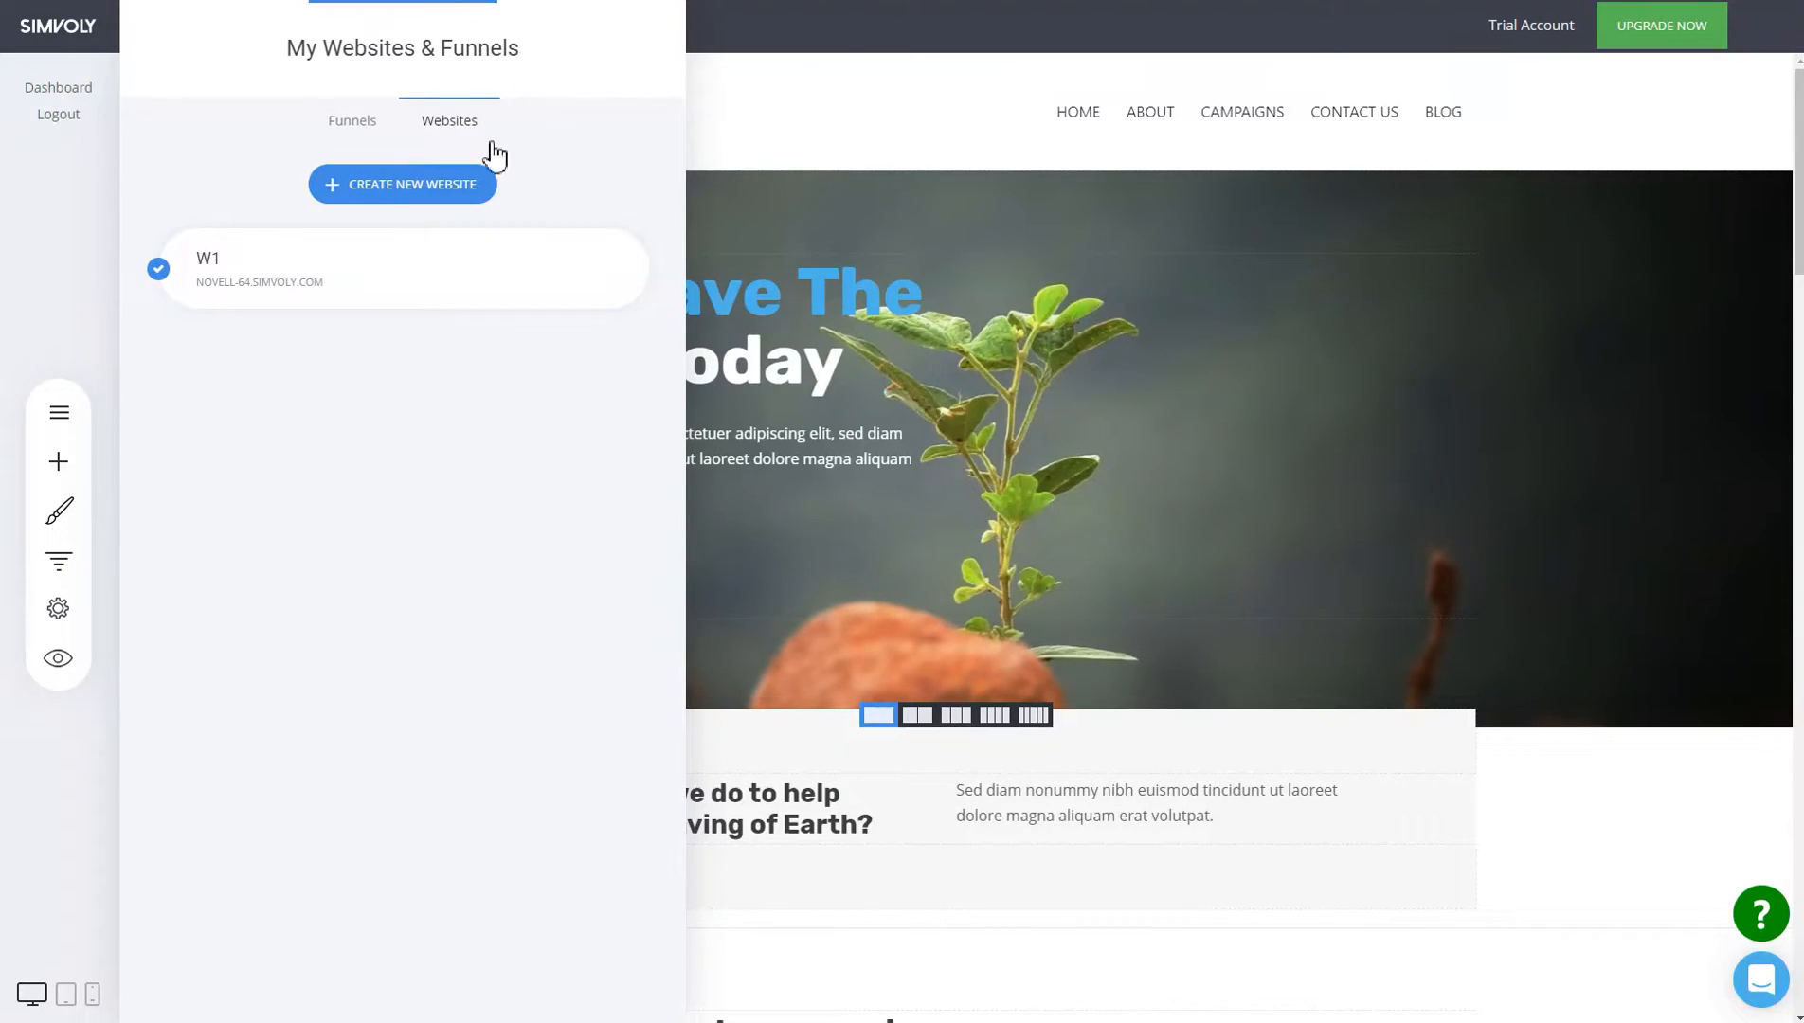
# Create a funnel named 'dsds' from the 'How I've Grown Your Business' template.
pyautogui.click(374, 140)
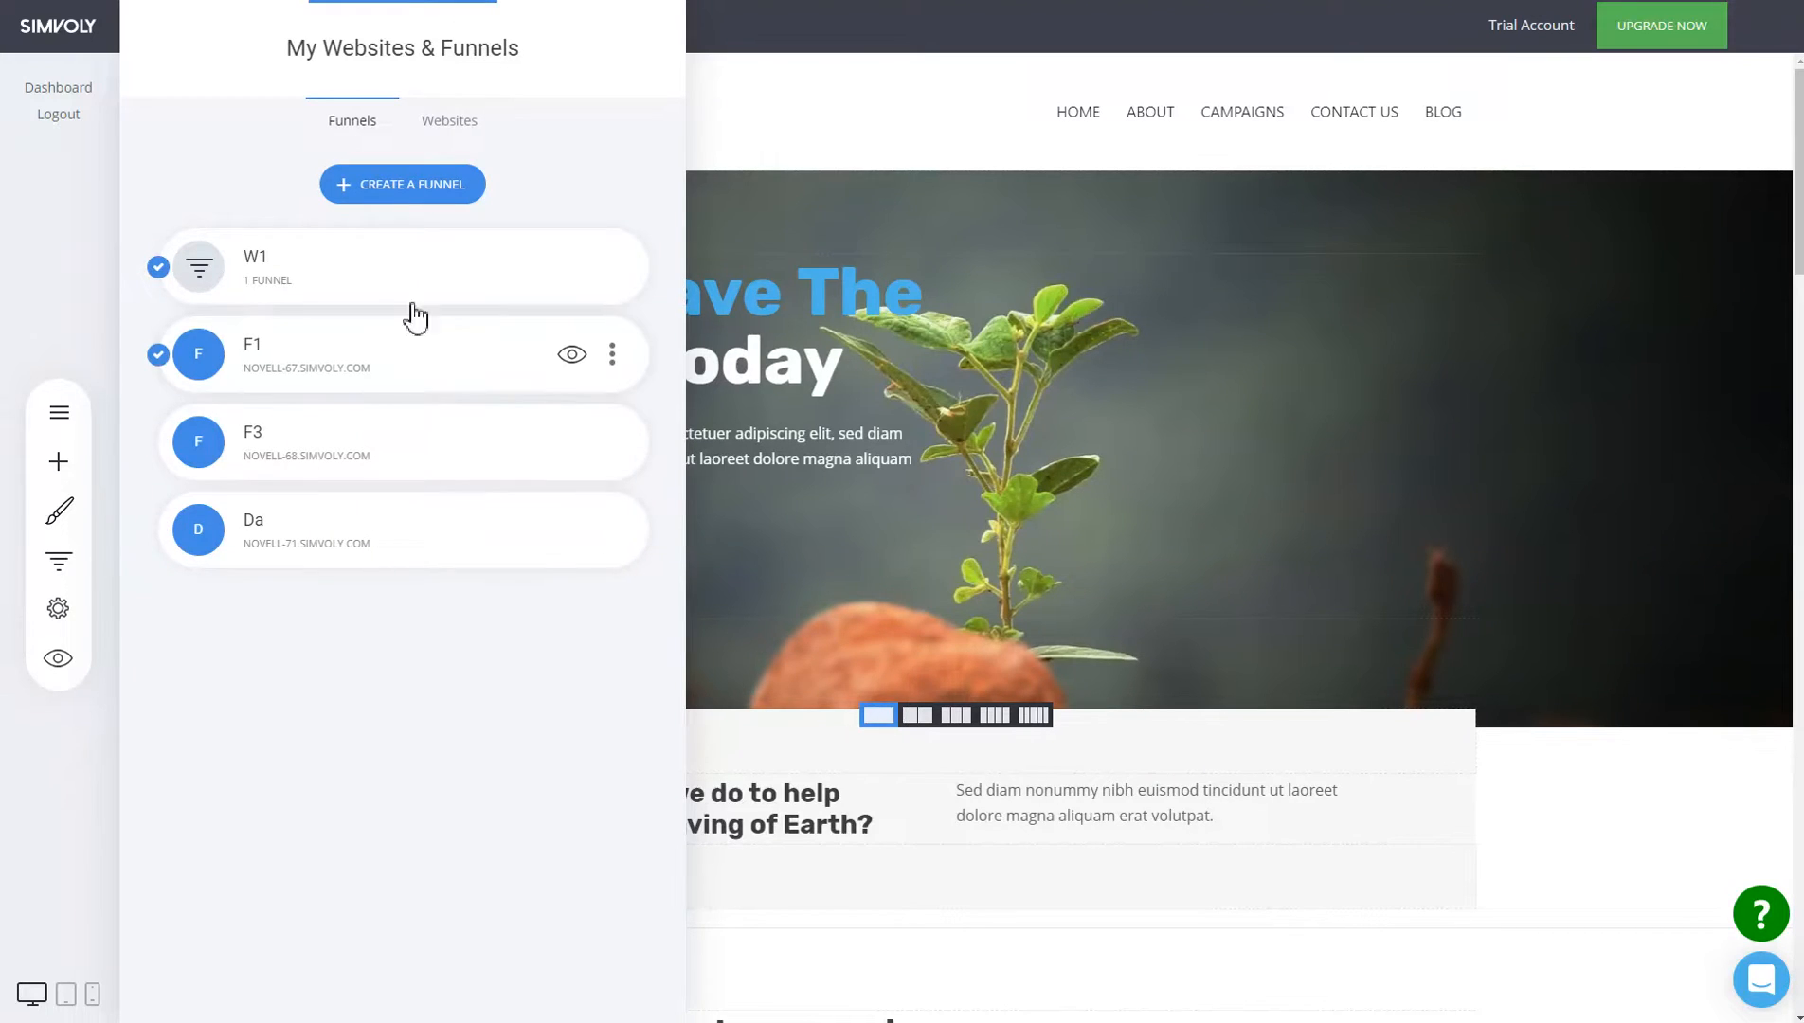
pyautogui.click(424, 199)
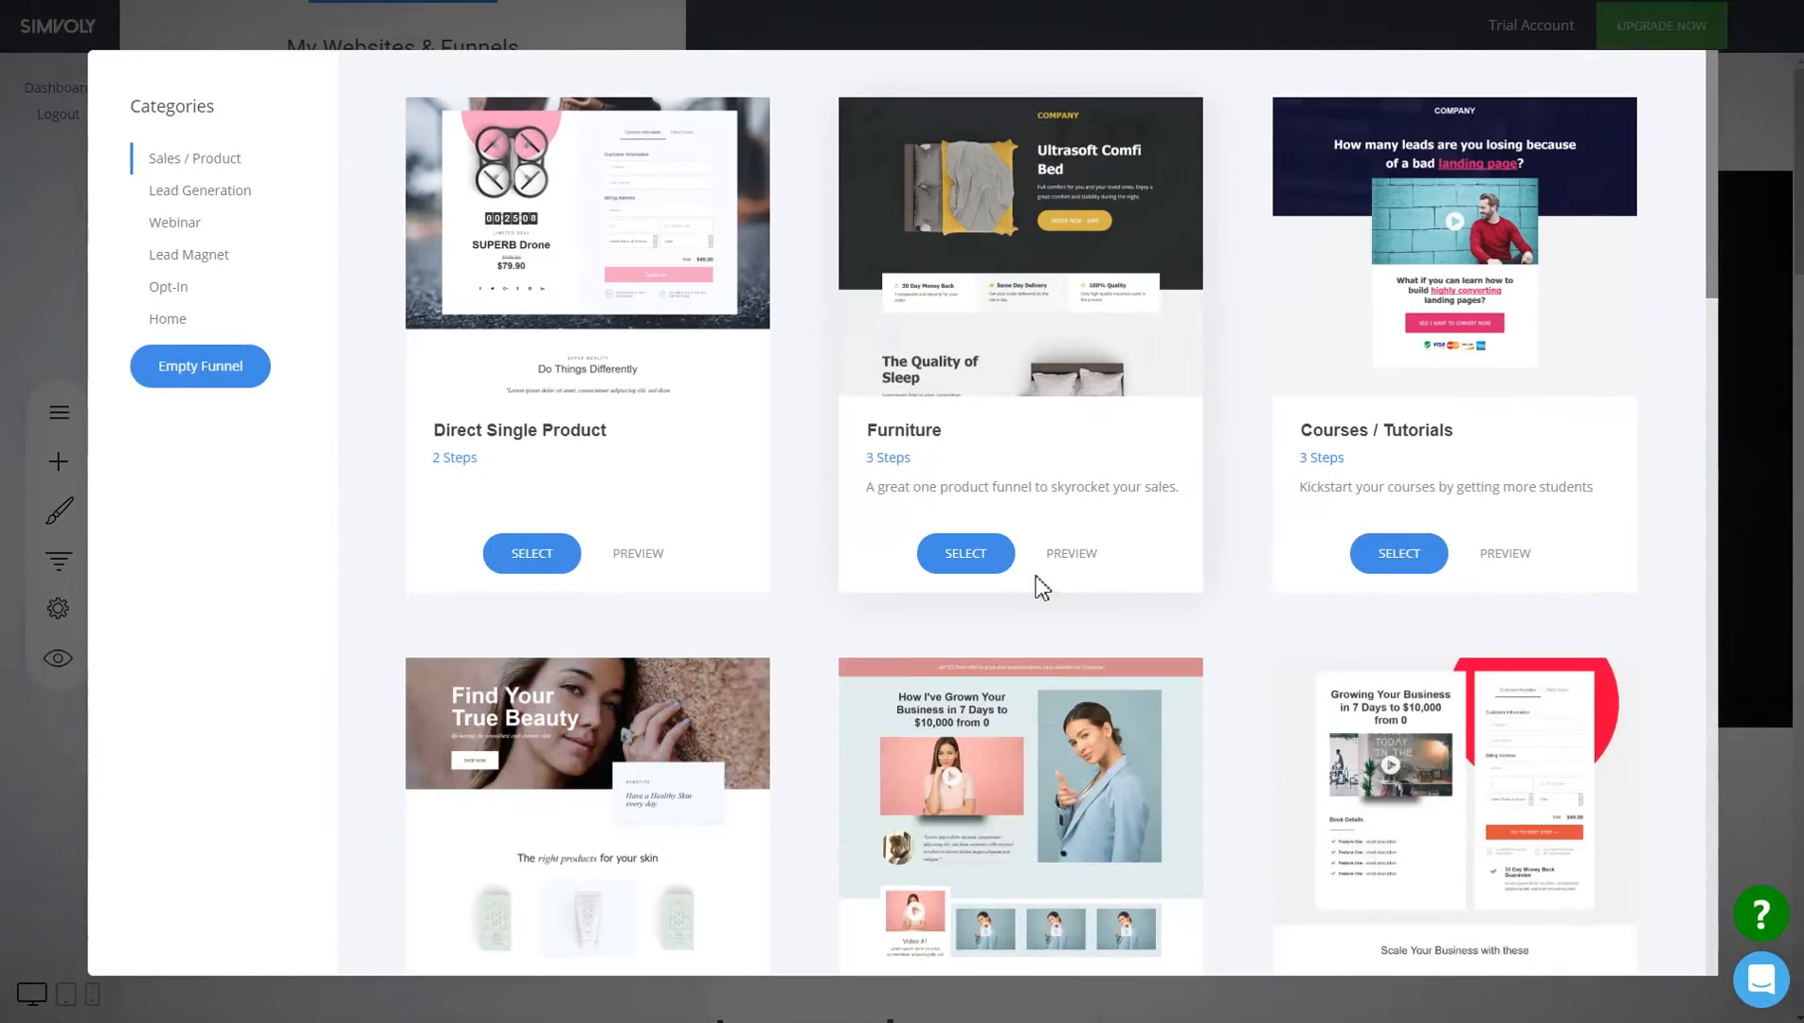
pyautogui.click(966, 552)
pyautogui.click(973, 252)
pyautogui.write('dsds')
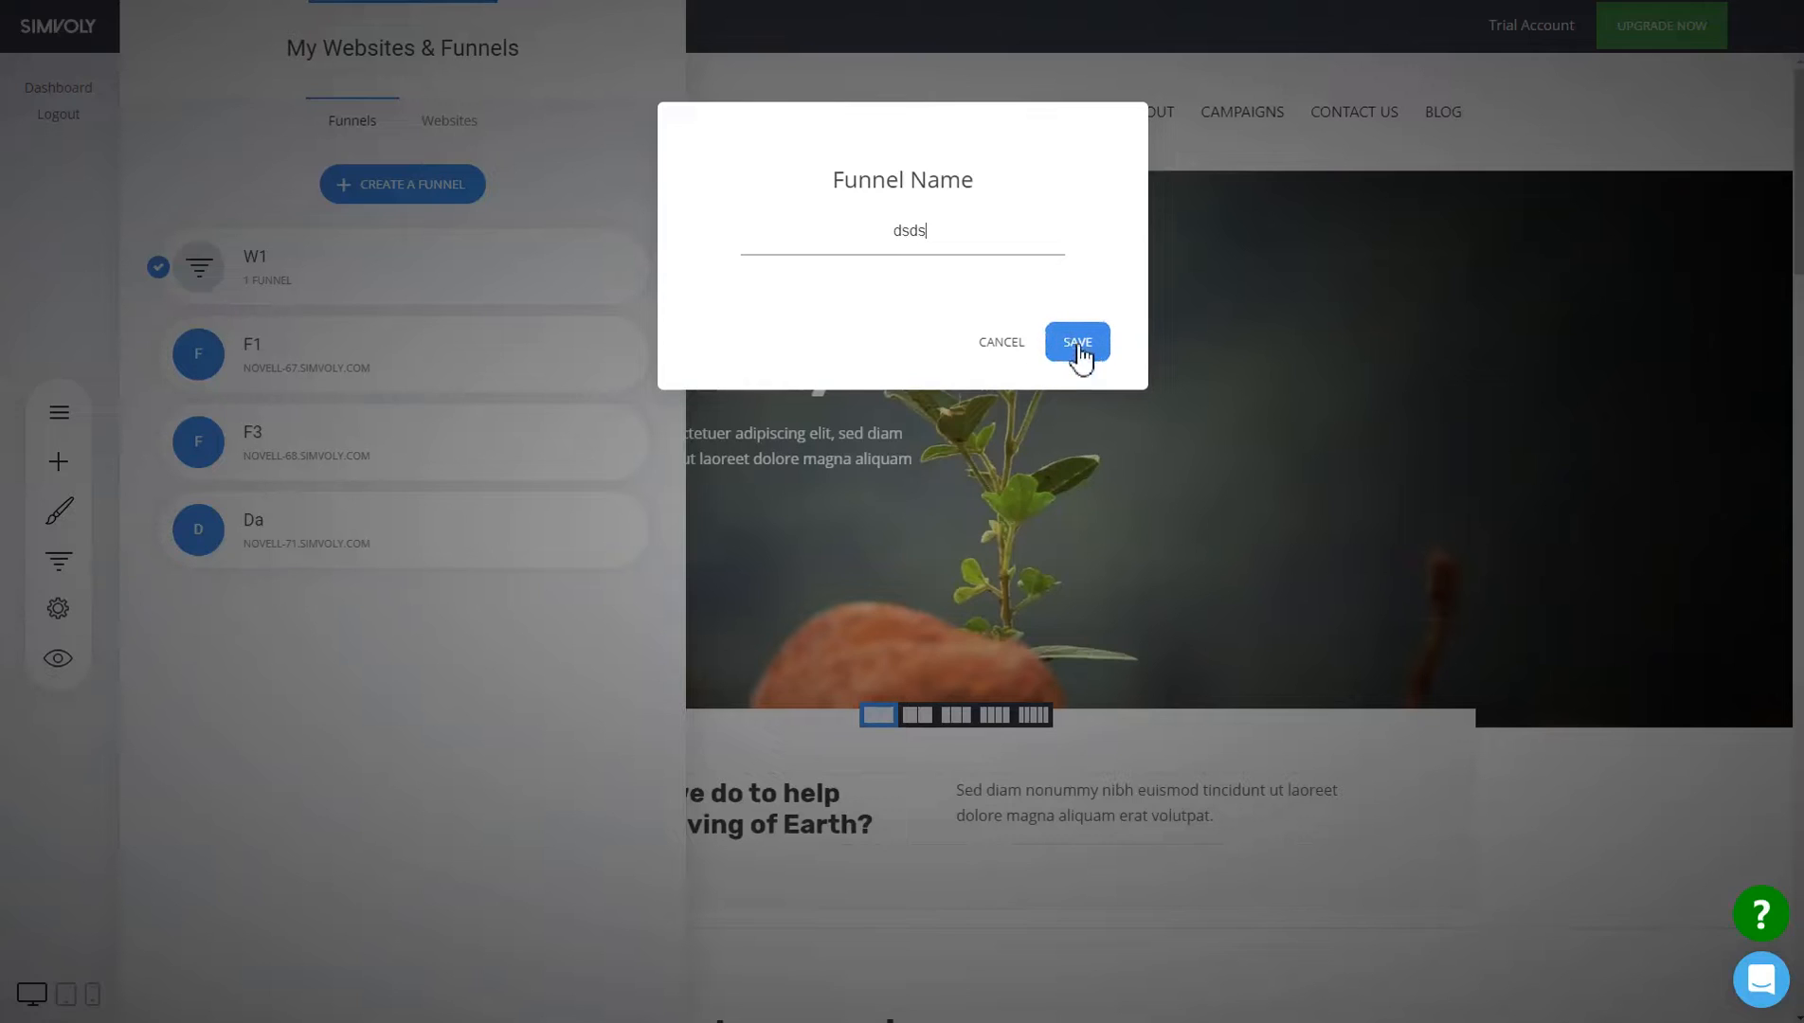
pyautogui.click(1078, 344)
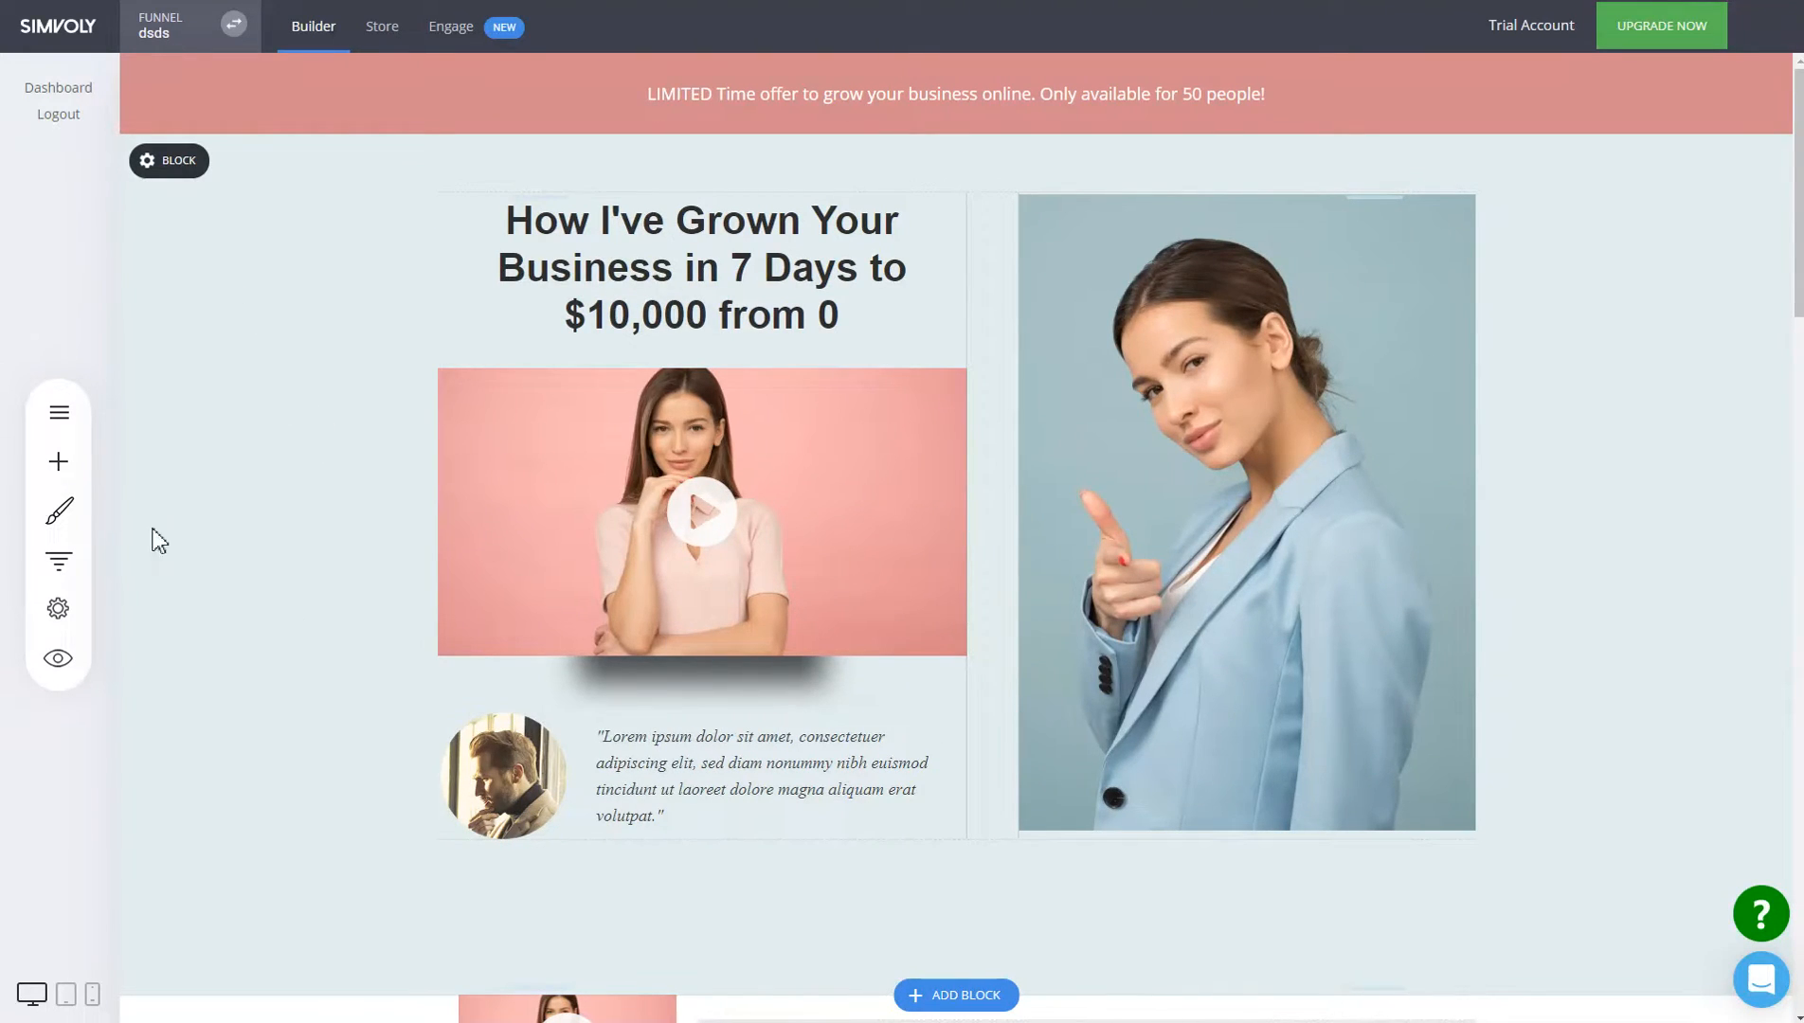
pyautogui.click(63, 564)
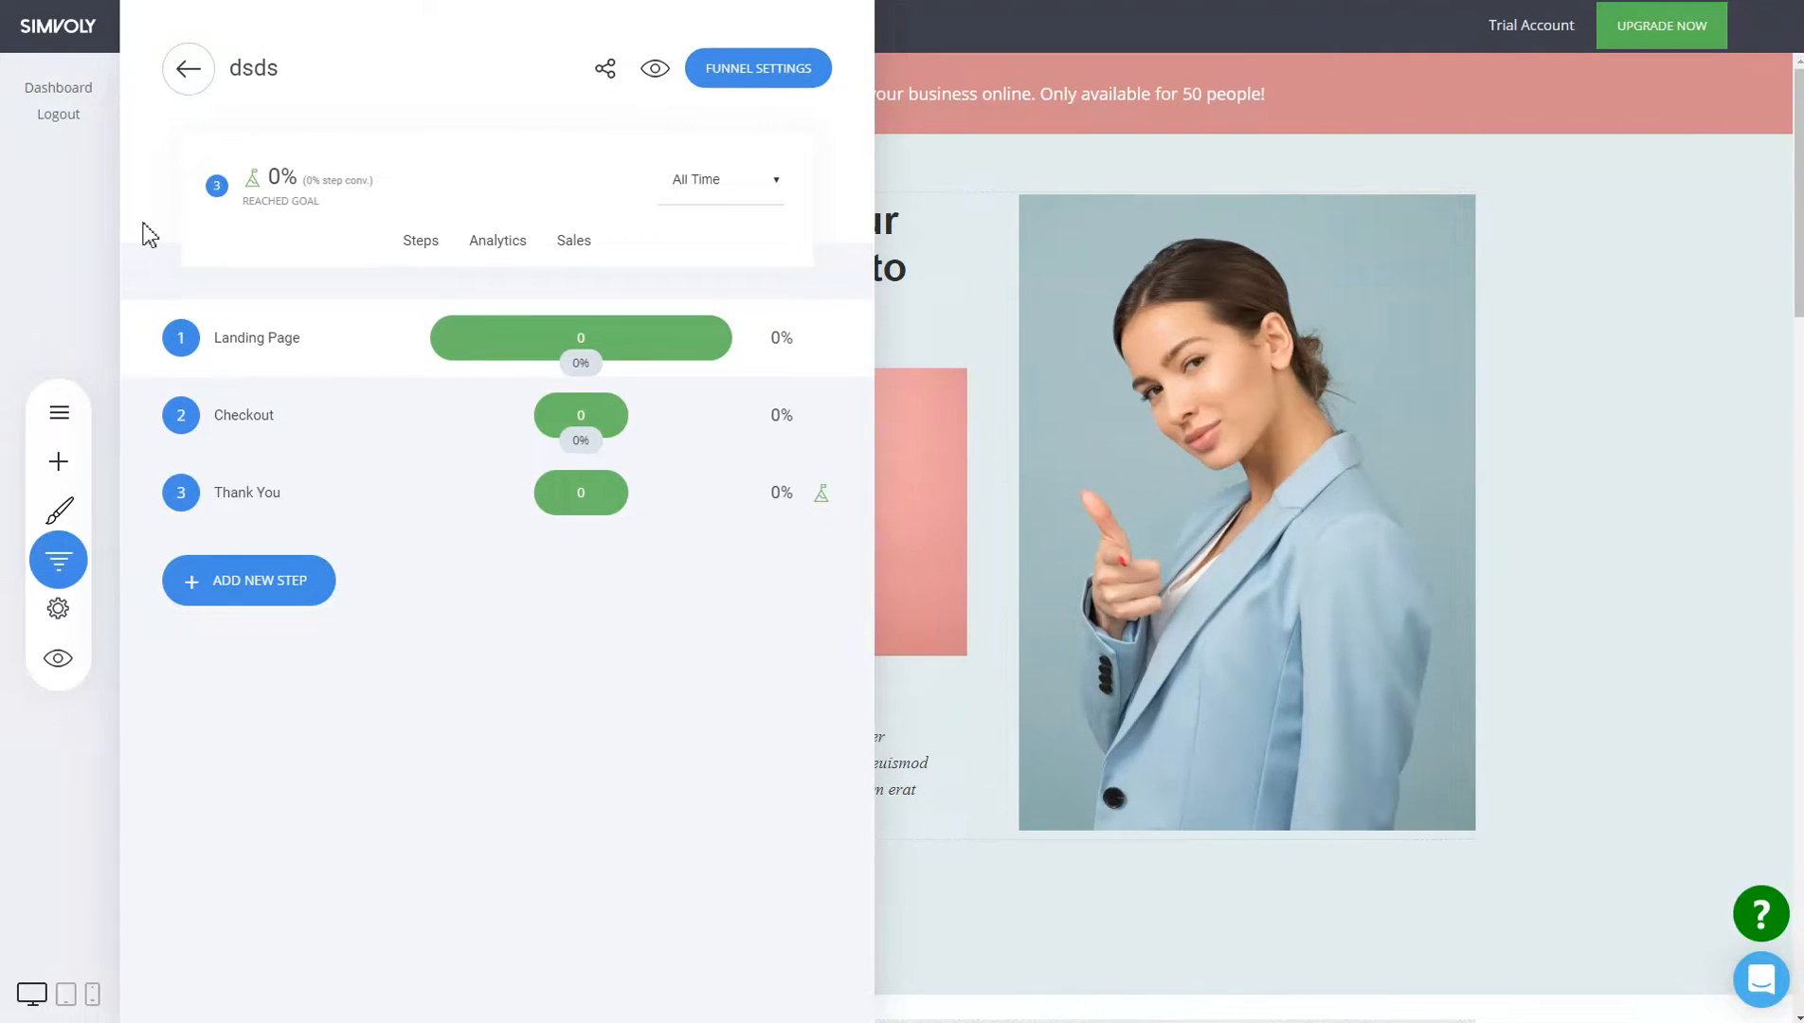
pyautogui.click(984, 300)
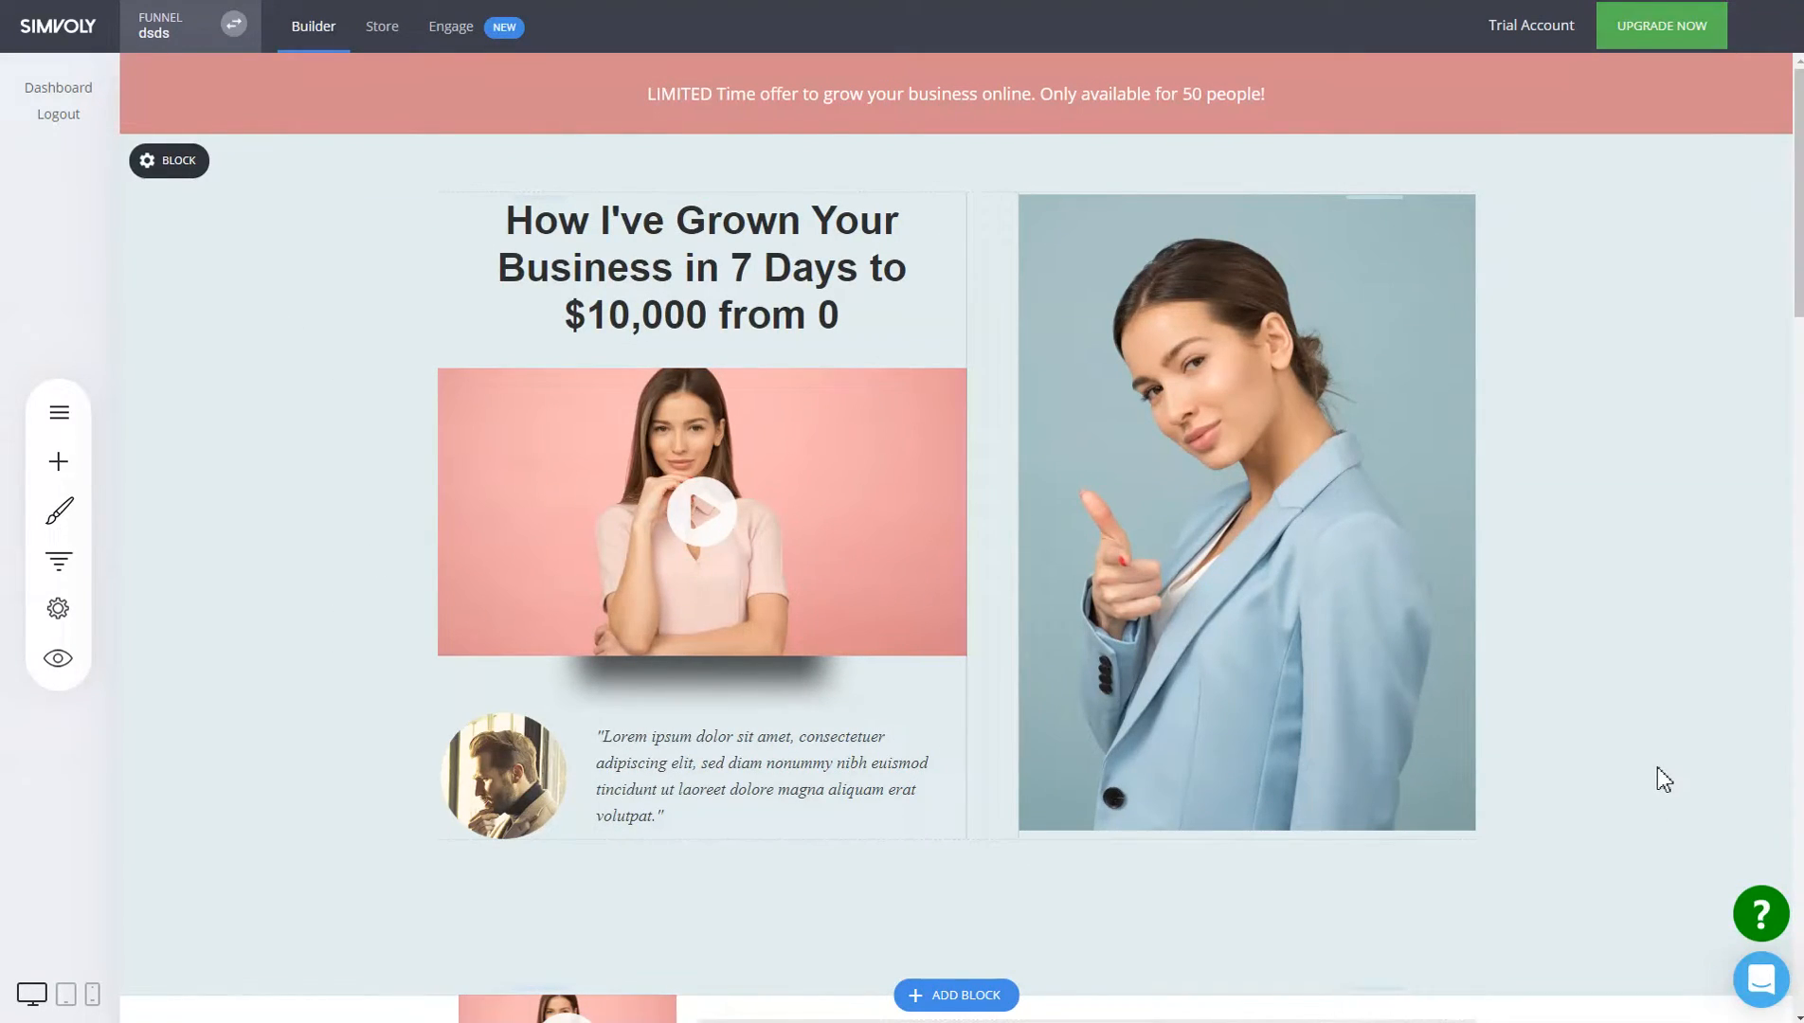
pyautogui.click(58, 559)
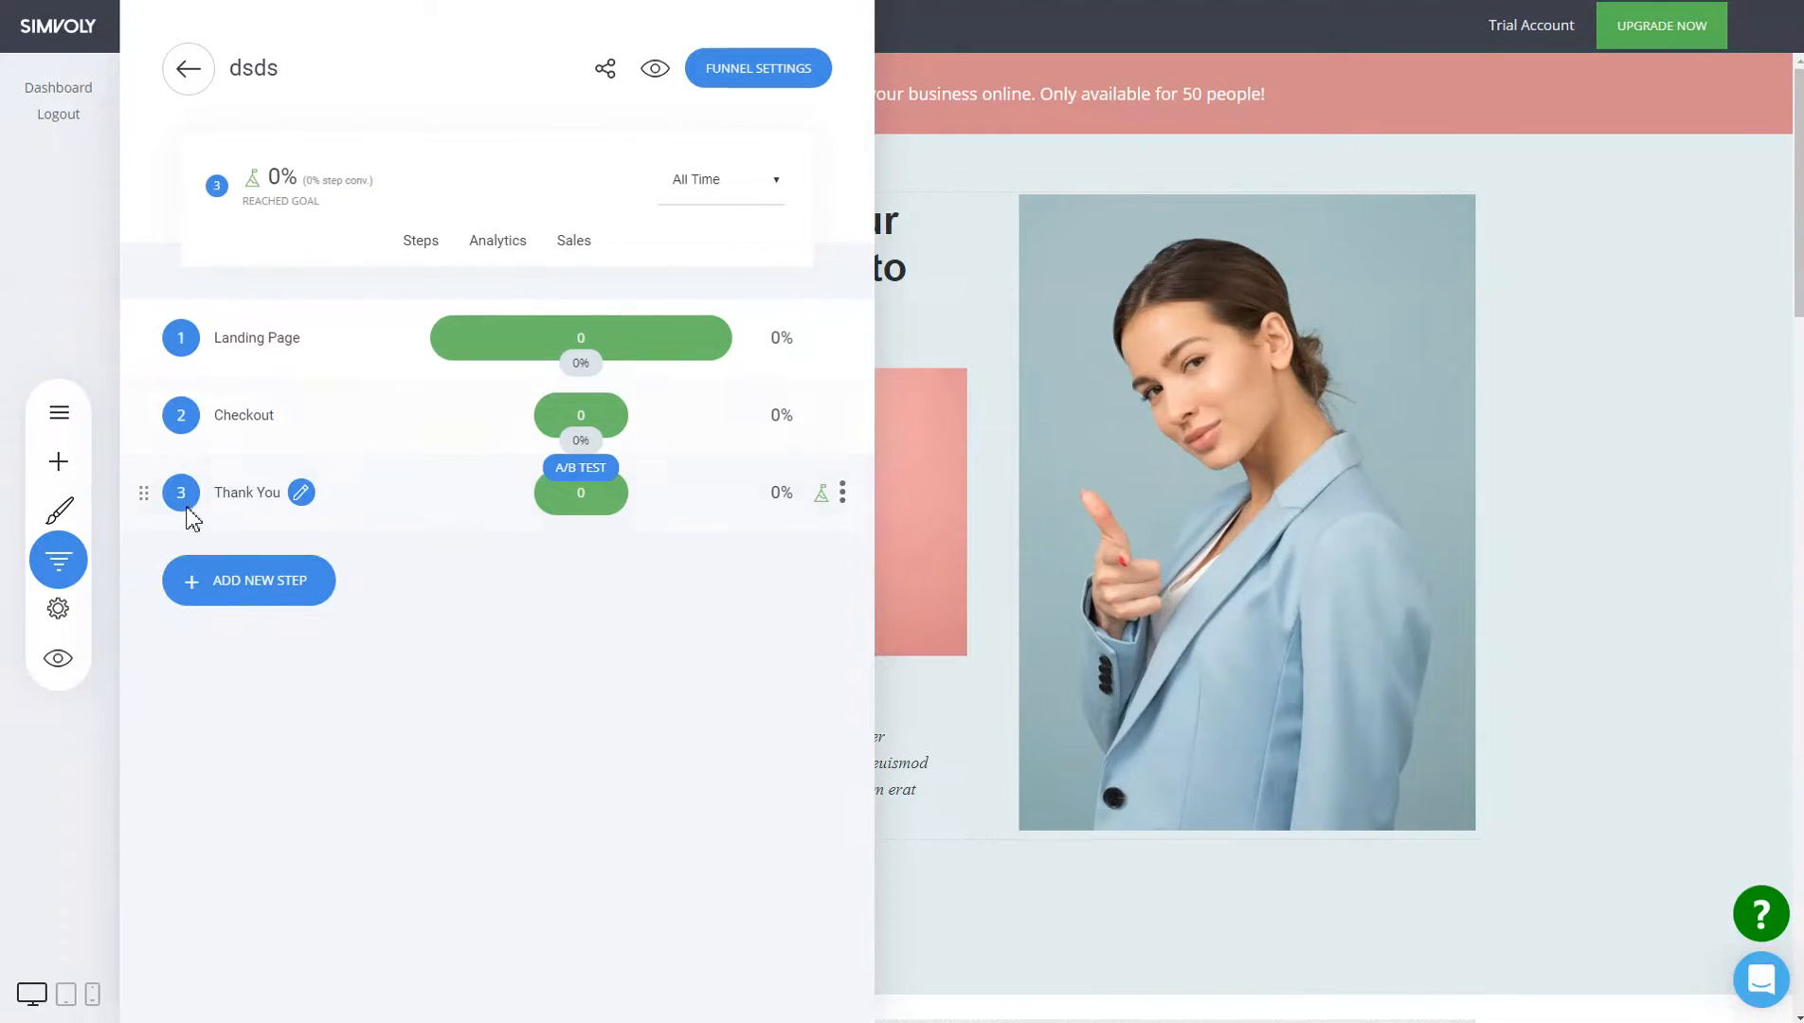
pyautogui.click(1120, 622)
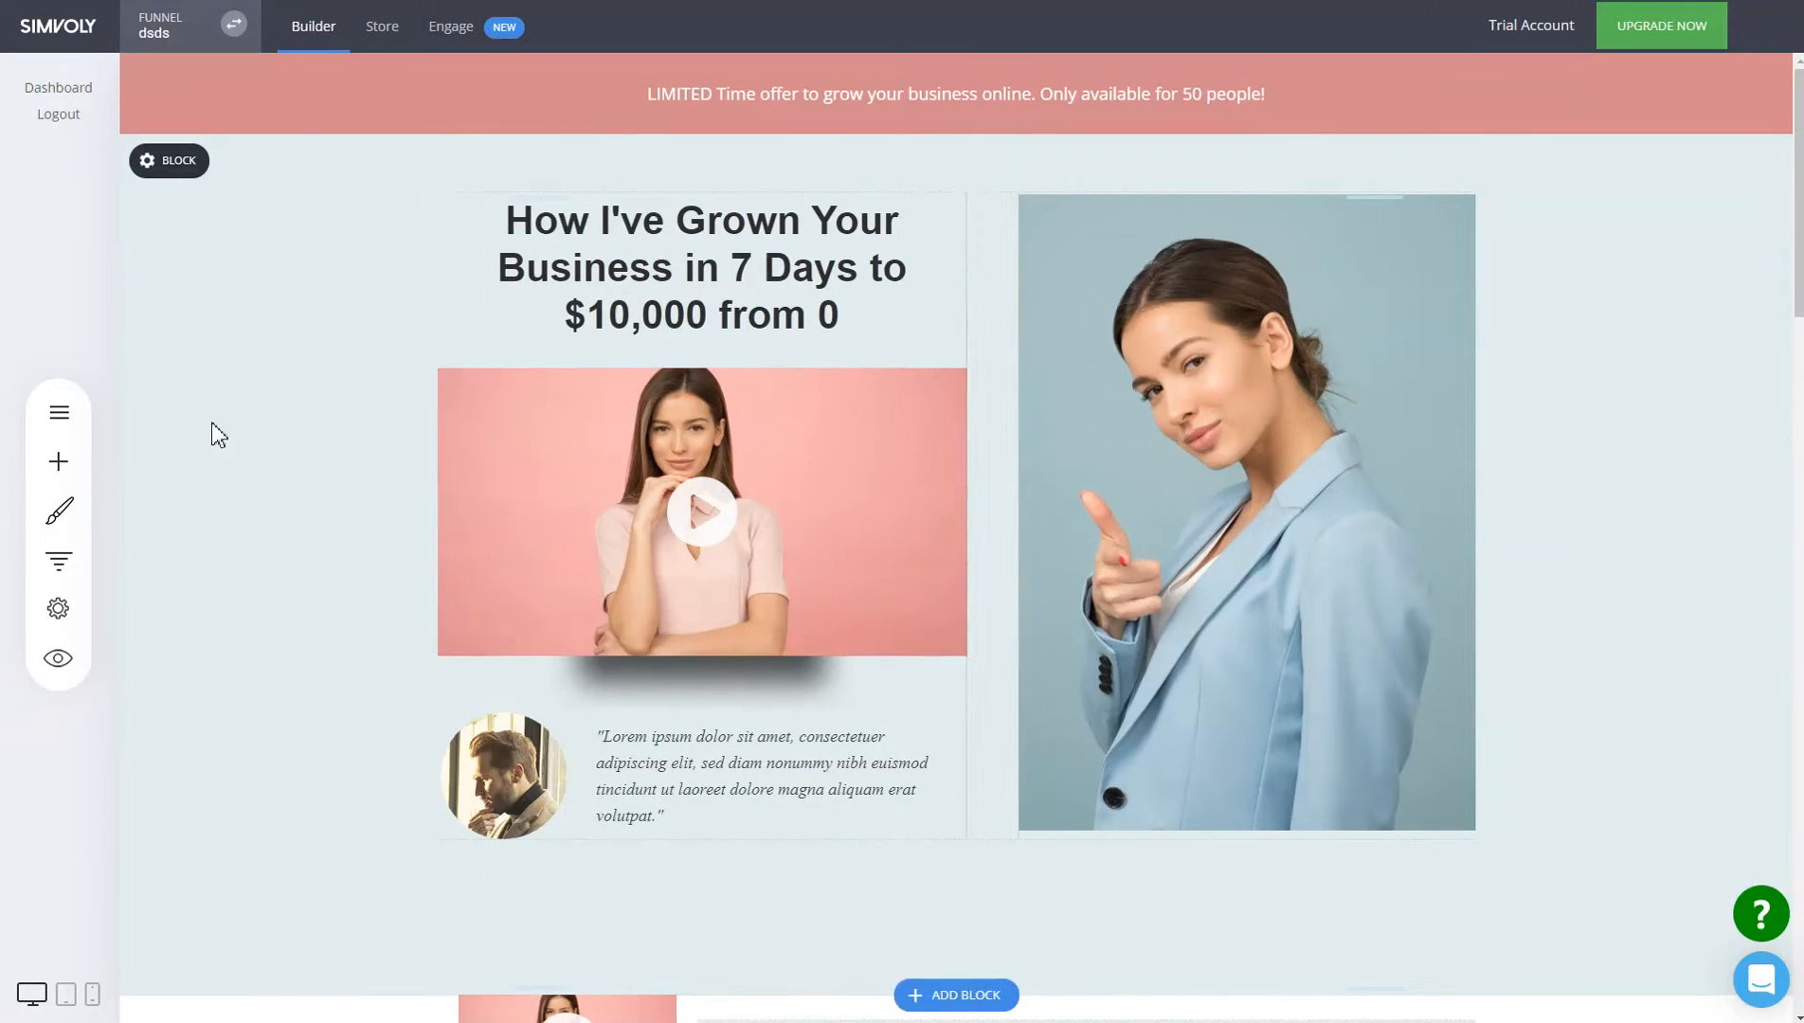
pyautogui.click(59, 608)
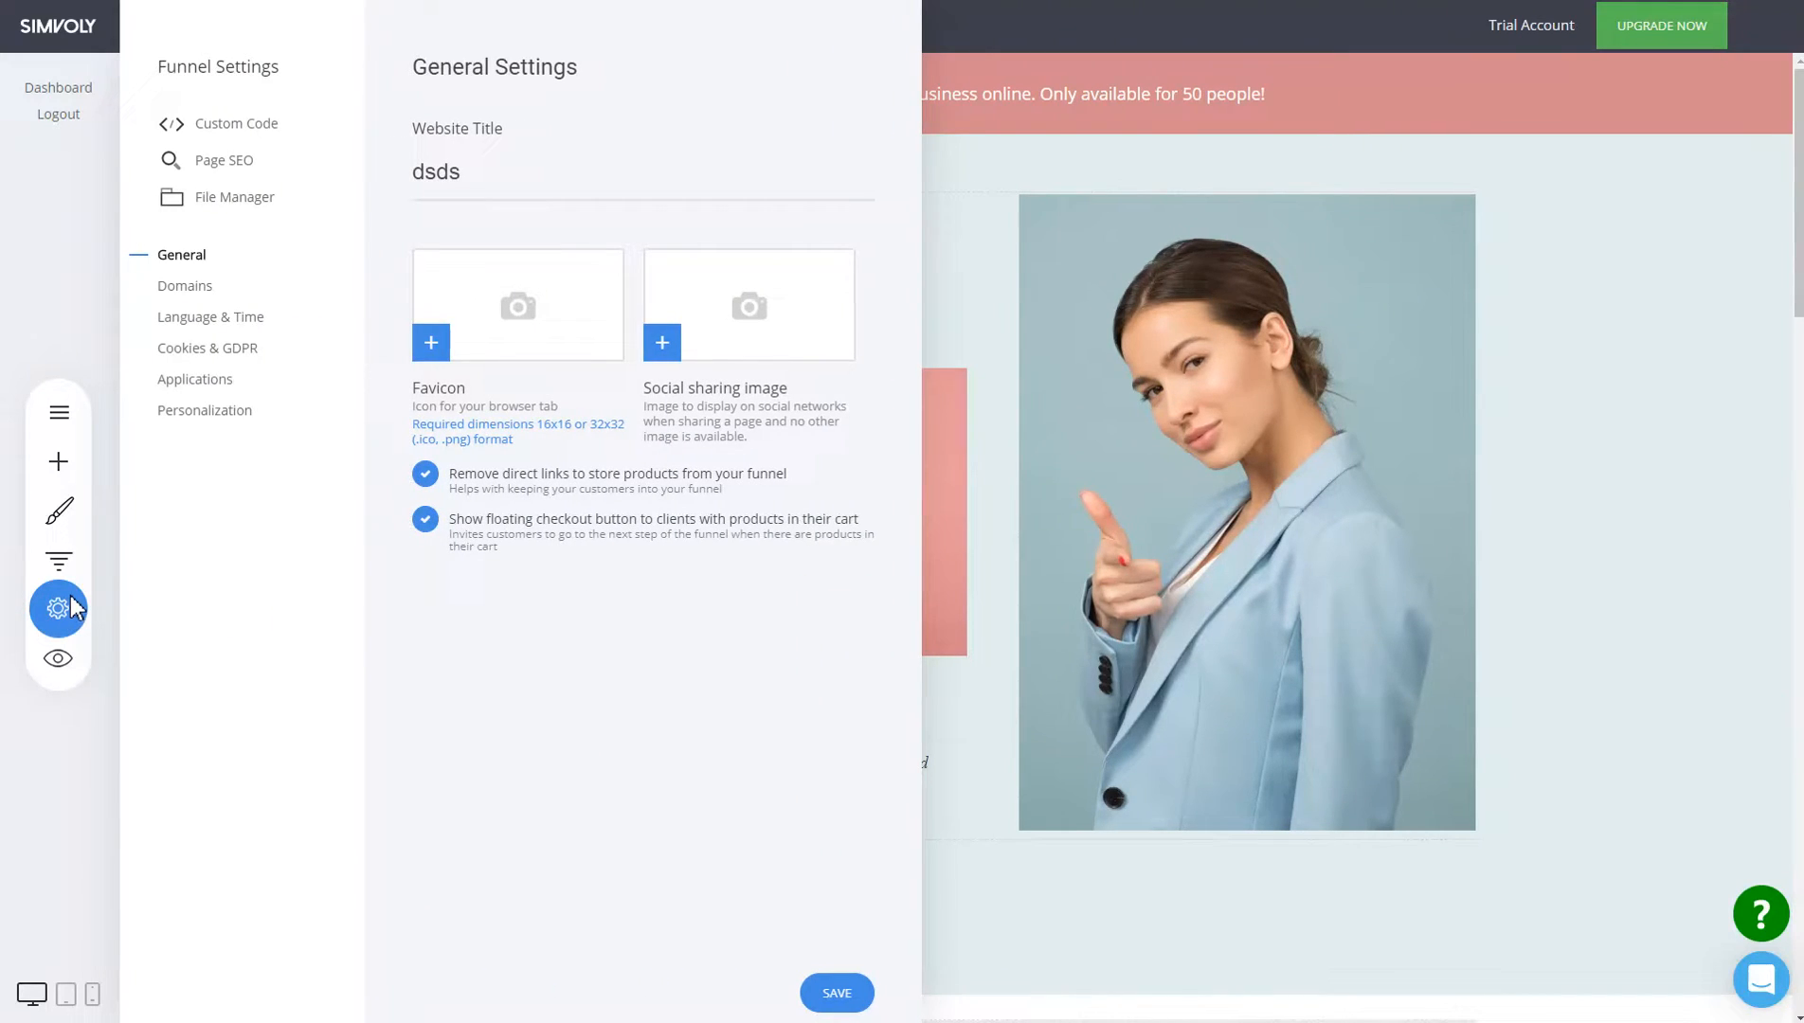
pyautogui.click(204, 294)
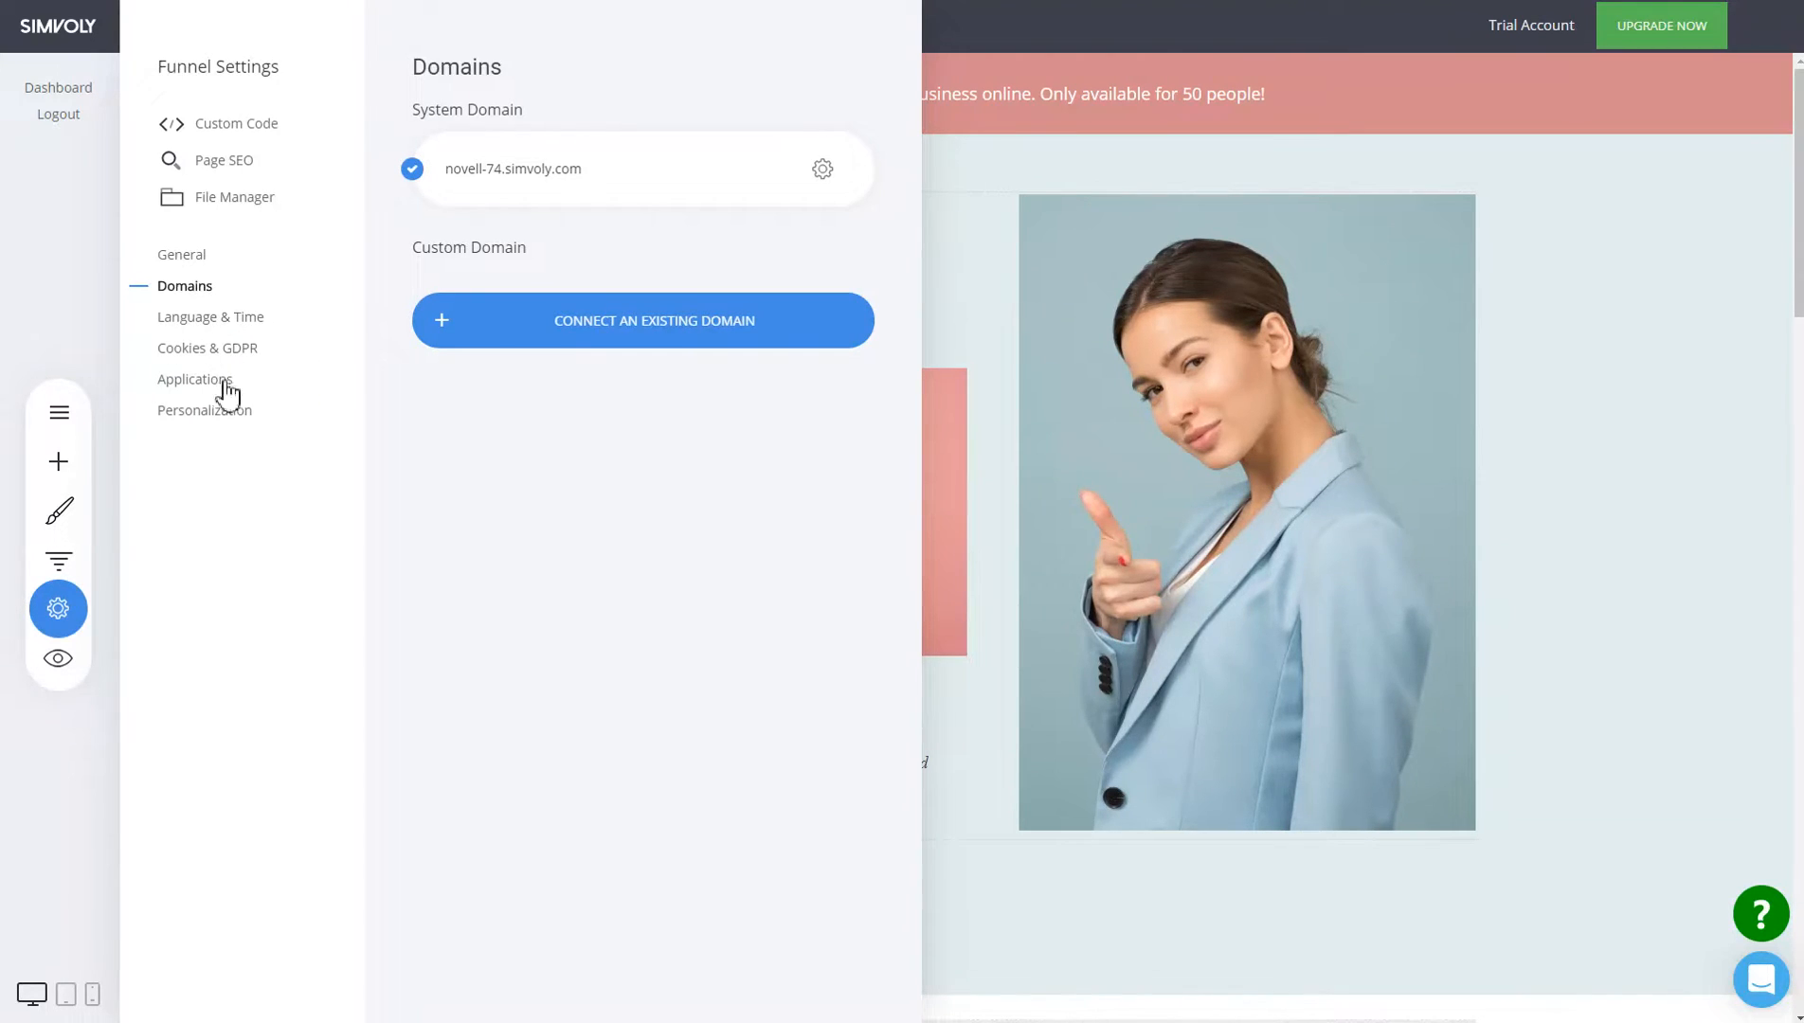
pyautogui.click(195, 379)
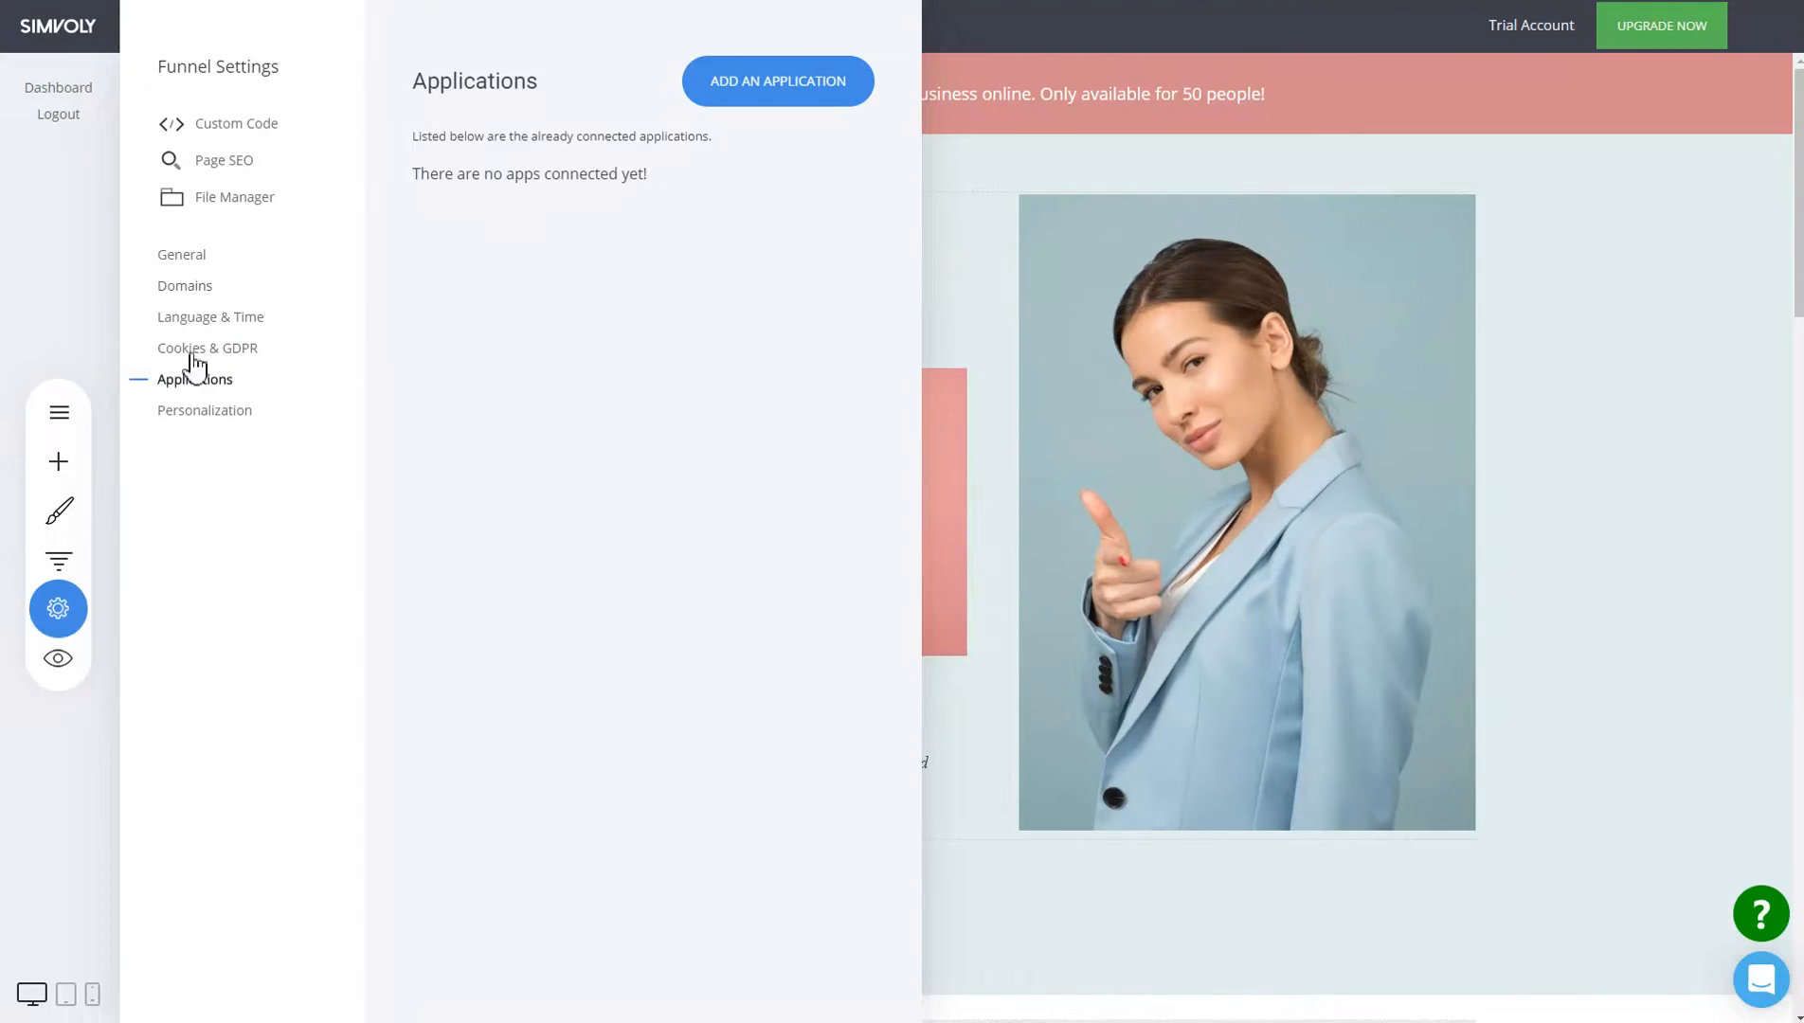
pyautogui.click(1139, 359)
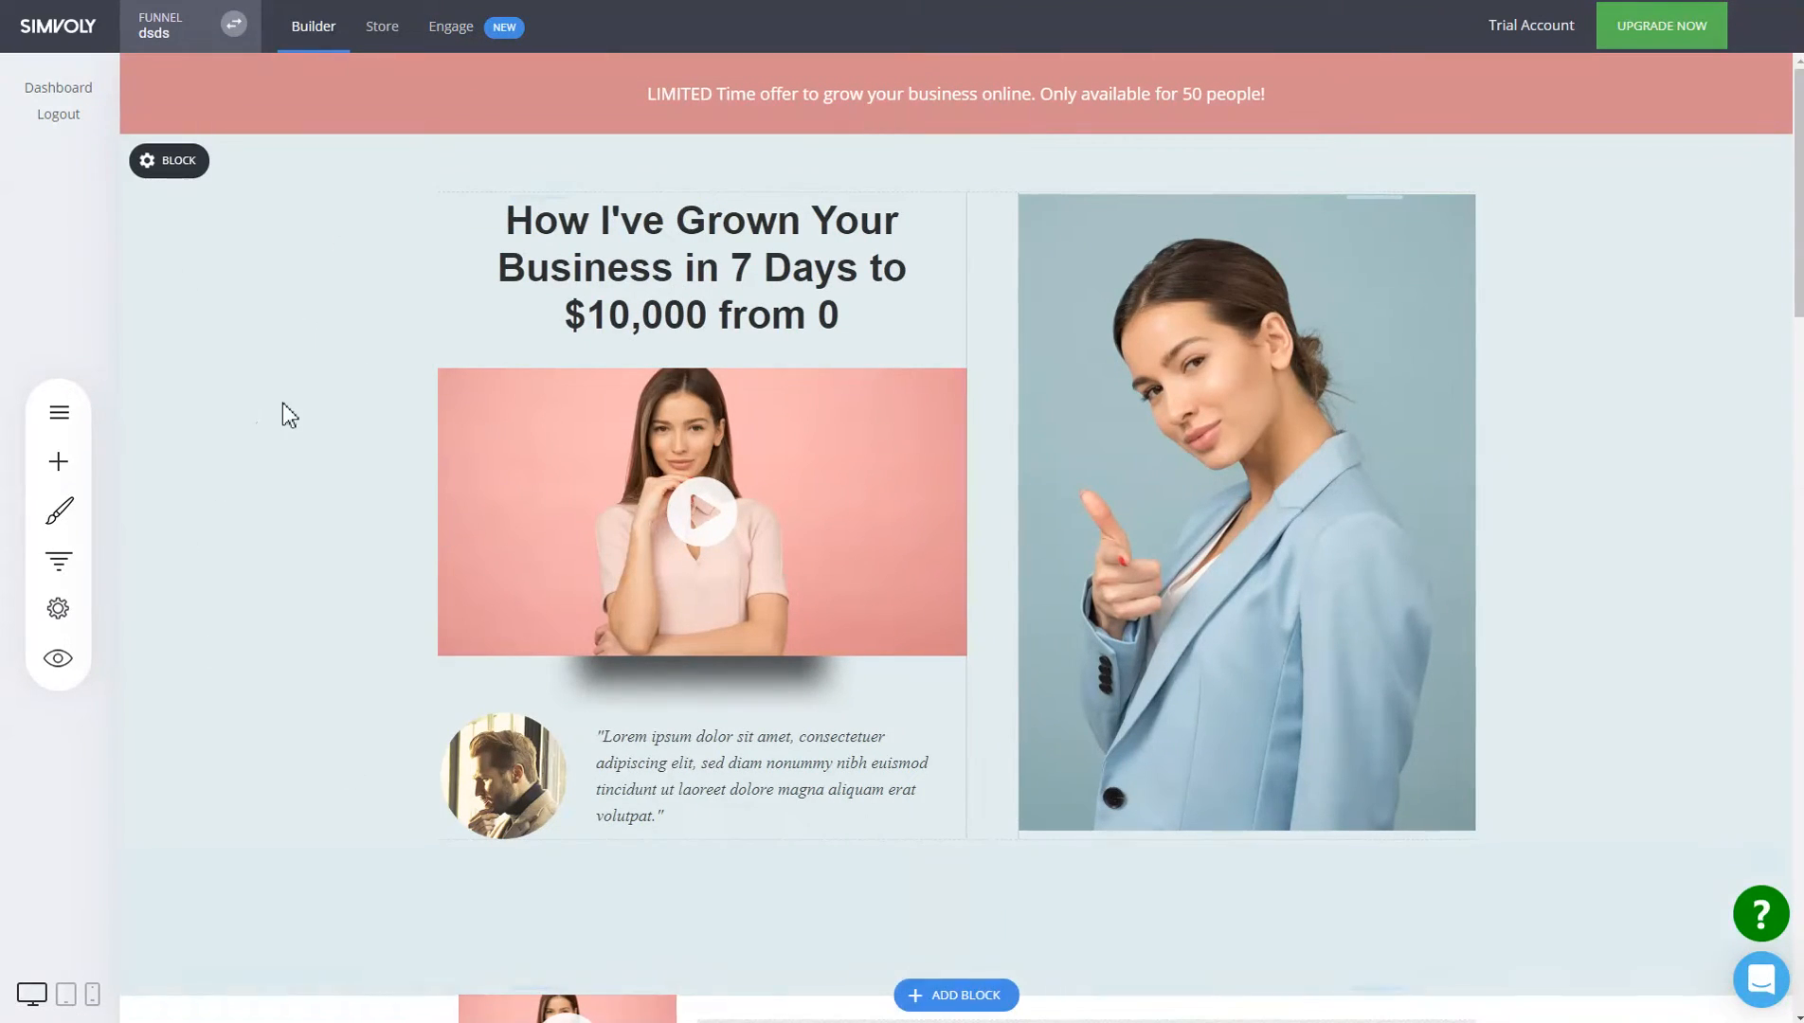
# Browse the funnels list, checking the dsds options menu and W1's funnels, then return.
pyautogui.click(178, 36)
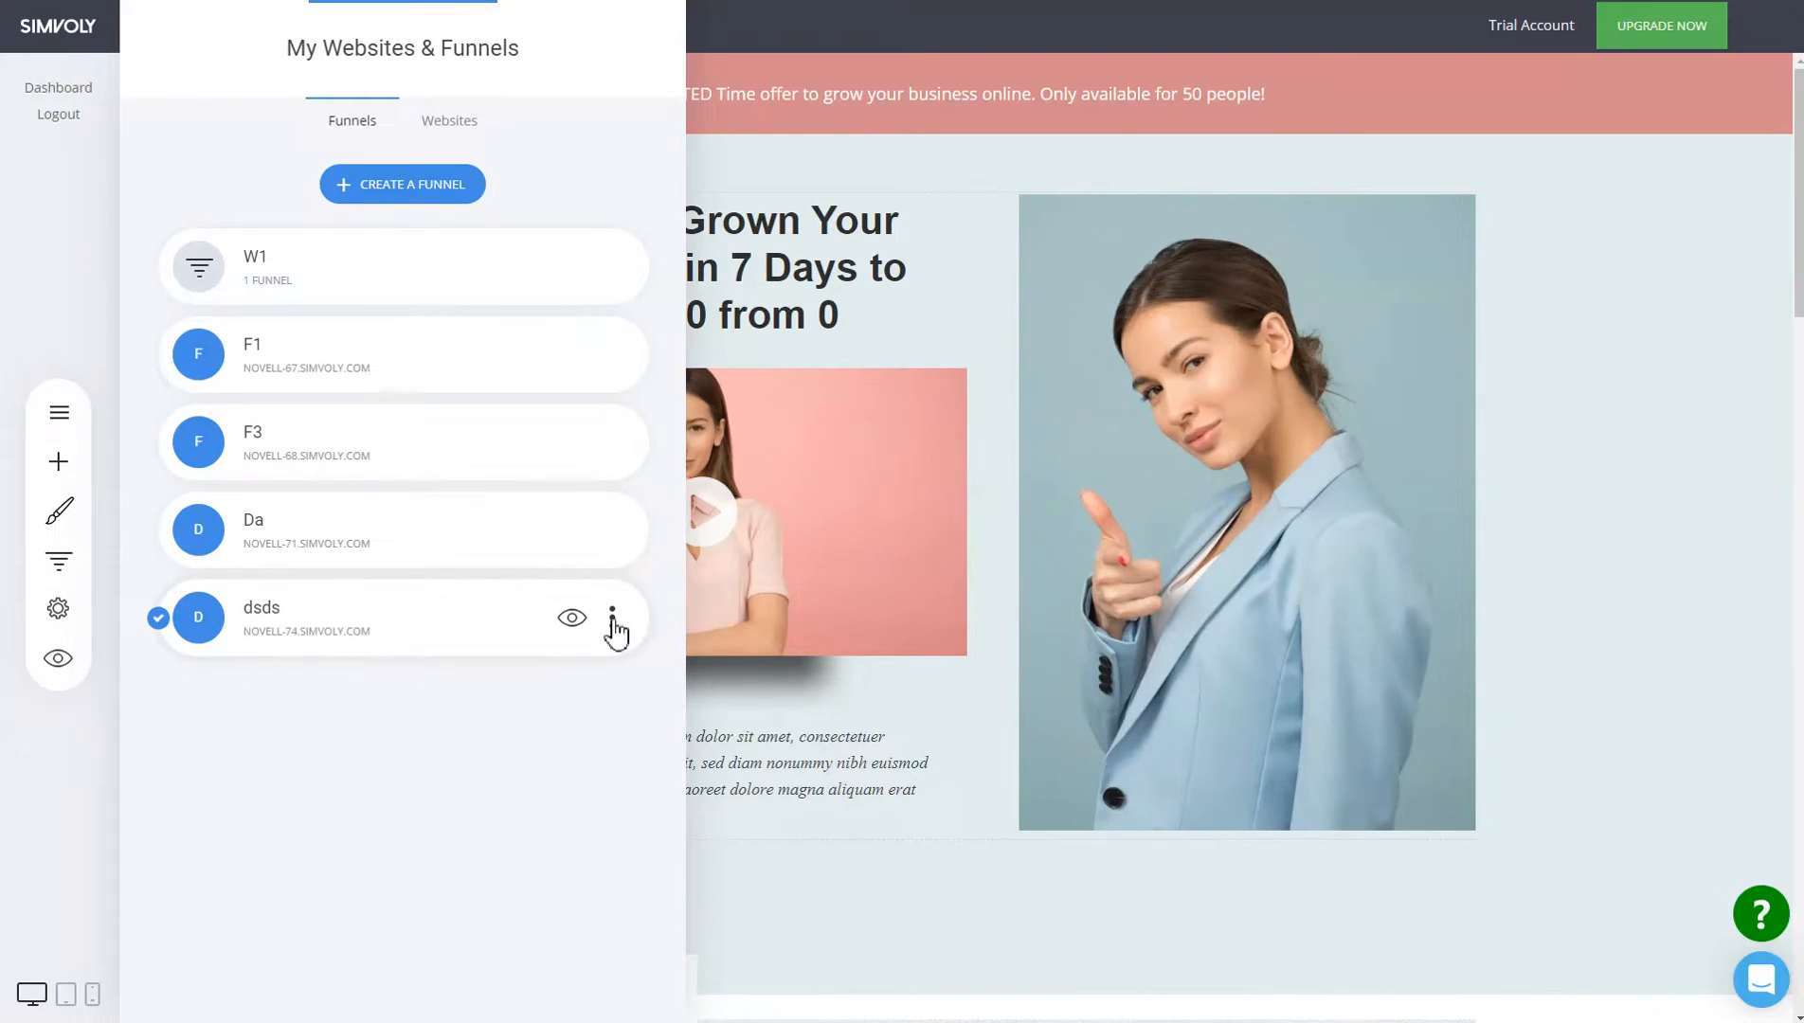
pyautogui.click(613, 623)
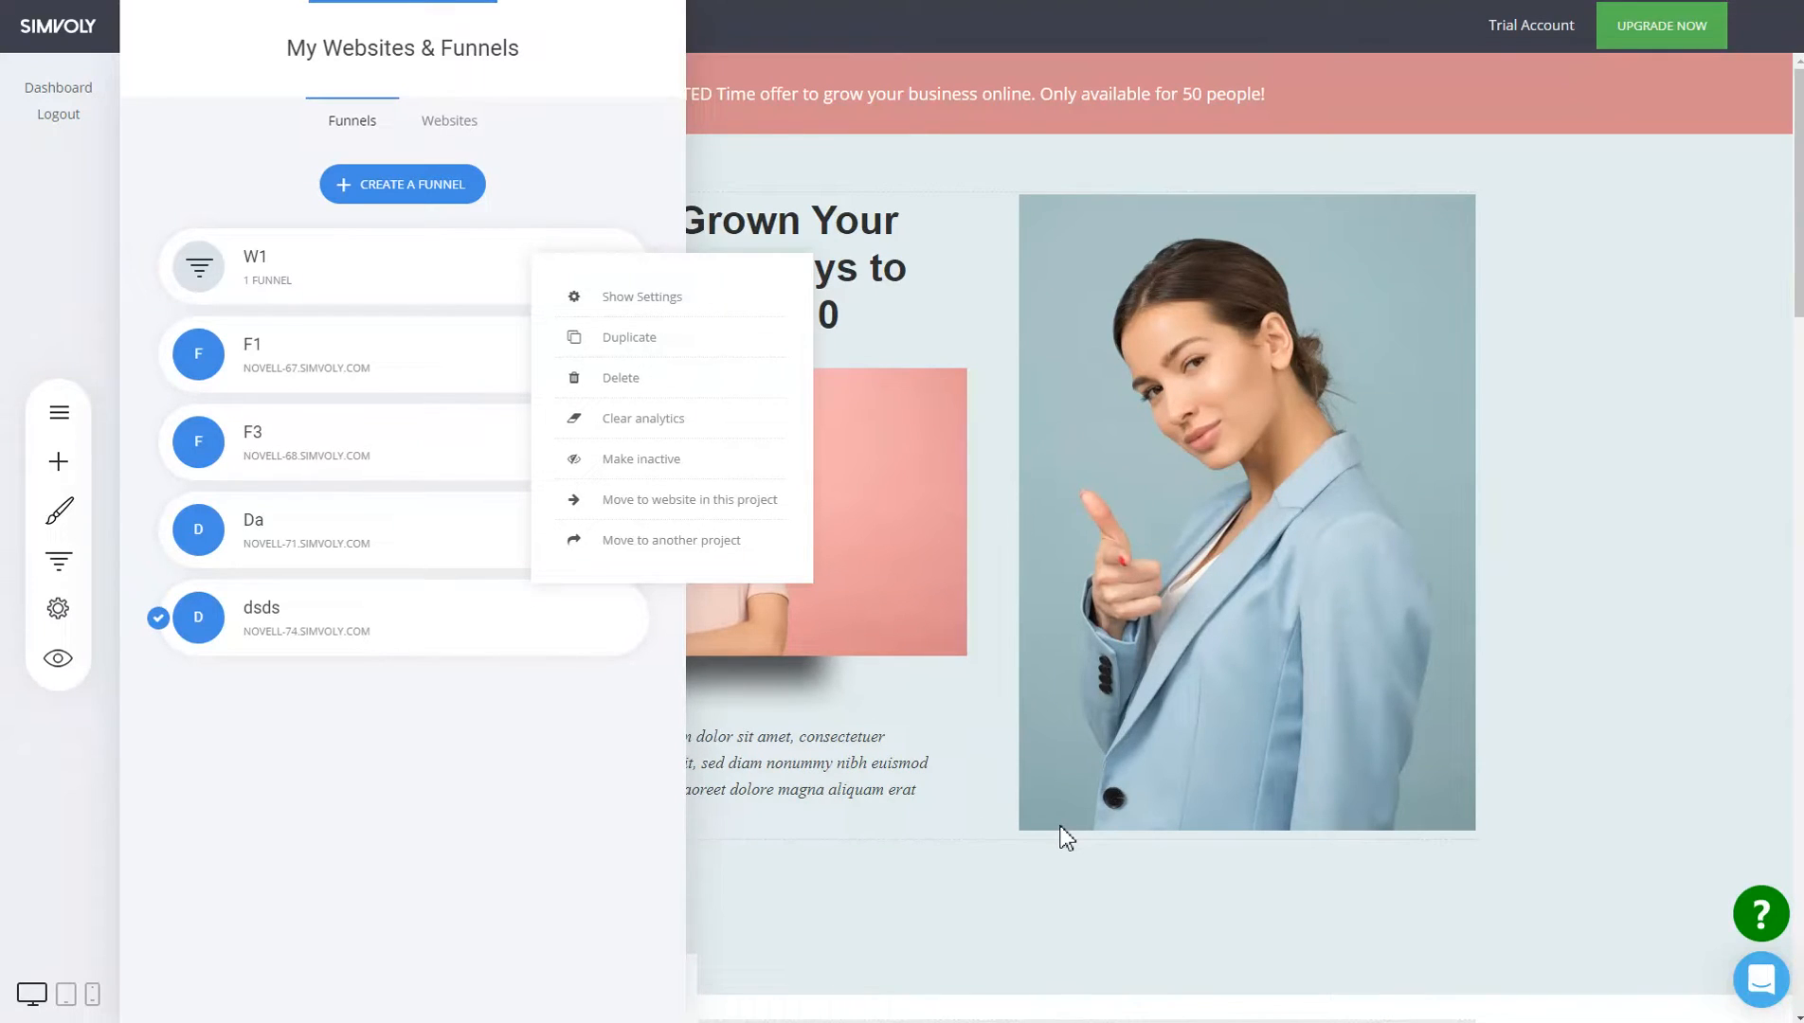
pyautogui.click(480, 856)
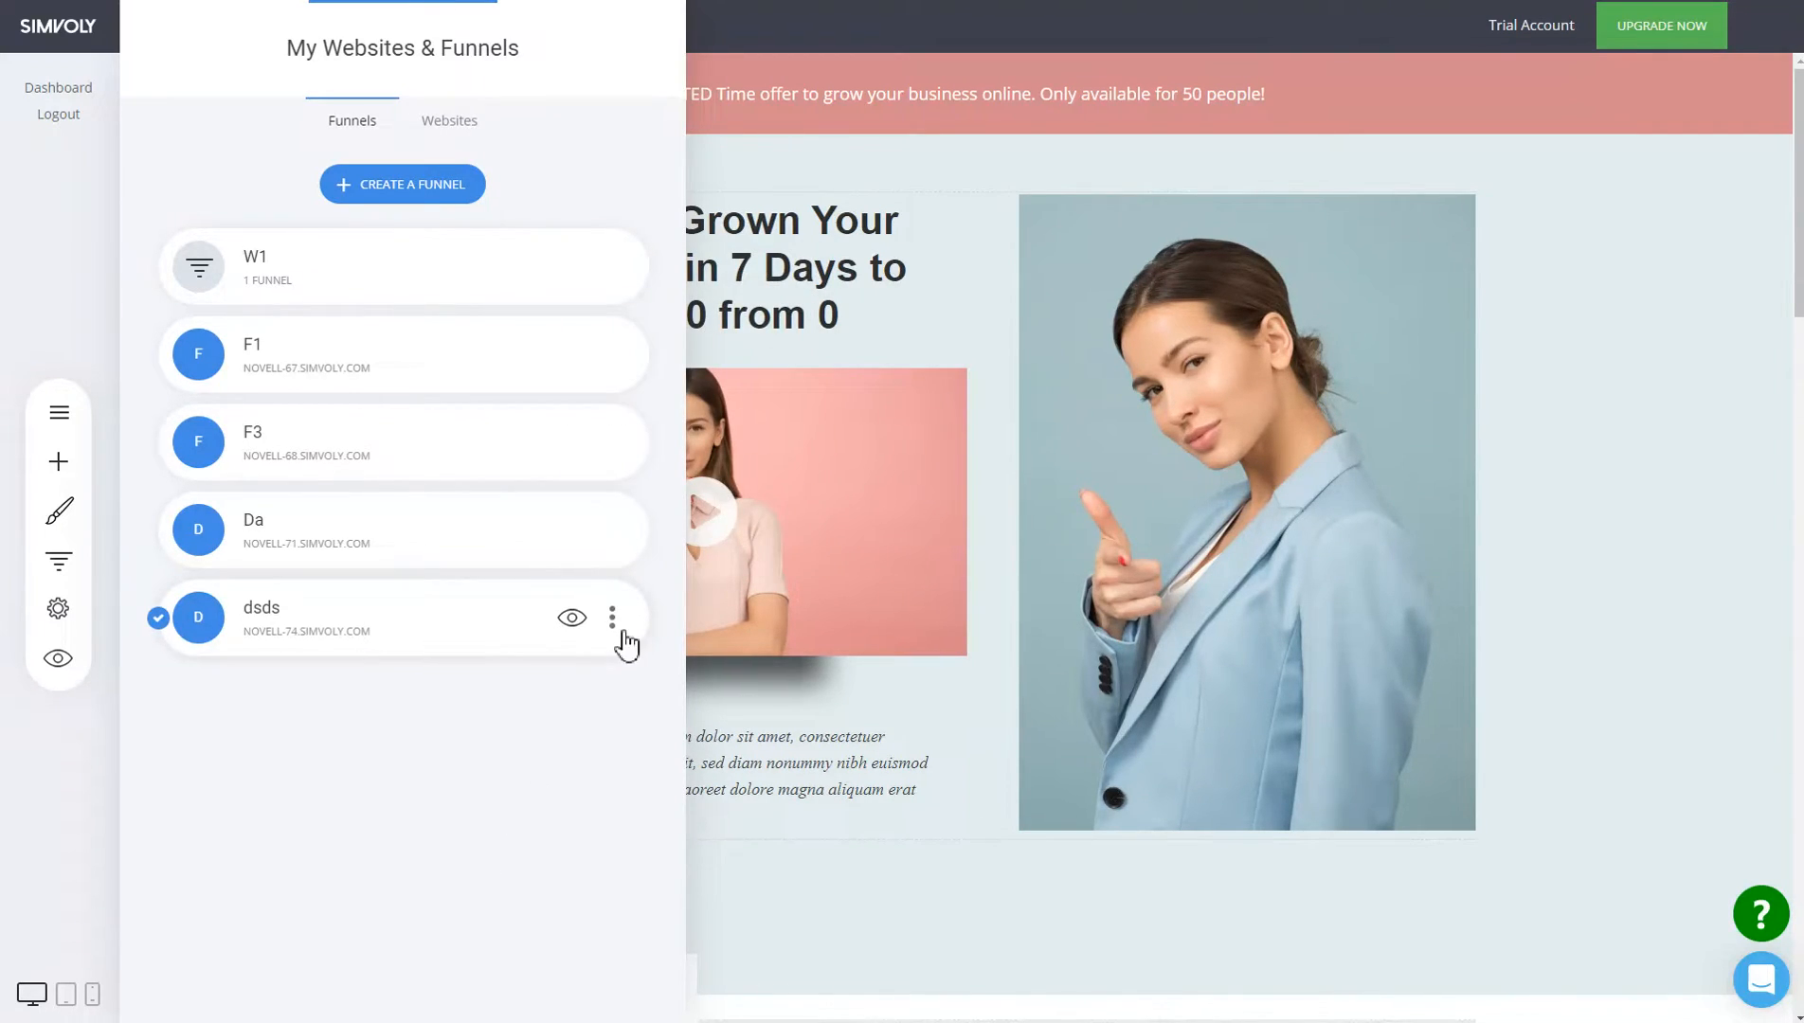
pyautogui.click(612, 617)
pyautogui.click(379, 663)
pyautogui.click(342, 288)
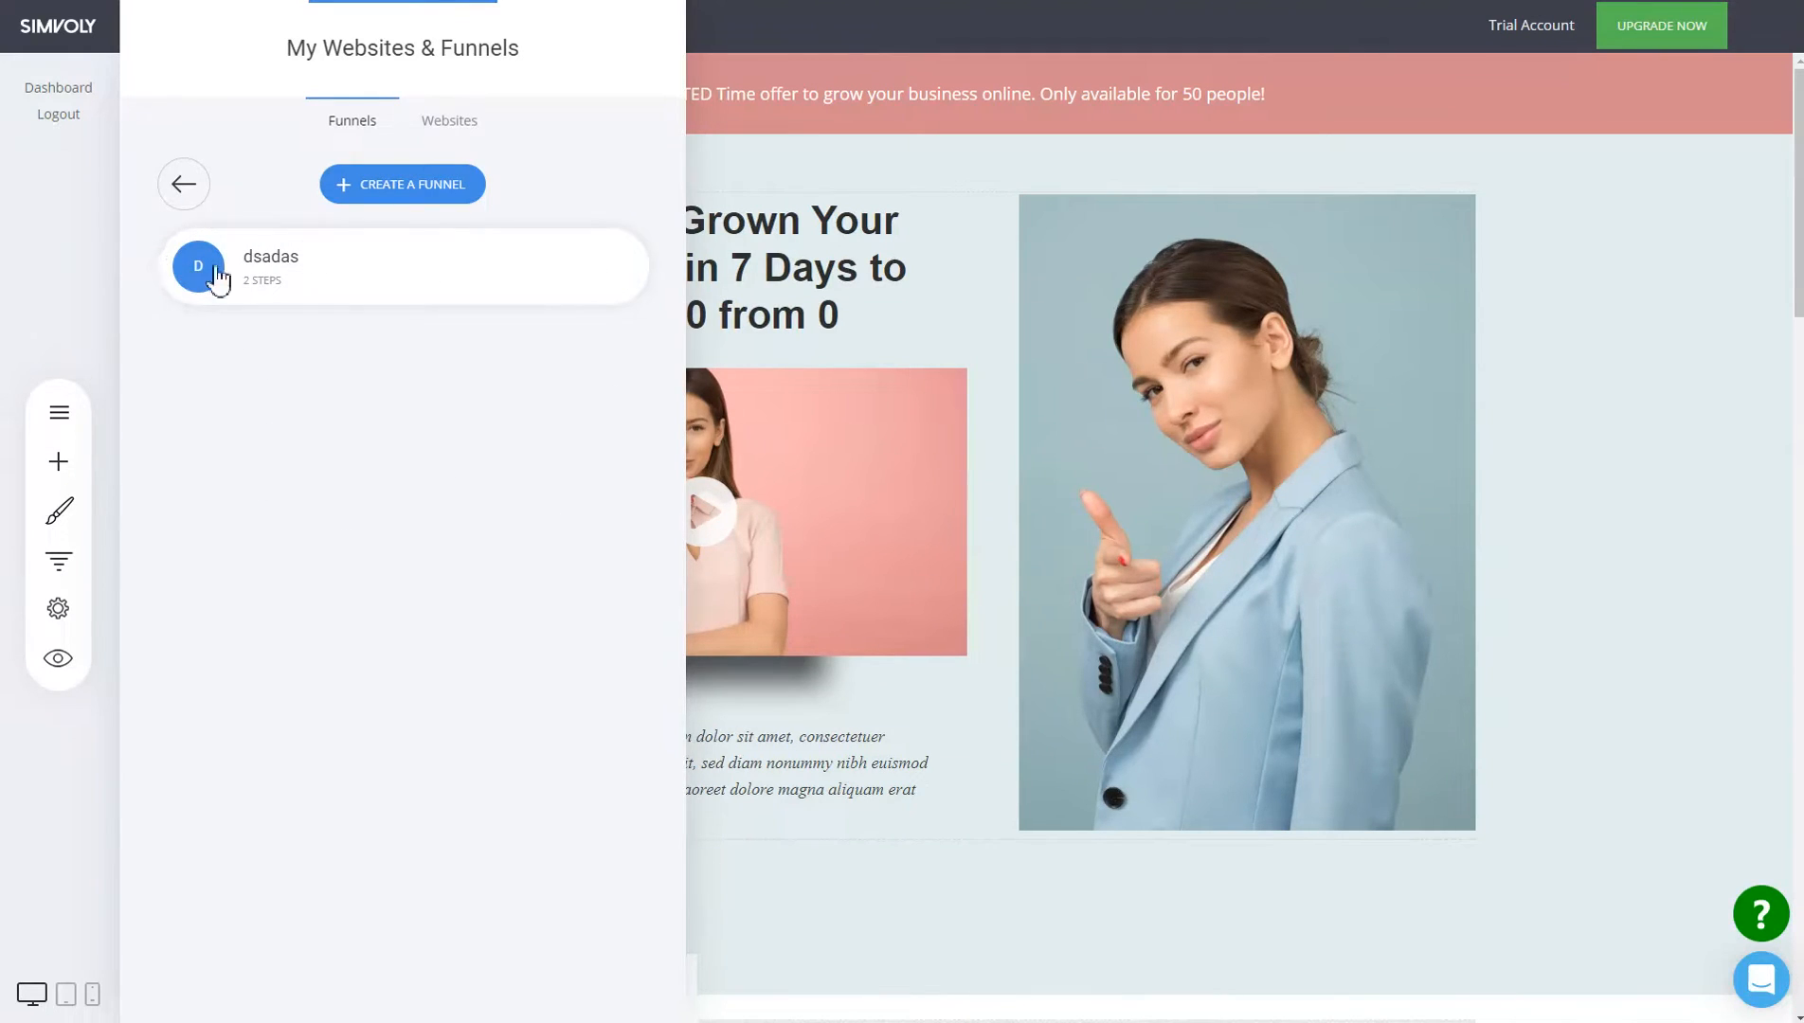
pyautogui.click(183, 187)
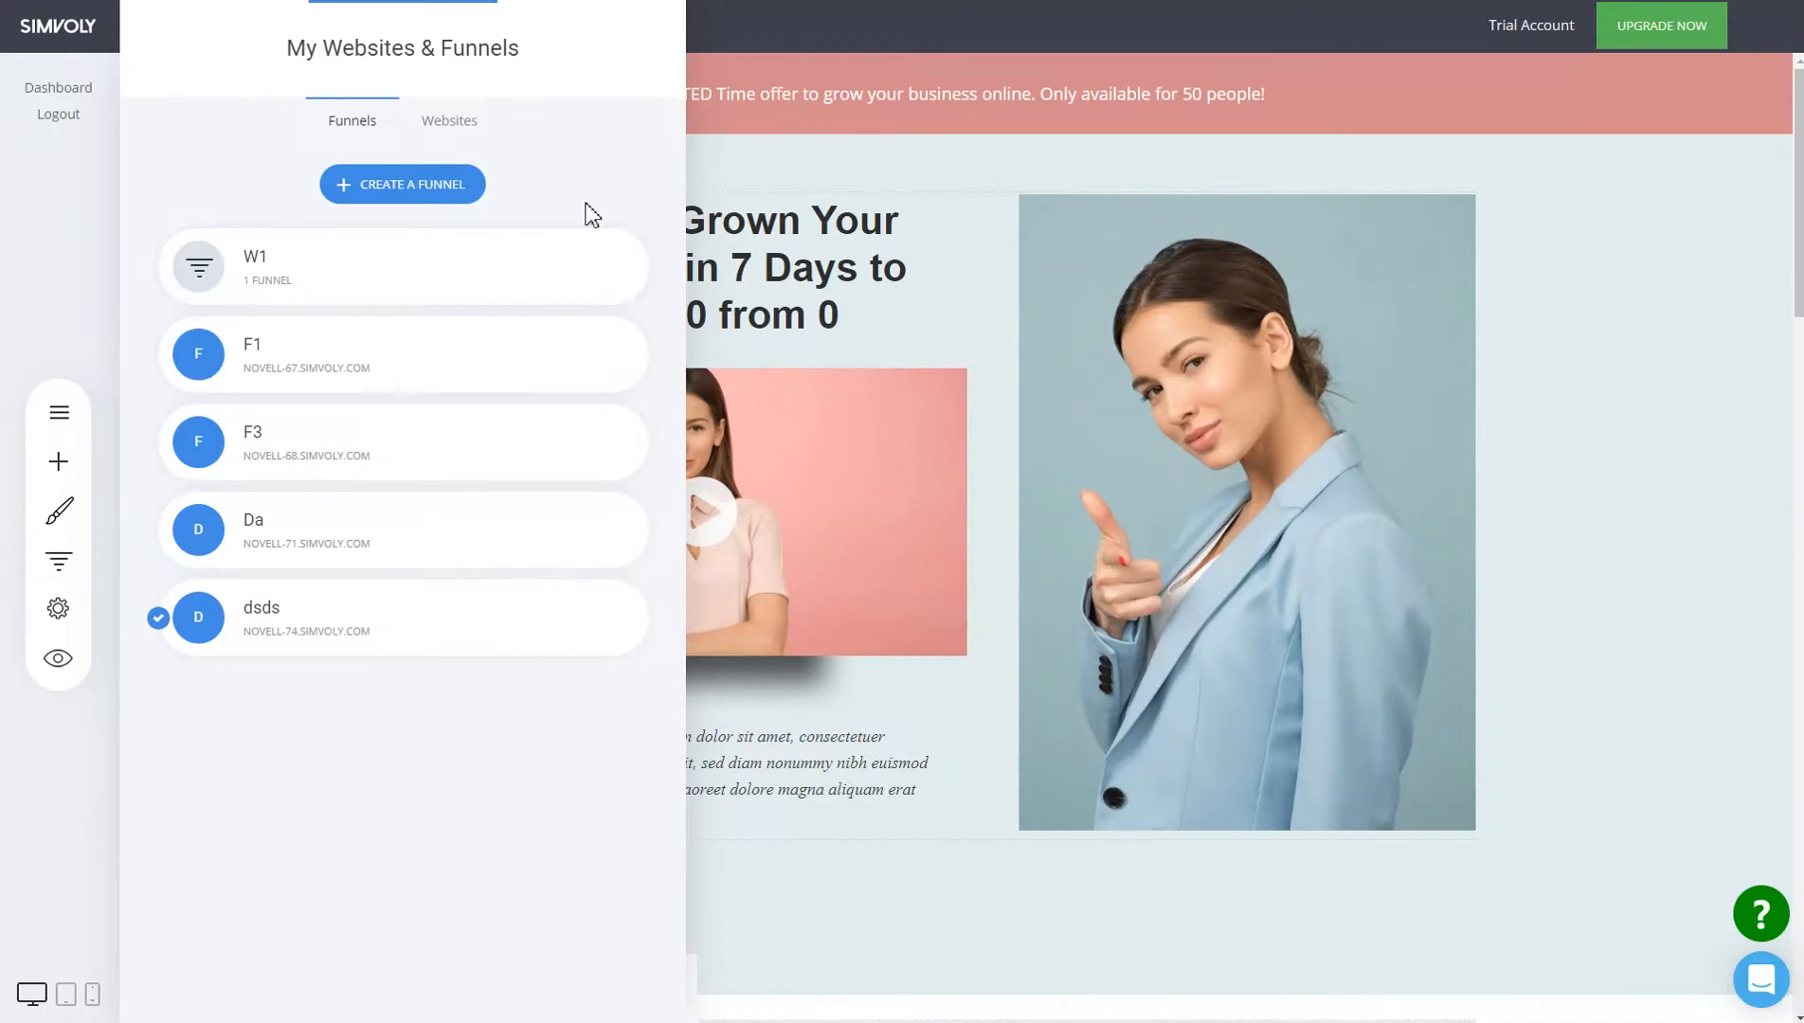
# Close the funnels list and review the dsds funnel's Domains and Personalization settings.
pyautogui.click(1144, 392)
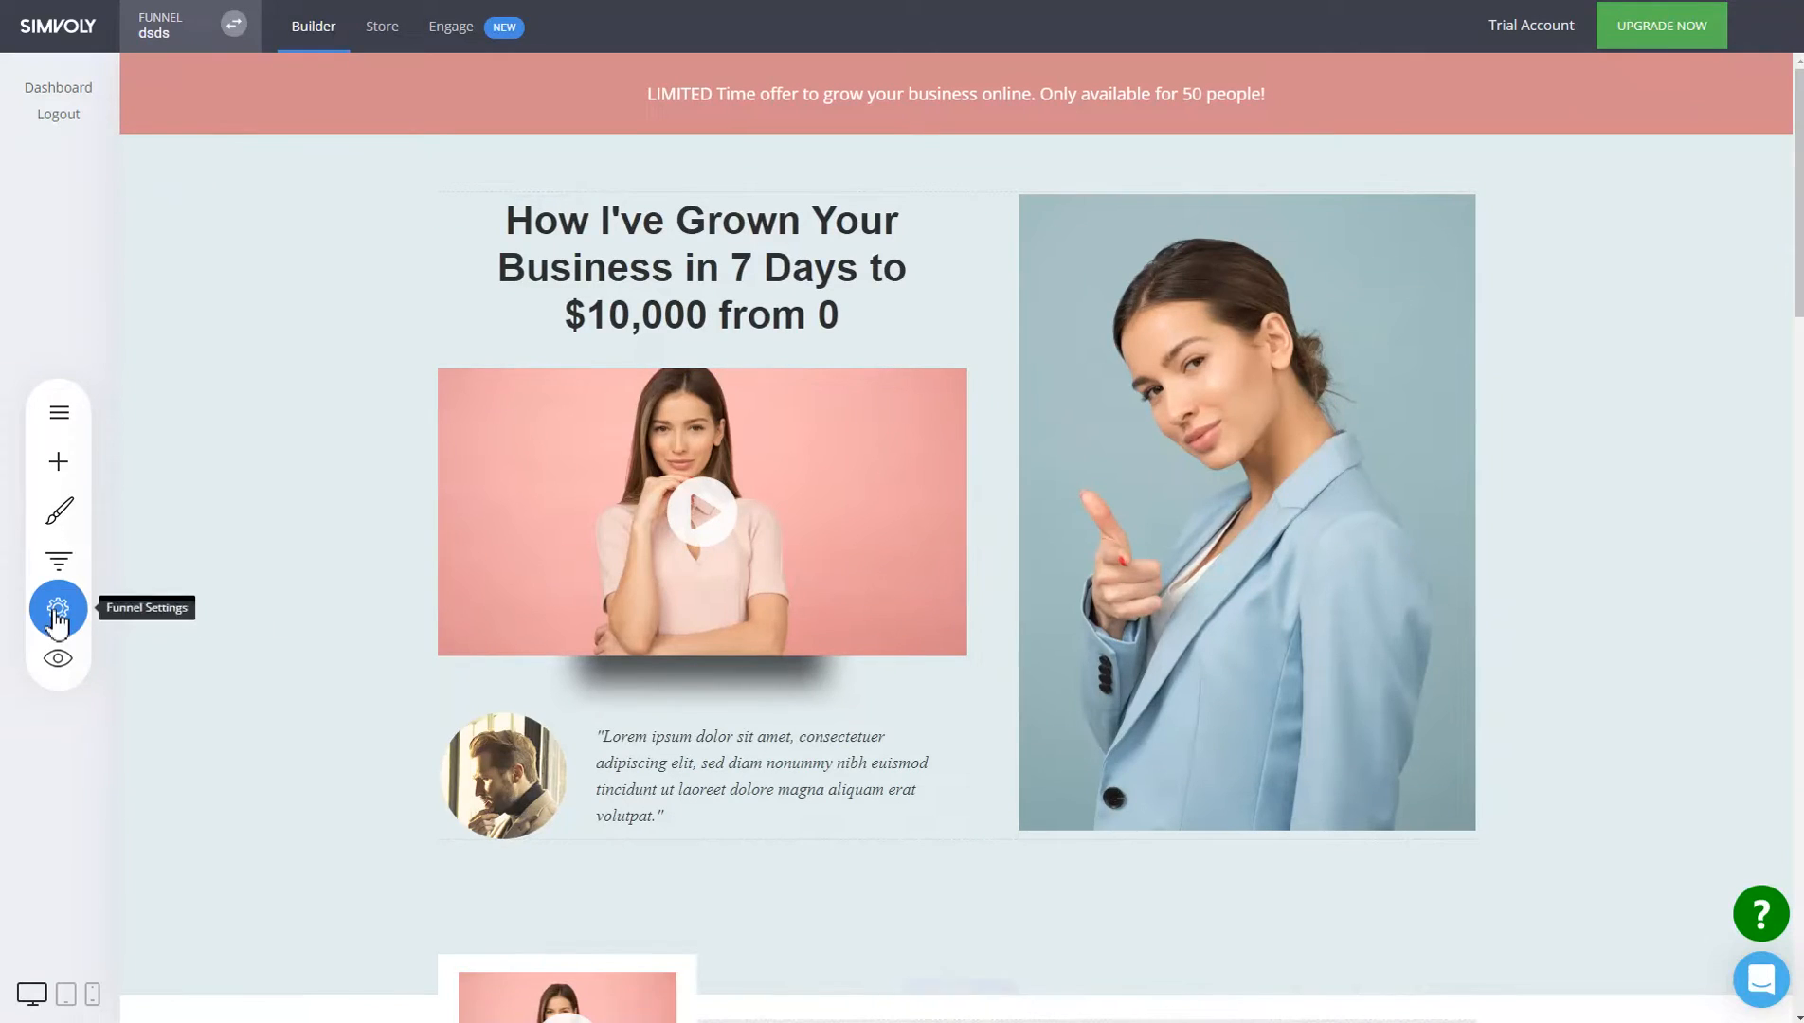
pyautogui.click(74, 617)
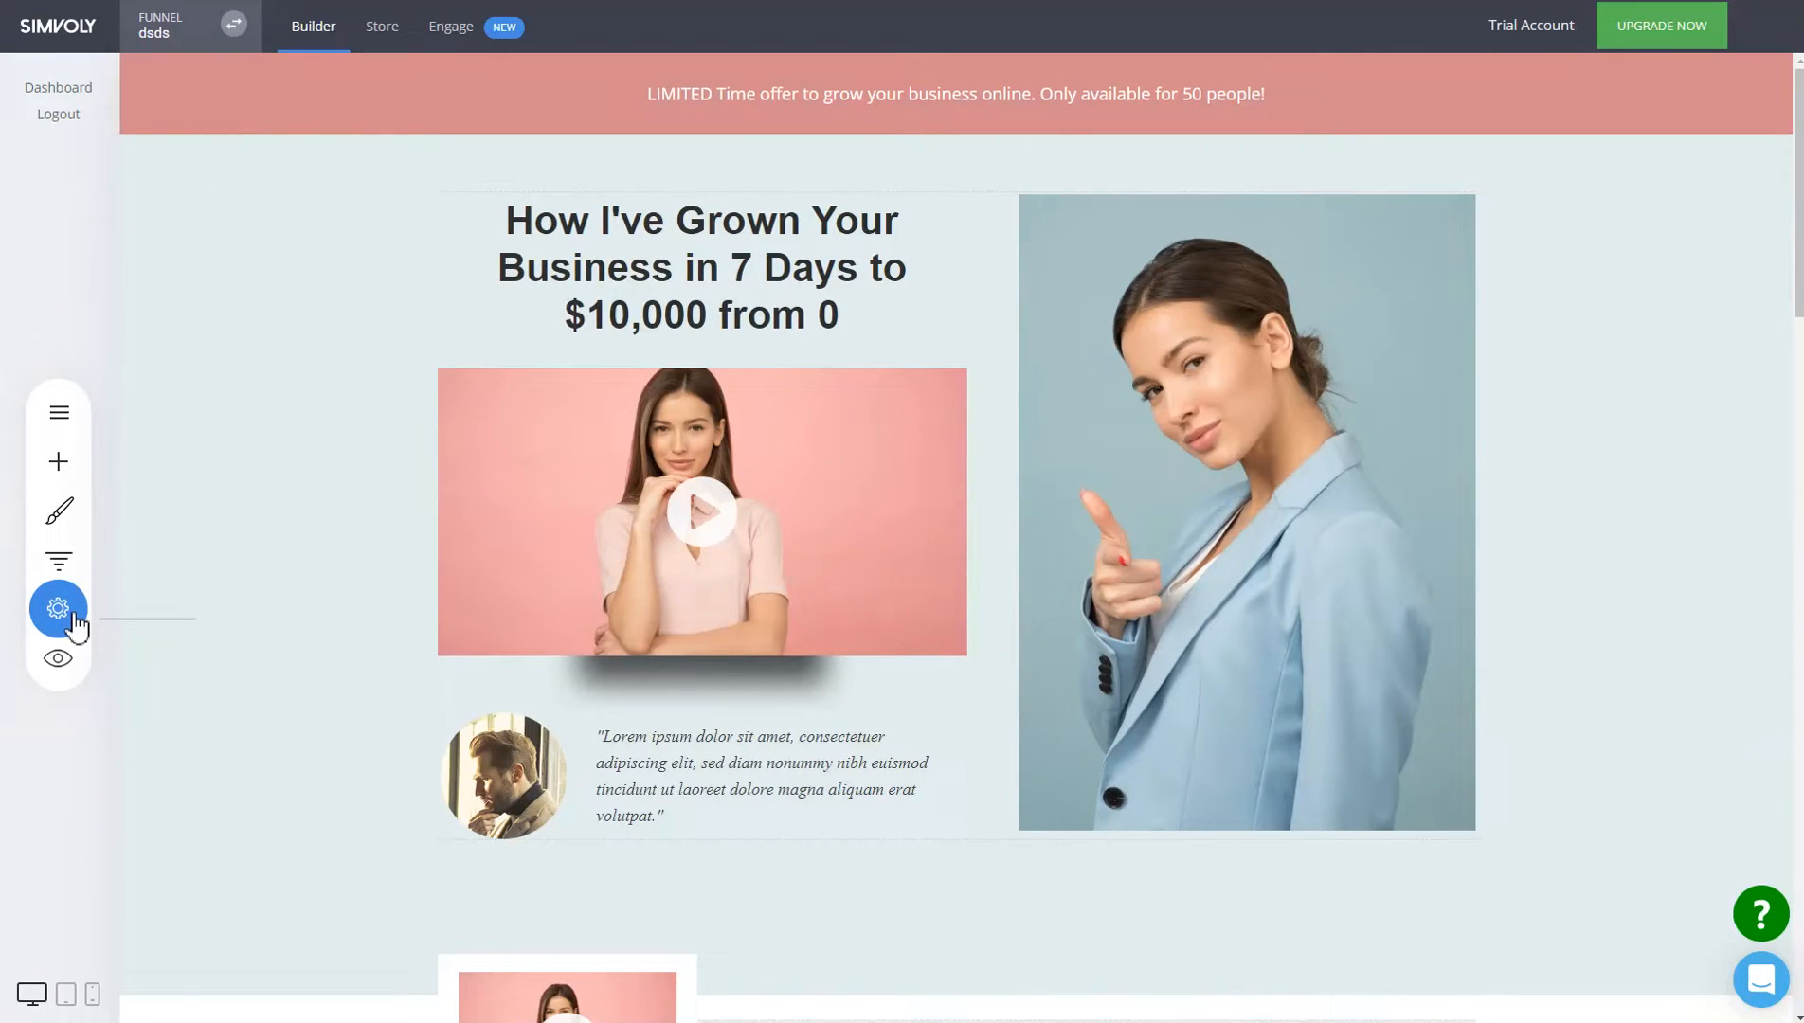
pyautogui.click(67, 618)
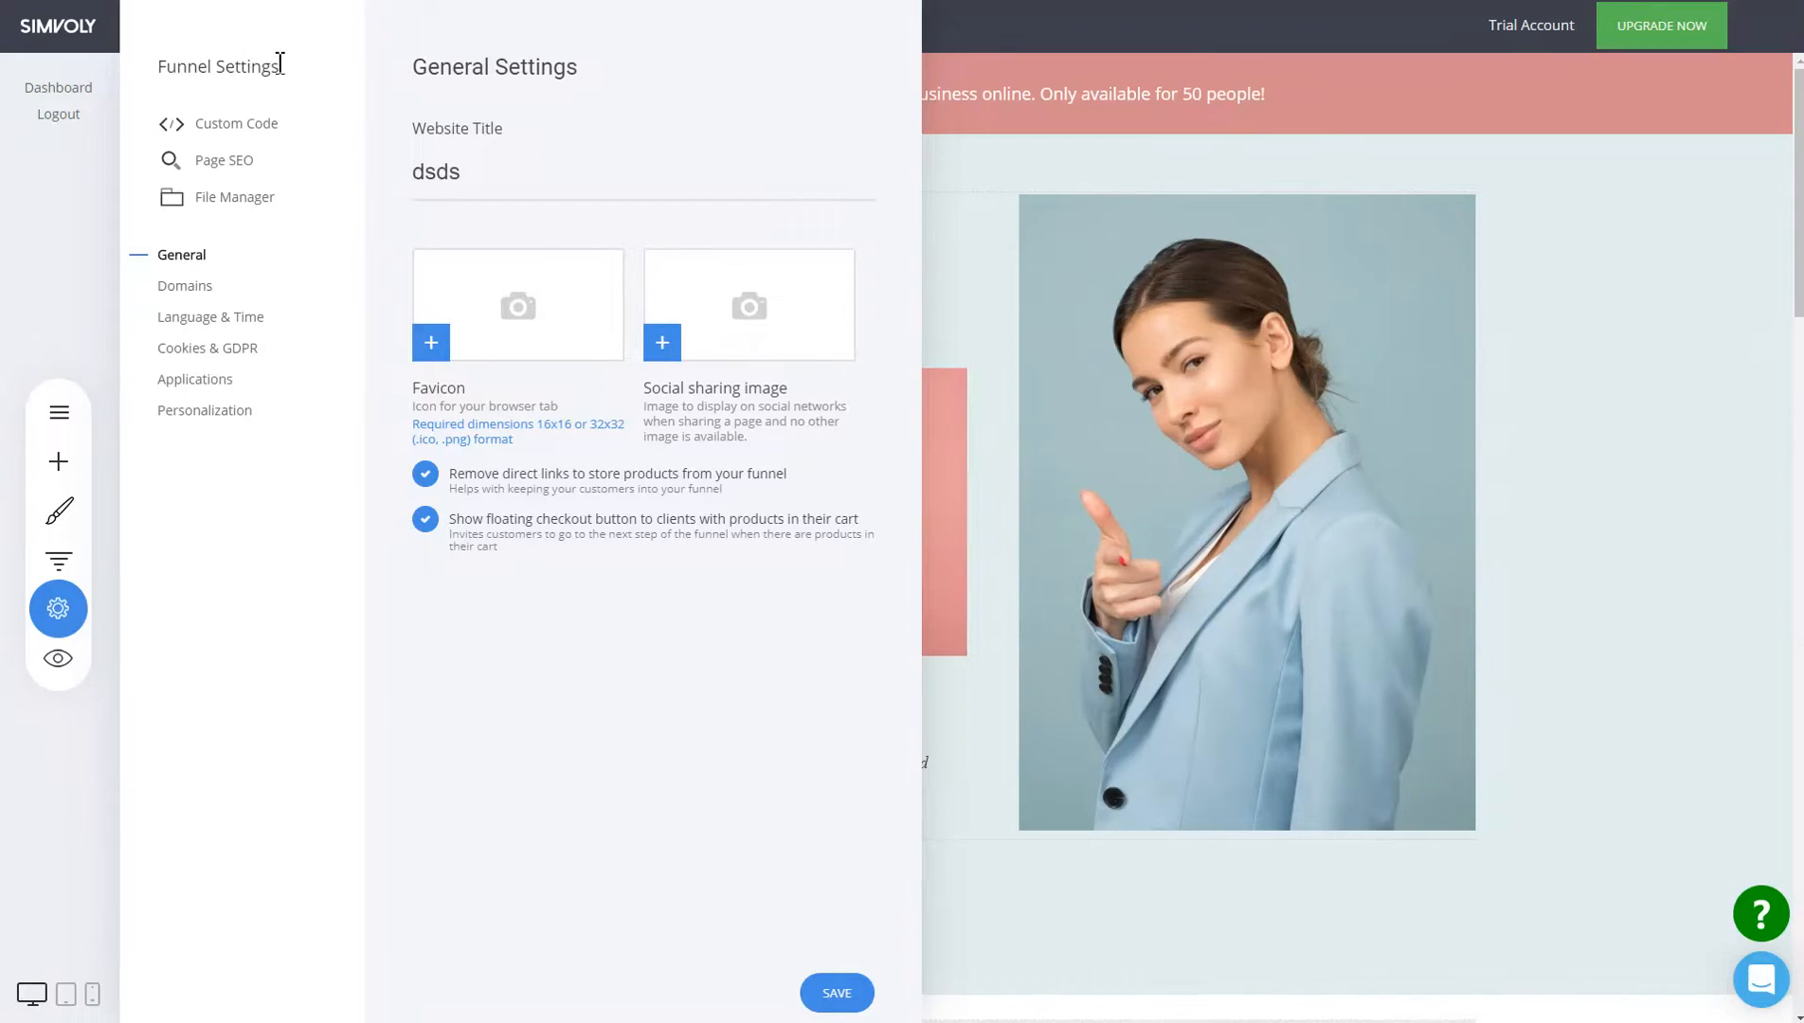
pyautogui.click(203, 288)
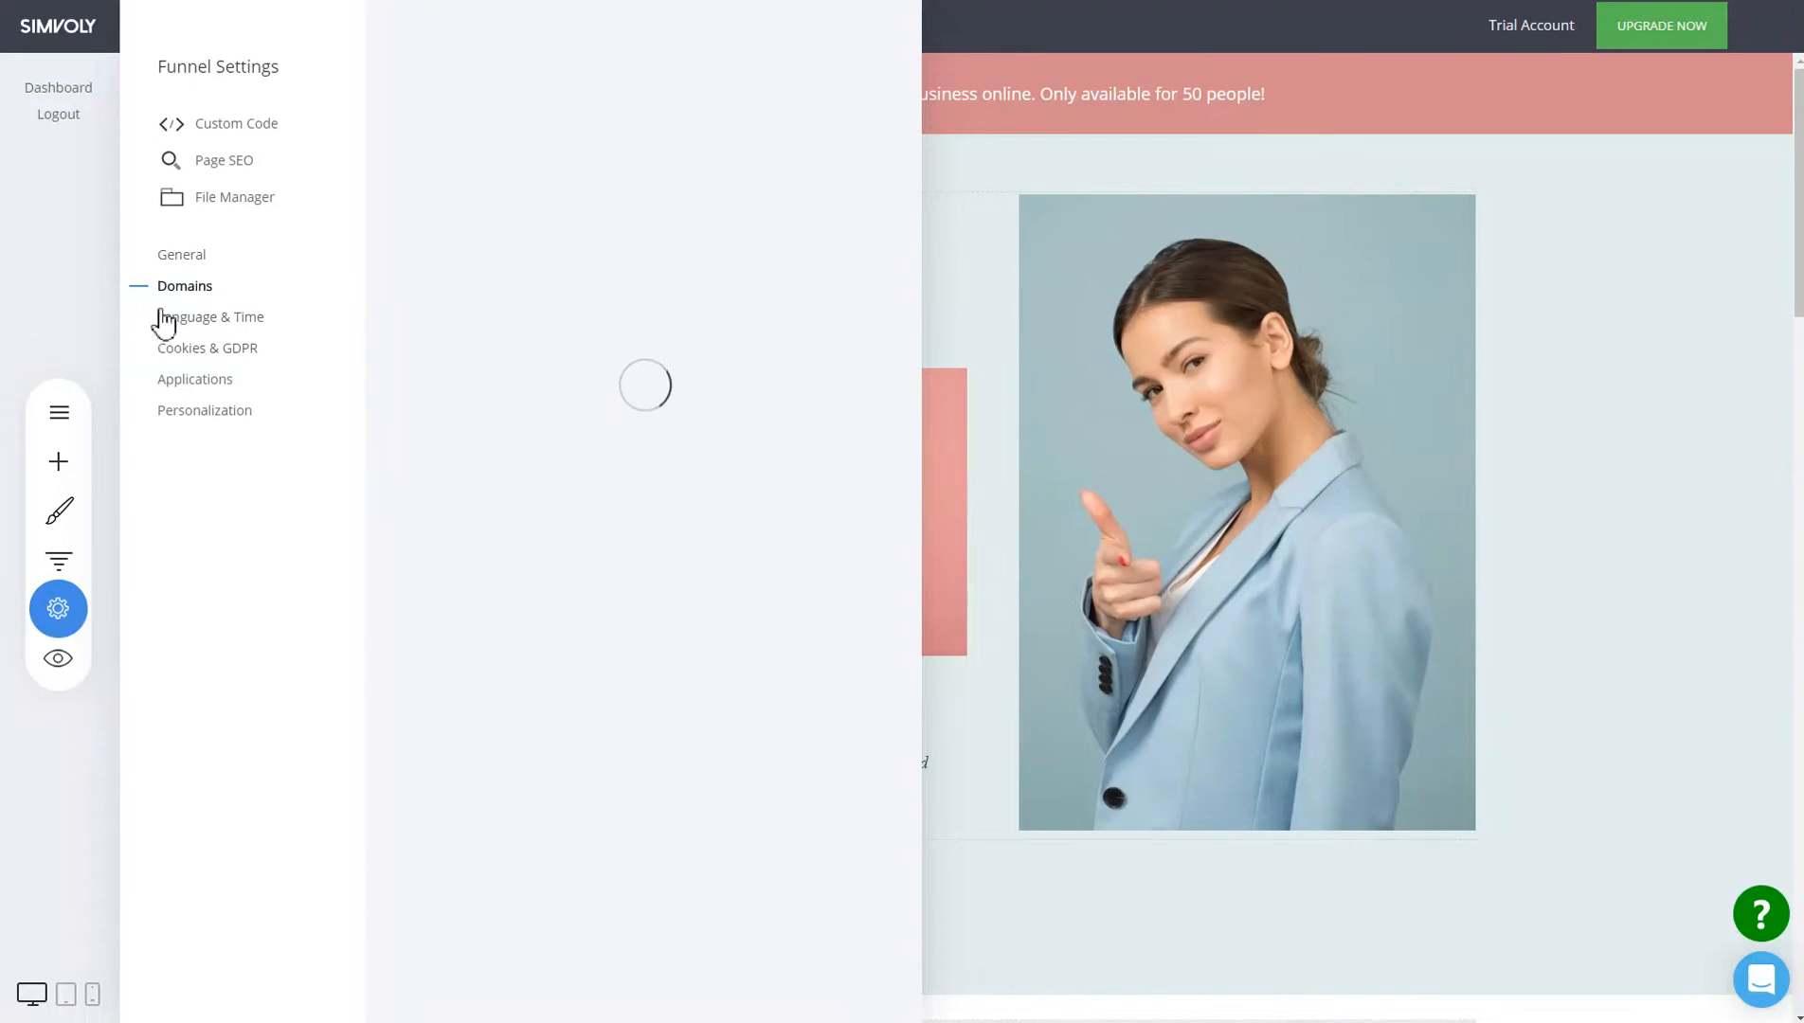
pyautogui.click(213, 416)
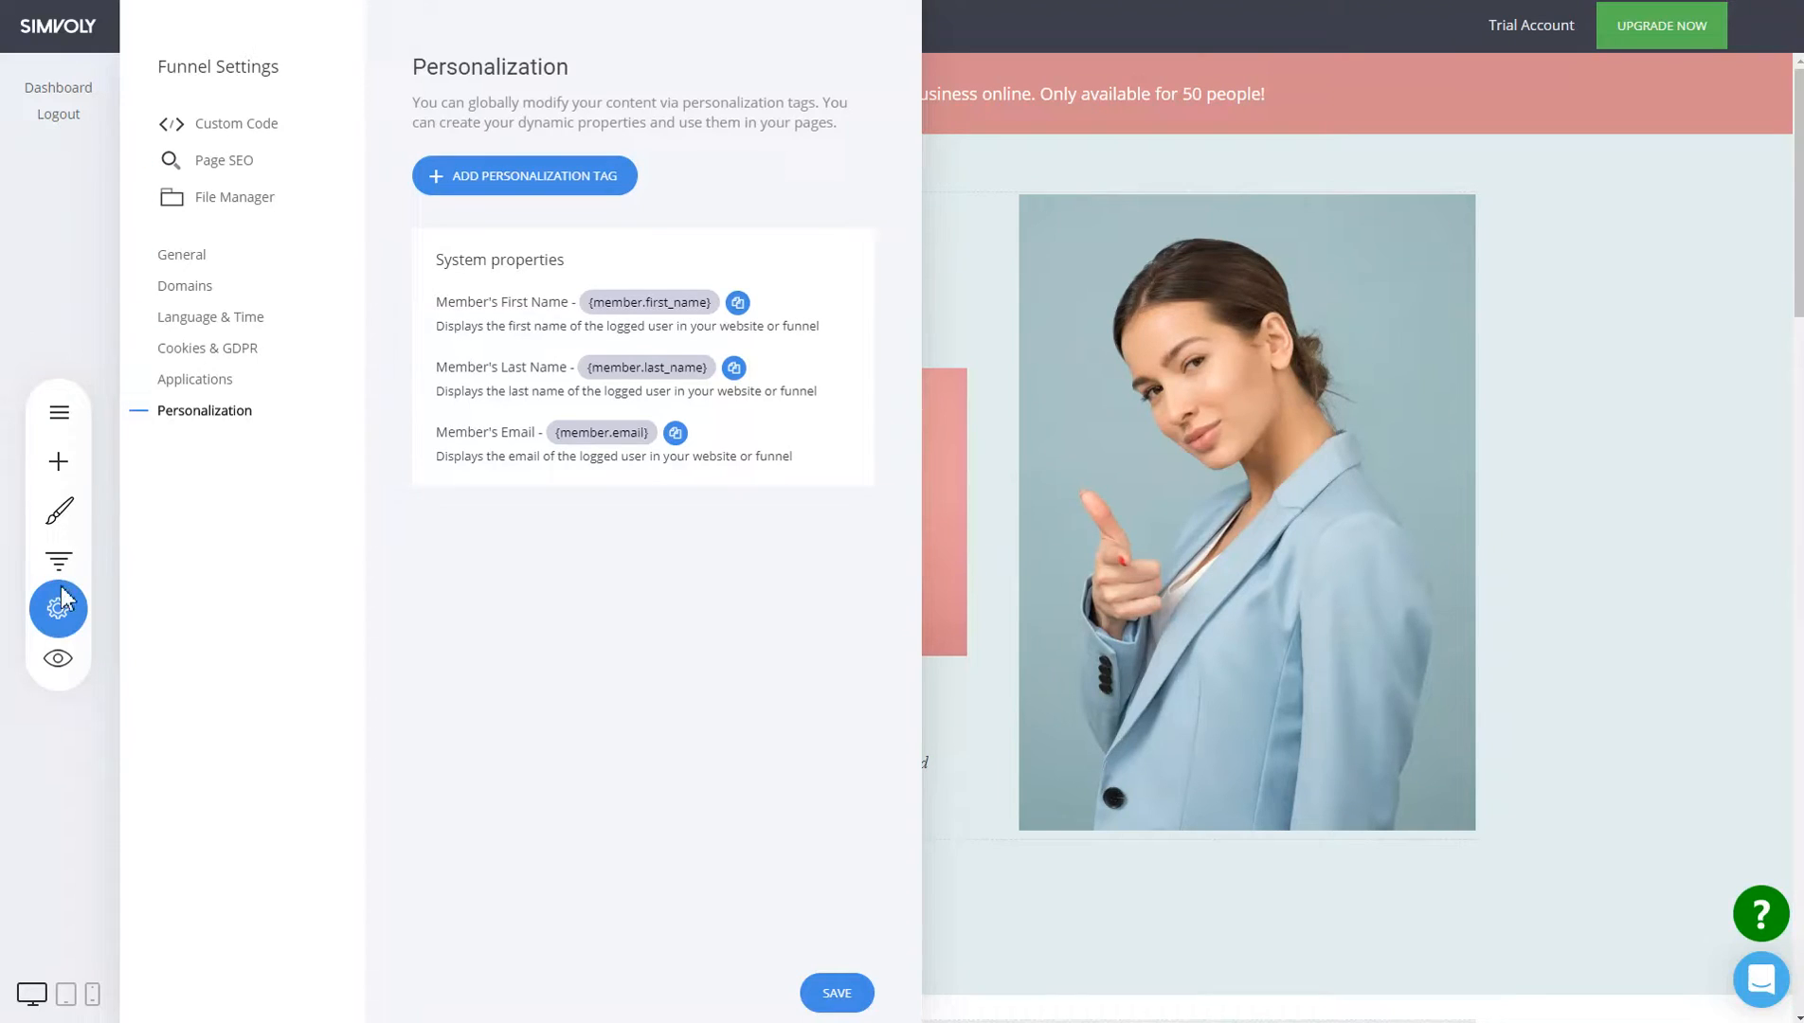
pyautogui.click(61, 614)
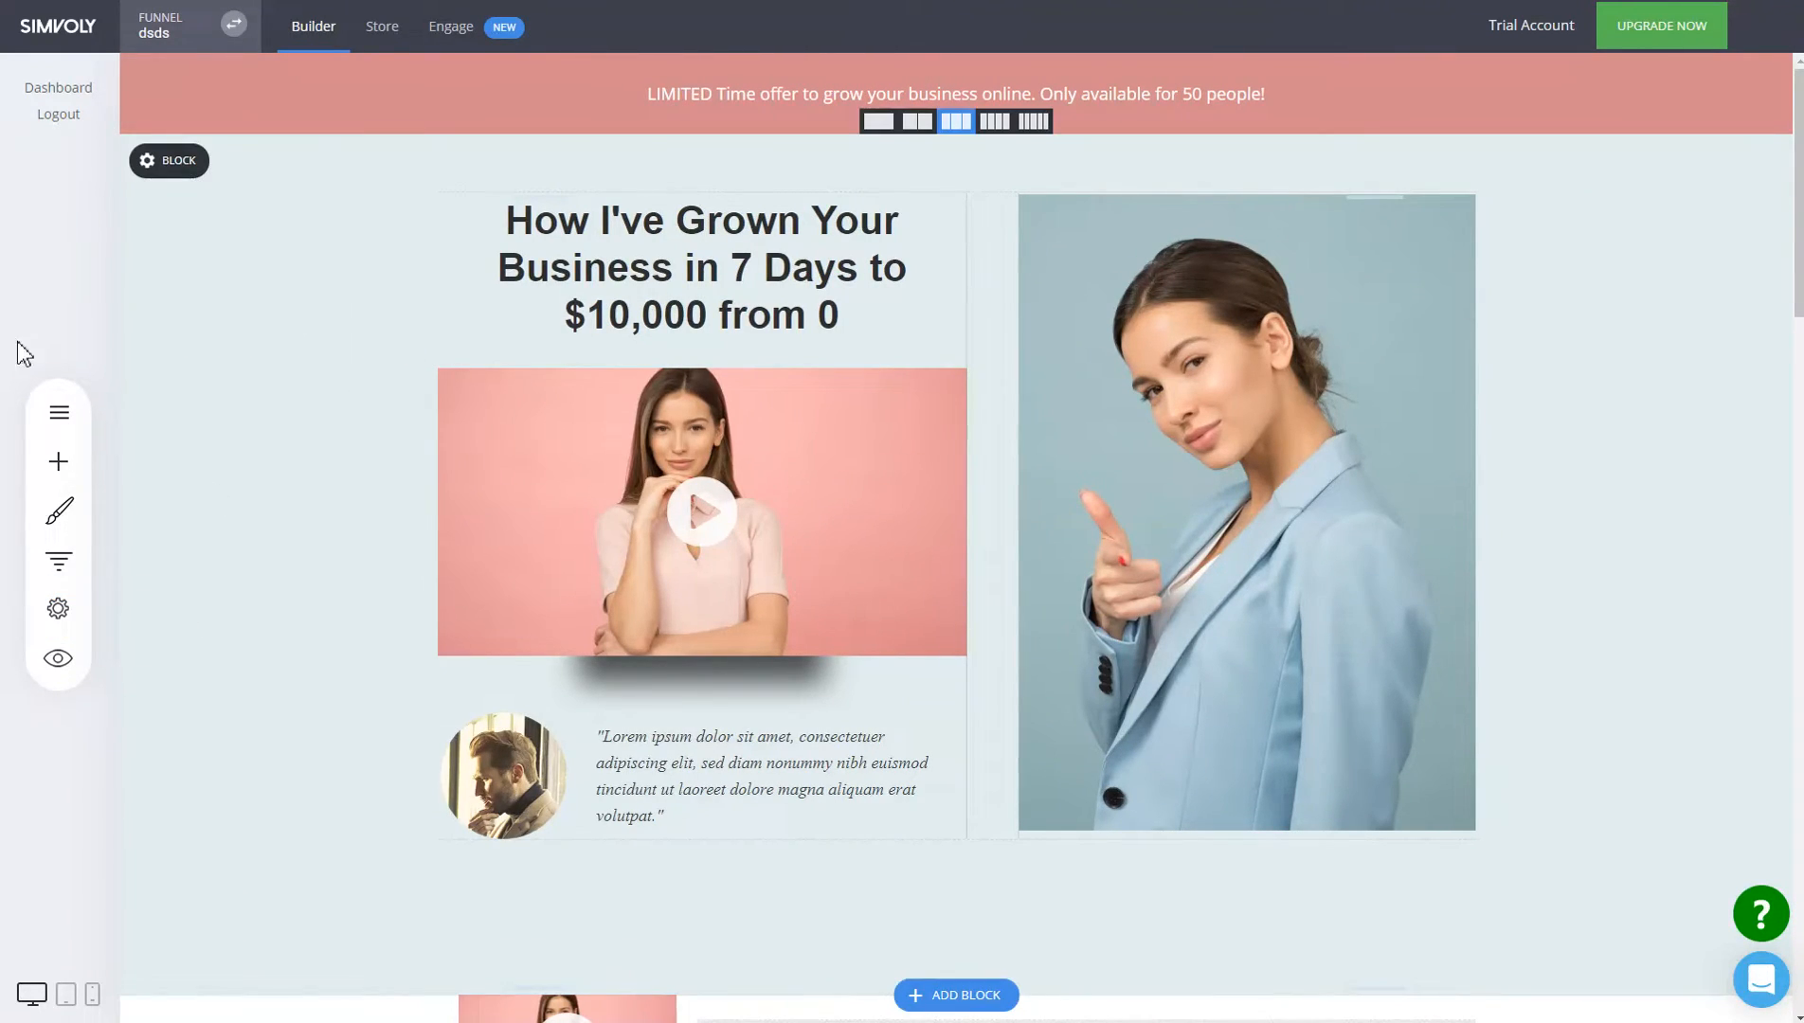
pyautogui.click(53, 417)
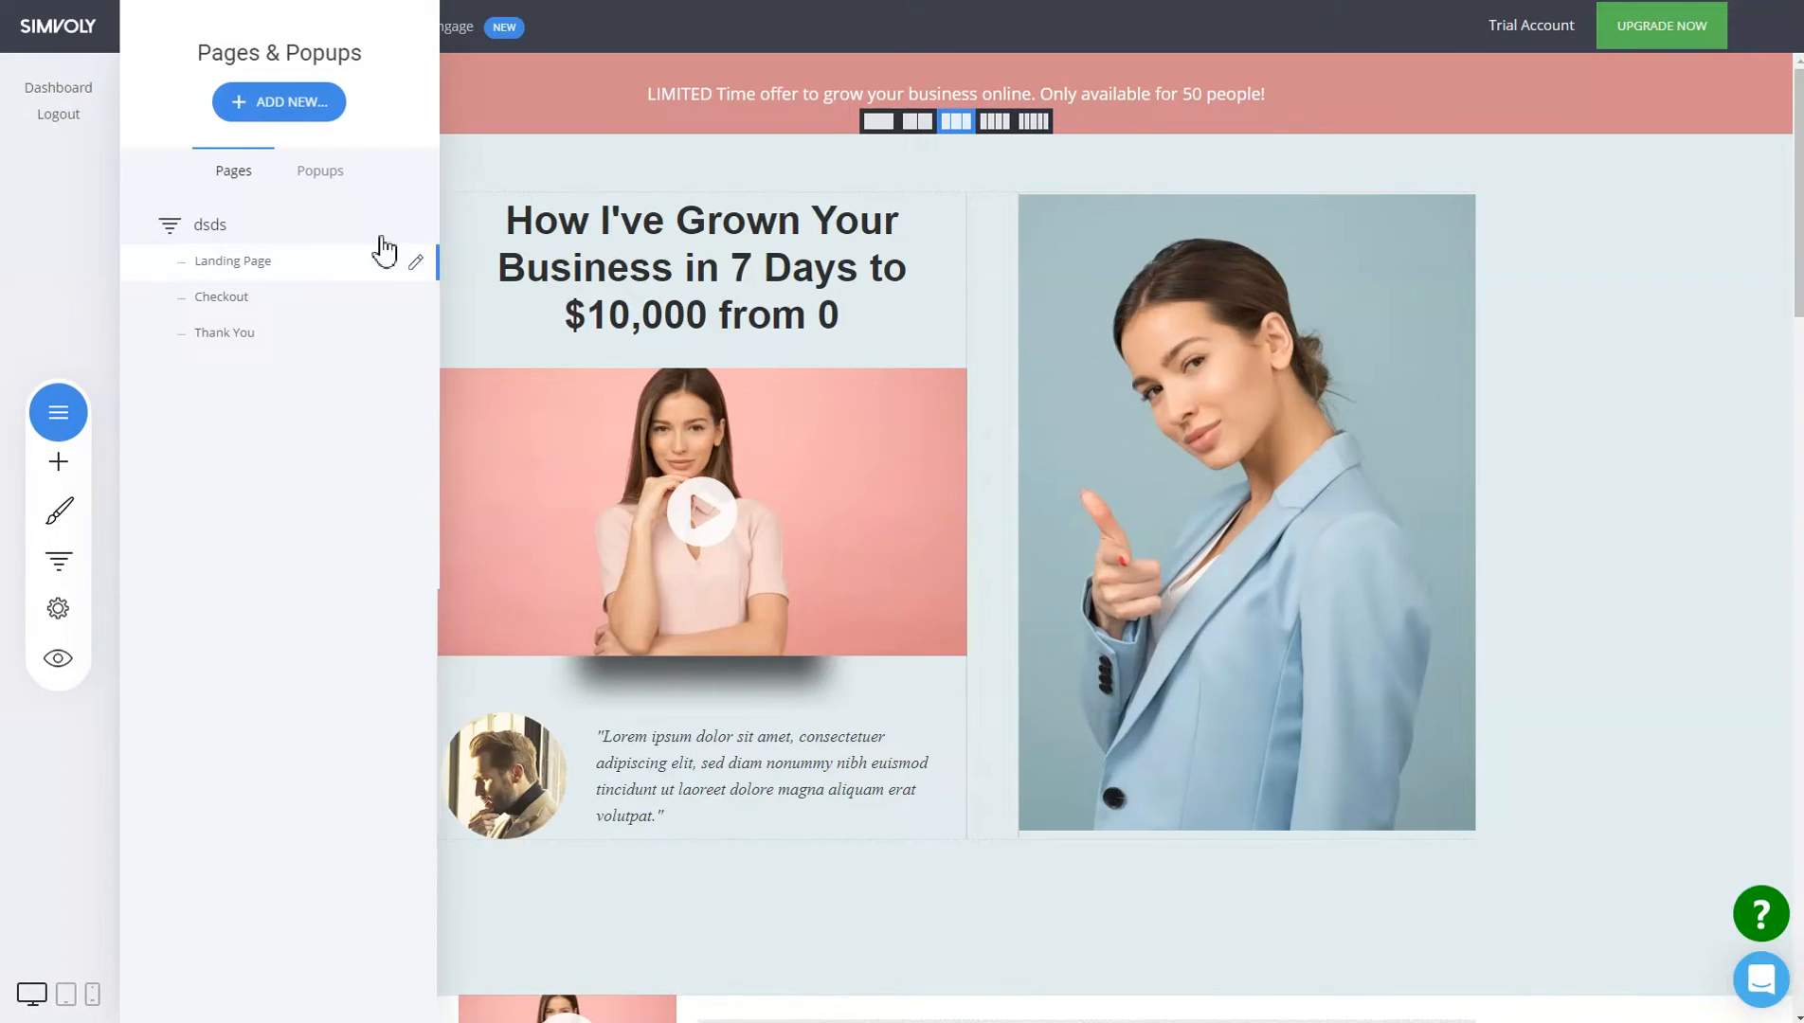
pyautogui.click(338, 182)
pyautogui.click(262, 178)
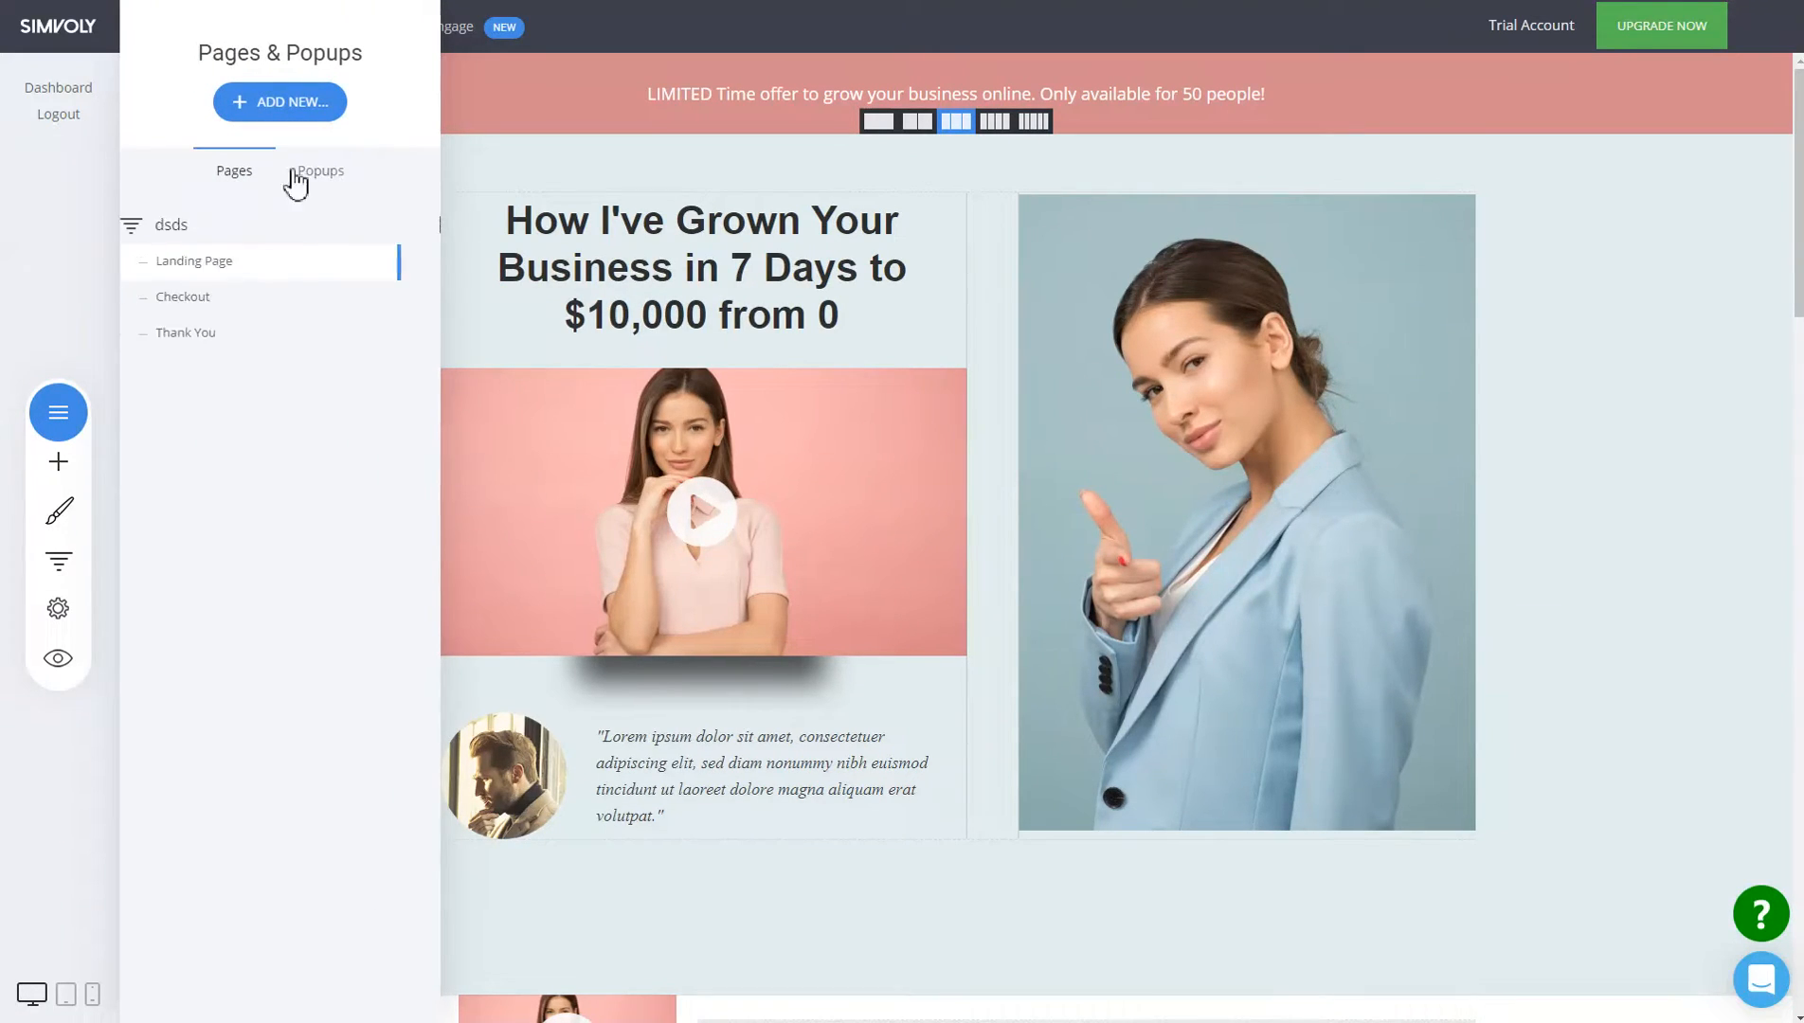
pyautogui.click(331, 184)
pyautogui.click(237, 180)
pyautogui.click(322, 180)
pyautogui.click(264, 176)
pyautogui.click(322, 174)
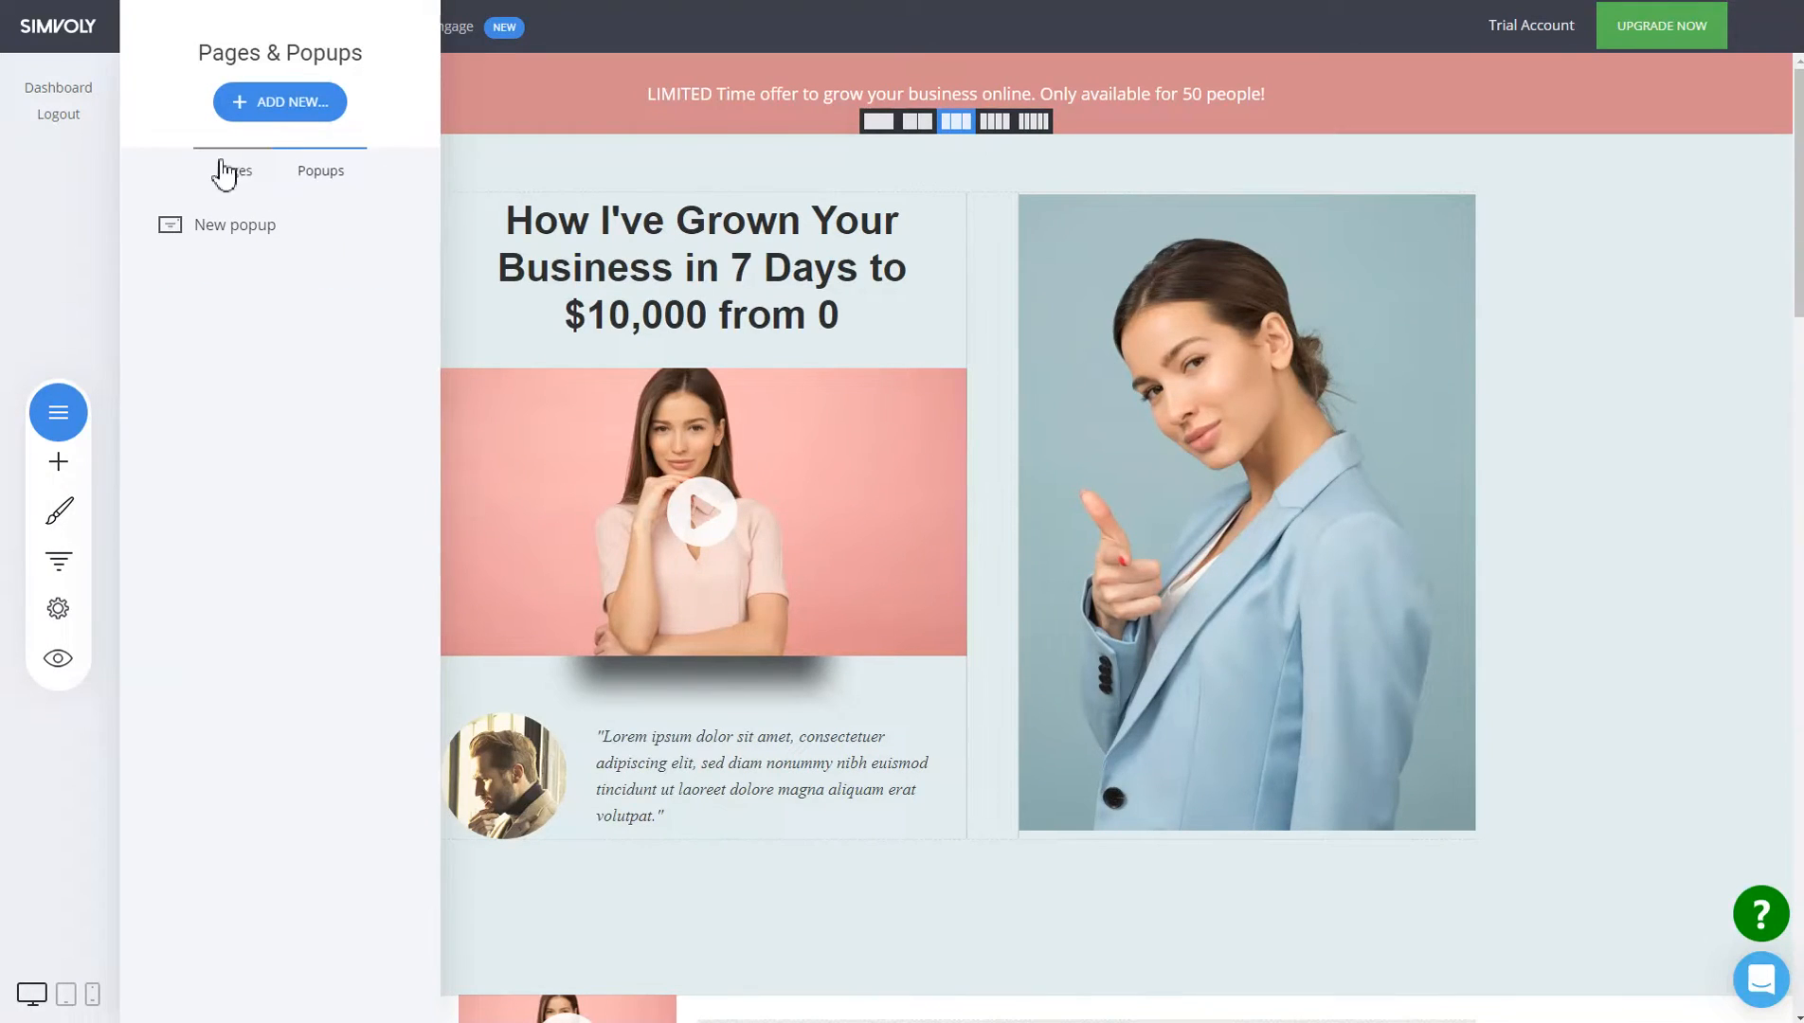
pyautogui.click(824, 210)
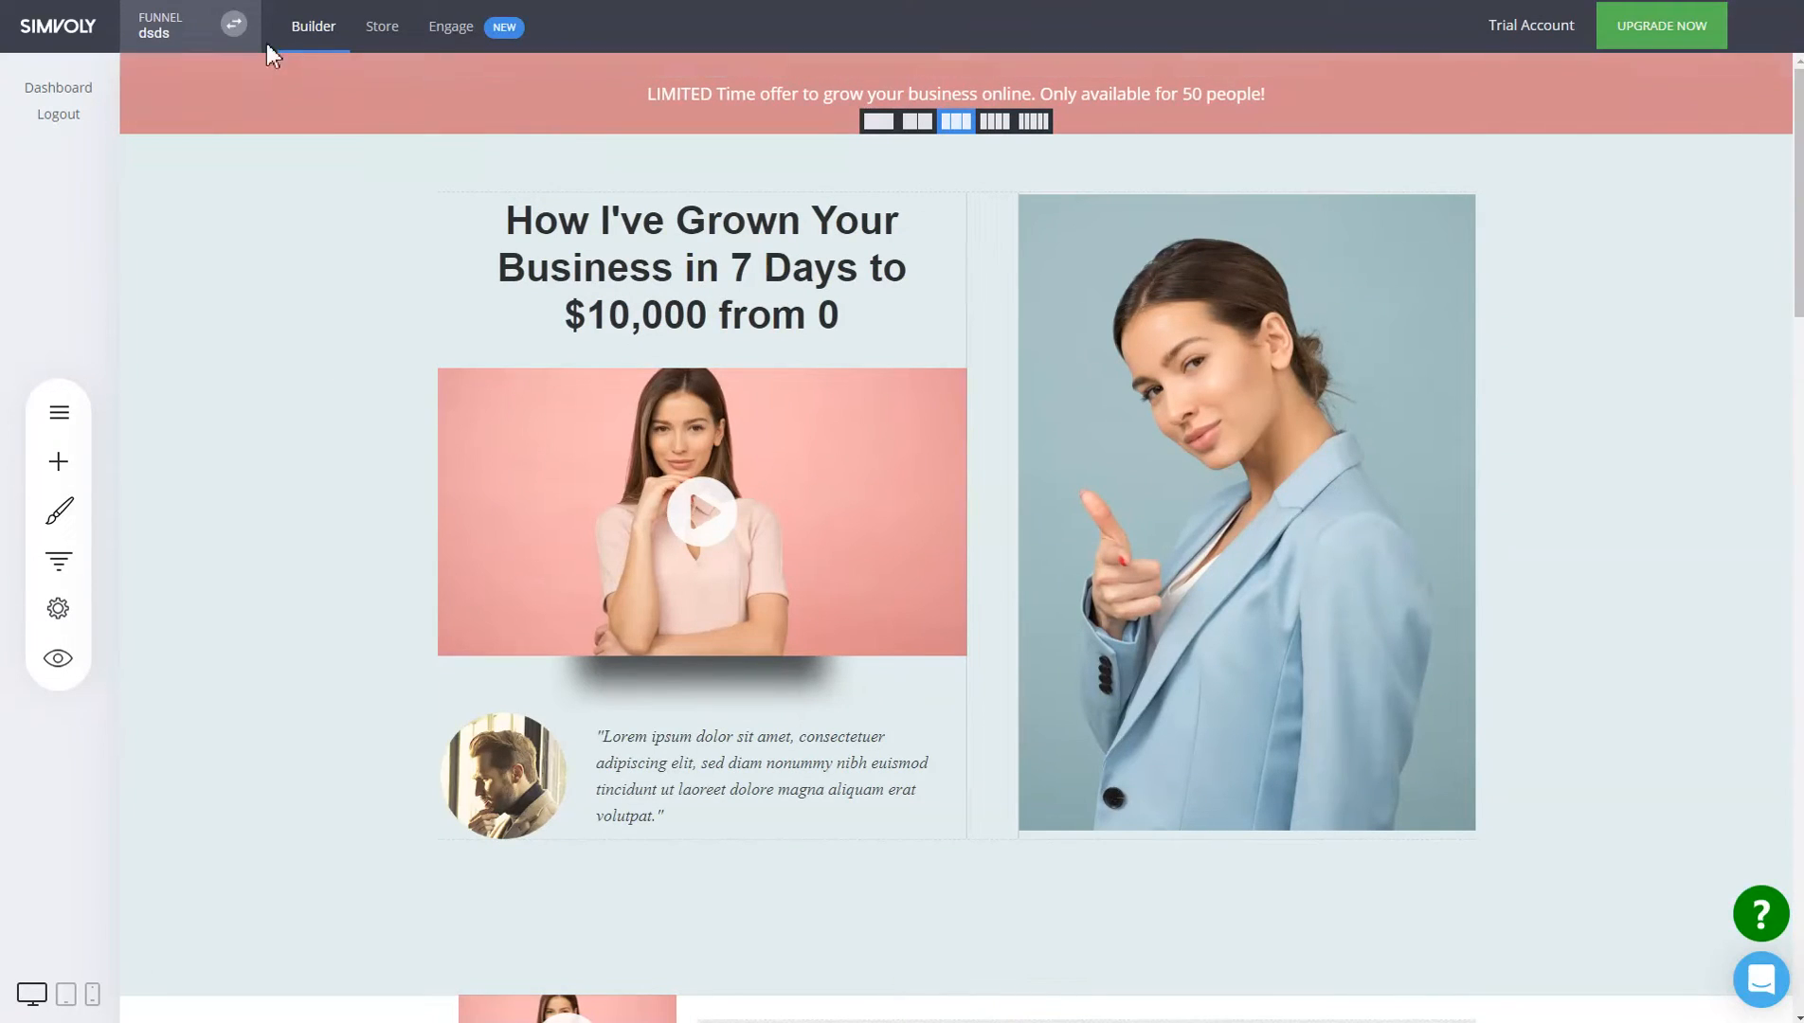
# Go to the Example project dashboard and view its Admins list.
pyautogui.click(88, 38)
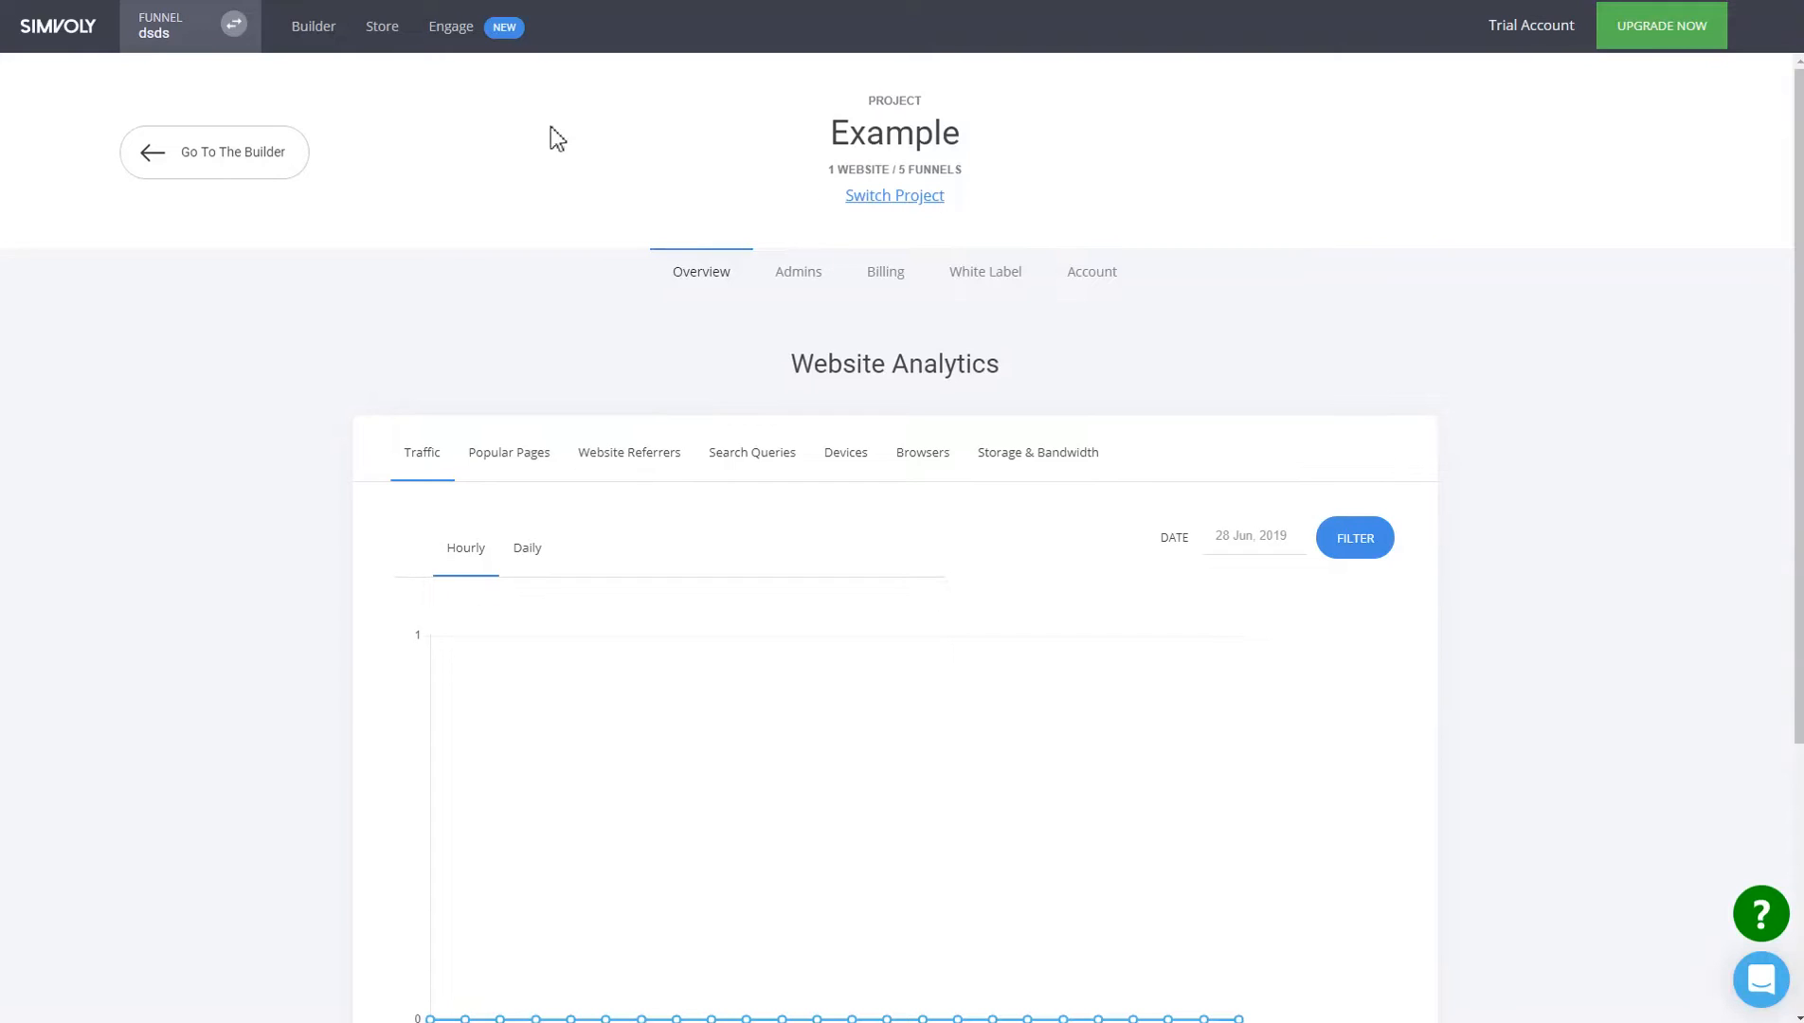
pyautogui.click(804, 282)
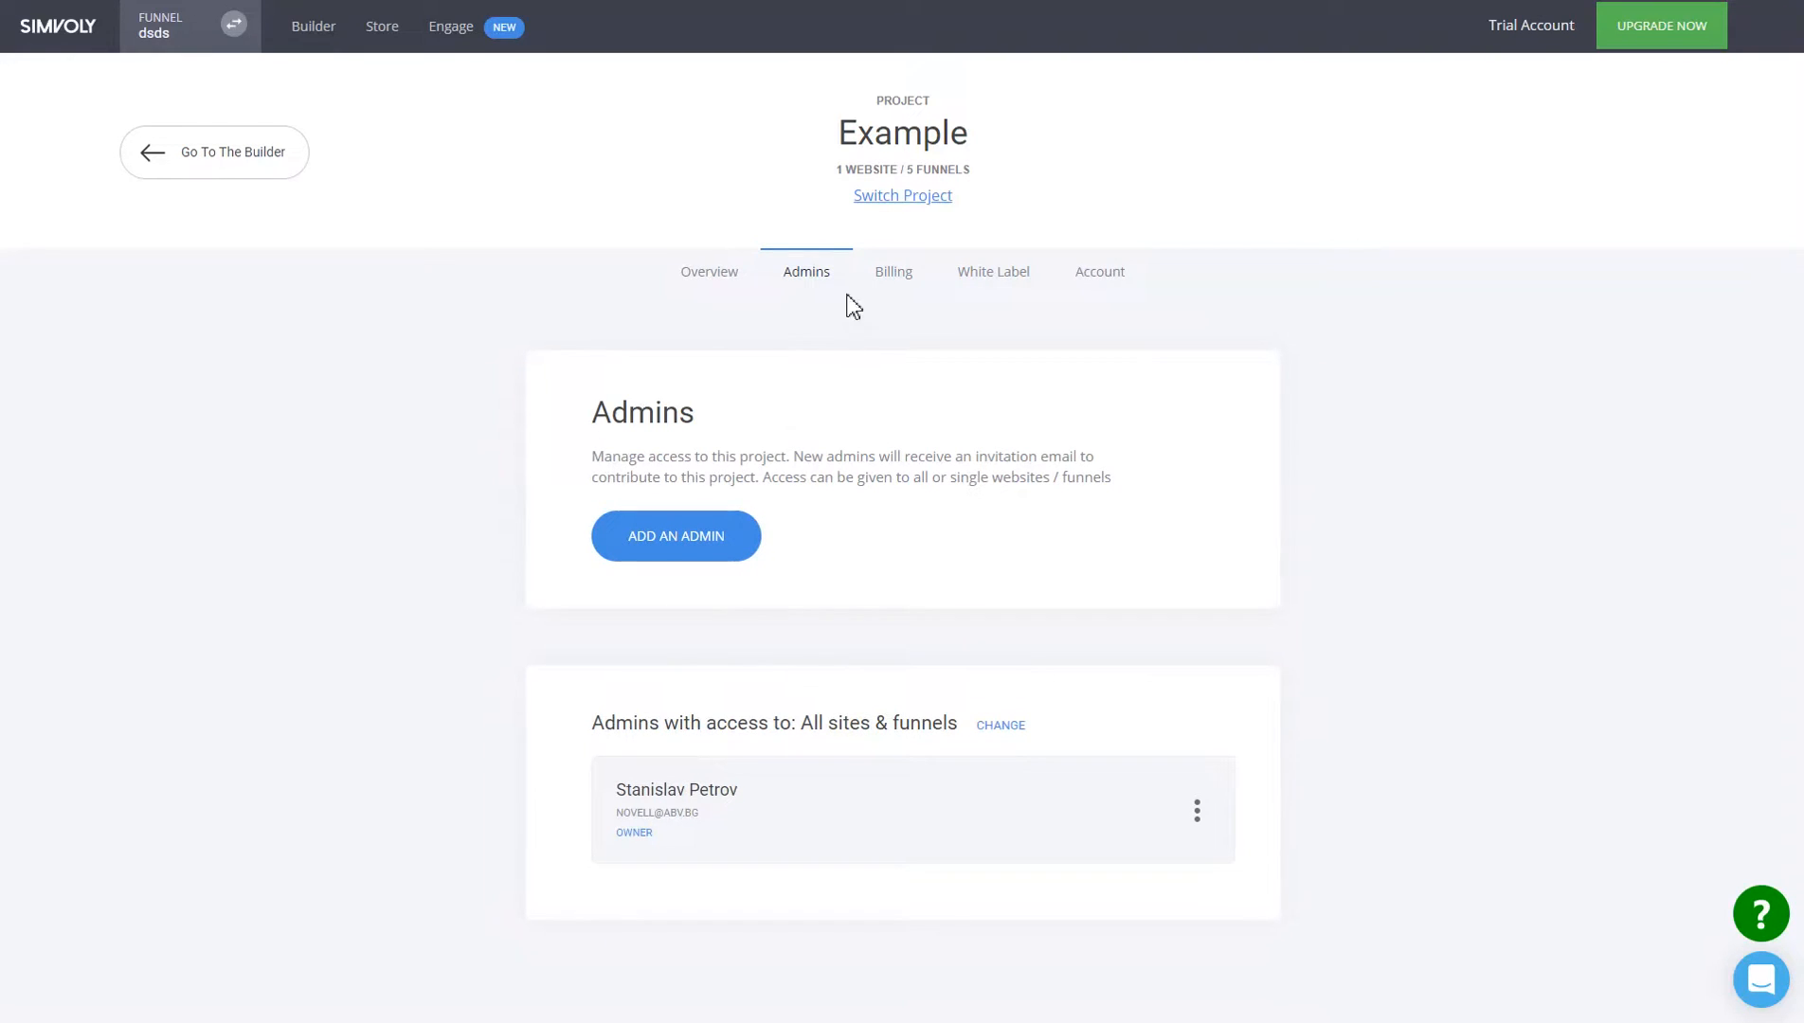
# Start a new admin invitation with access limited to the dsds funnel.
pyautogui.click(739, 561)
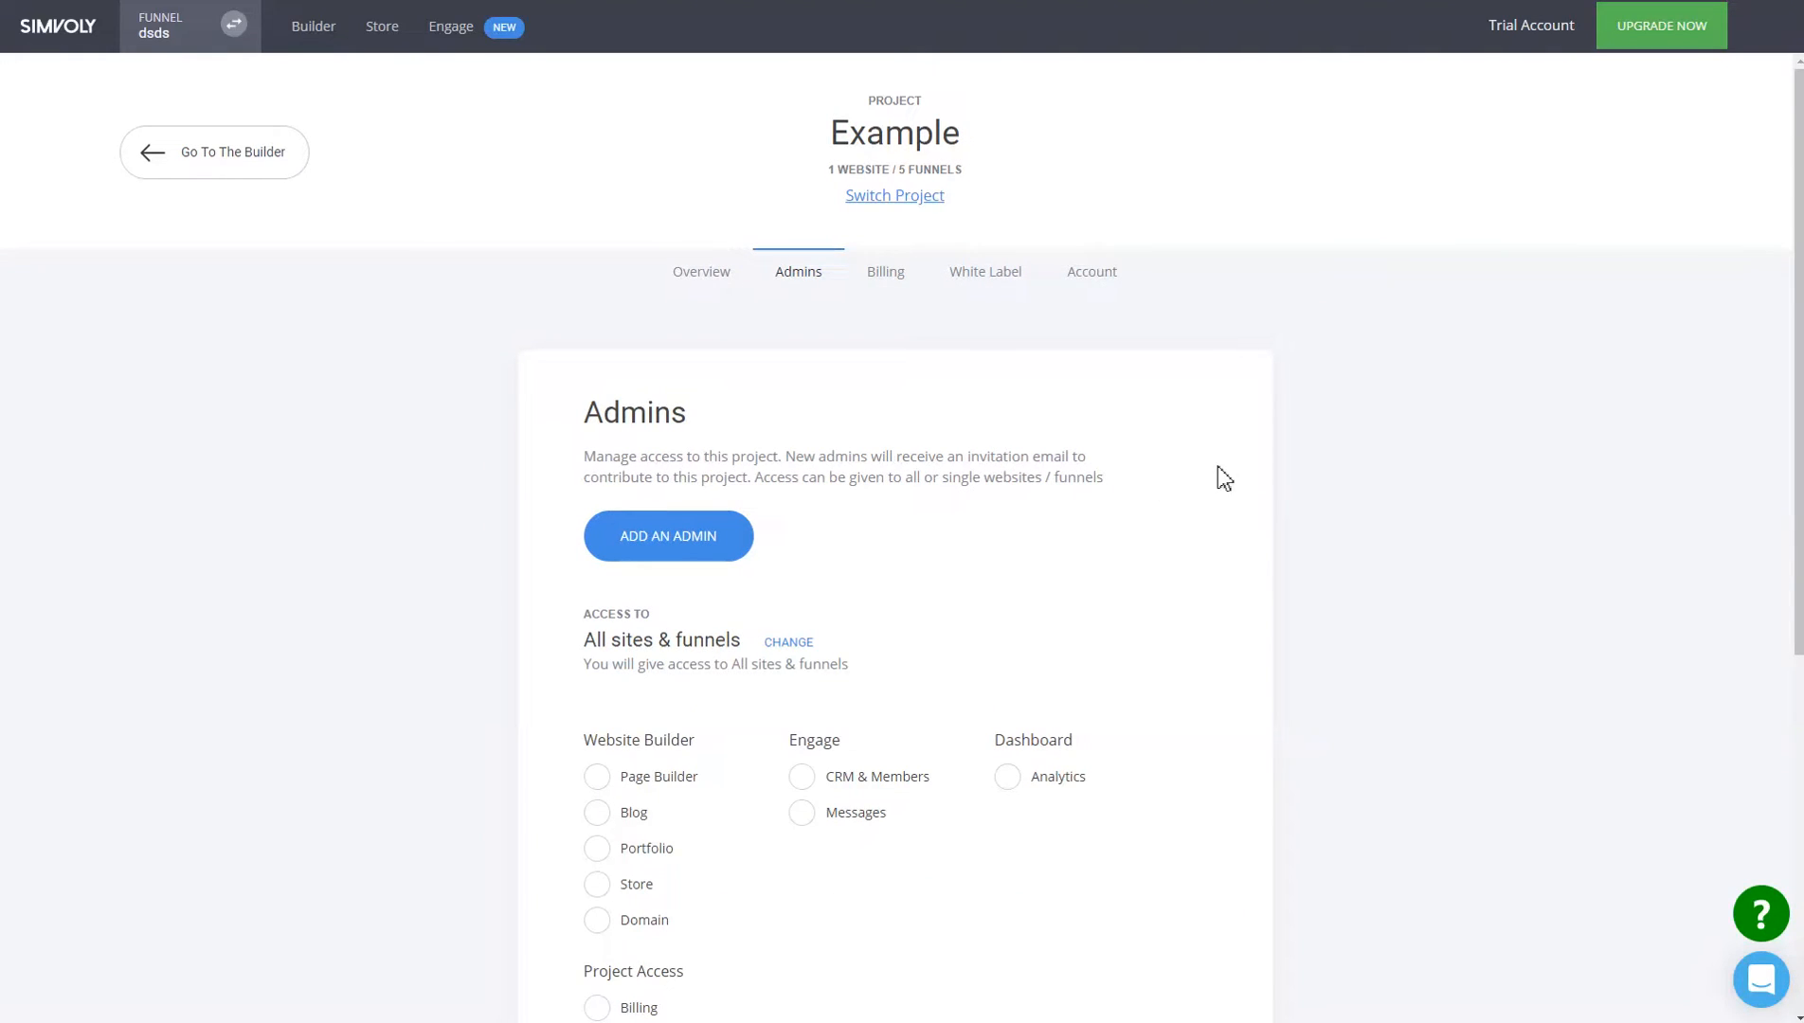
pyautogui.scroll(-3, 1219, 476)
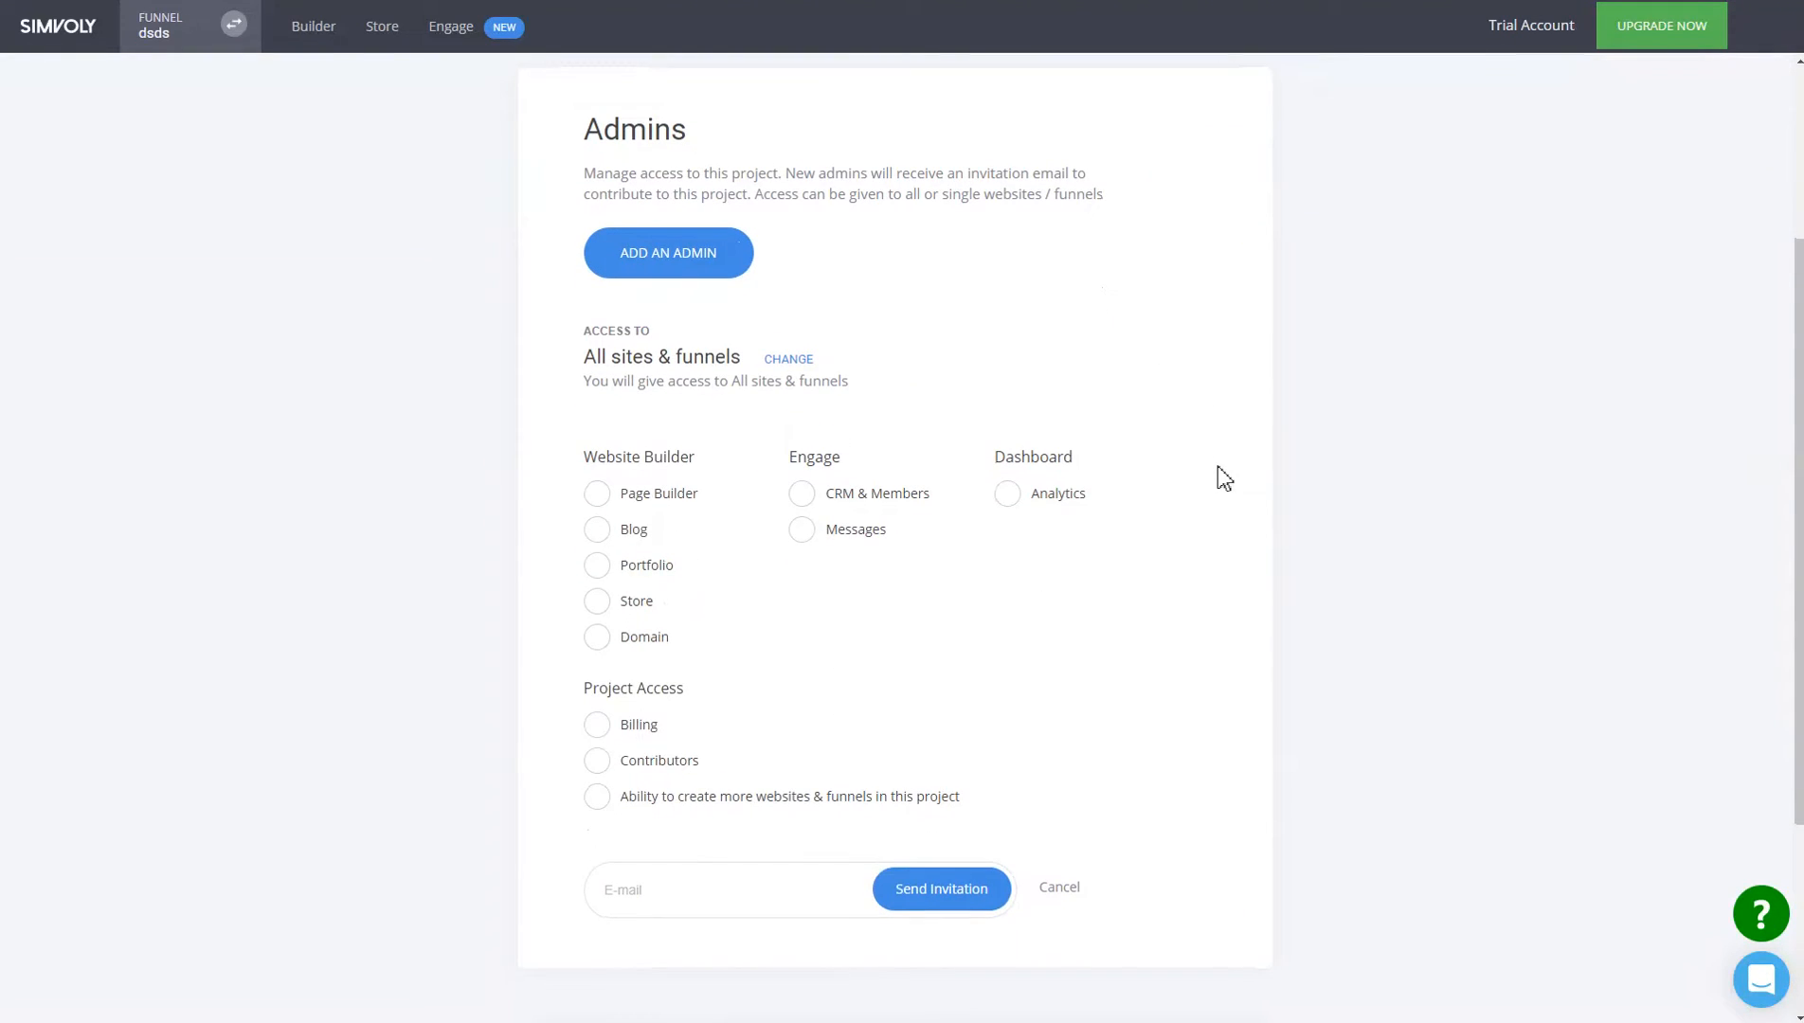
pyautogui.scroll(2, 1217, 466)
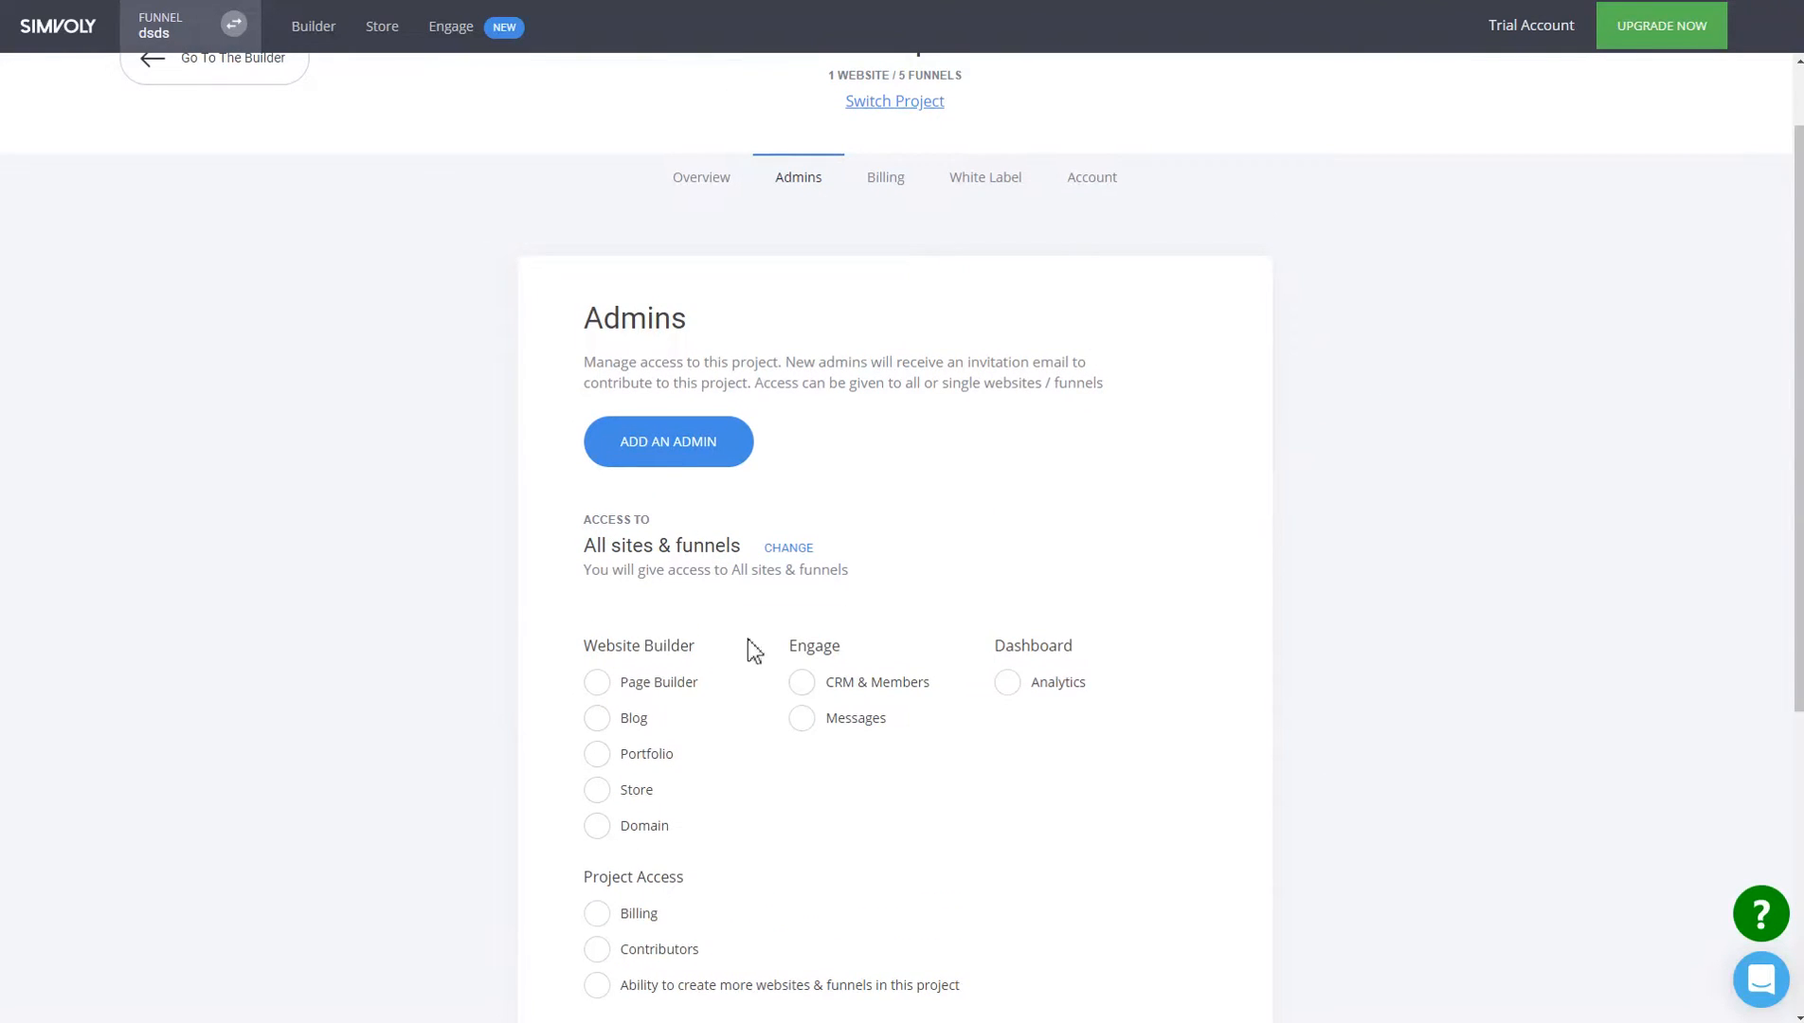
pyautogui.scroll(1, 1211, 303)
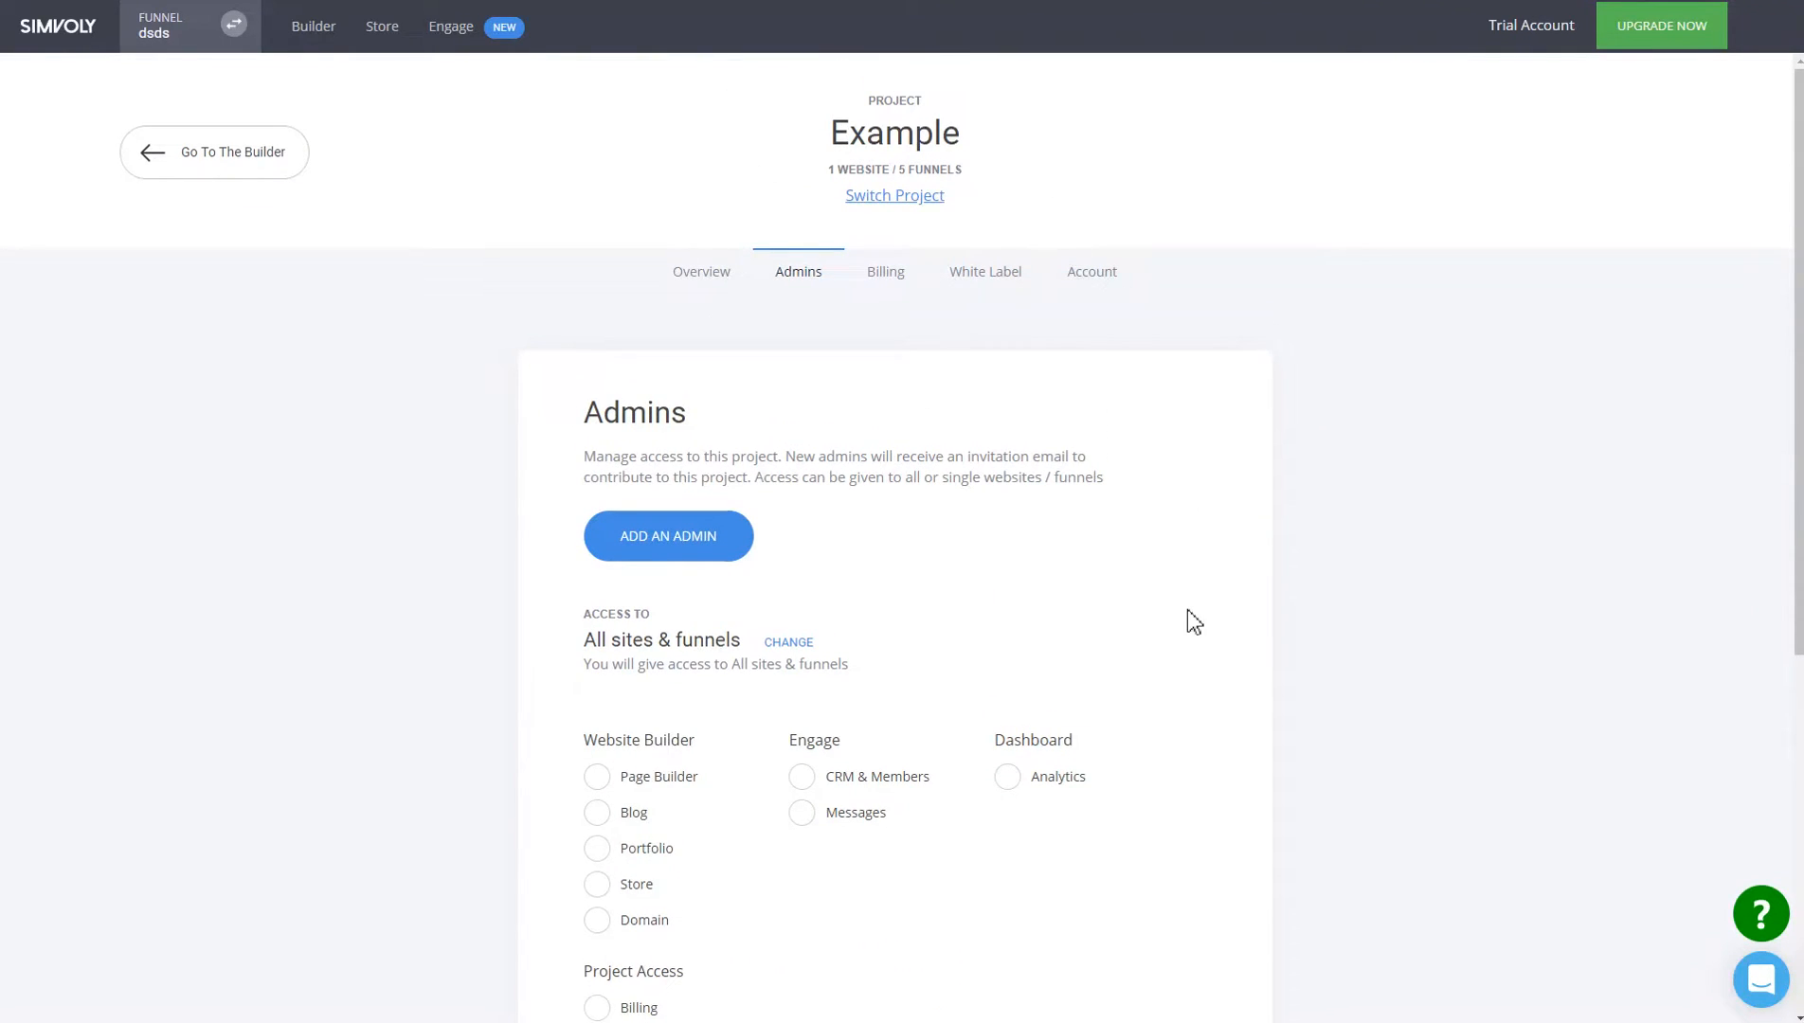
pyautogui.scroll(-3, 1187, 613)
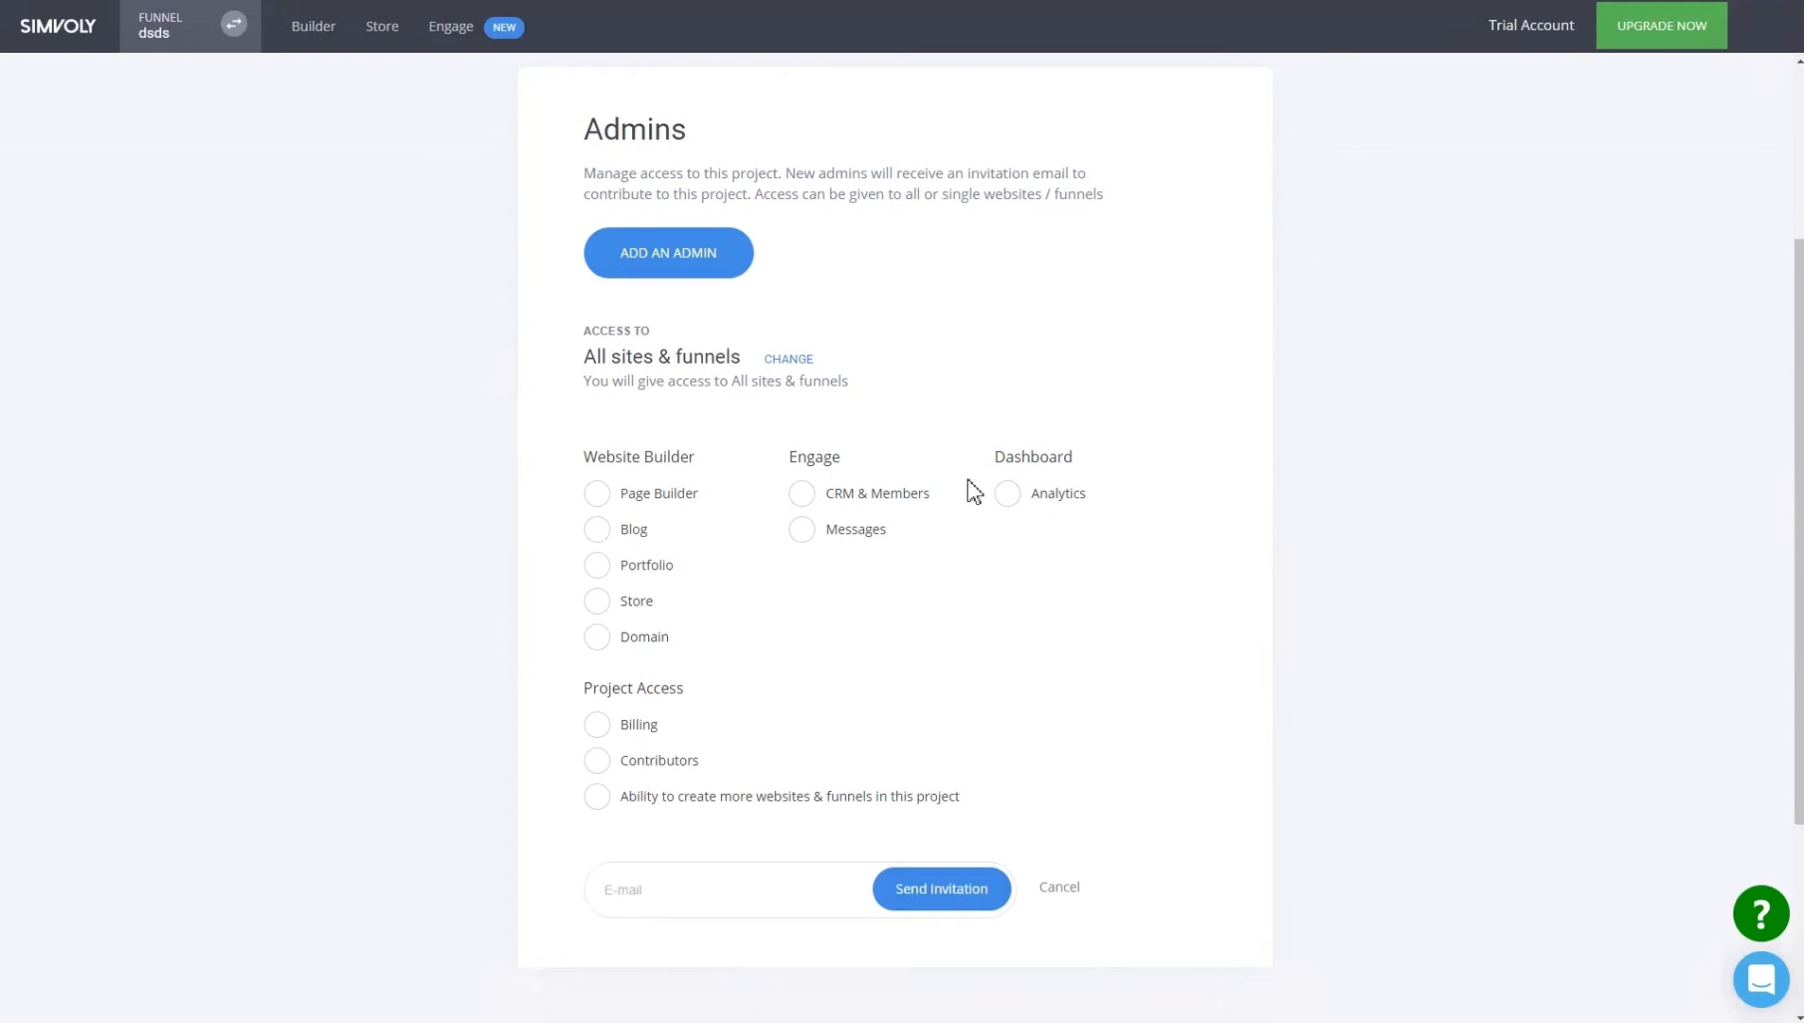
pyautogui.click(791, 361)
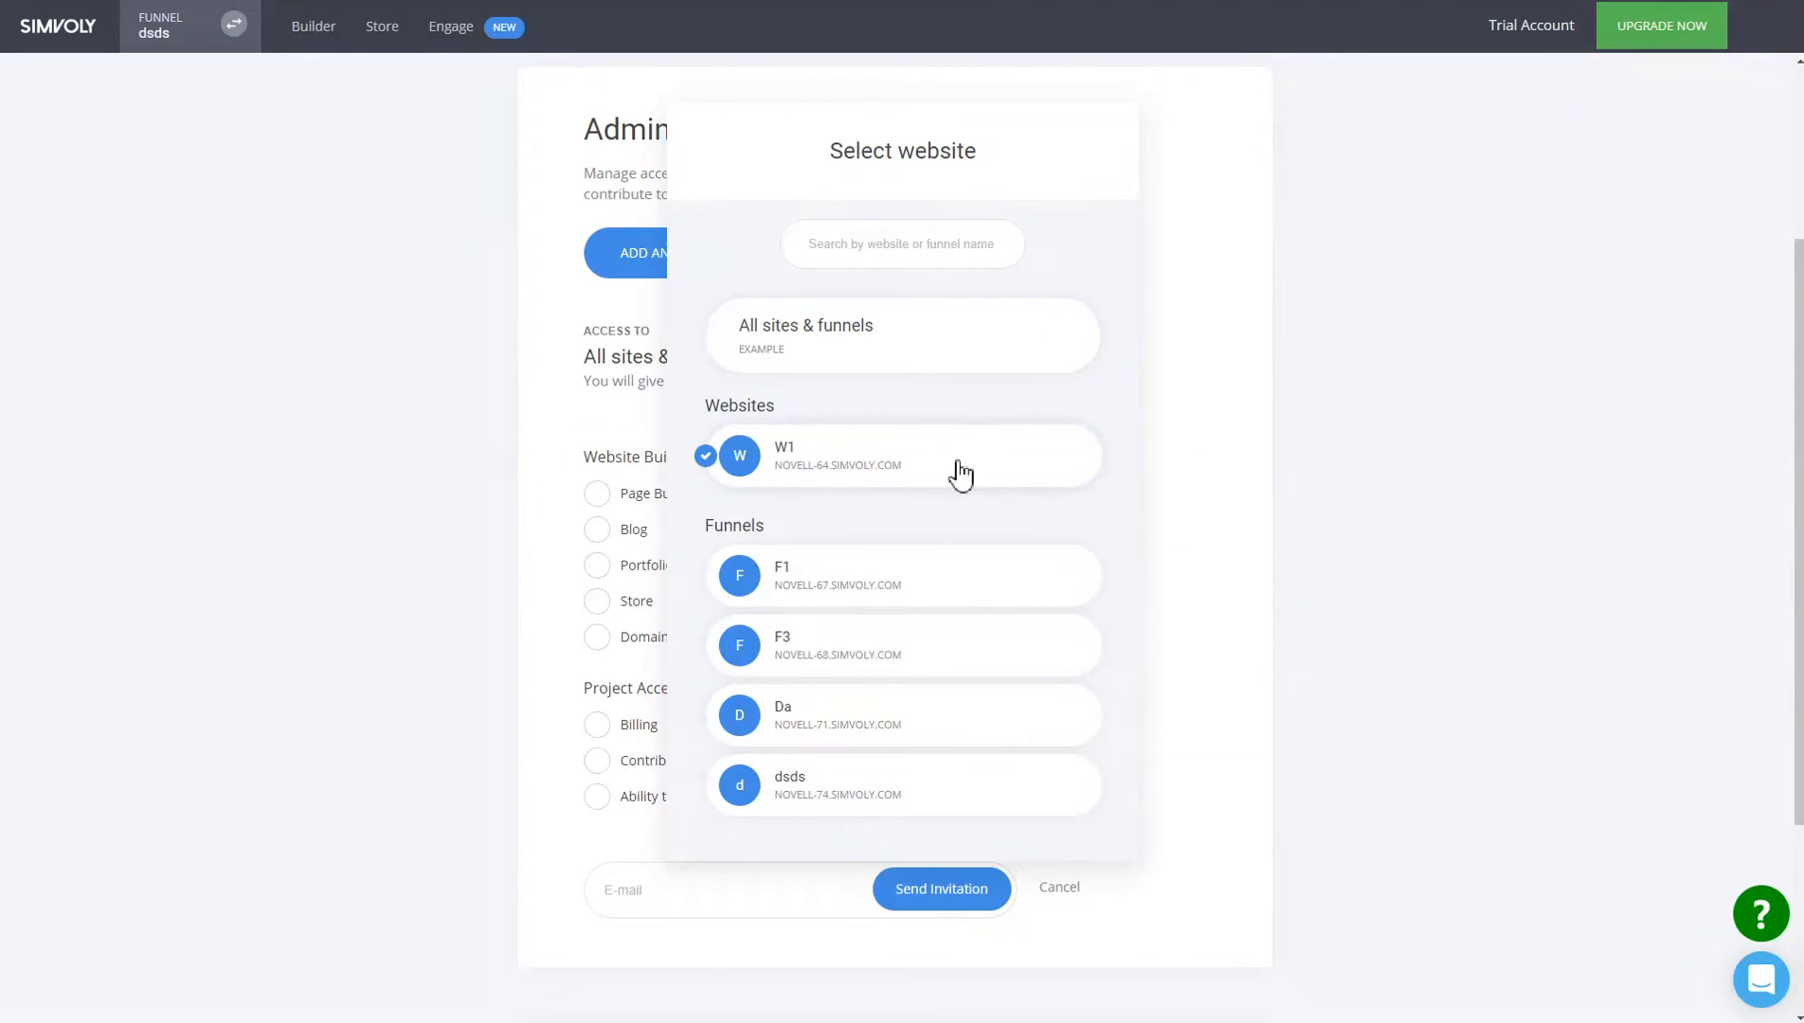
pyautogui.click(878, 793)
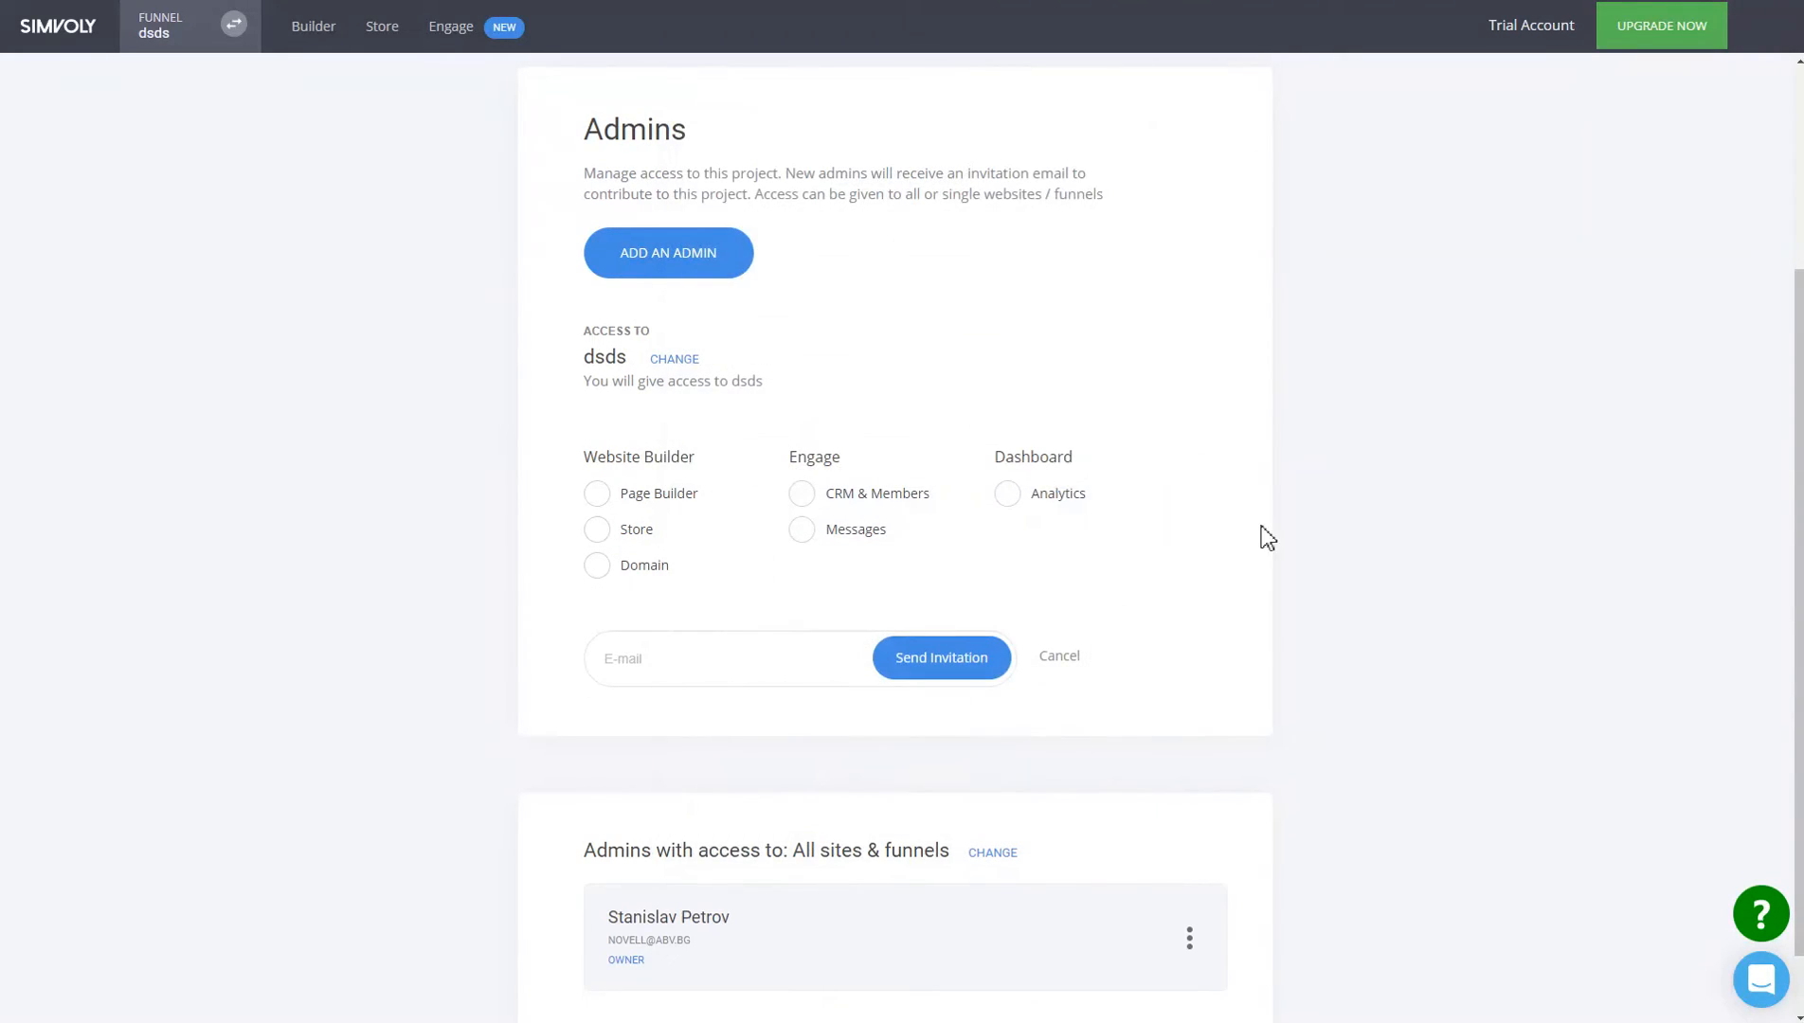
# Grant the new admin Page Builder, CRM & Members, Messages and Analytics permissions.
pyautogui.click(690, 500)
pyautogui.click(846, 500)
pyautogui.click(848, 530)
pyautogui.click(1024, 497)
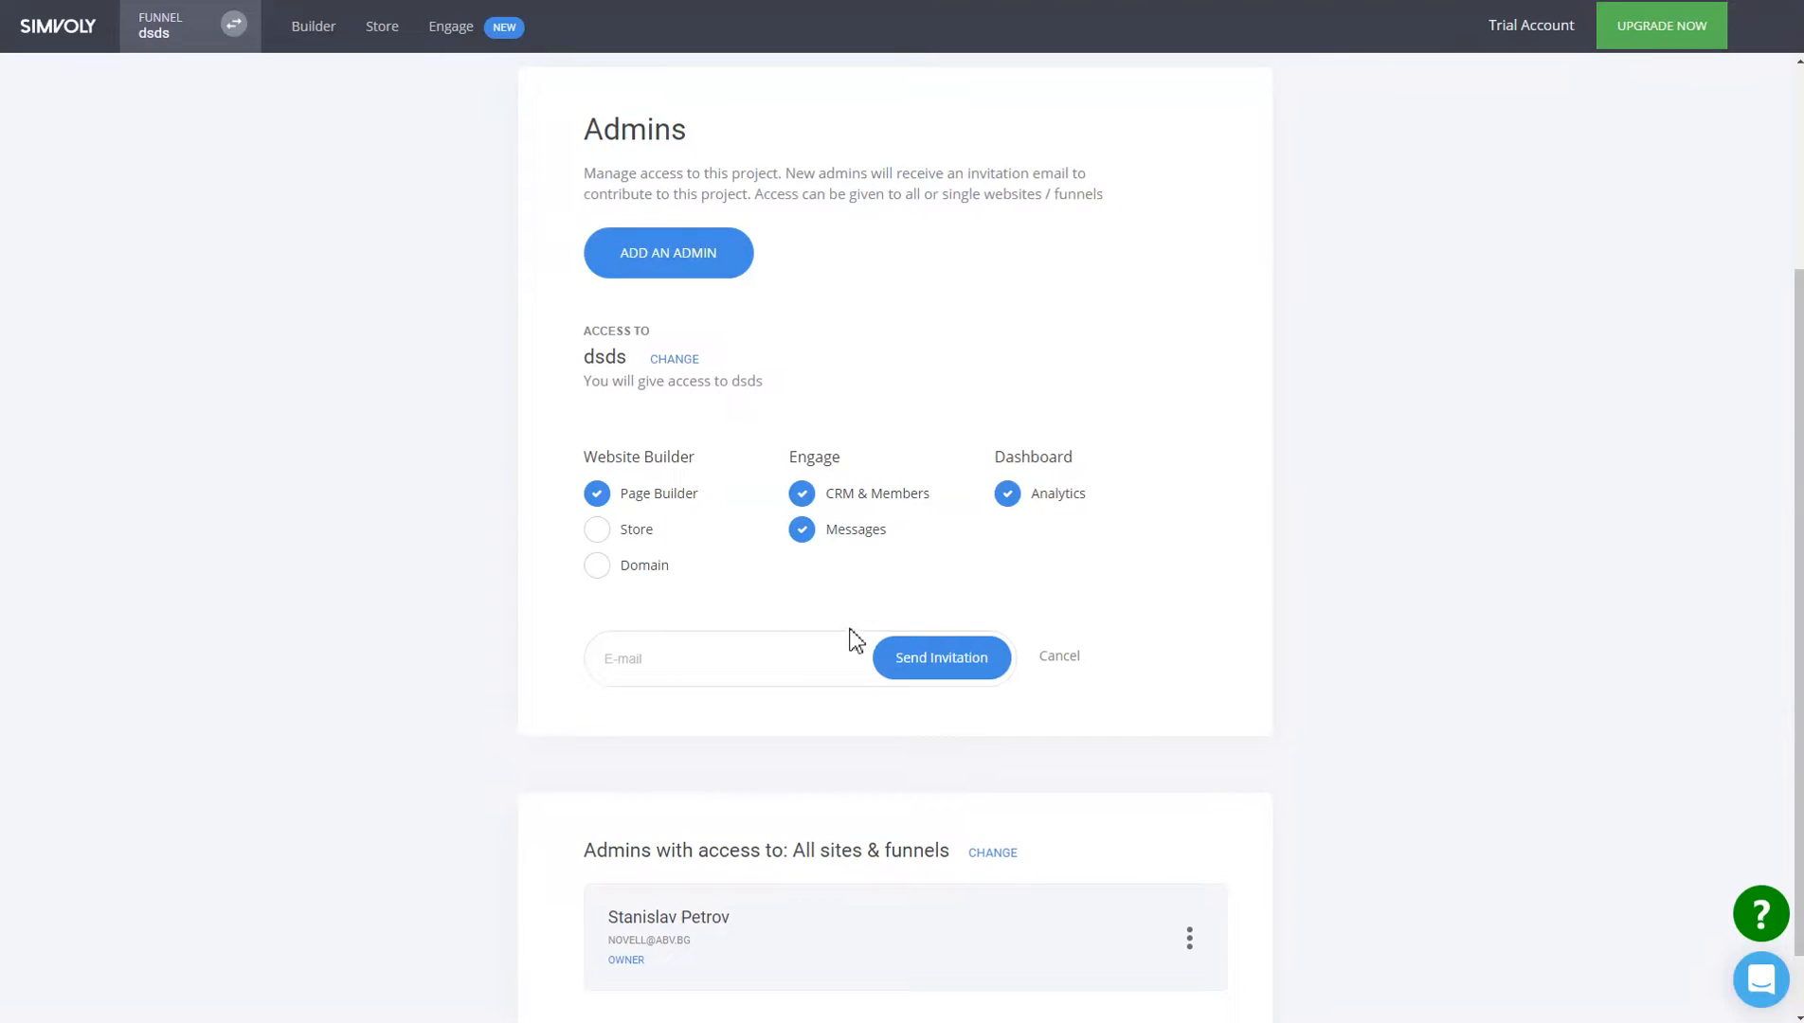
pyautogui.scroll(2, 1137, 609)
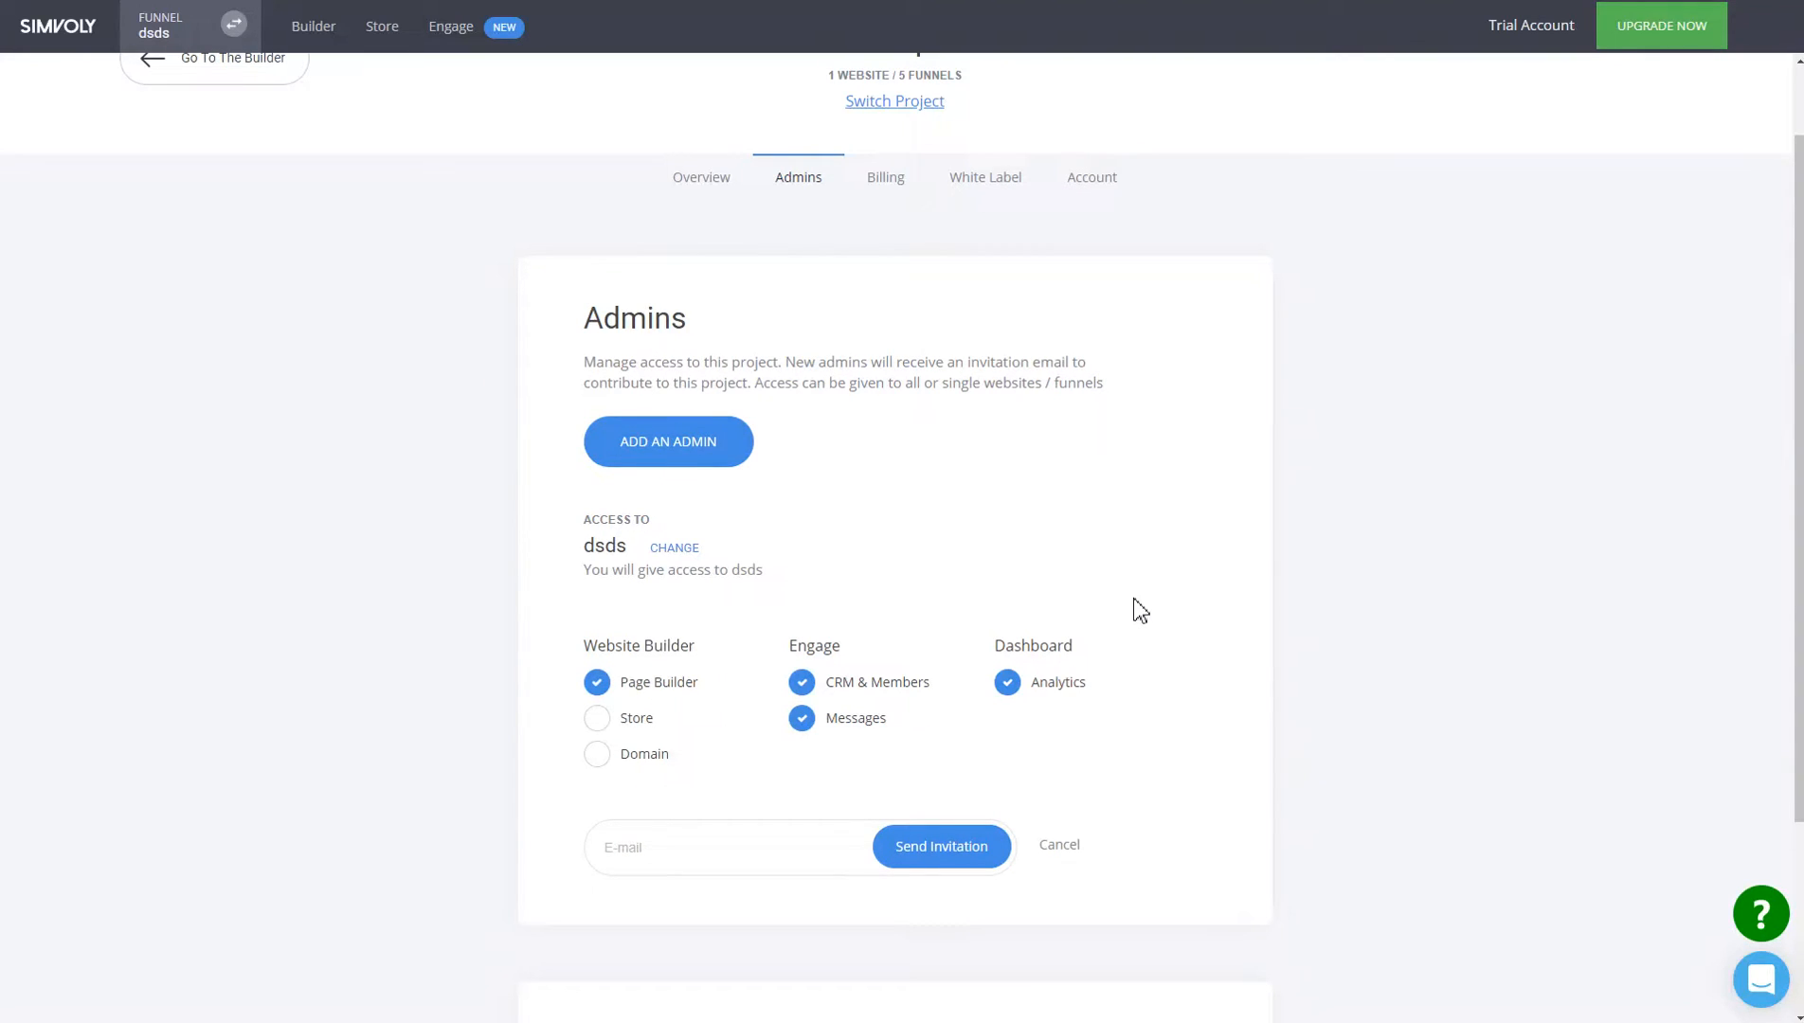
pyautogui.scroll(1, 1042, 488)
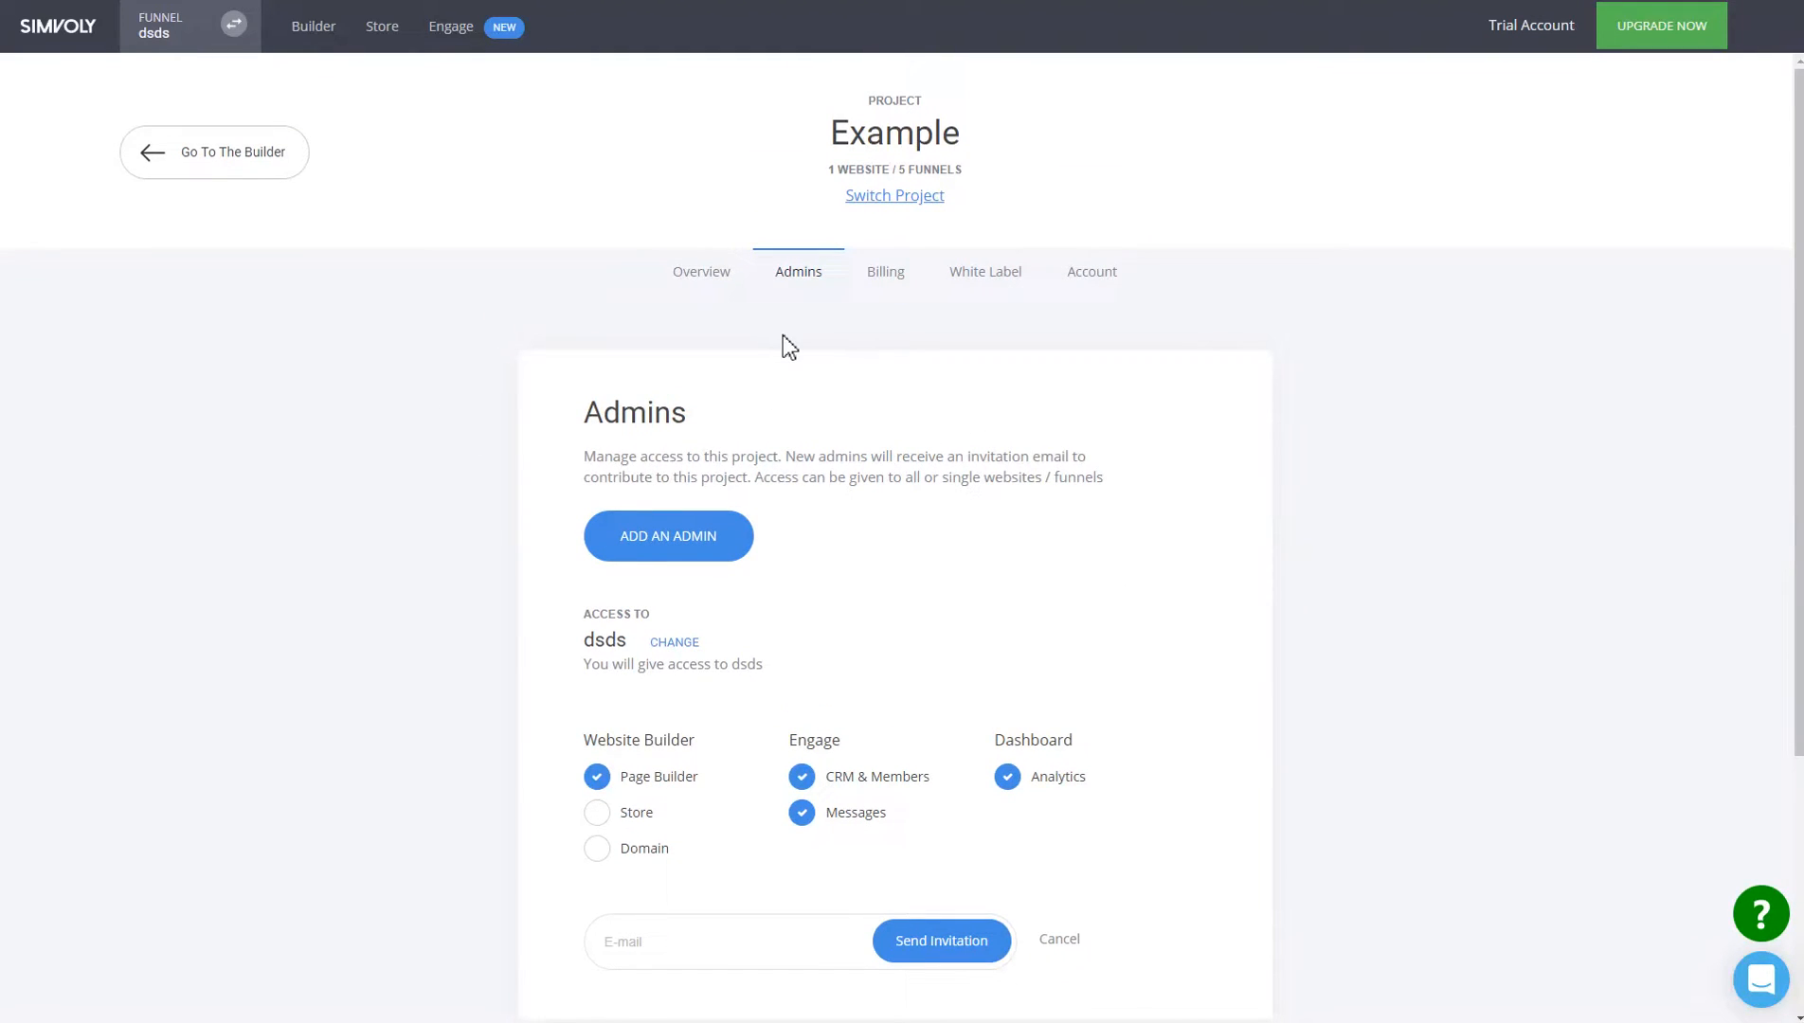
# Show the Example project's White Label section.
pyautogui.click(959, 289)
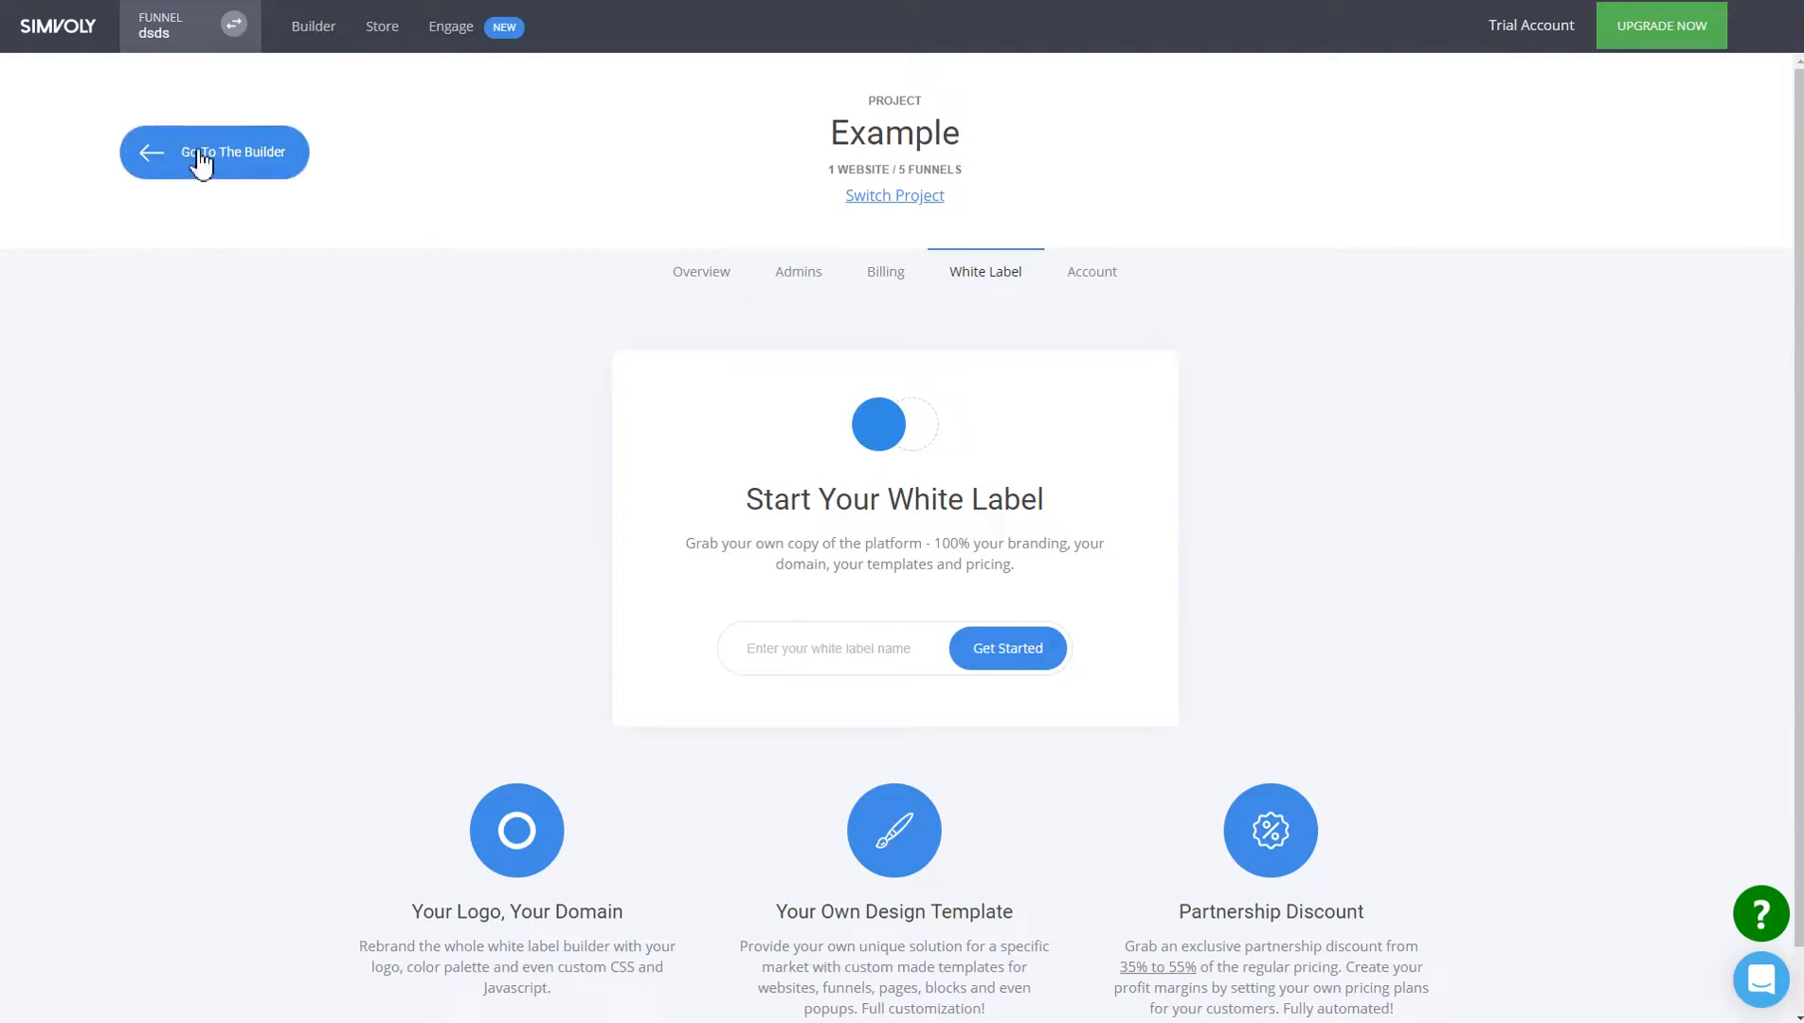
# Browse the Active and Trial project lists without switching, then return to the dsds builder.
pyautogui.click(907, 215)
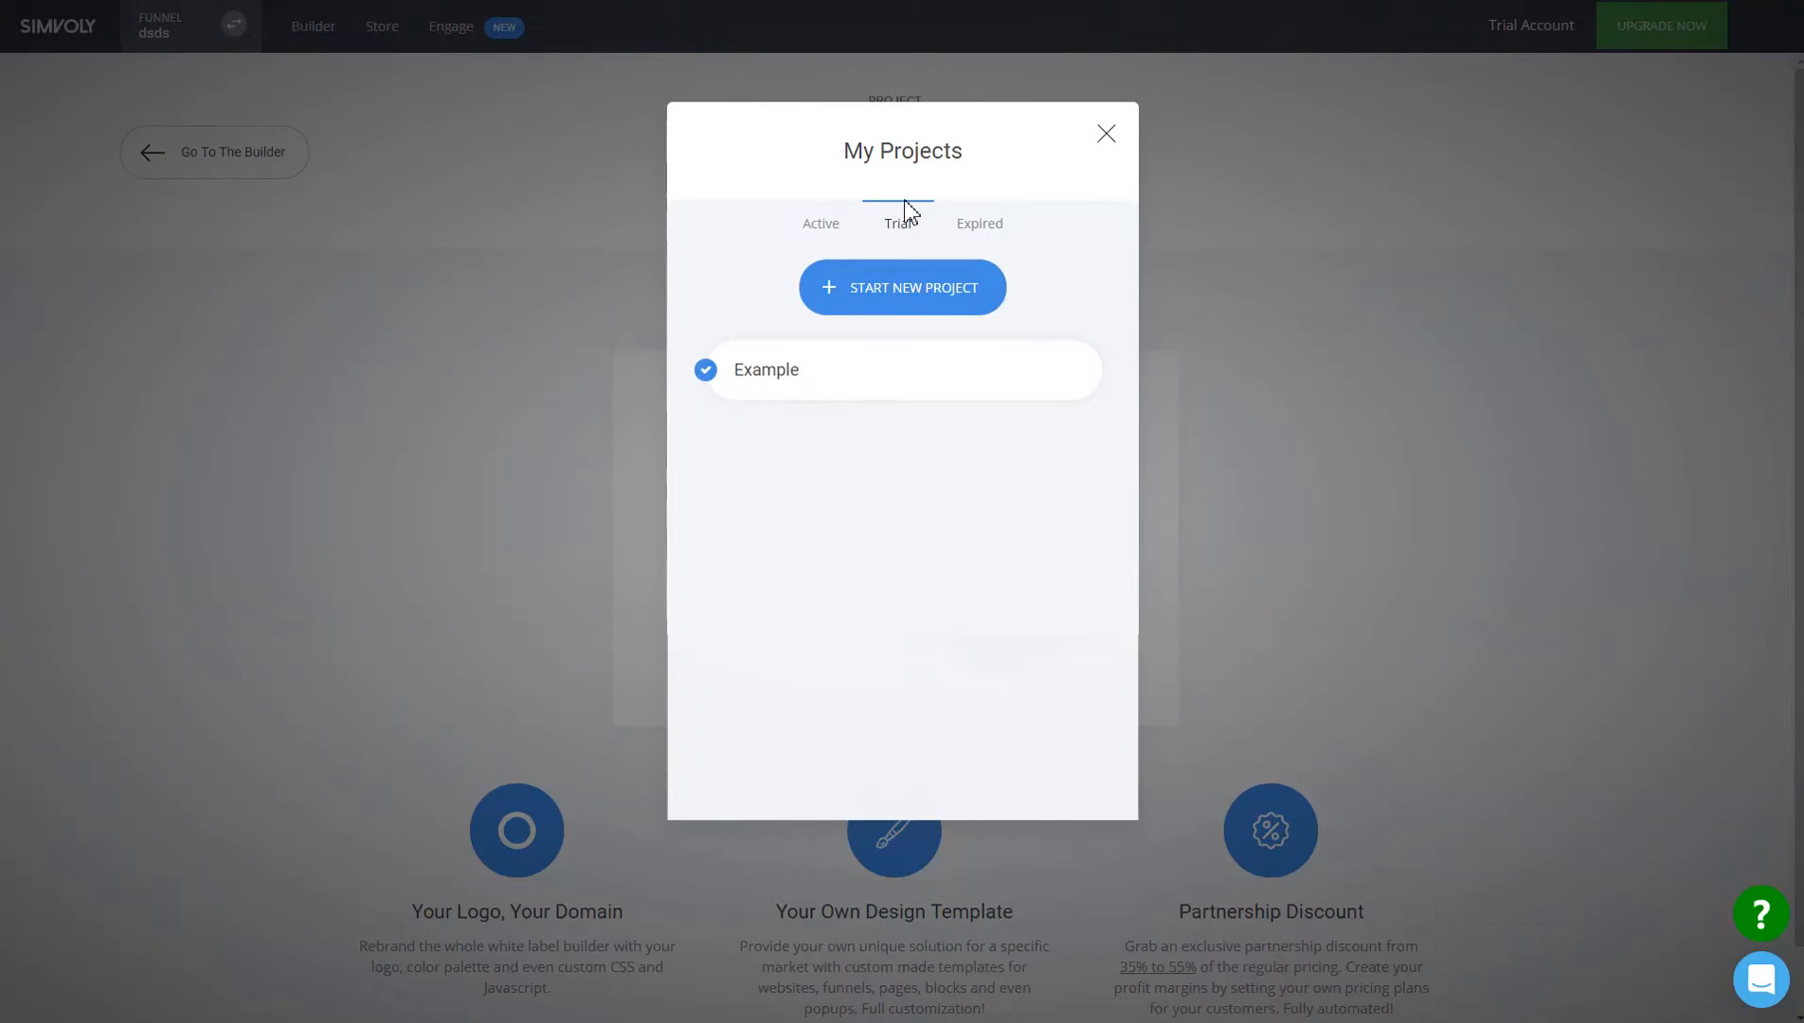
pyautogui.click(843, 232)
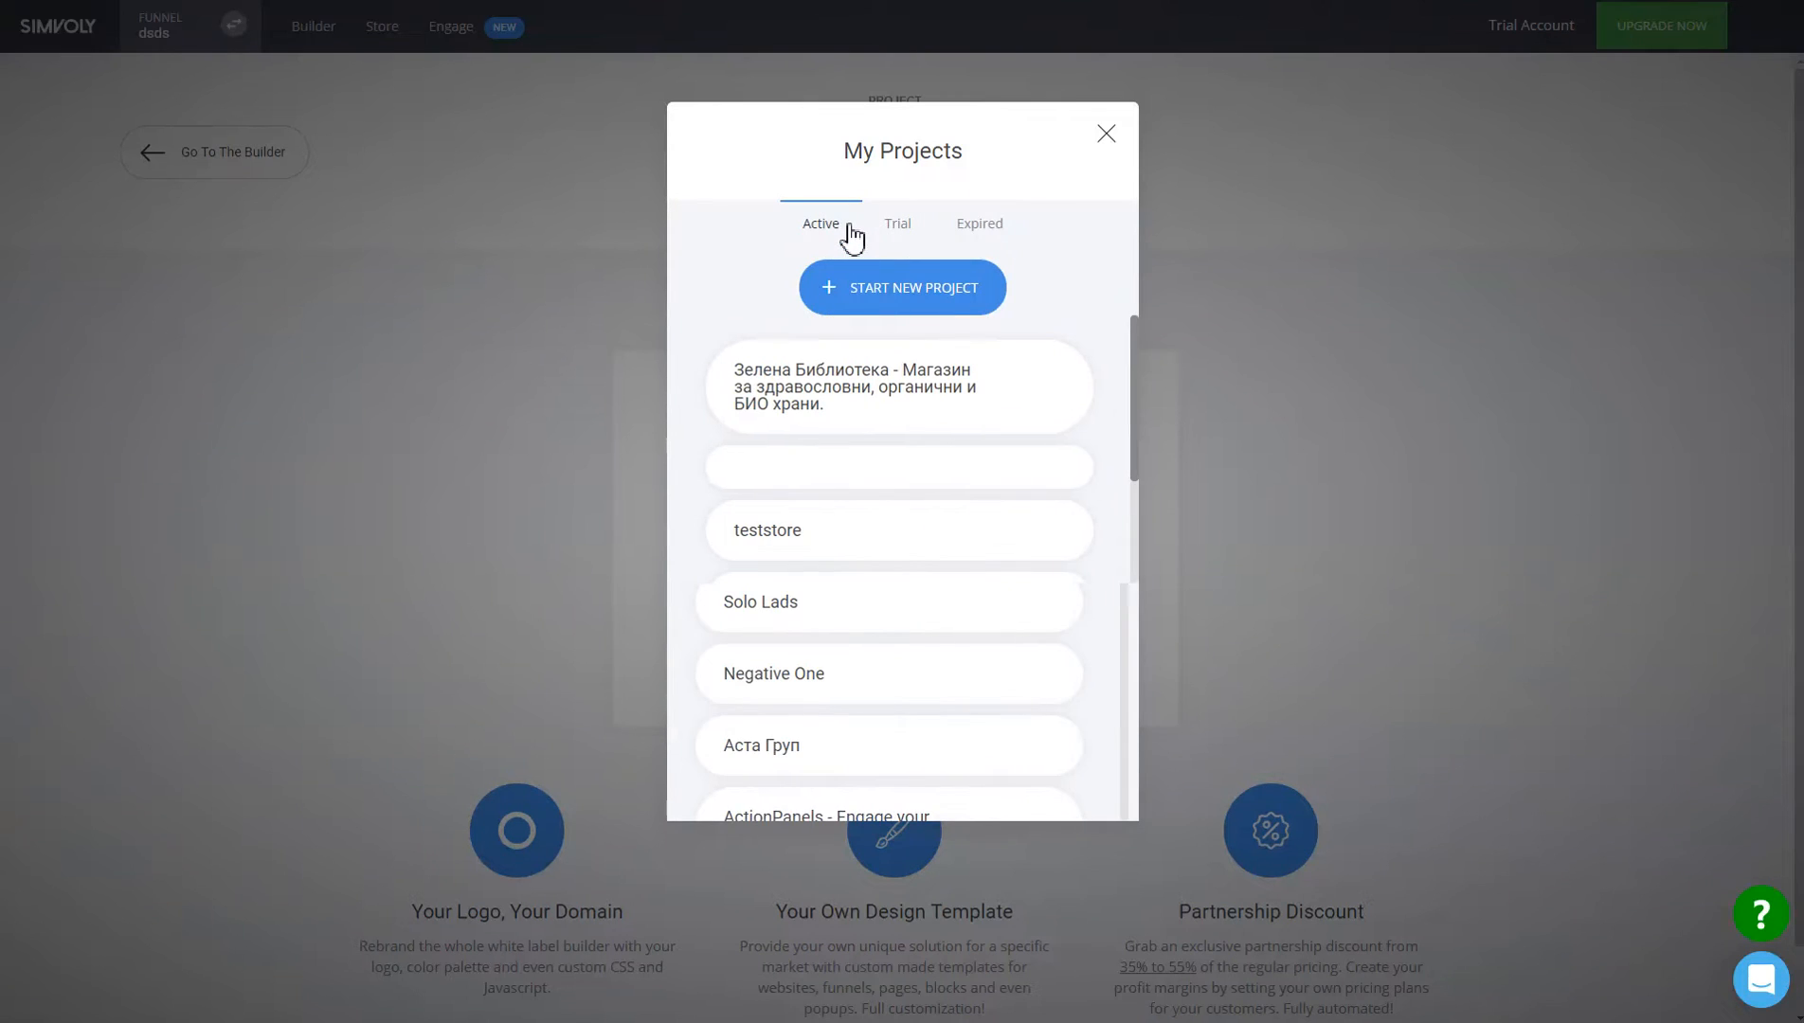
pyautogui.click(887, 225)
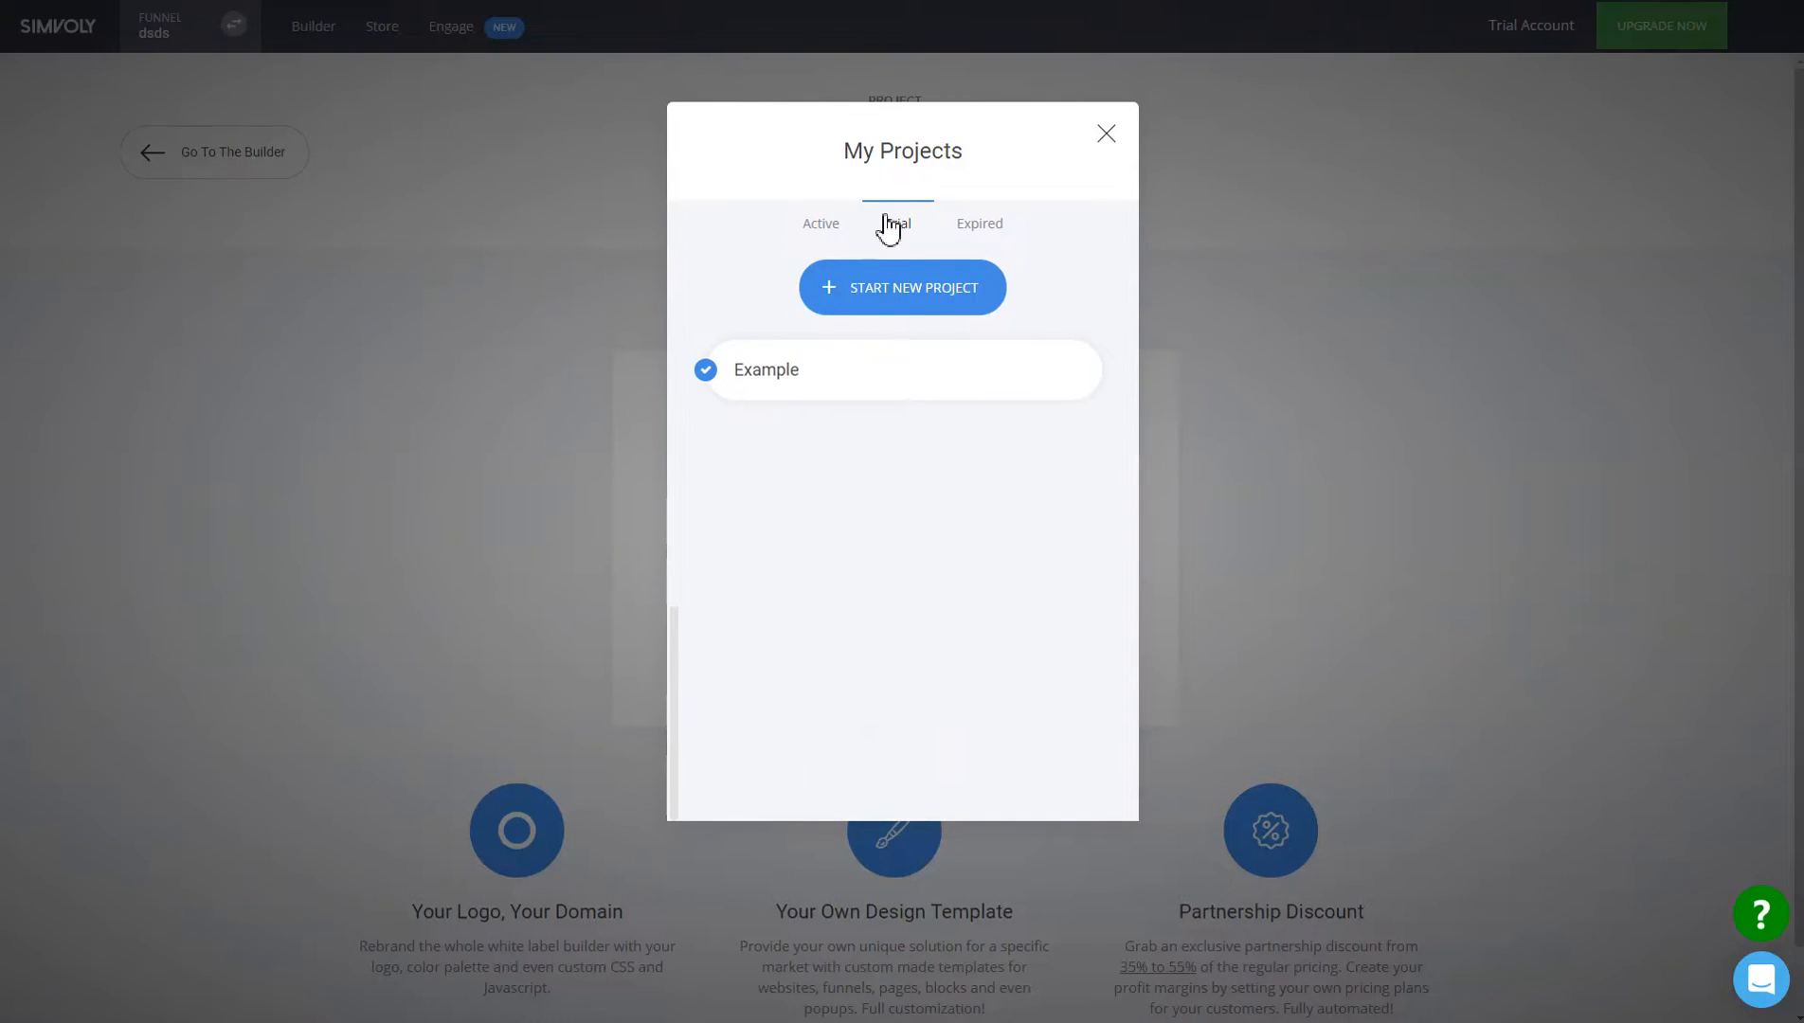
pyautogui.click(823, 221)
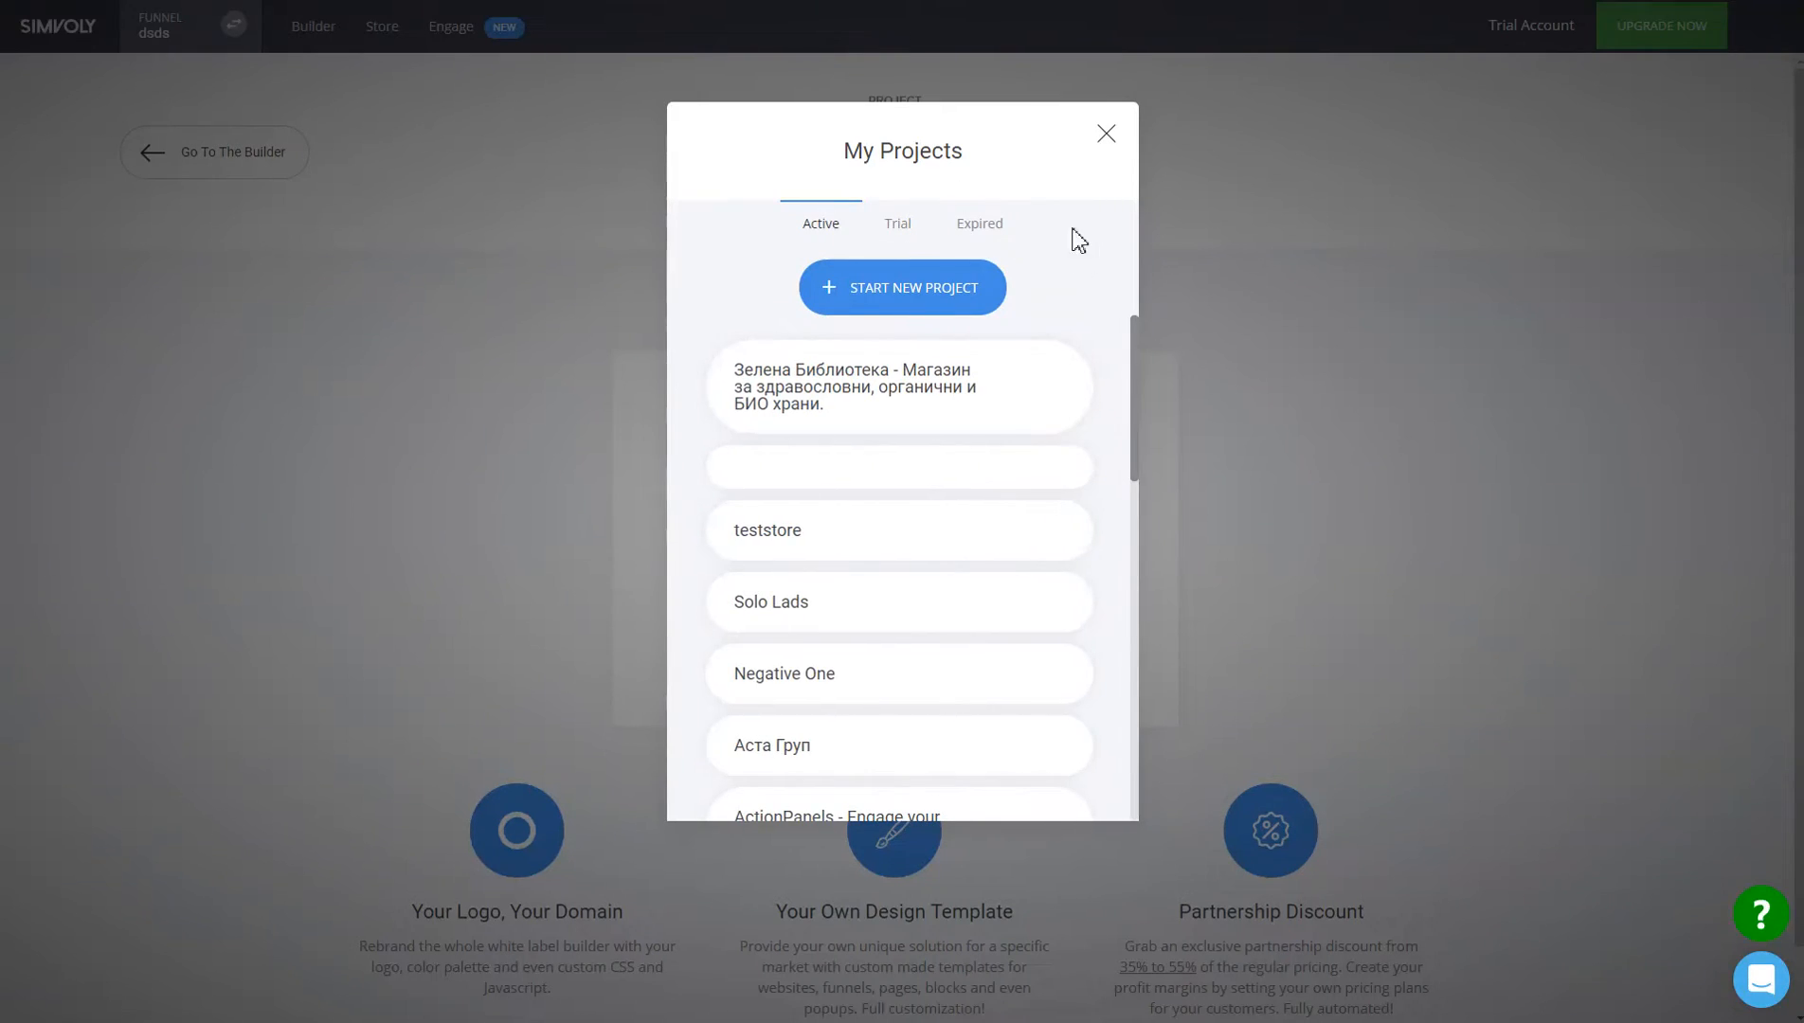
pyautogui.click(1107, 135)
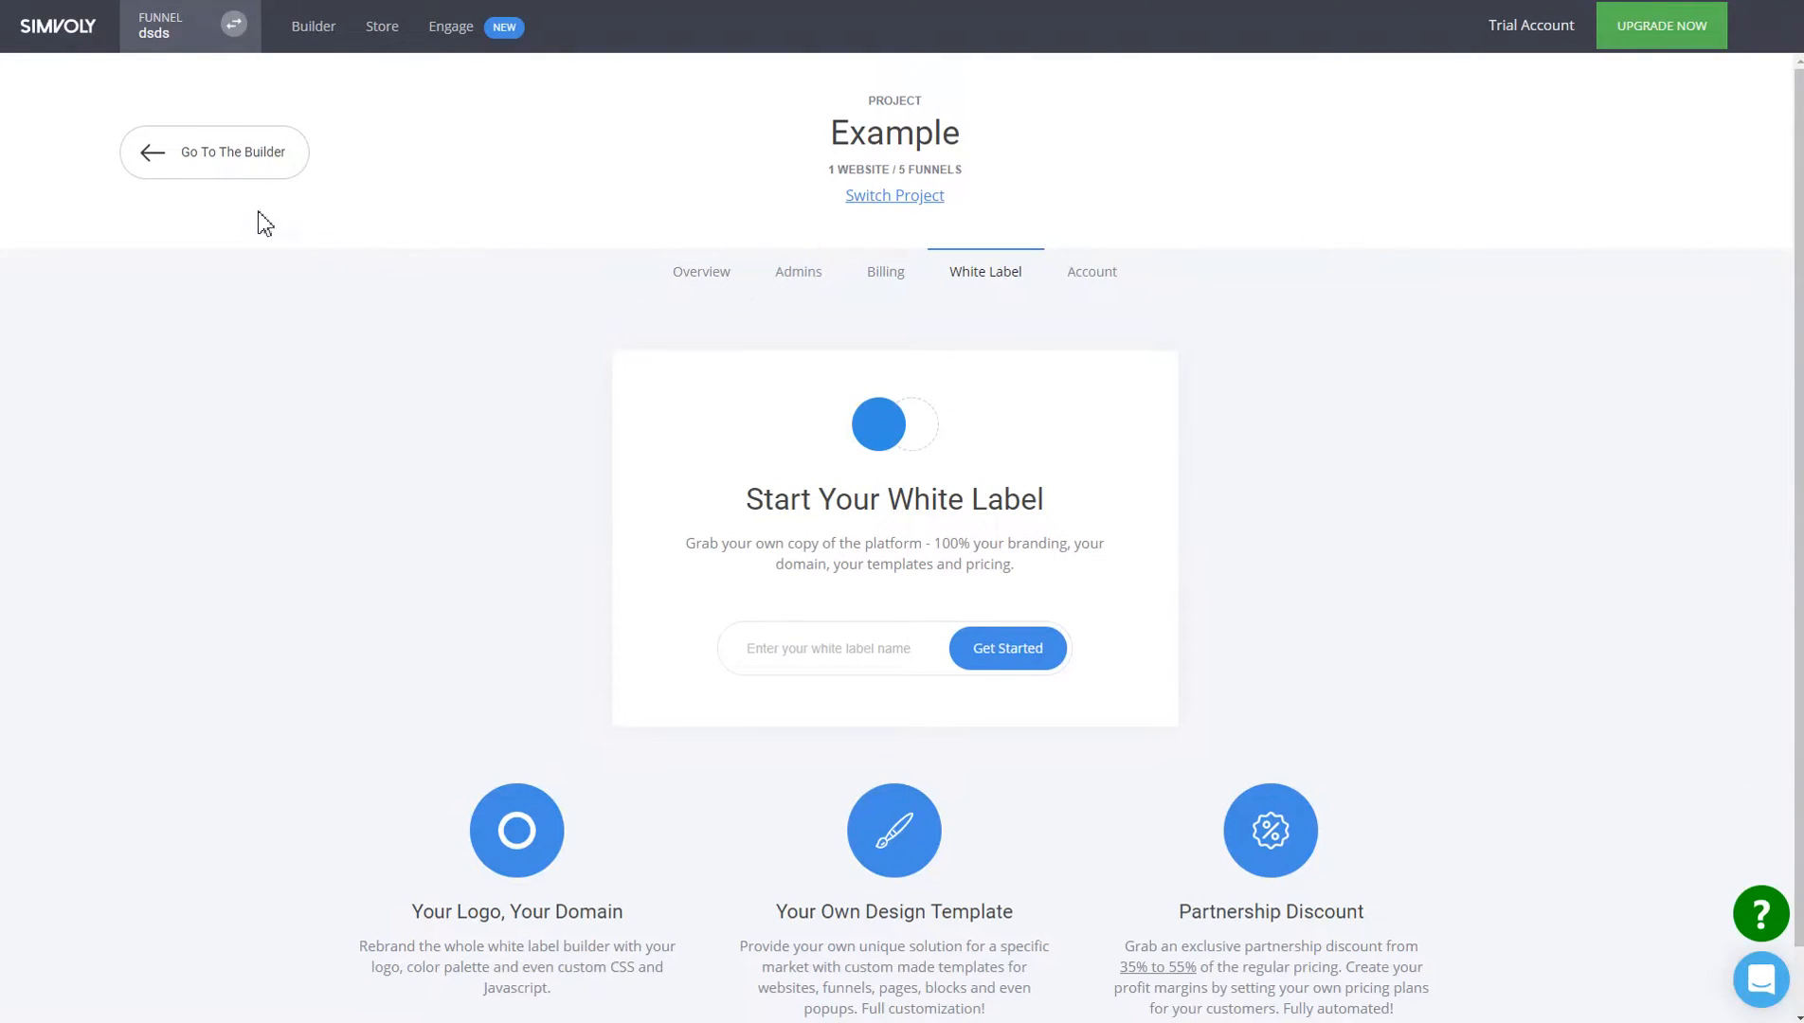
pyautogui.click(225, 166)
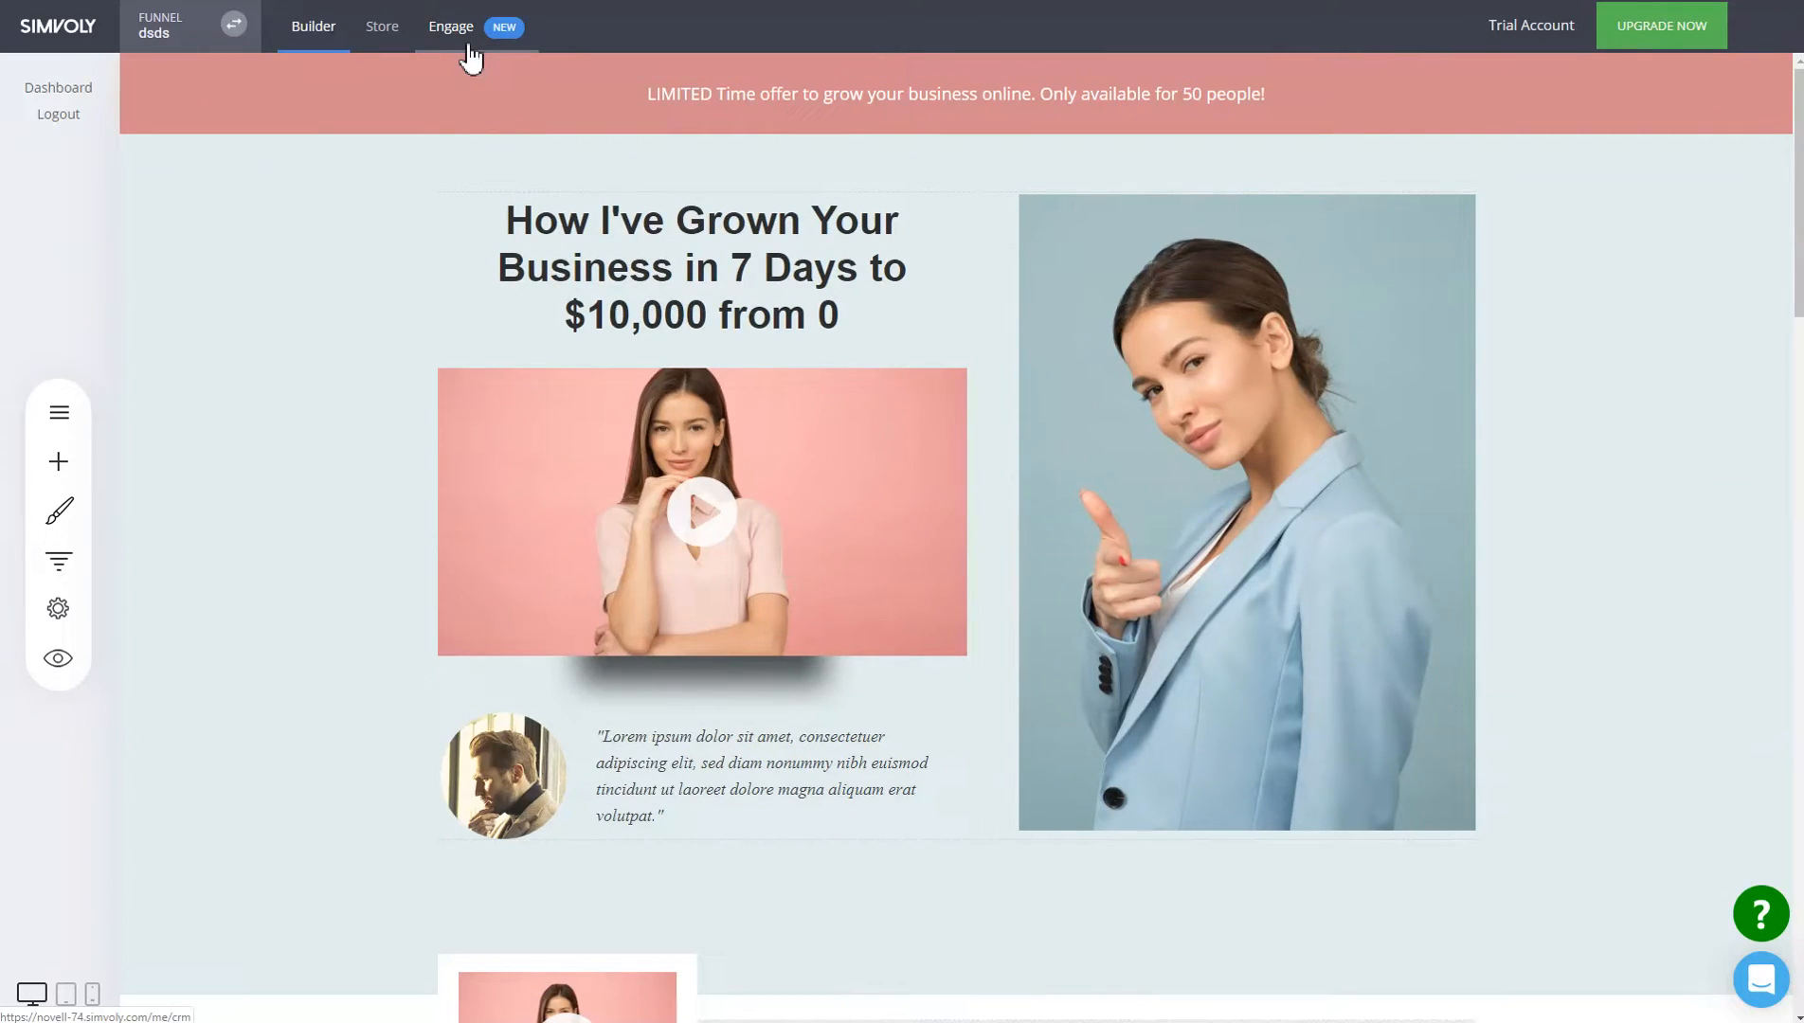
# Open the dsds funnel's Engage contacts, checking All Members and Messages before returning to Contacts.
pyautogui.click(509, 42)
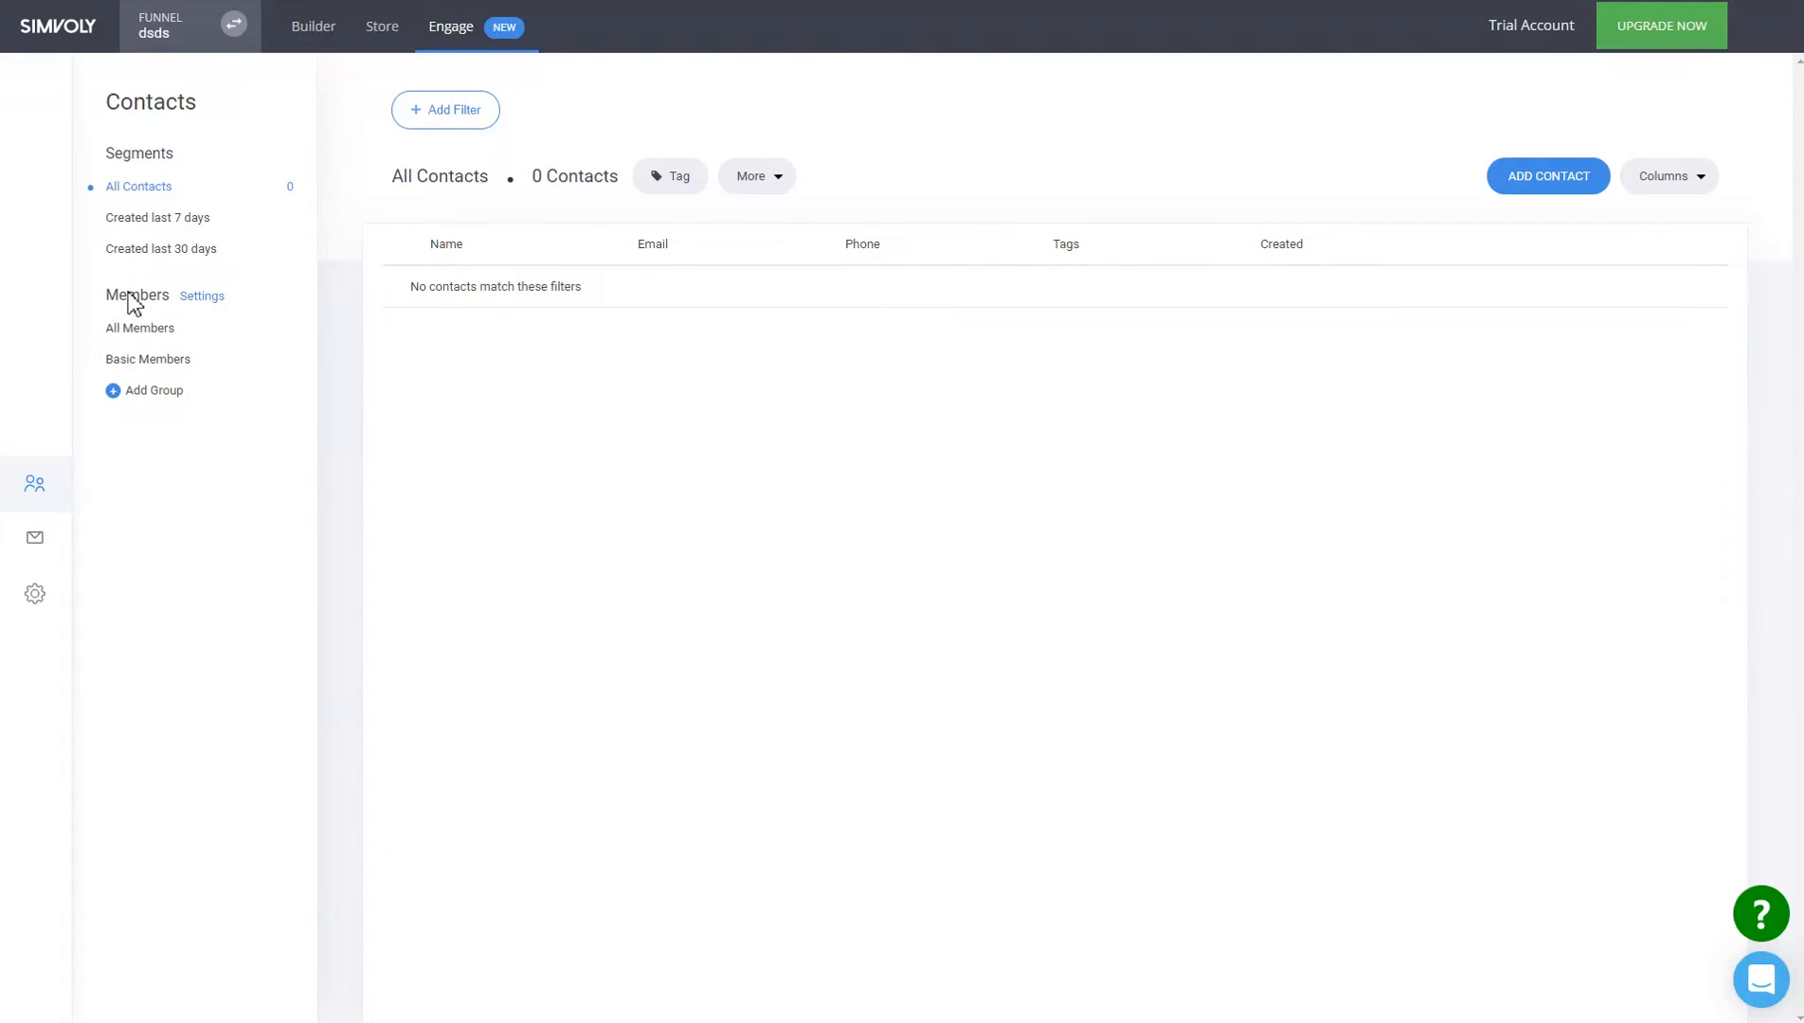
pyautogui.click(174, 331)
pyautogui.click(141, 328)
pyautogui.click(54, 540)
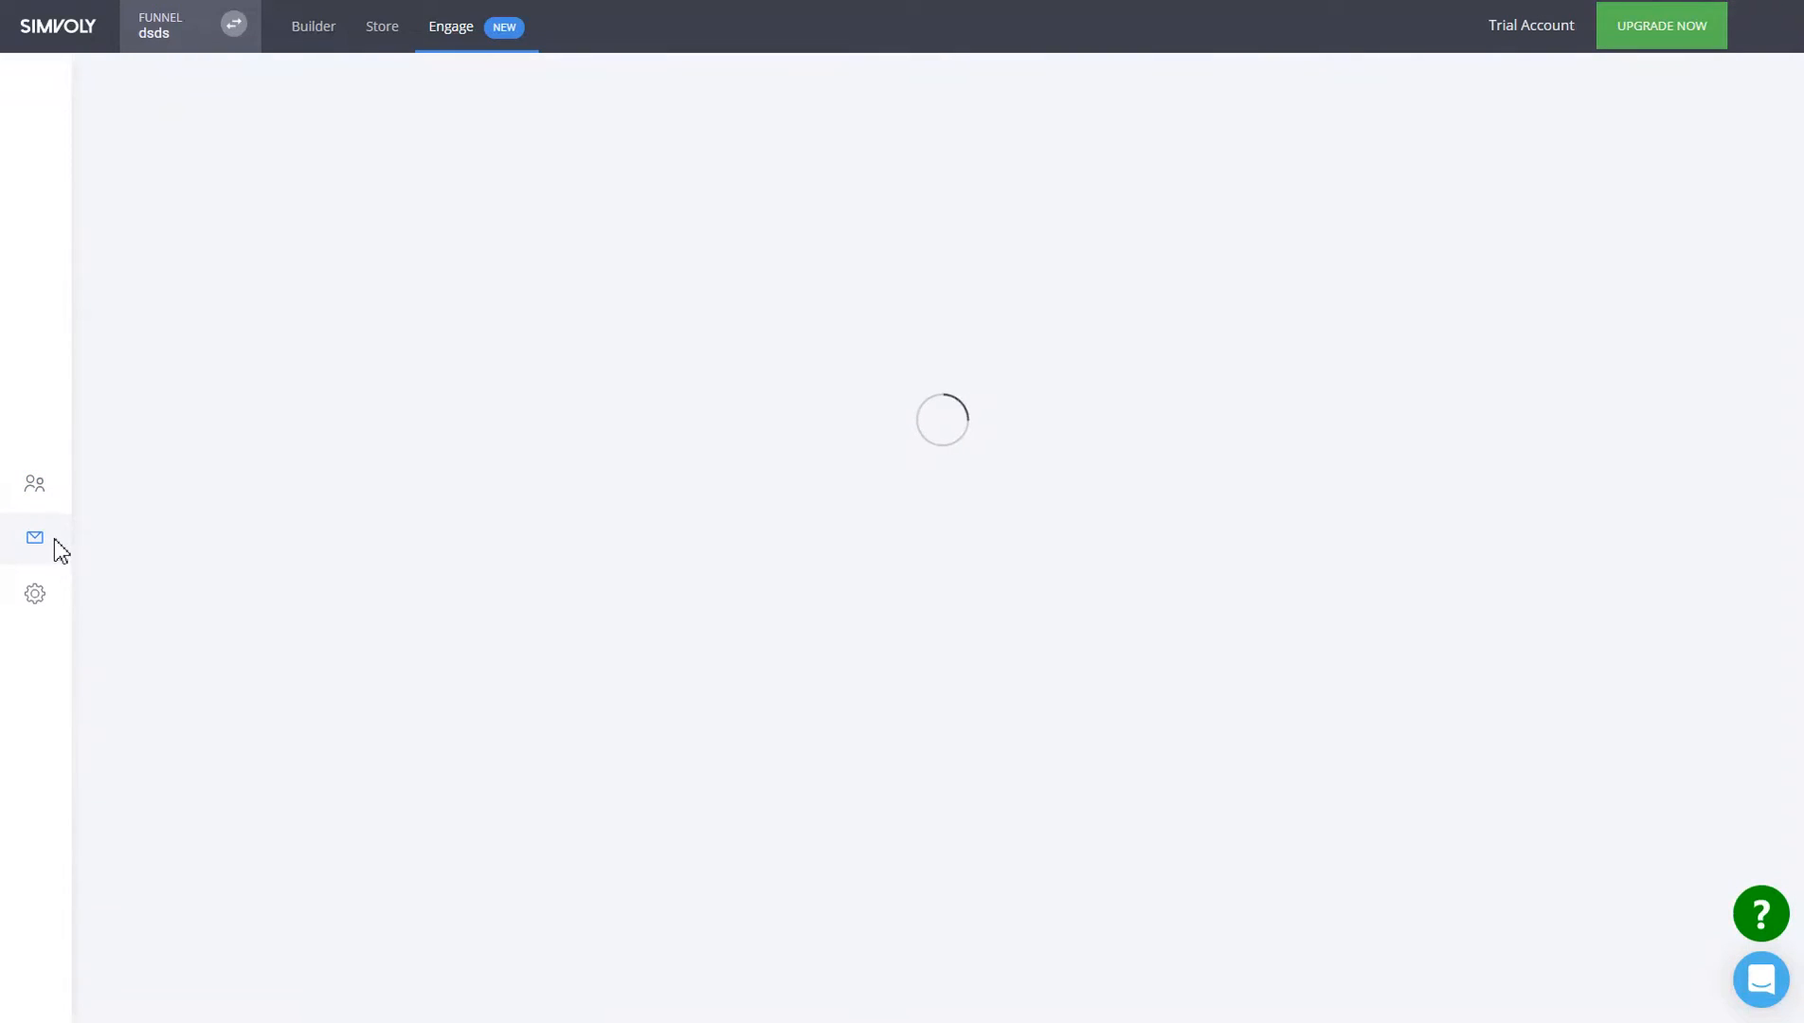
pyautogui.click(38, 488)
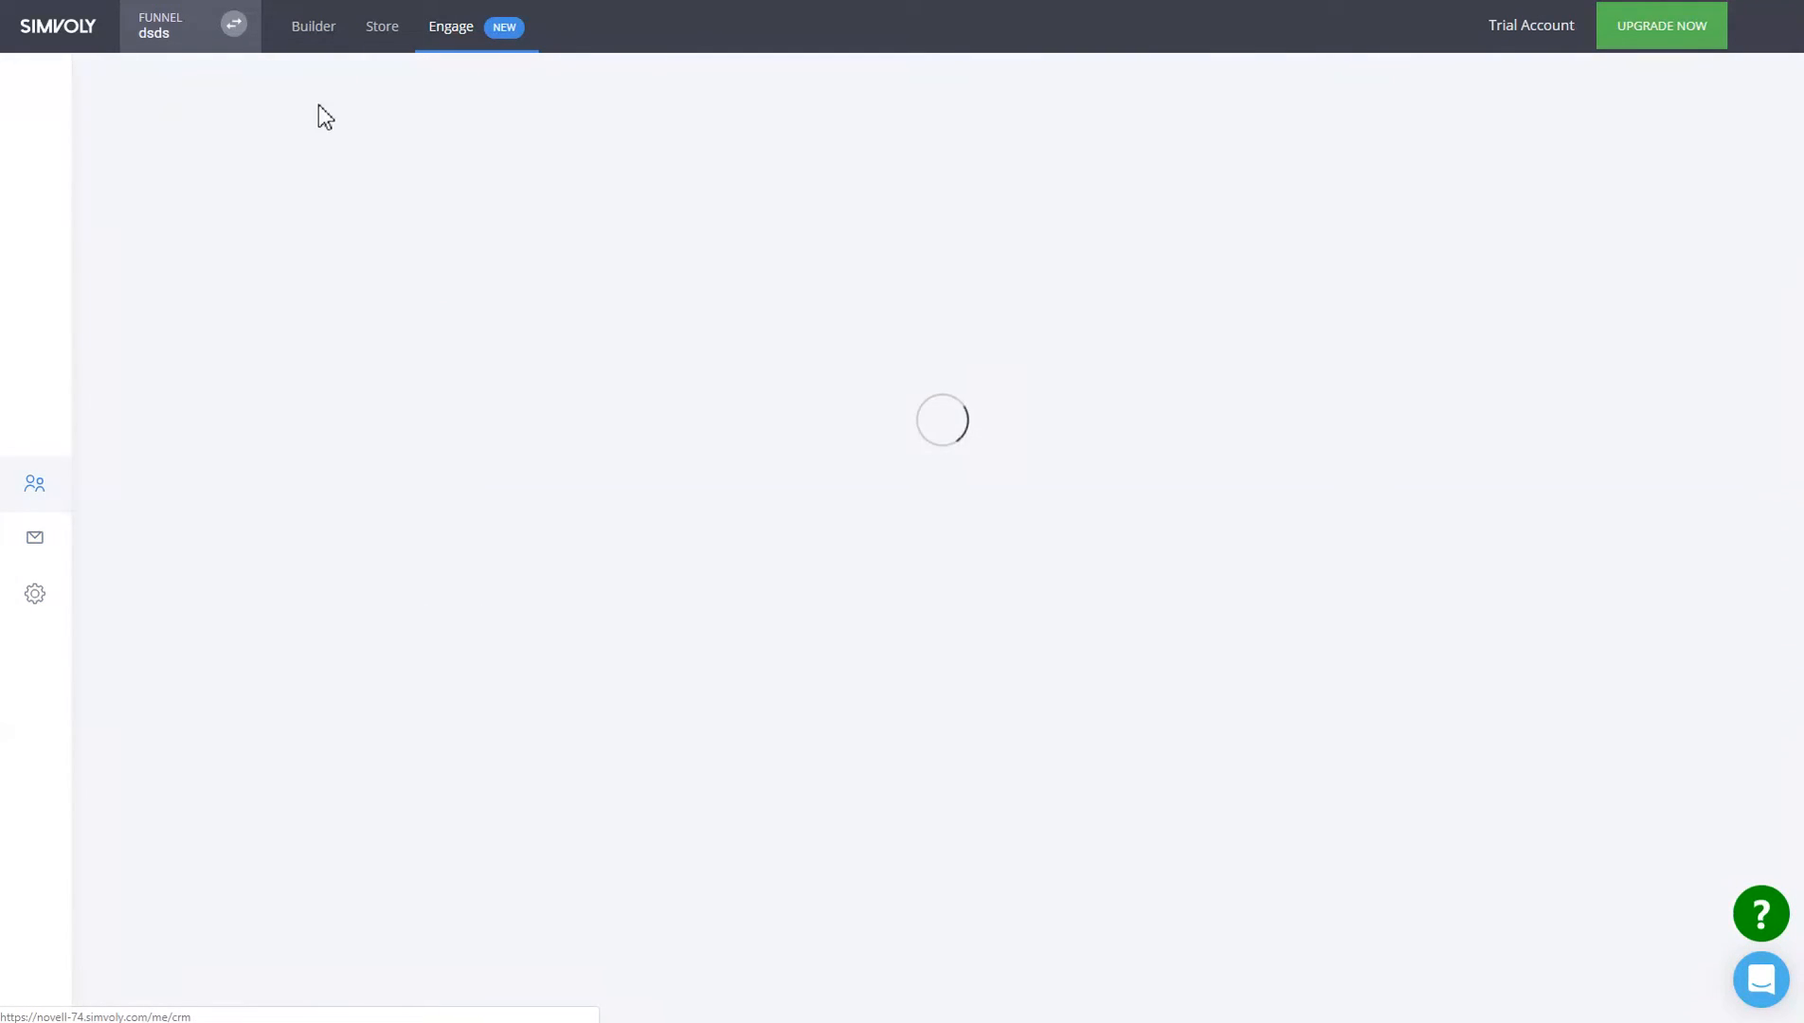
# Add a Name/Email/Subject/Message contact form above the video, save, and preview the page.
pyautogui.click(327, 47)
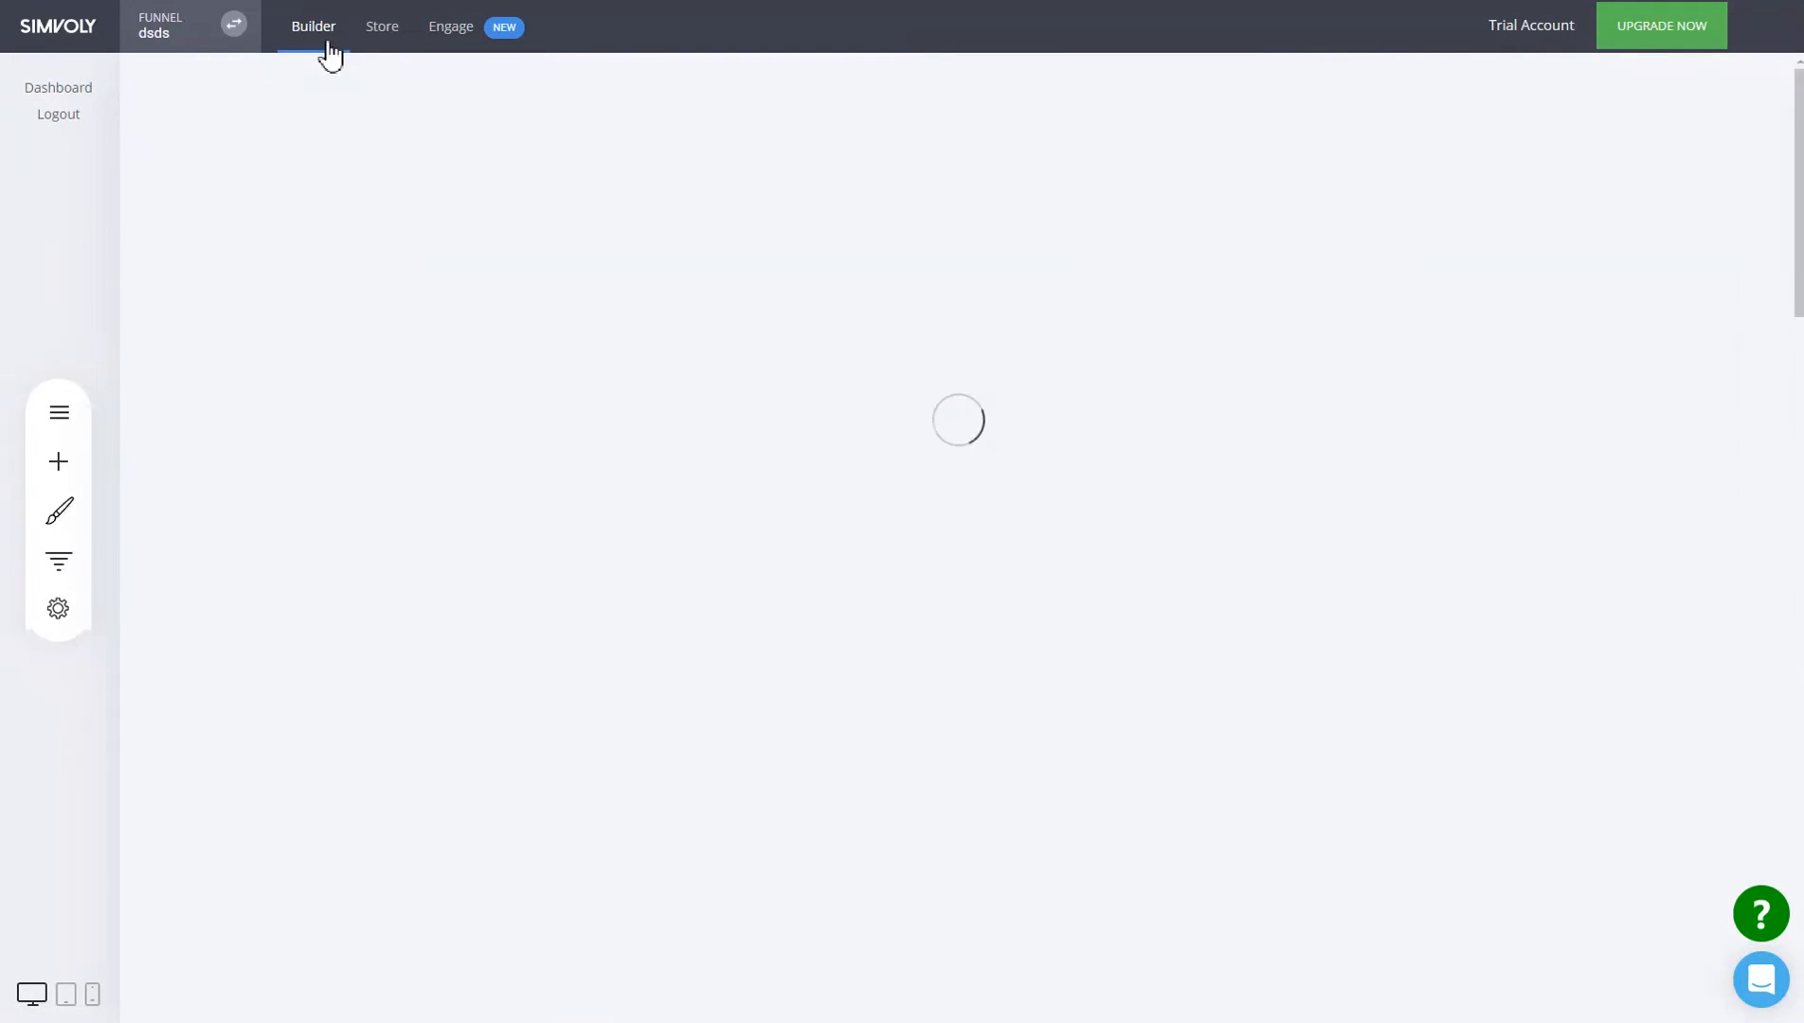
pyautogui.scroll(-15, 1017, 614)
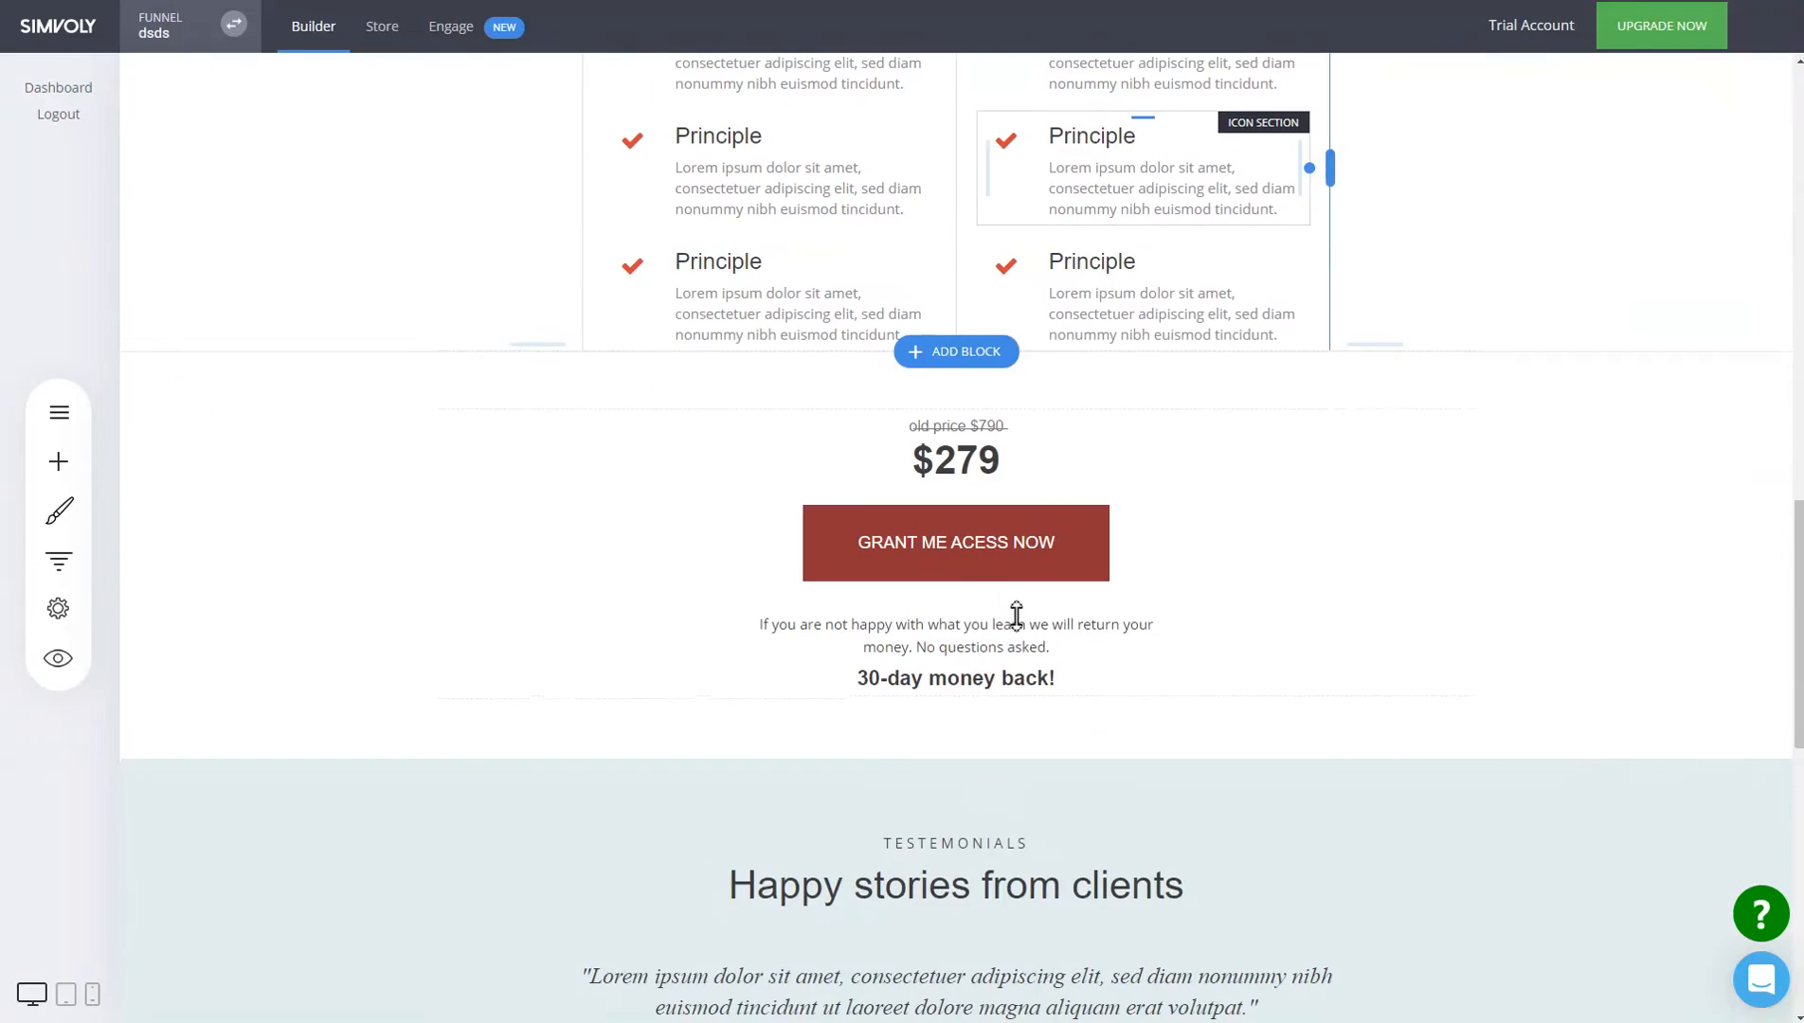
pyautogui.scroll(20, 1018, 609)
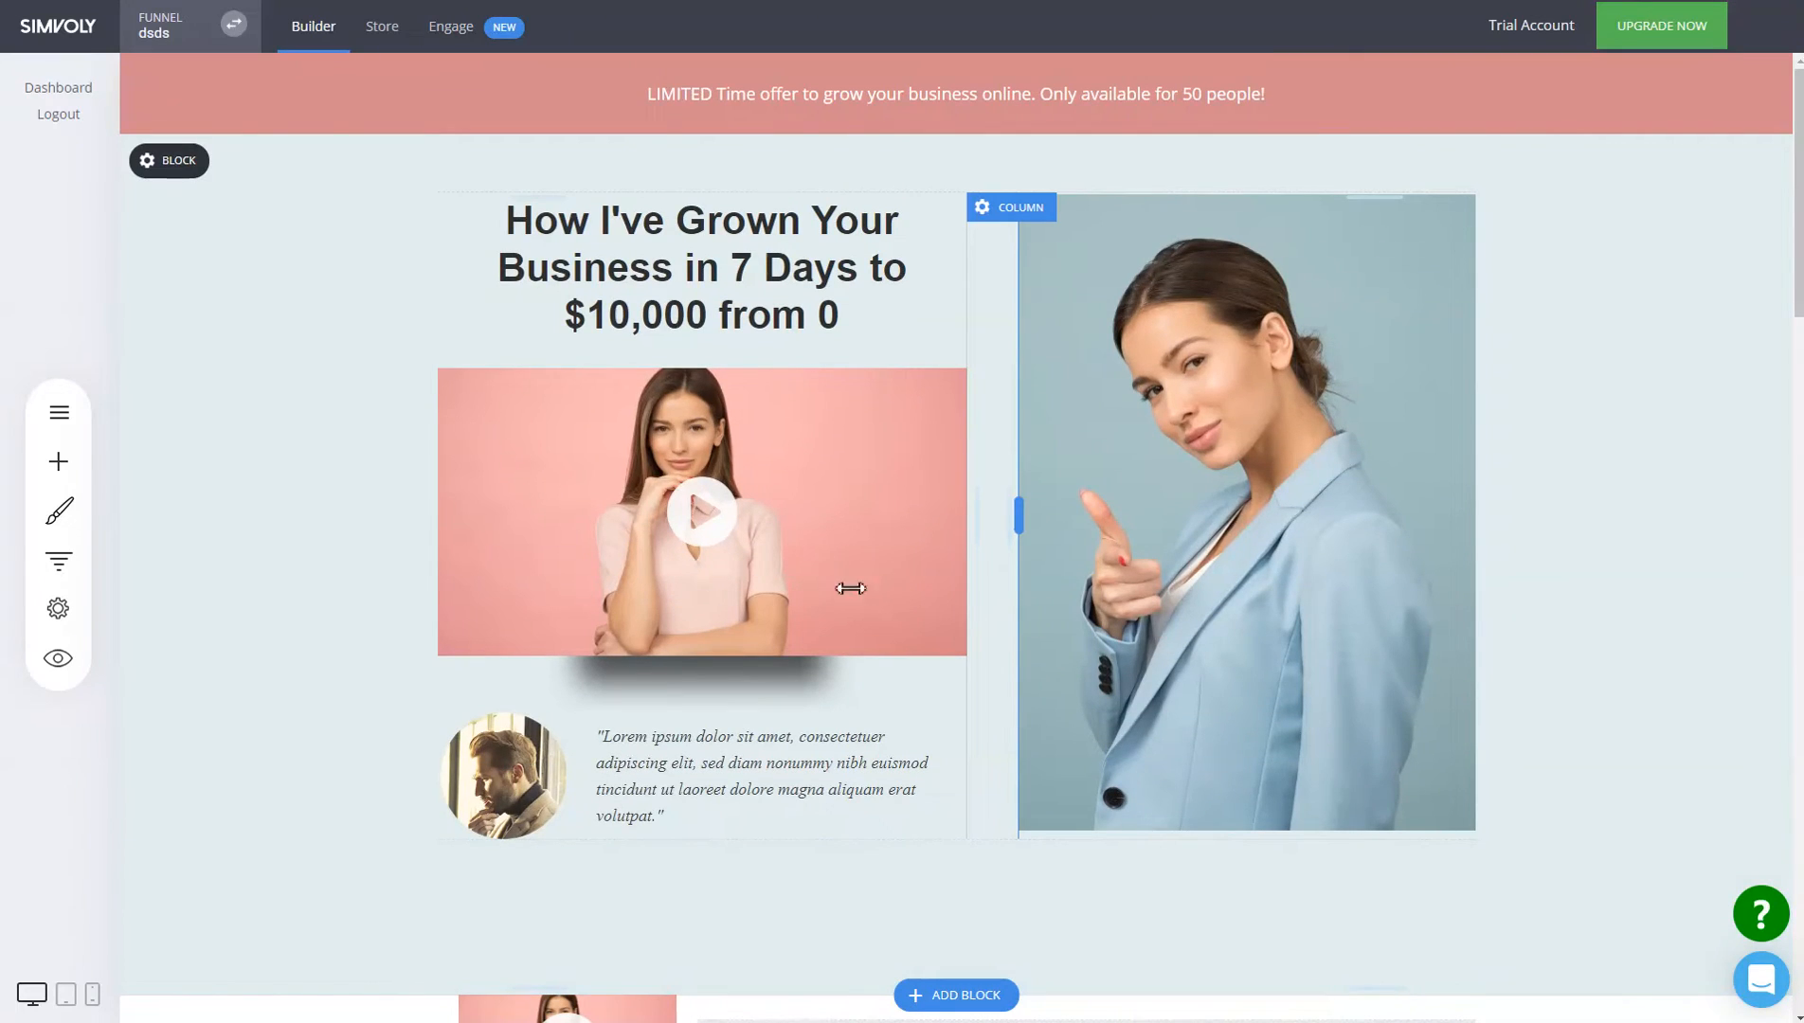
pyautogui.click(55, 464)
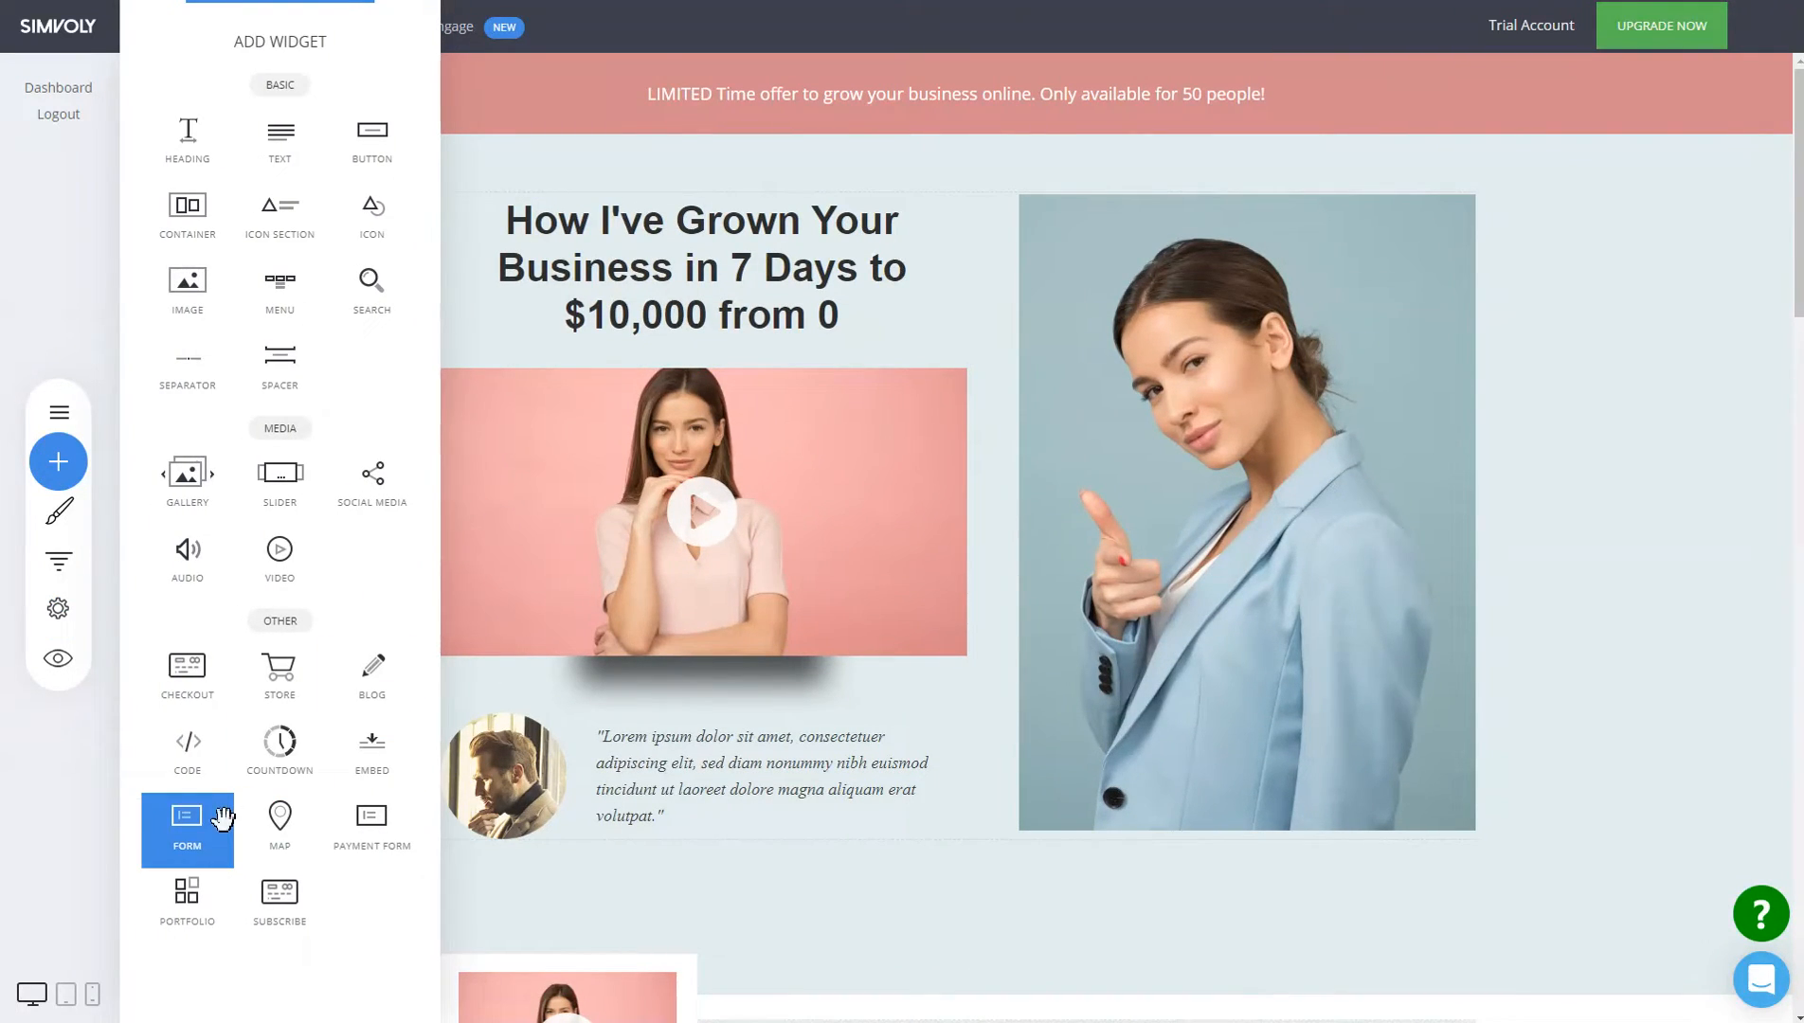
pyautogui.click(902, 744)
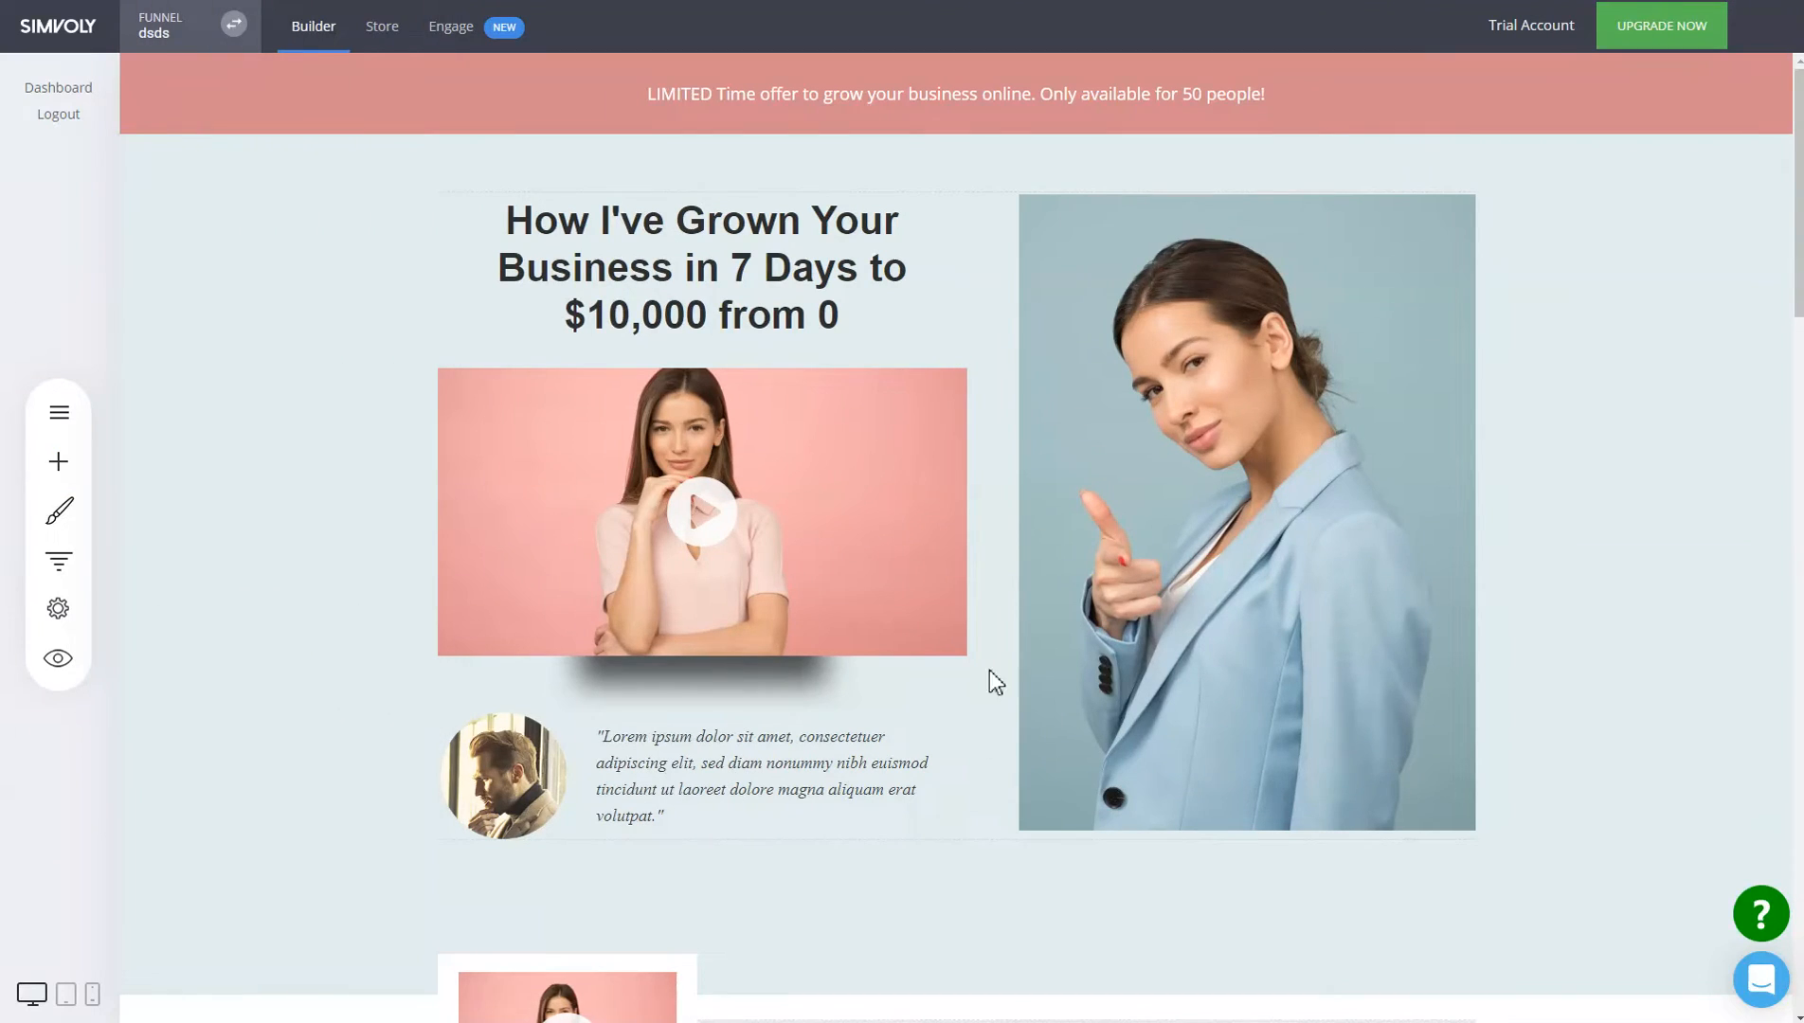
pyautogui.click(58, 564)
pyautogui.click(59, 562)
pyautogui.click(59, 462)
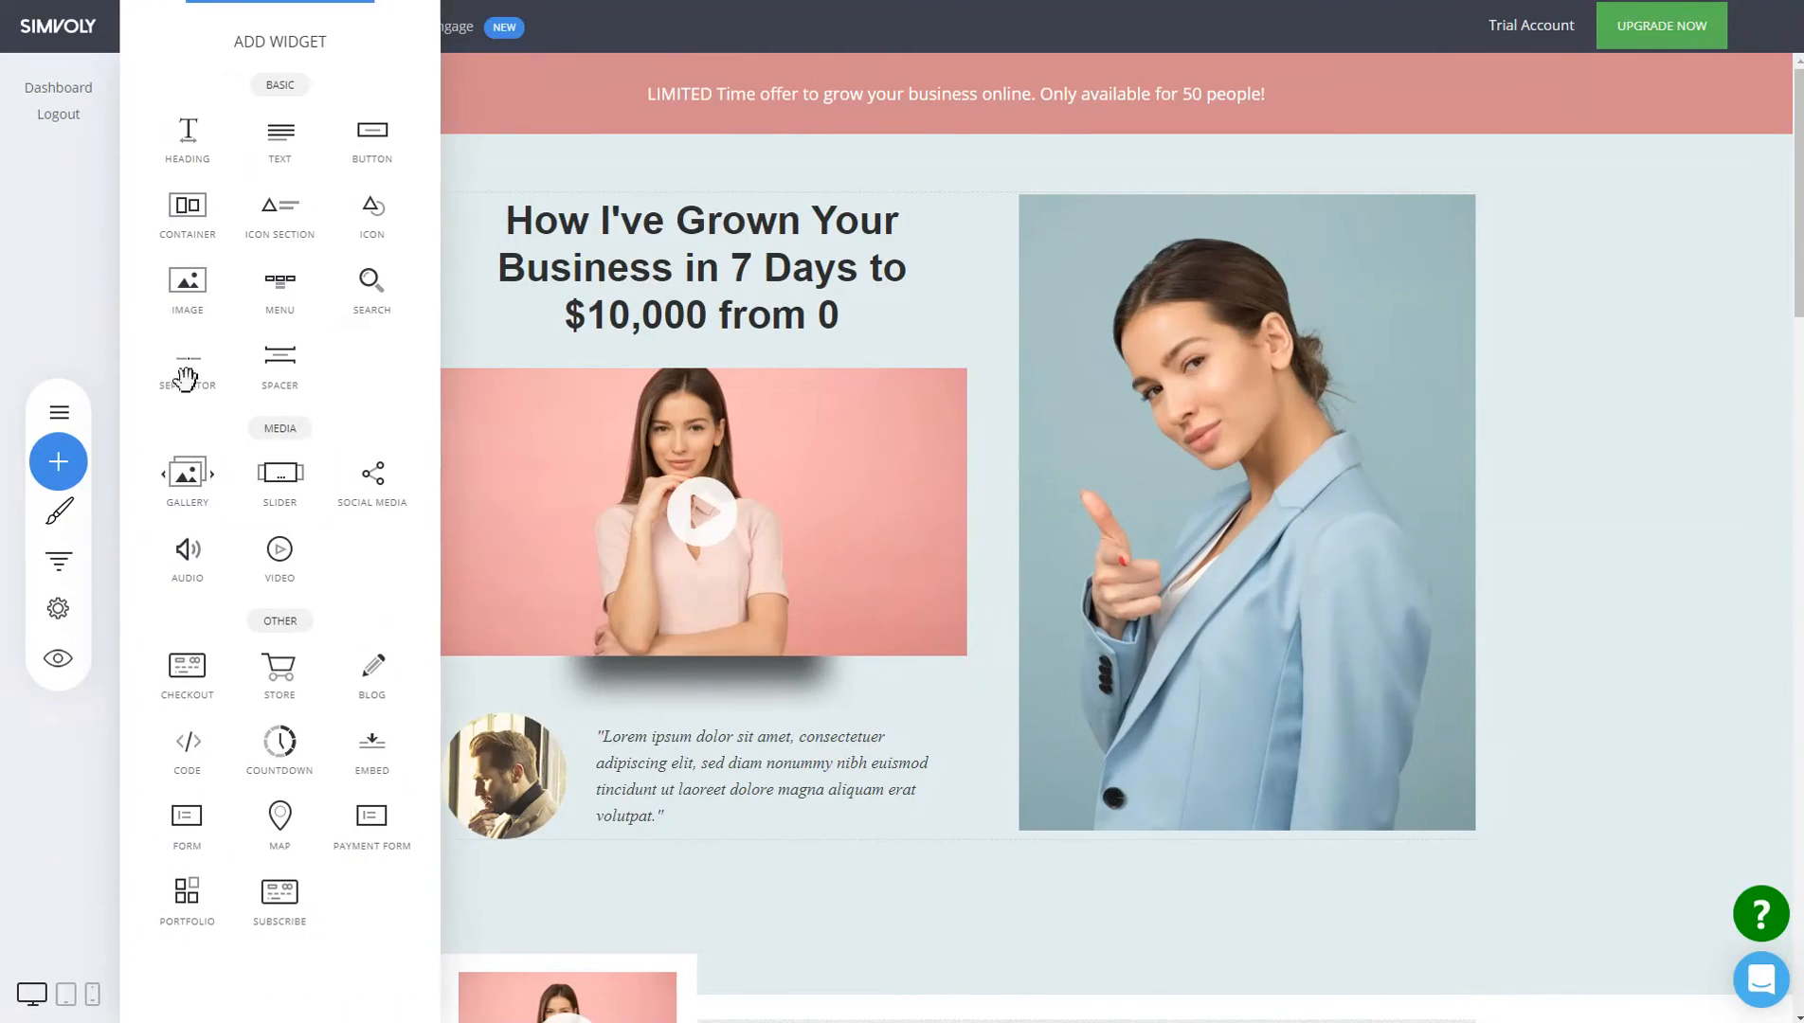
pyautogui.moveTo(180, 830); pyautogui.dragTo(757, 331)
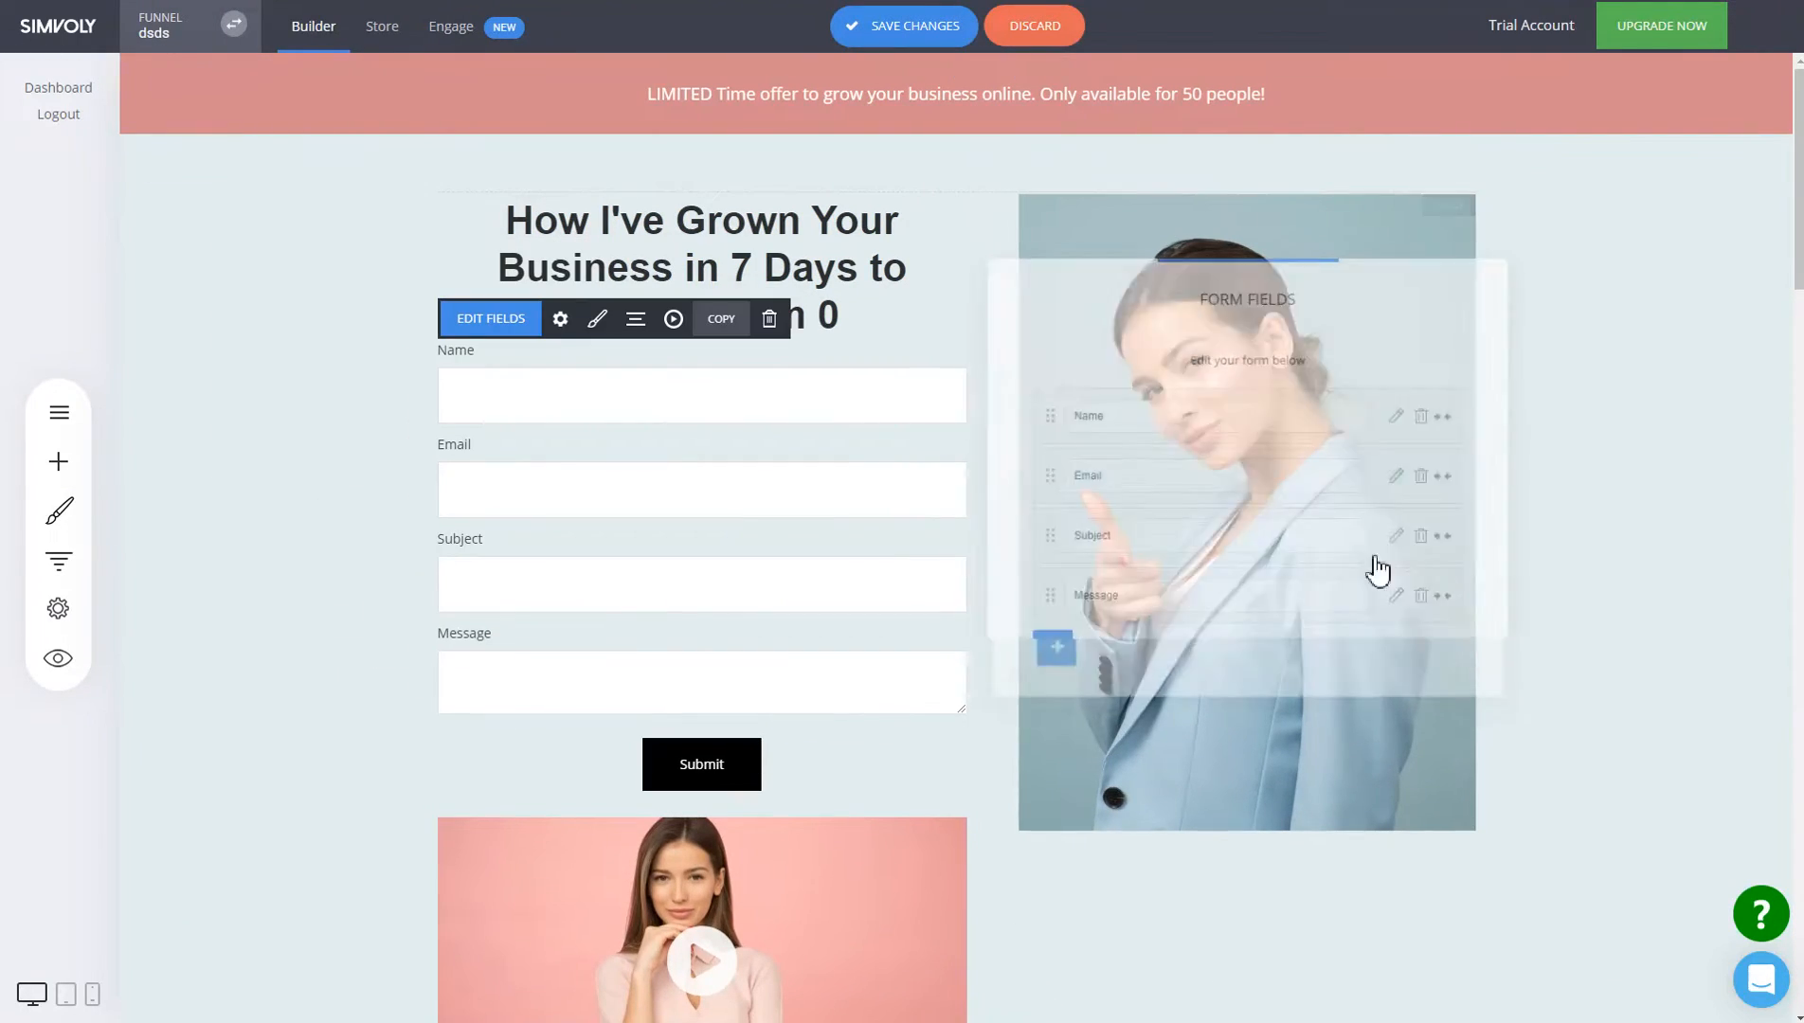
pyautogui.click(918, 26)
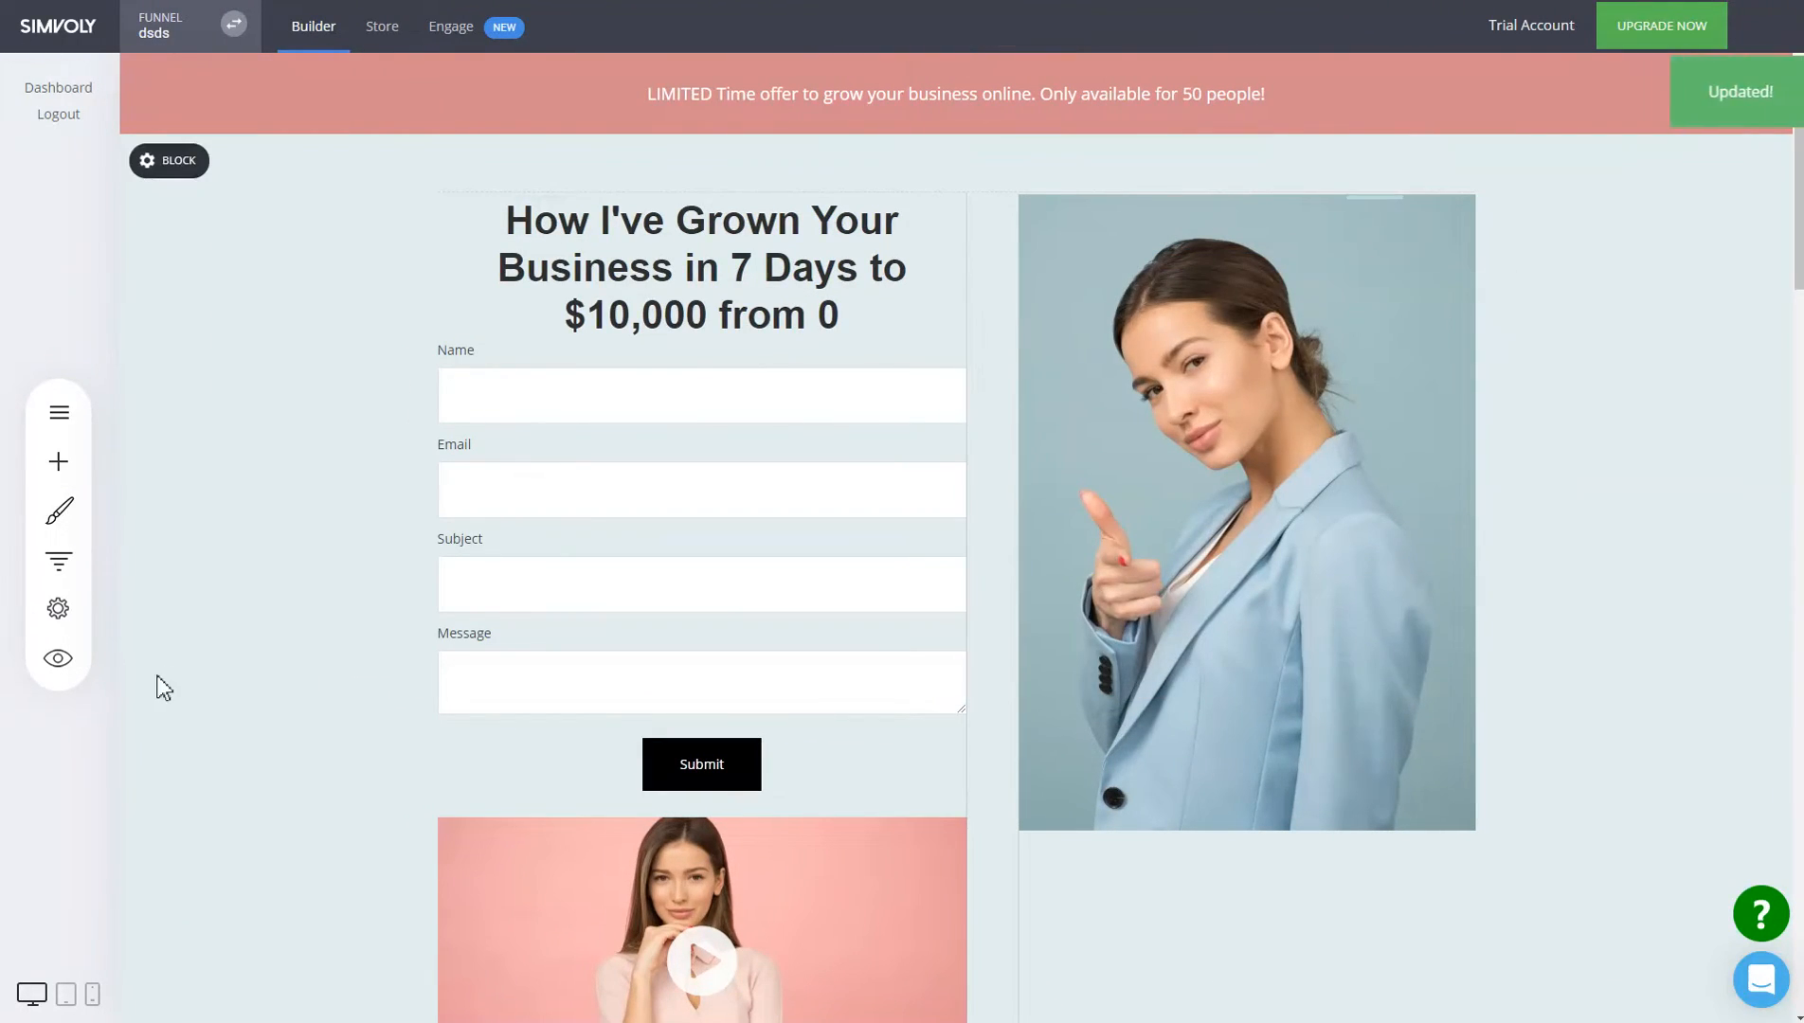
pyautogui.click(58, 661)
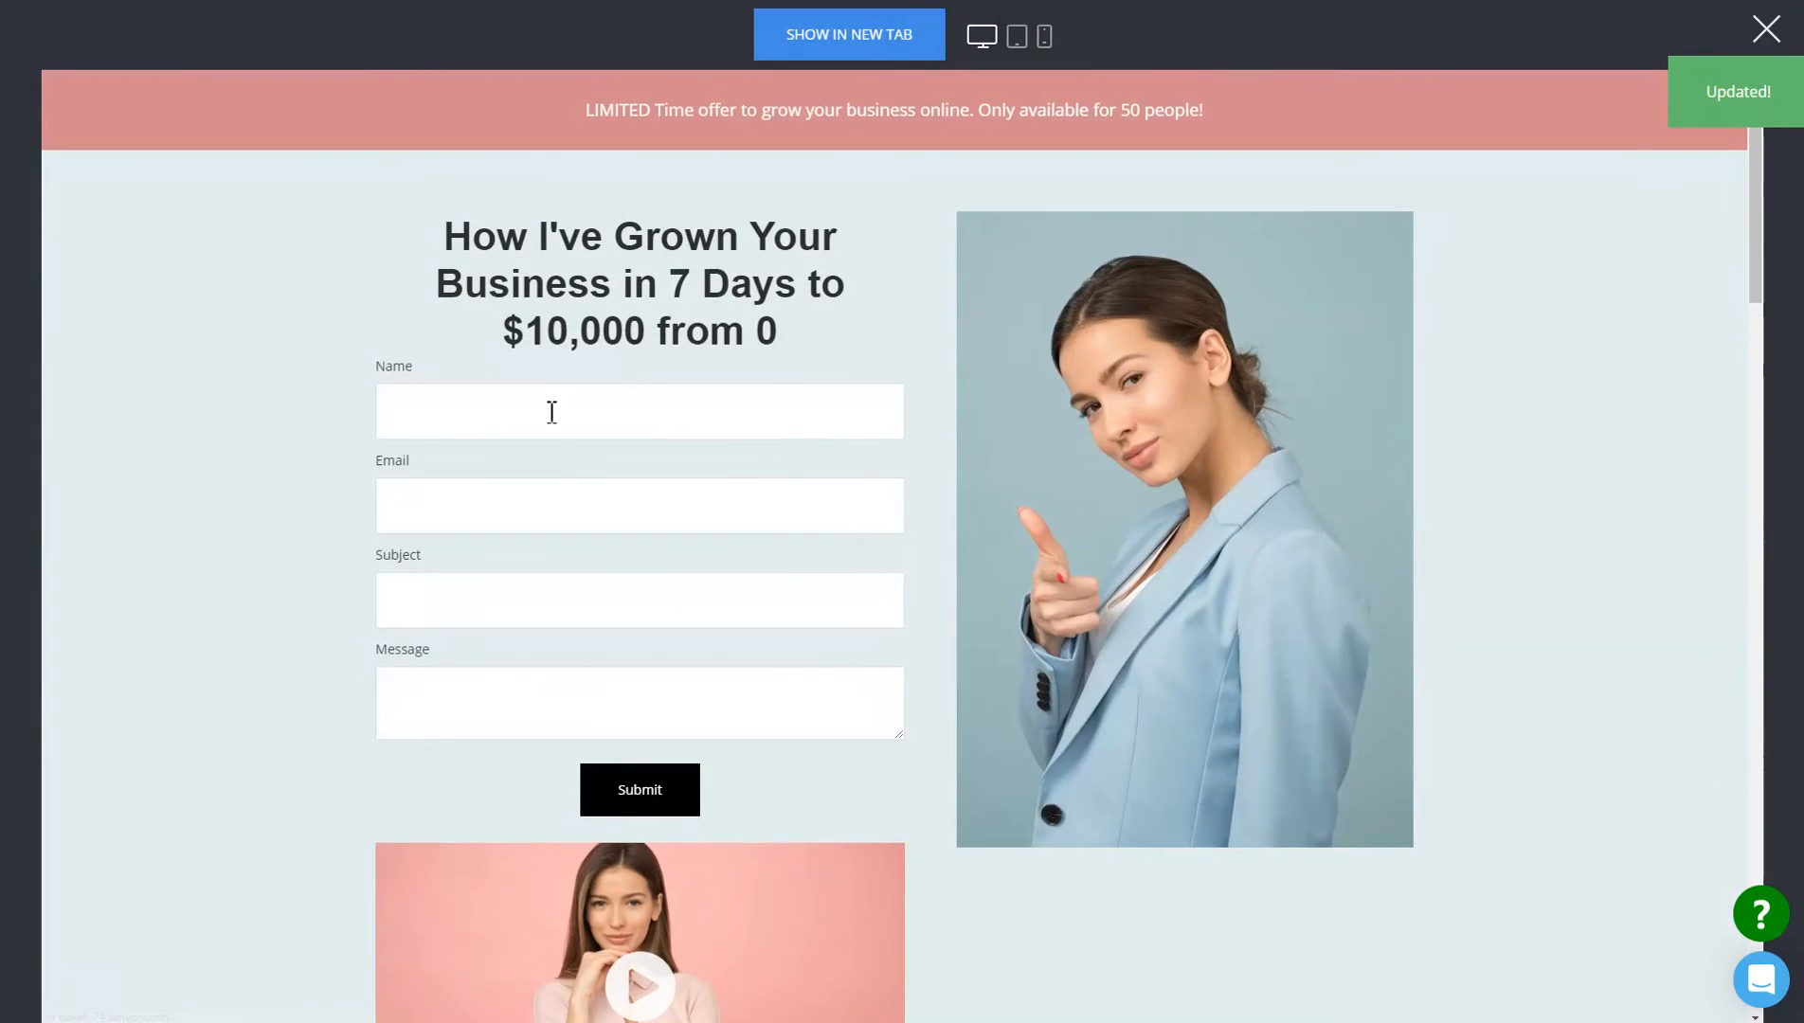
# Submit a test entry with a name, e-mail, subject and message, then close the preview.
pyautogui.click(561, 399)
pyautogui.write('stan')
pyautogui.press('Tab')
pyautogui.press('Tab')
pyautogui.write('Sub')
pyautogui.write('Hi Stan')
pyautogui.press('Tab')
pyautogui.write('MEssag')
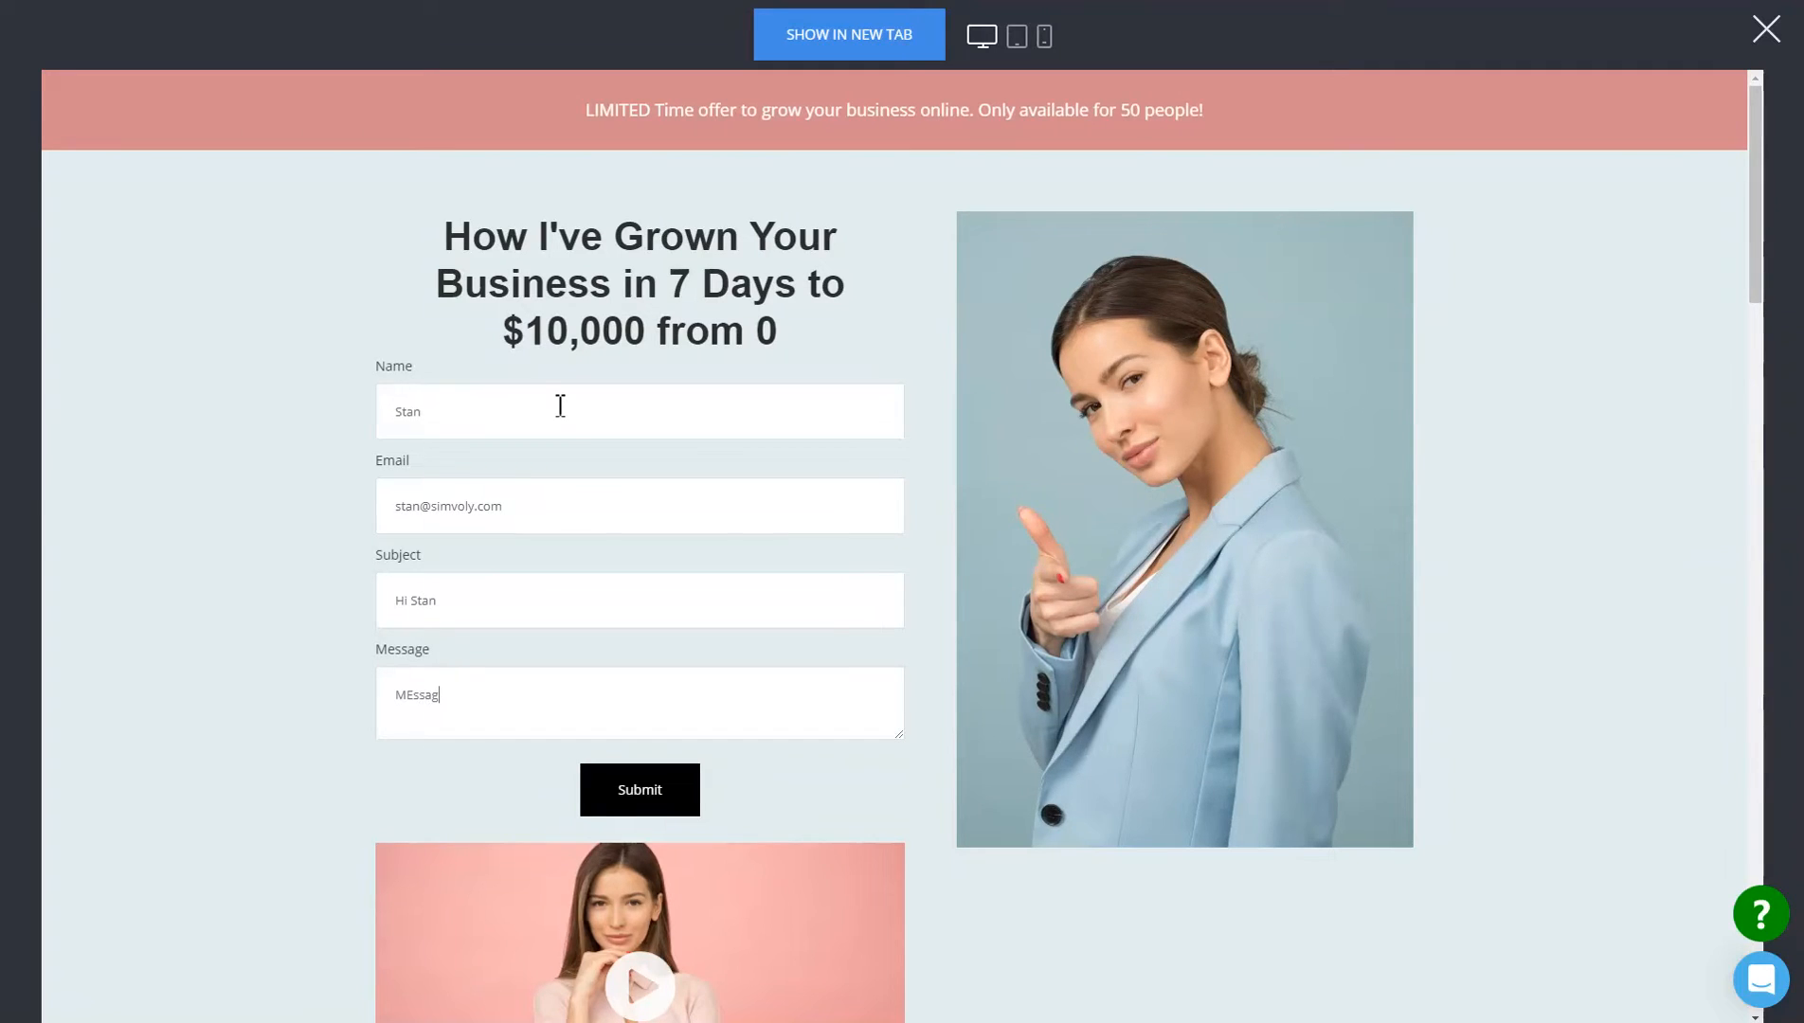
pyautogui.write('e to st')
pyautogui.press('BackSpace')
pyautogui.write('St')
pyautogui.press('BackSpace')
pyautogui.press('BackSpace')
pyautogui.press('BackSpace')
pyautogui.write('Stan')
pyautogui.click(648, 791)
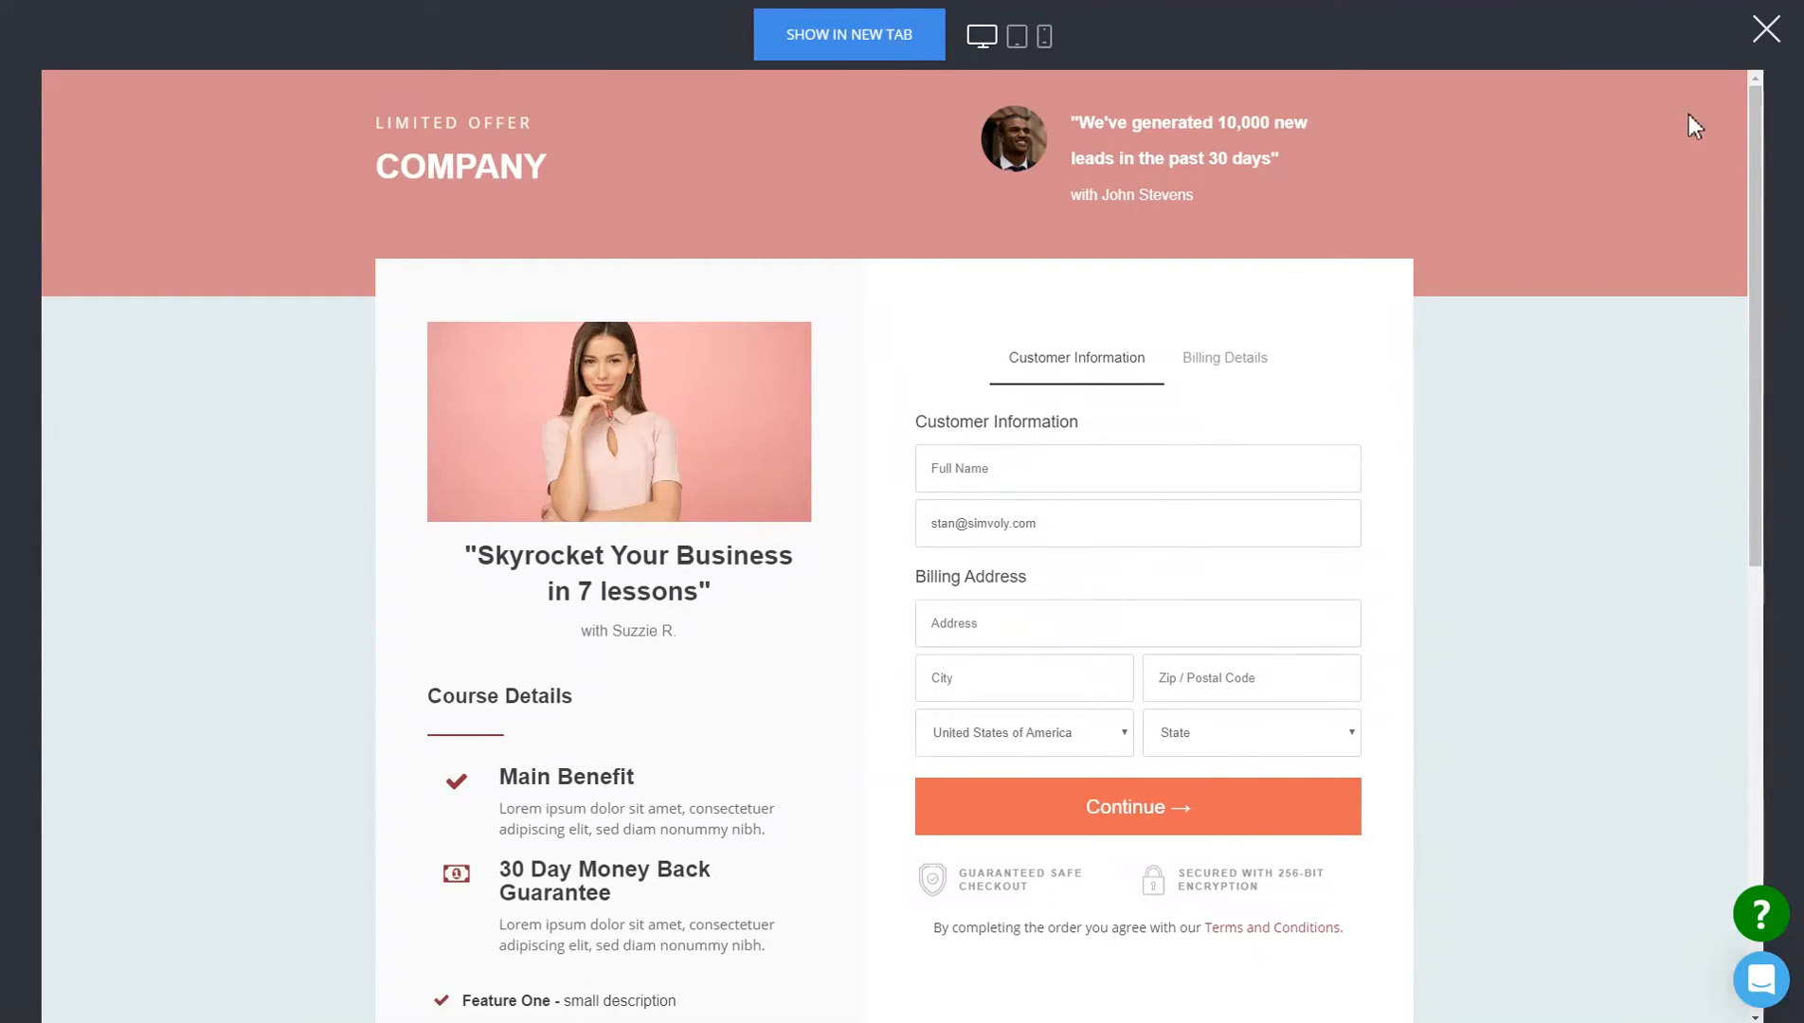
pyautogui.click(1764, 38)
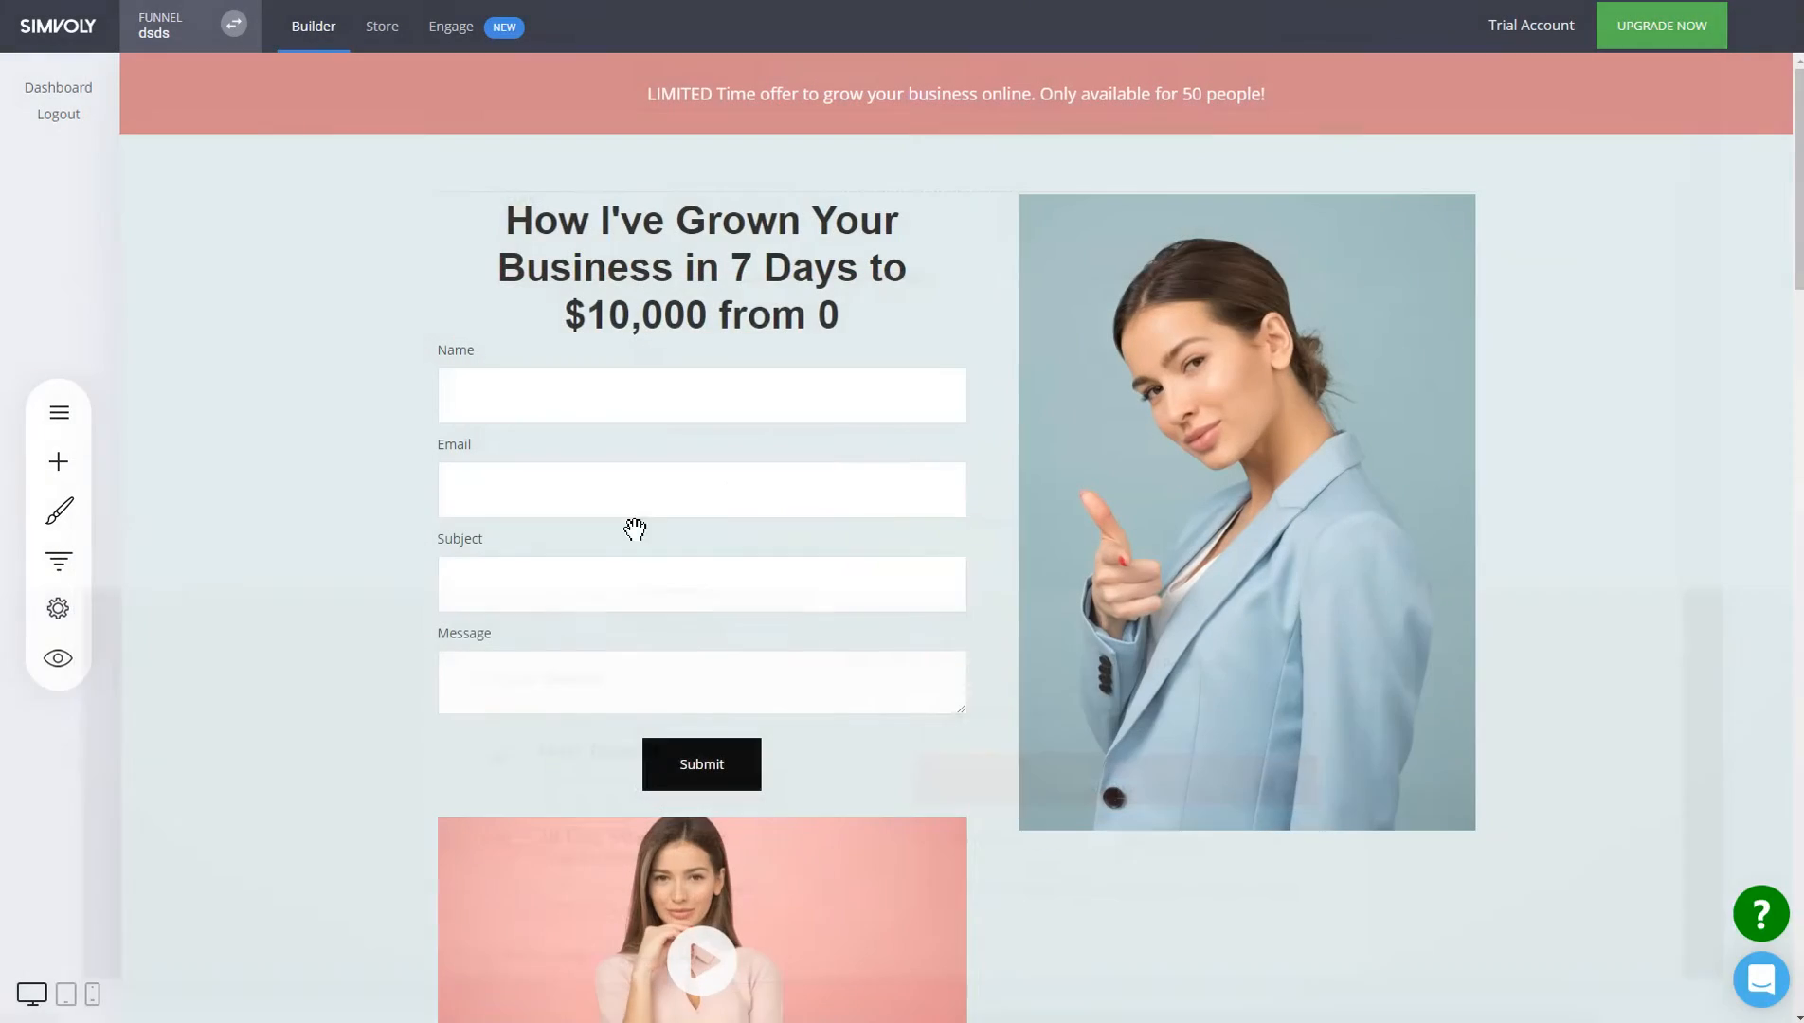
# Open the new test contact in Engage and expand their form submission.
pyautogui.click(458, 38)
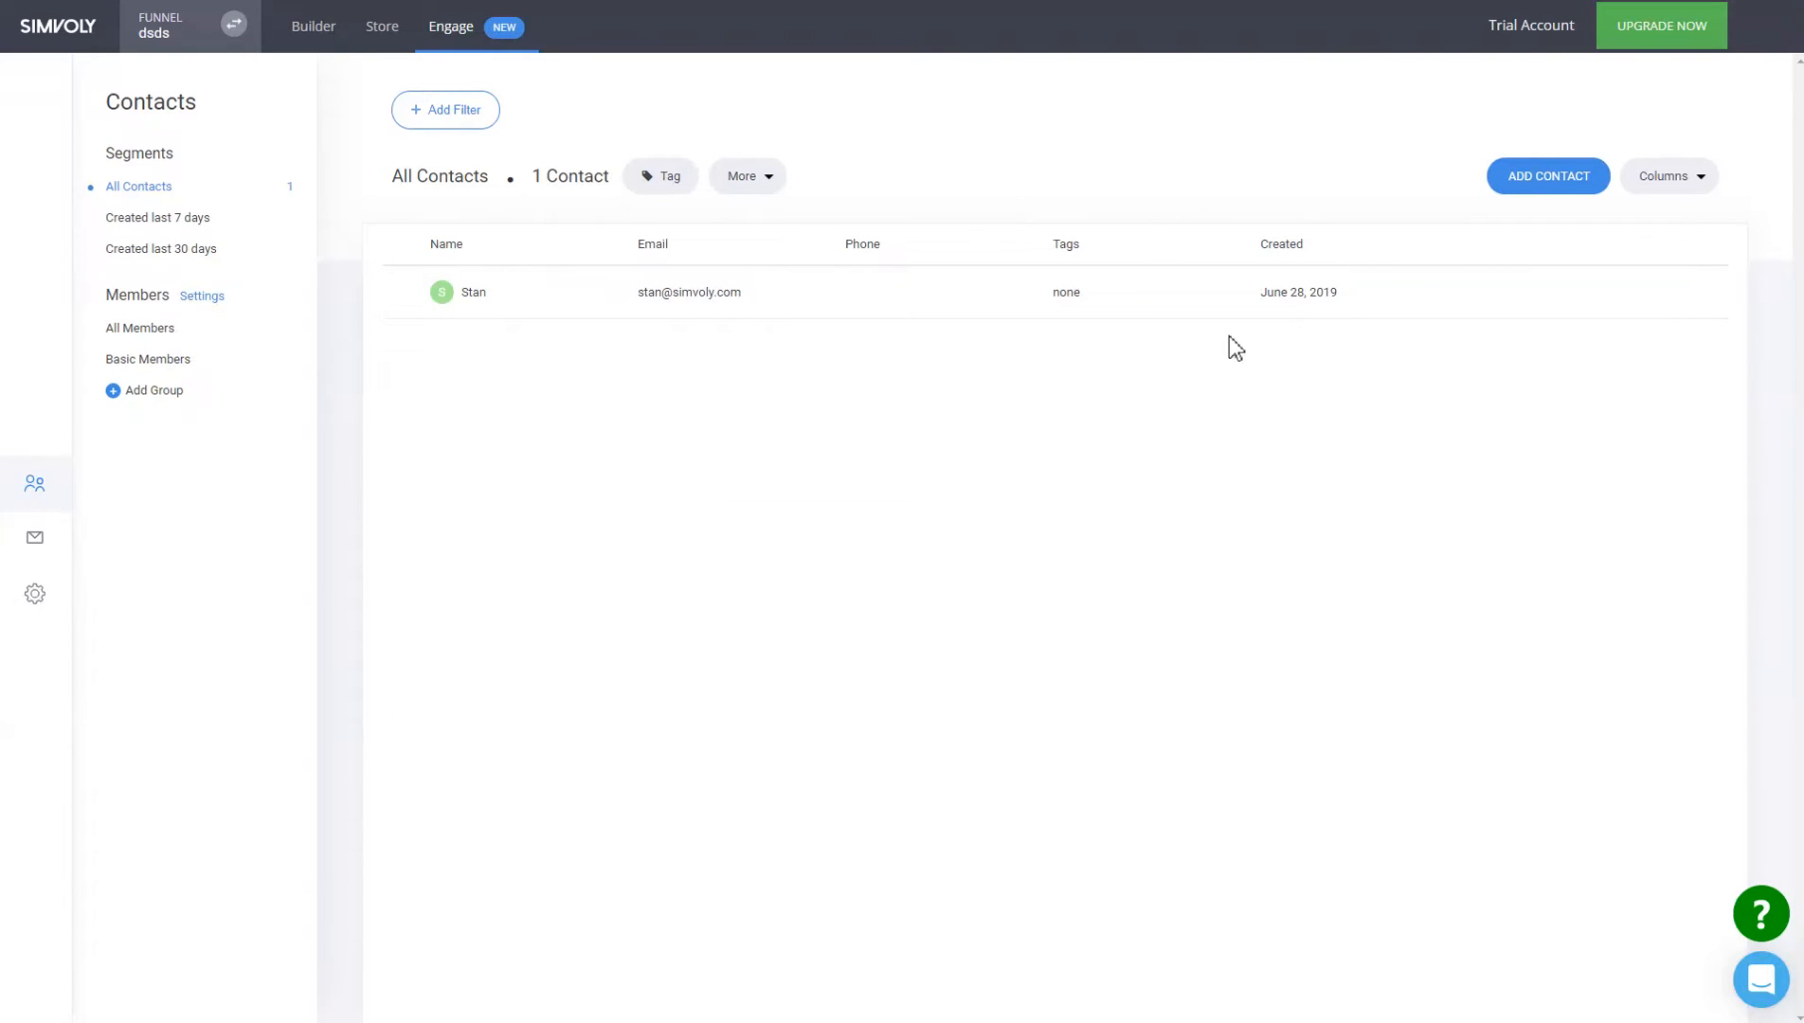
pyautogui.click(693, 305)
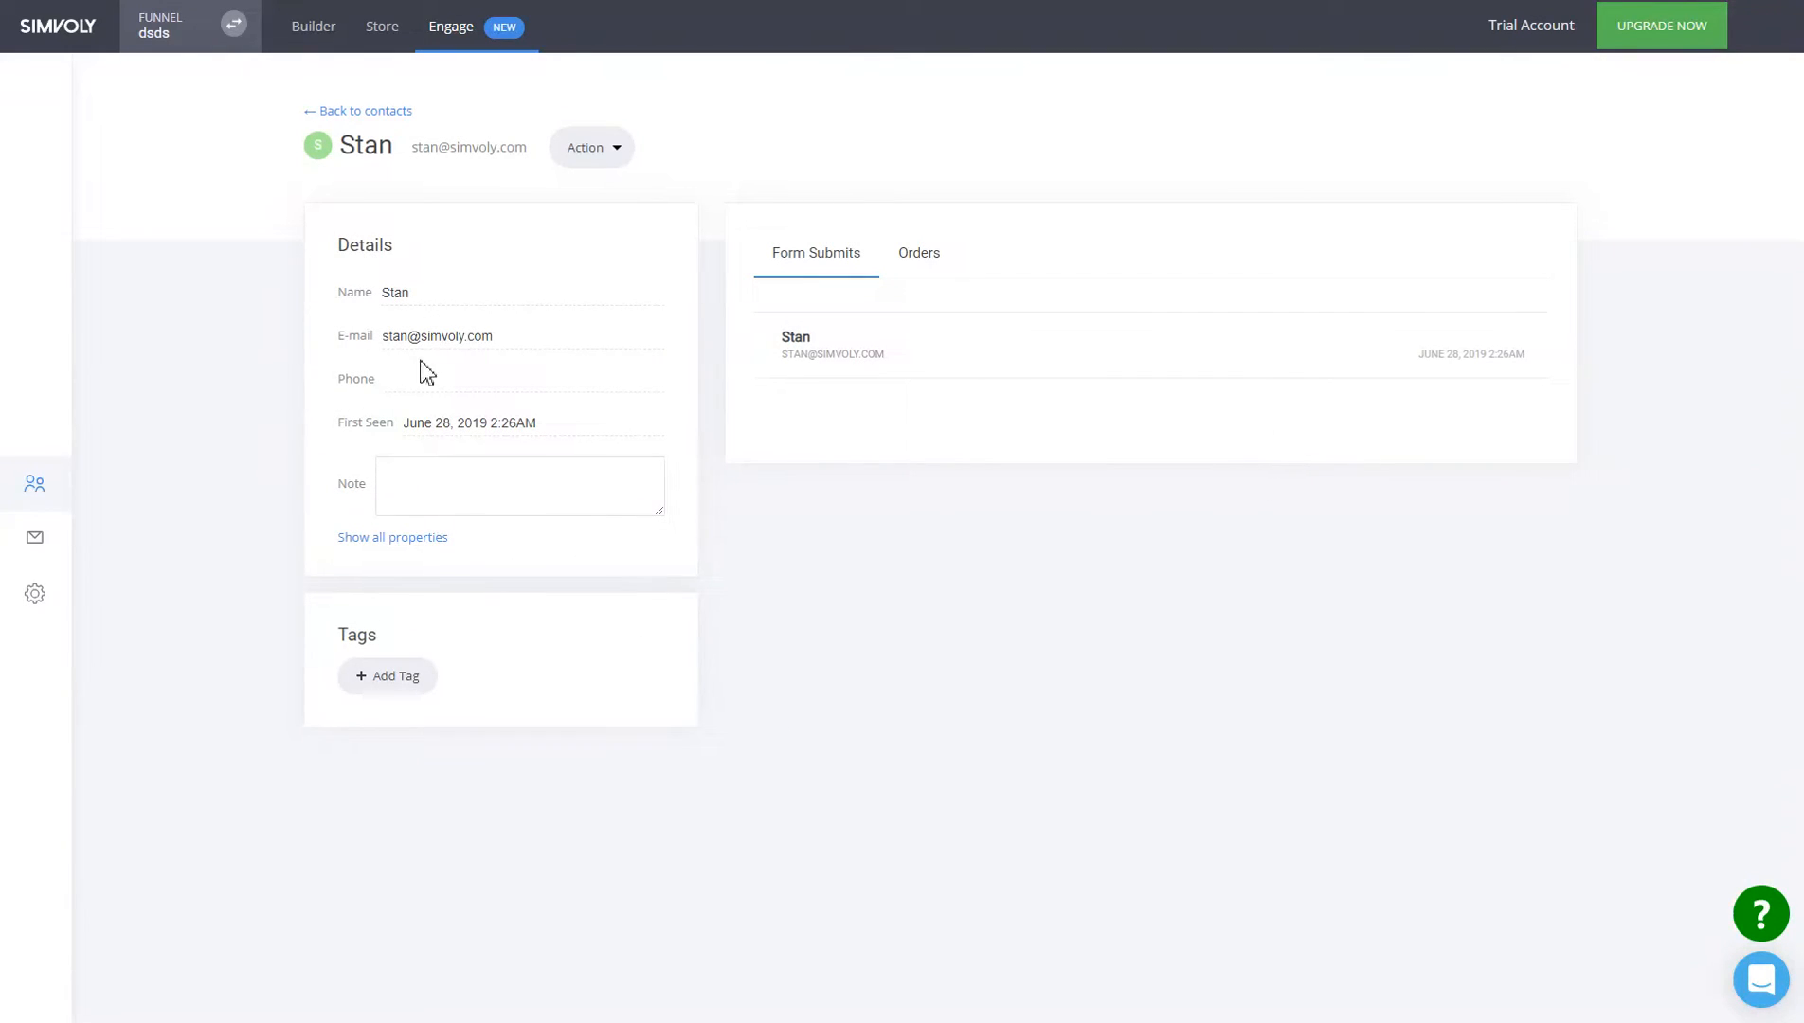
pyautogui.click(960, 369)
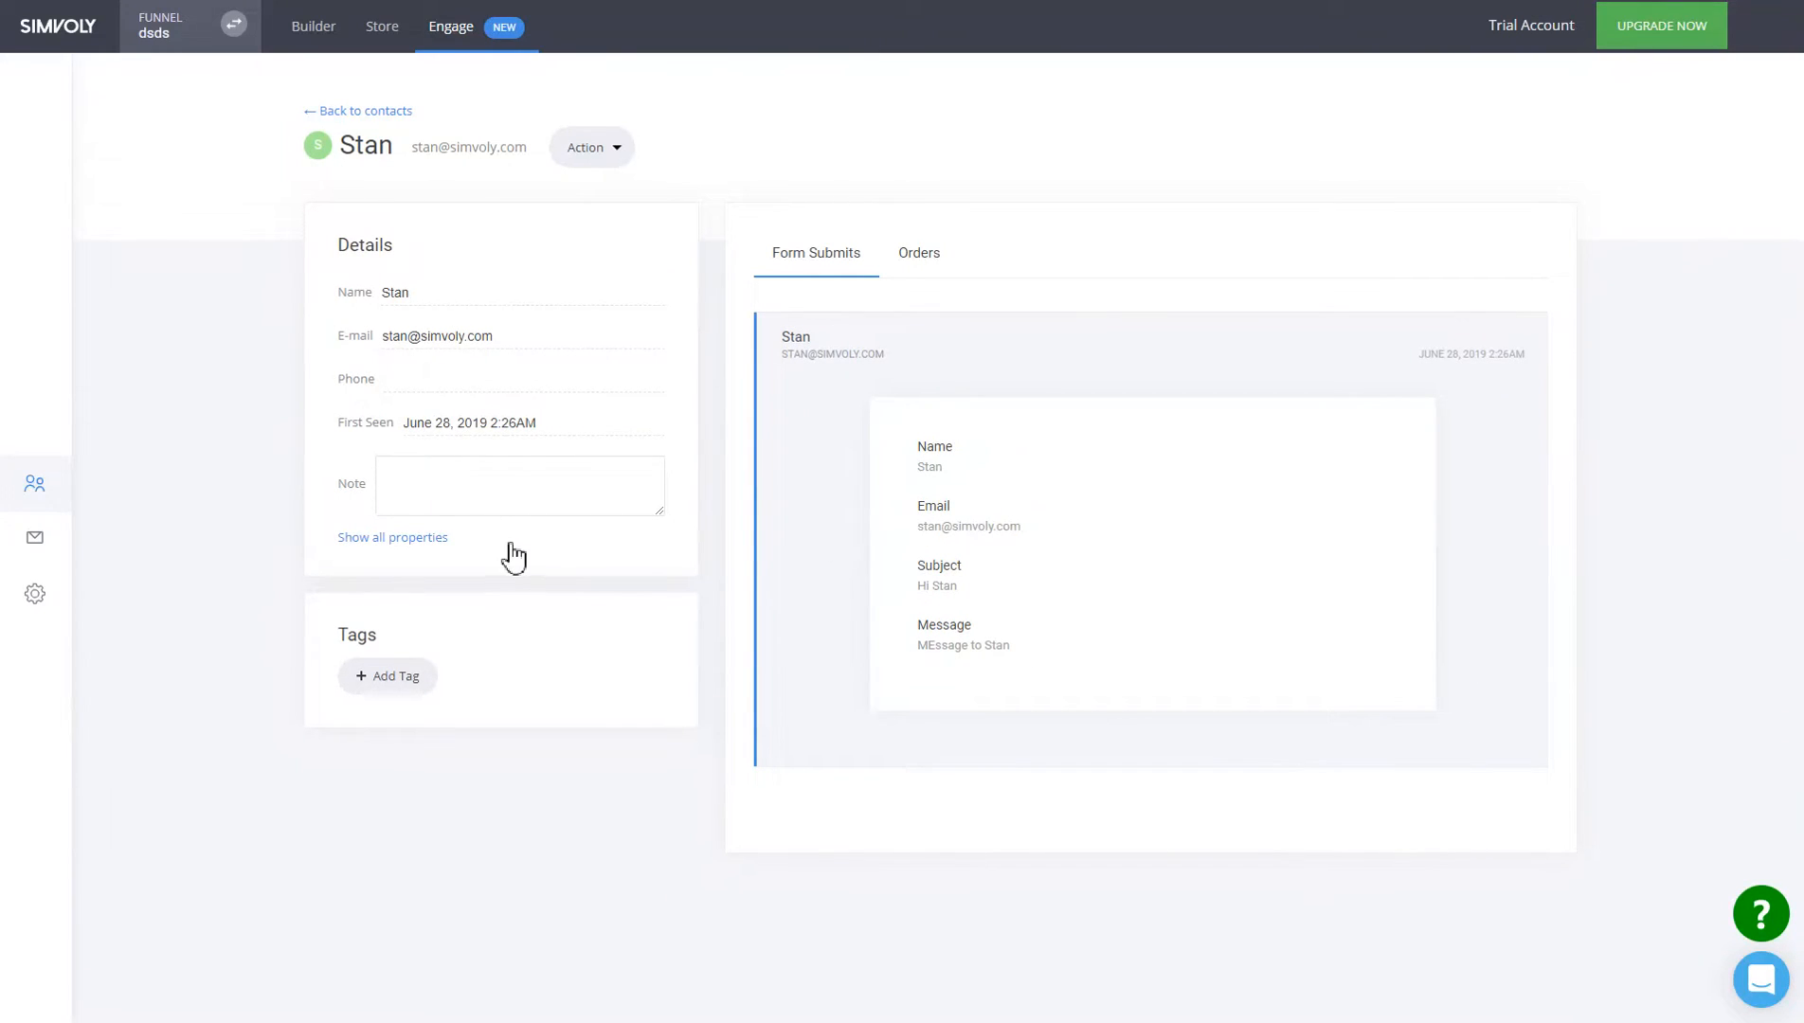
# Check the Form Submissions list, then go to the submitter's contact profile.
pyautogui.click(38, 541)
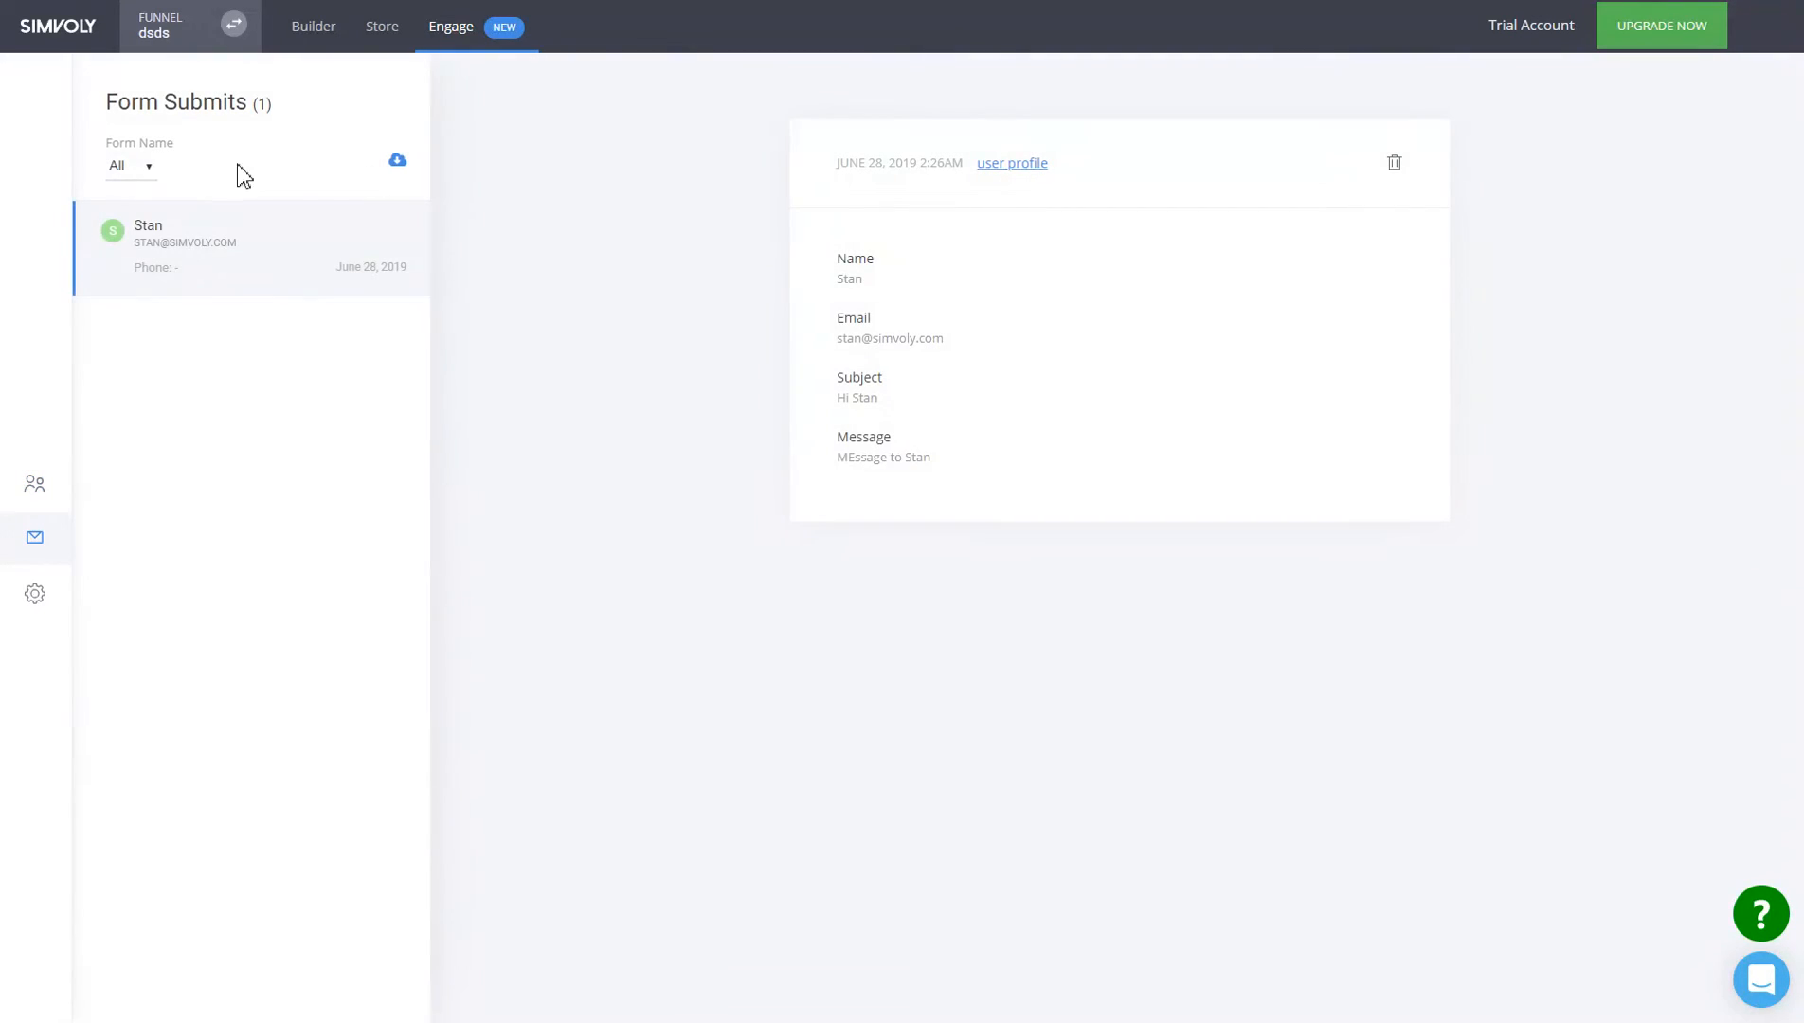
pyautogui.click(157, 170)
pyautogui.click(157, 169)
pyautogui.click(1011, 165)
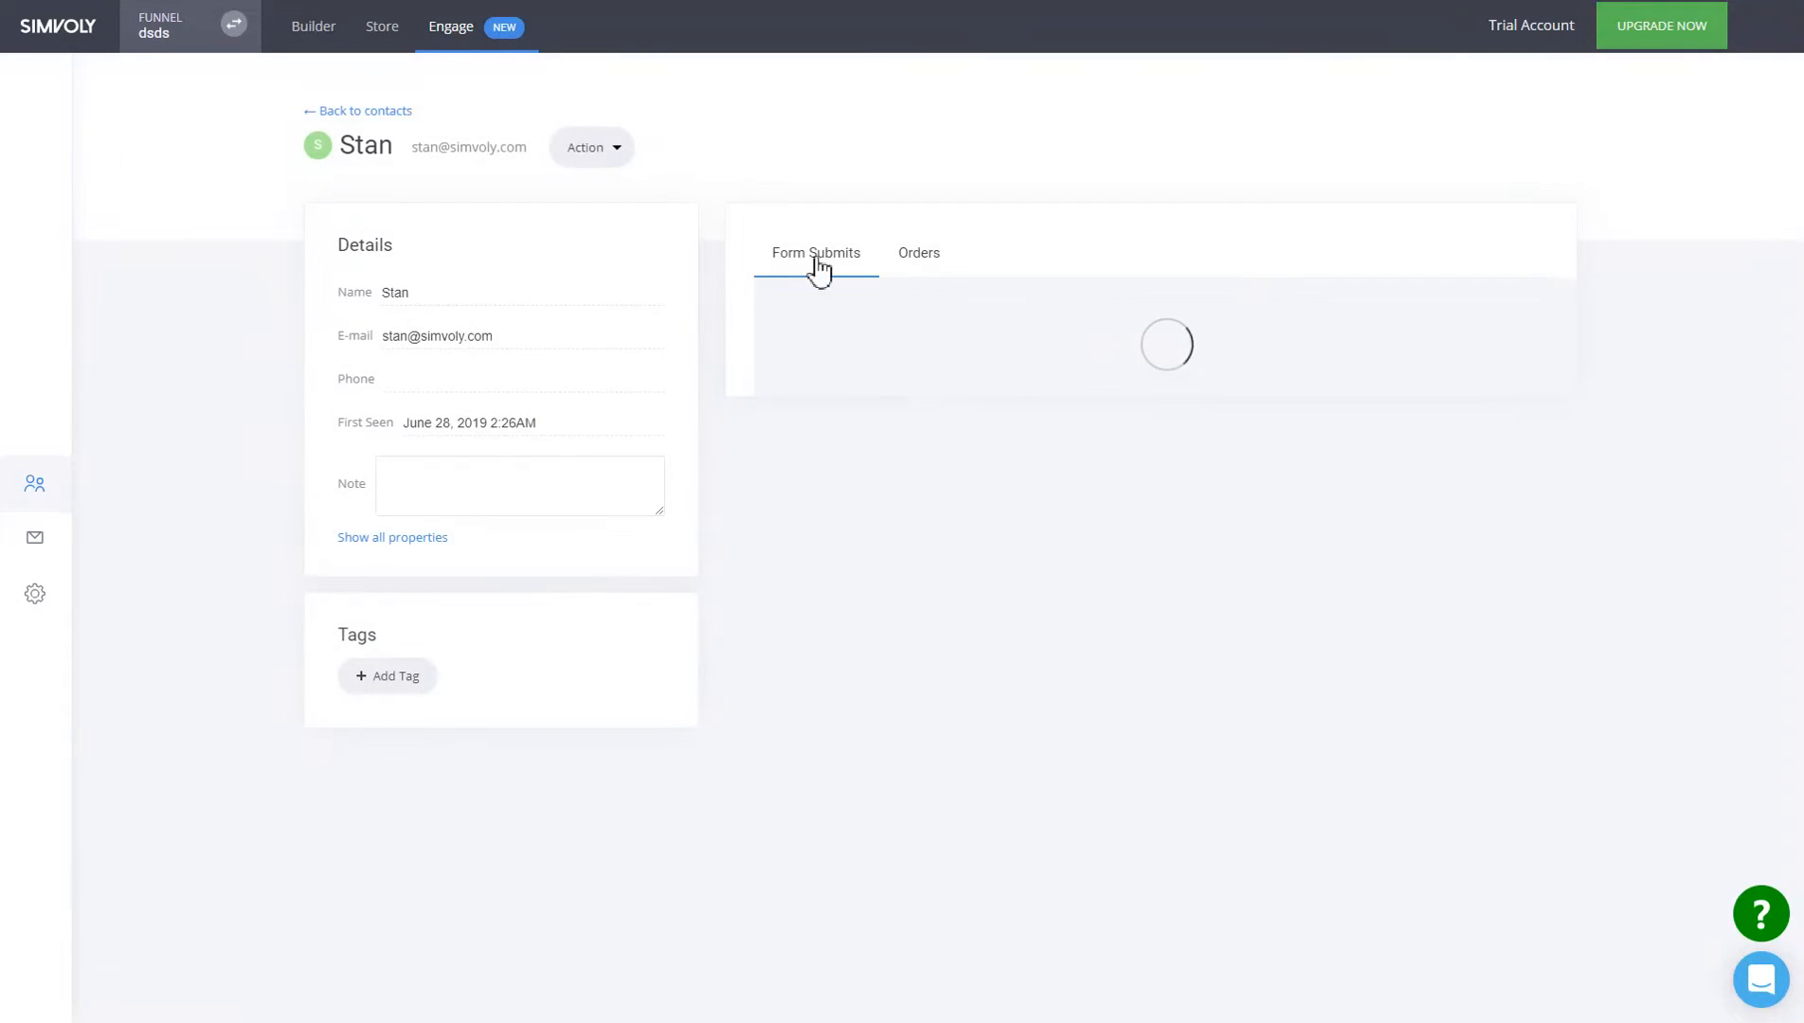
# Show all of the contact's properties and try adding a tag without saving one.
pyautogui.click(390, 539)
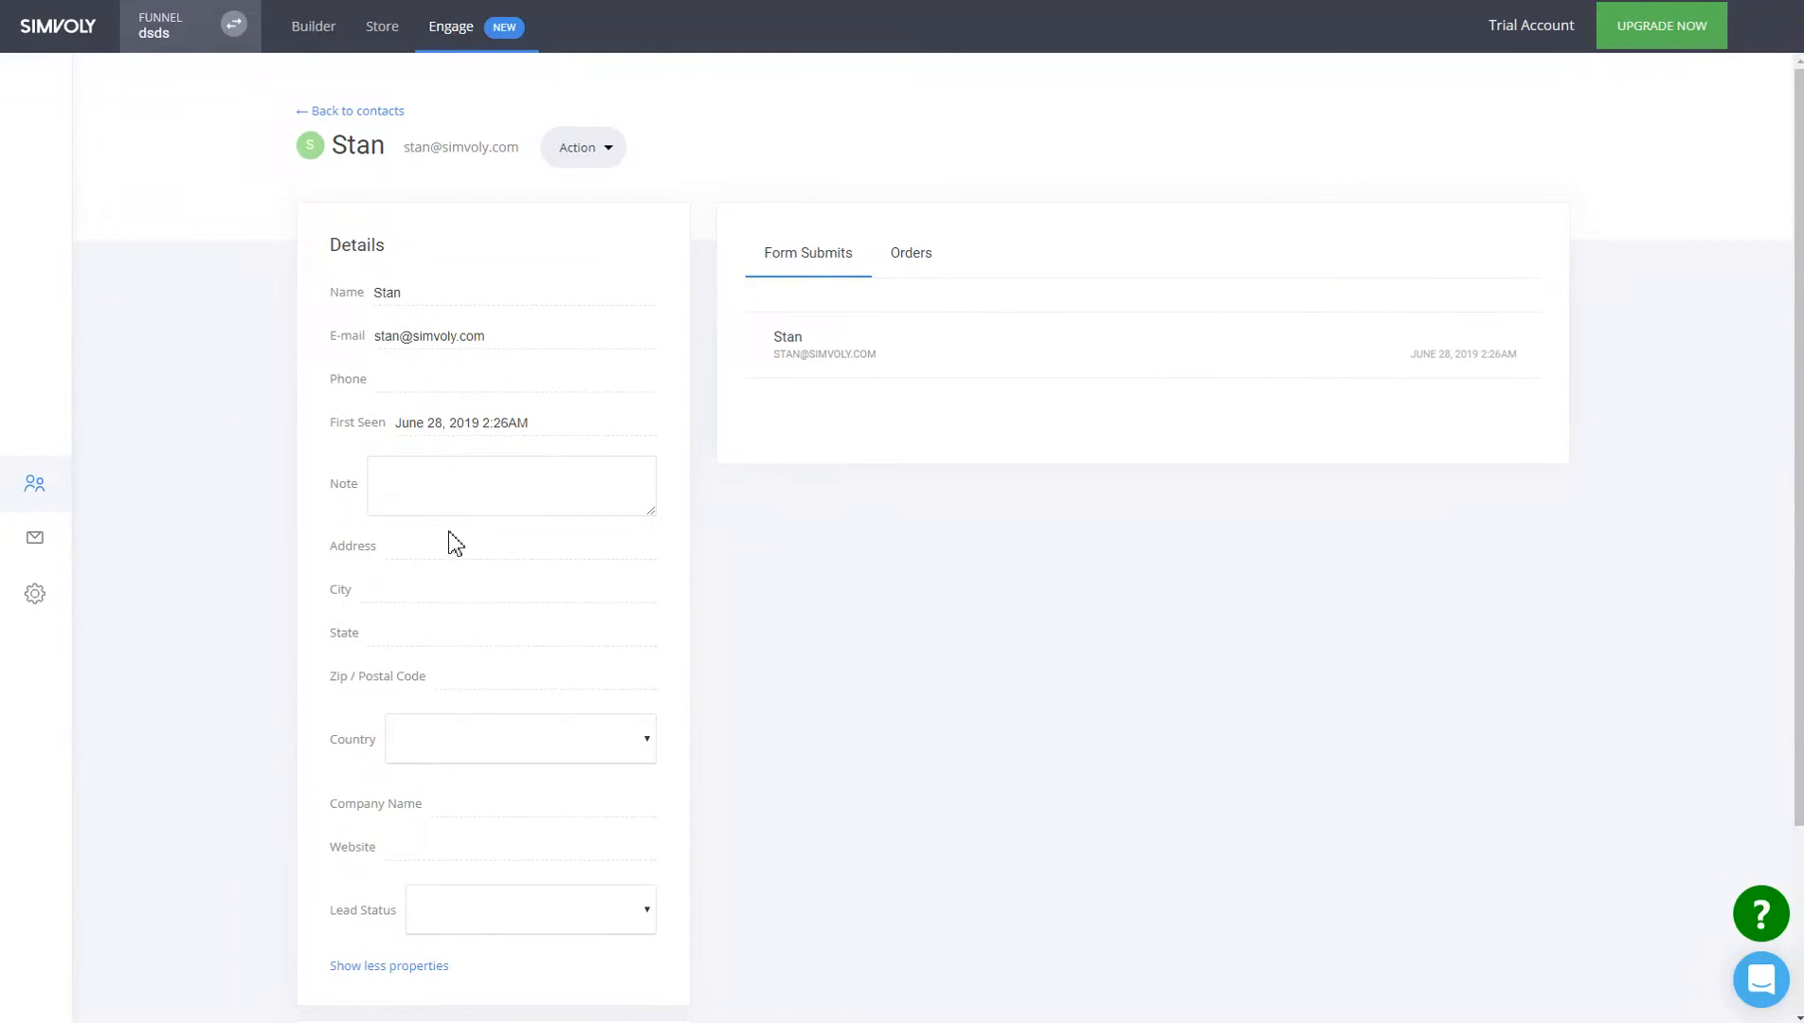
pyautogui.scroll(-3, 1017, 645)
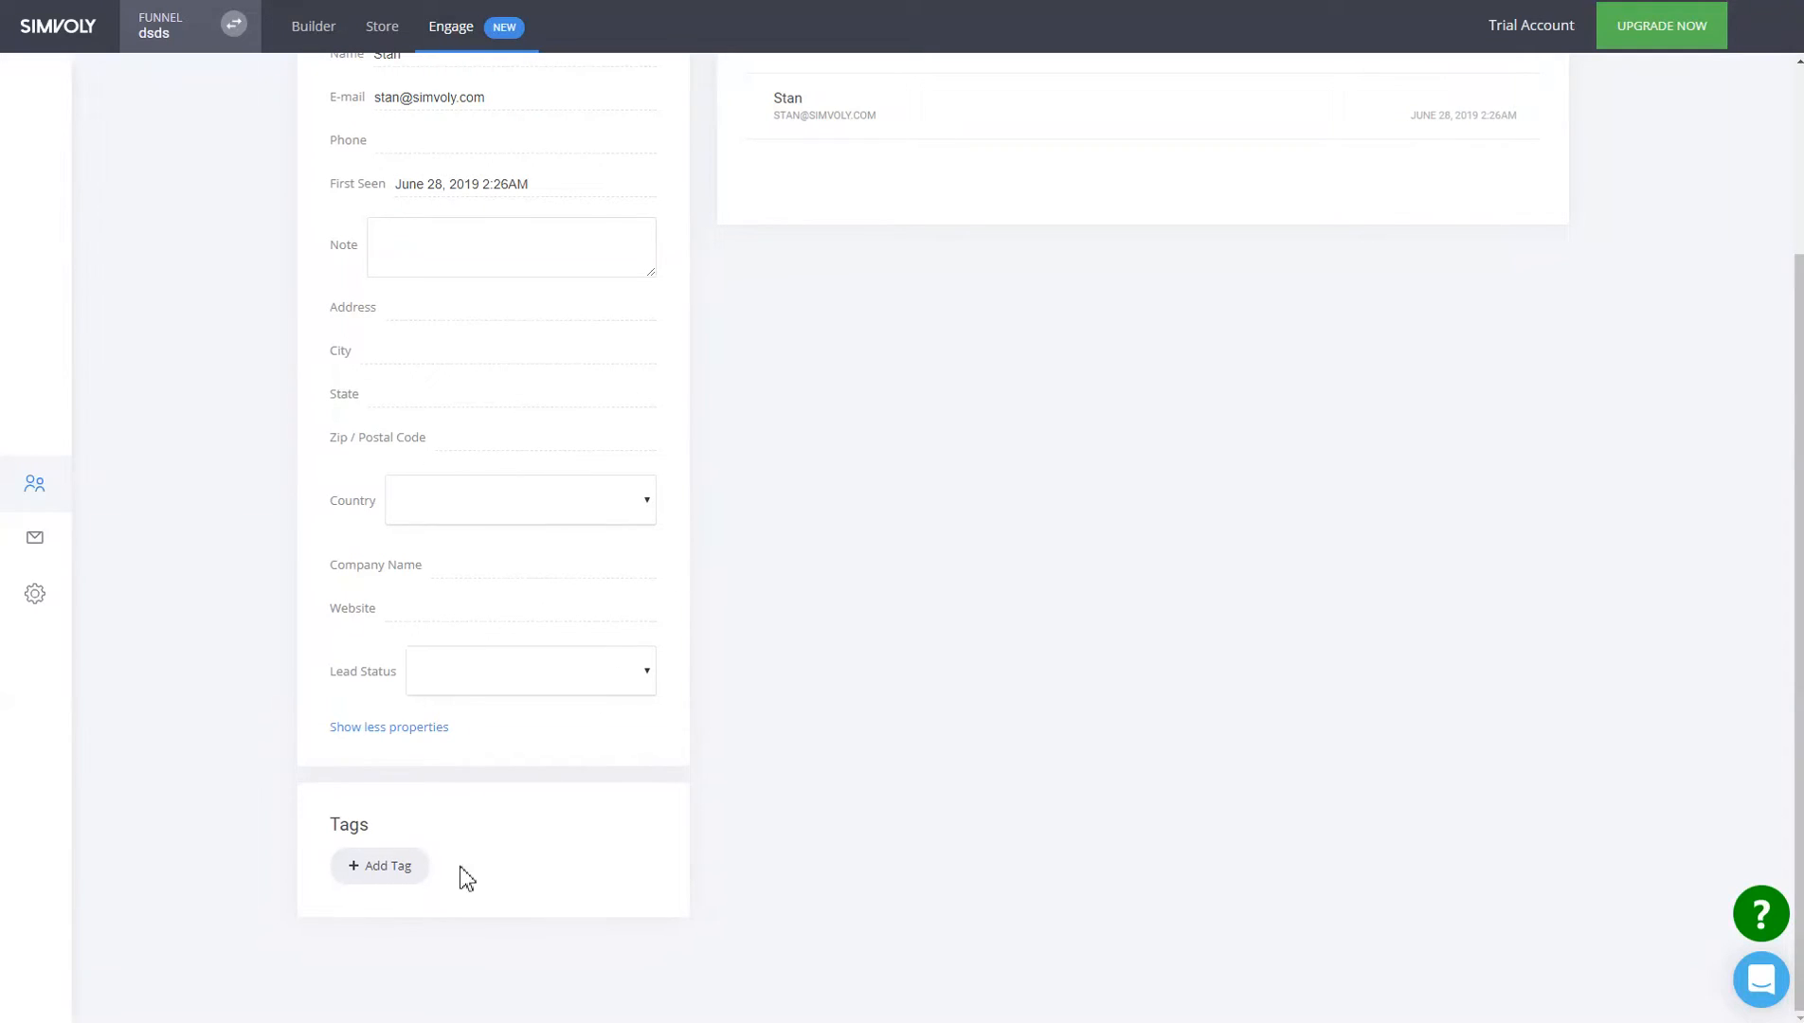
pyautogui.click(398, 879)
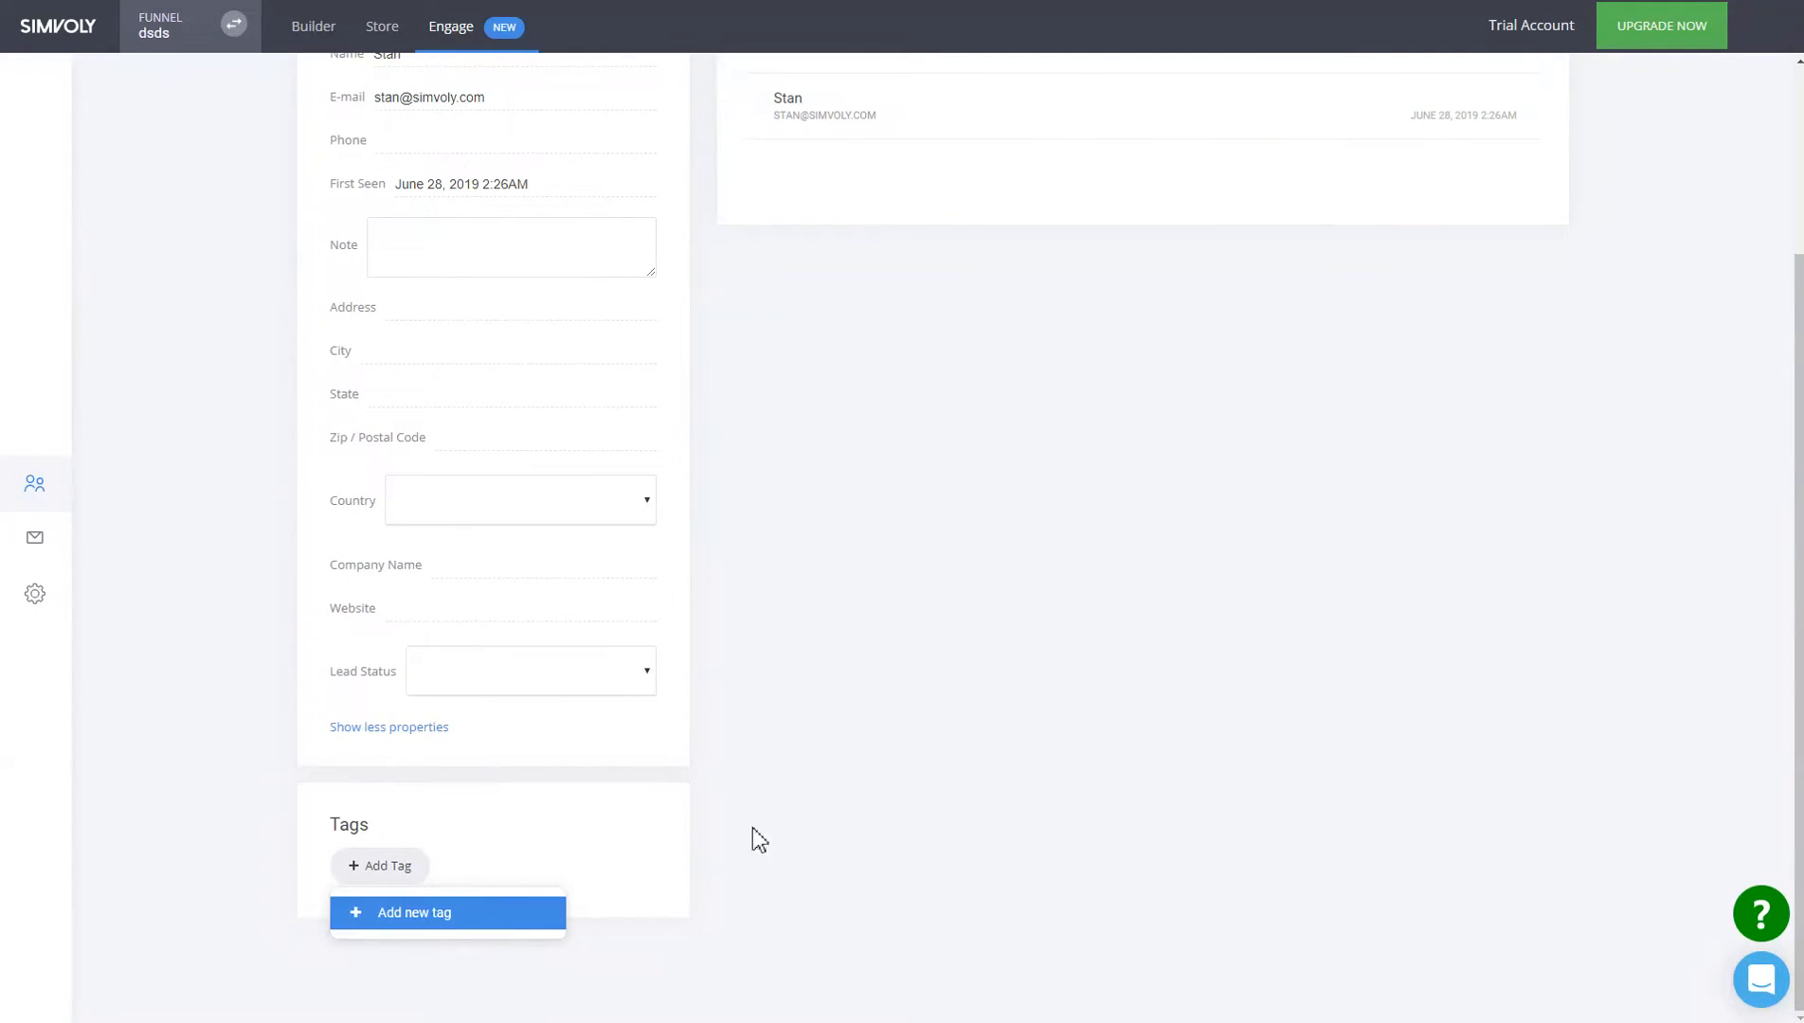
pyautogui.click(1065, 673)
pyautogui.scroll(3, 1089, 663)
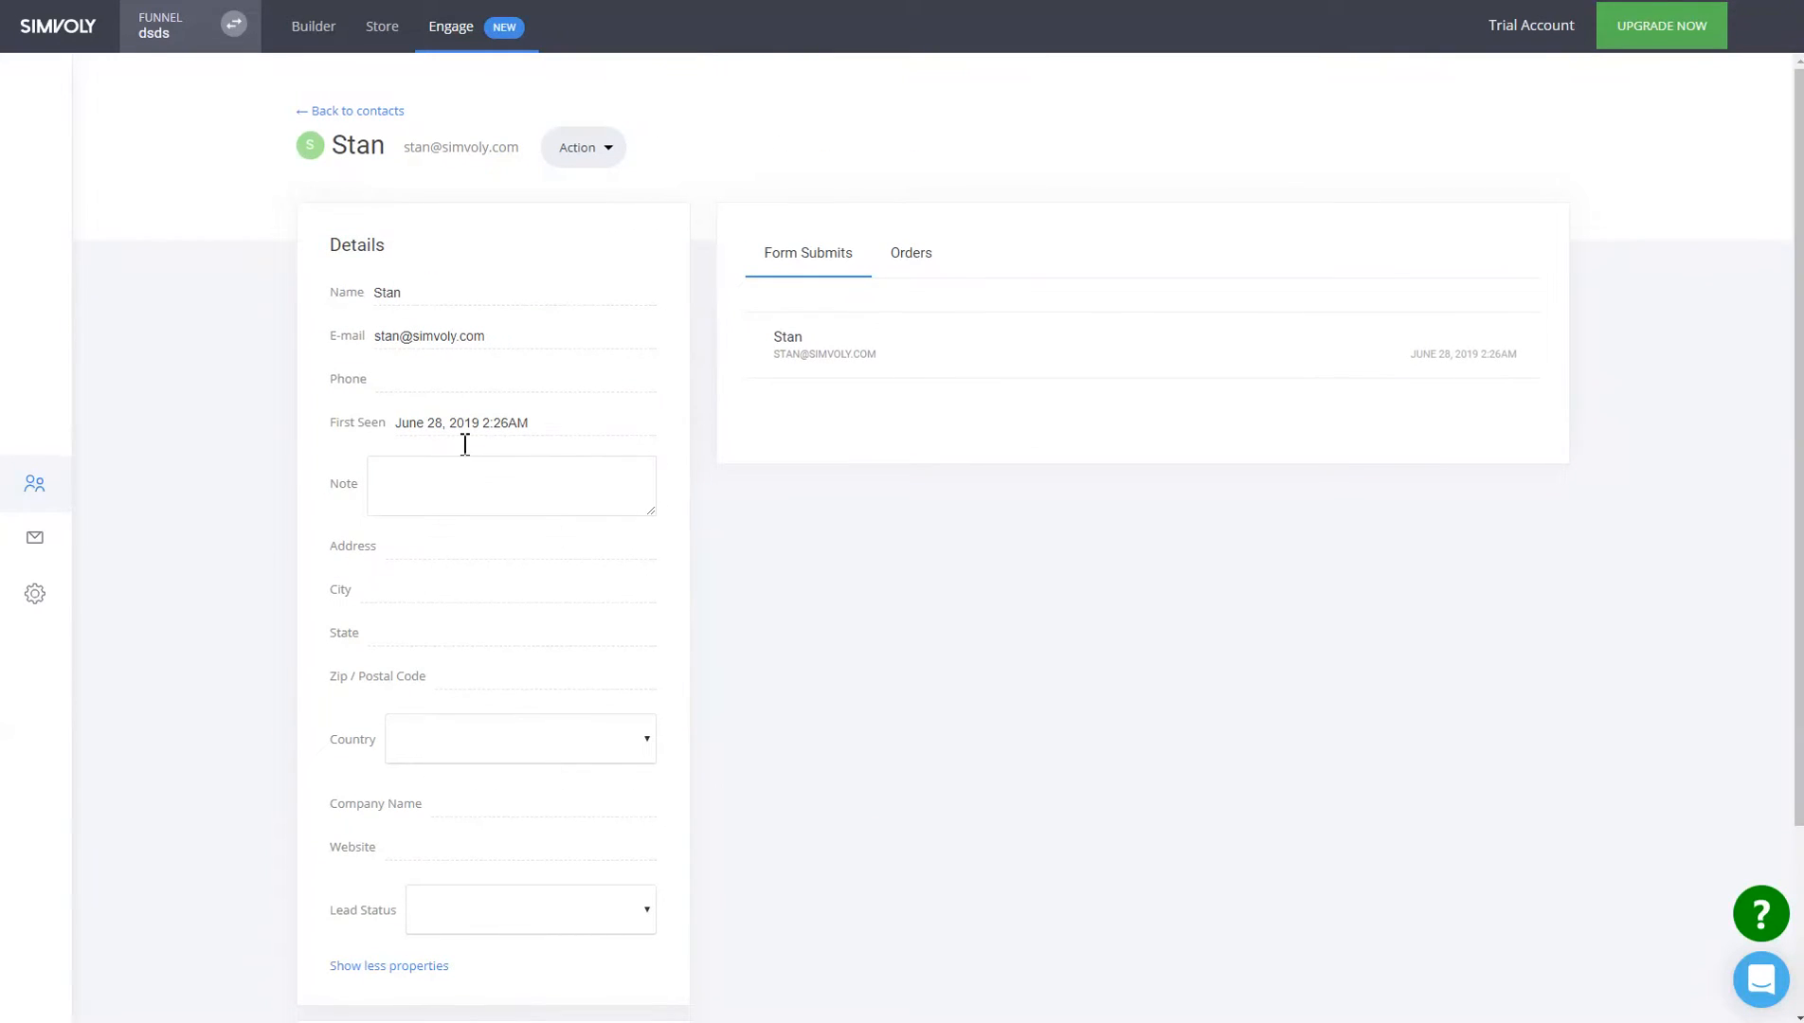
# Check the contact's Action menu and Orders tab, then return to the contacts list.
pyautogui.click(581, 152)
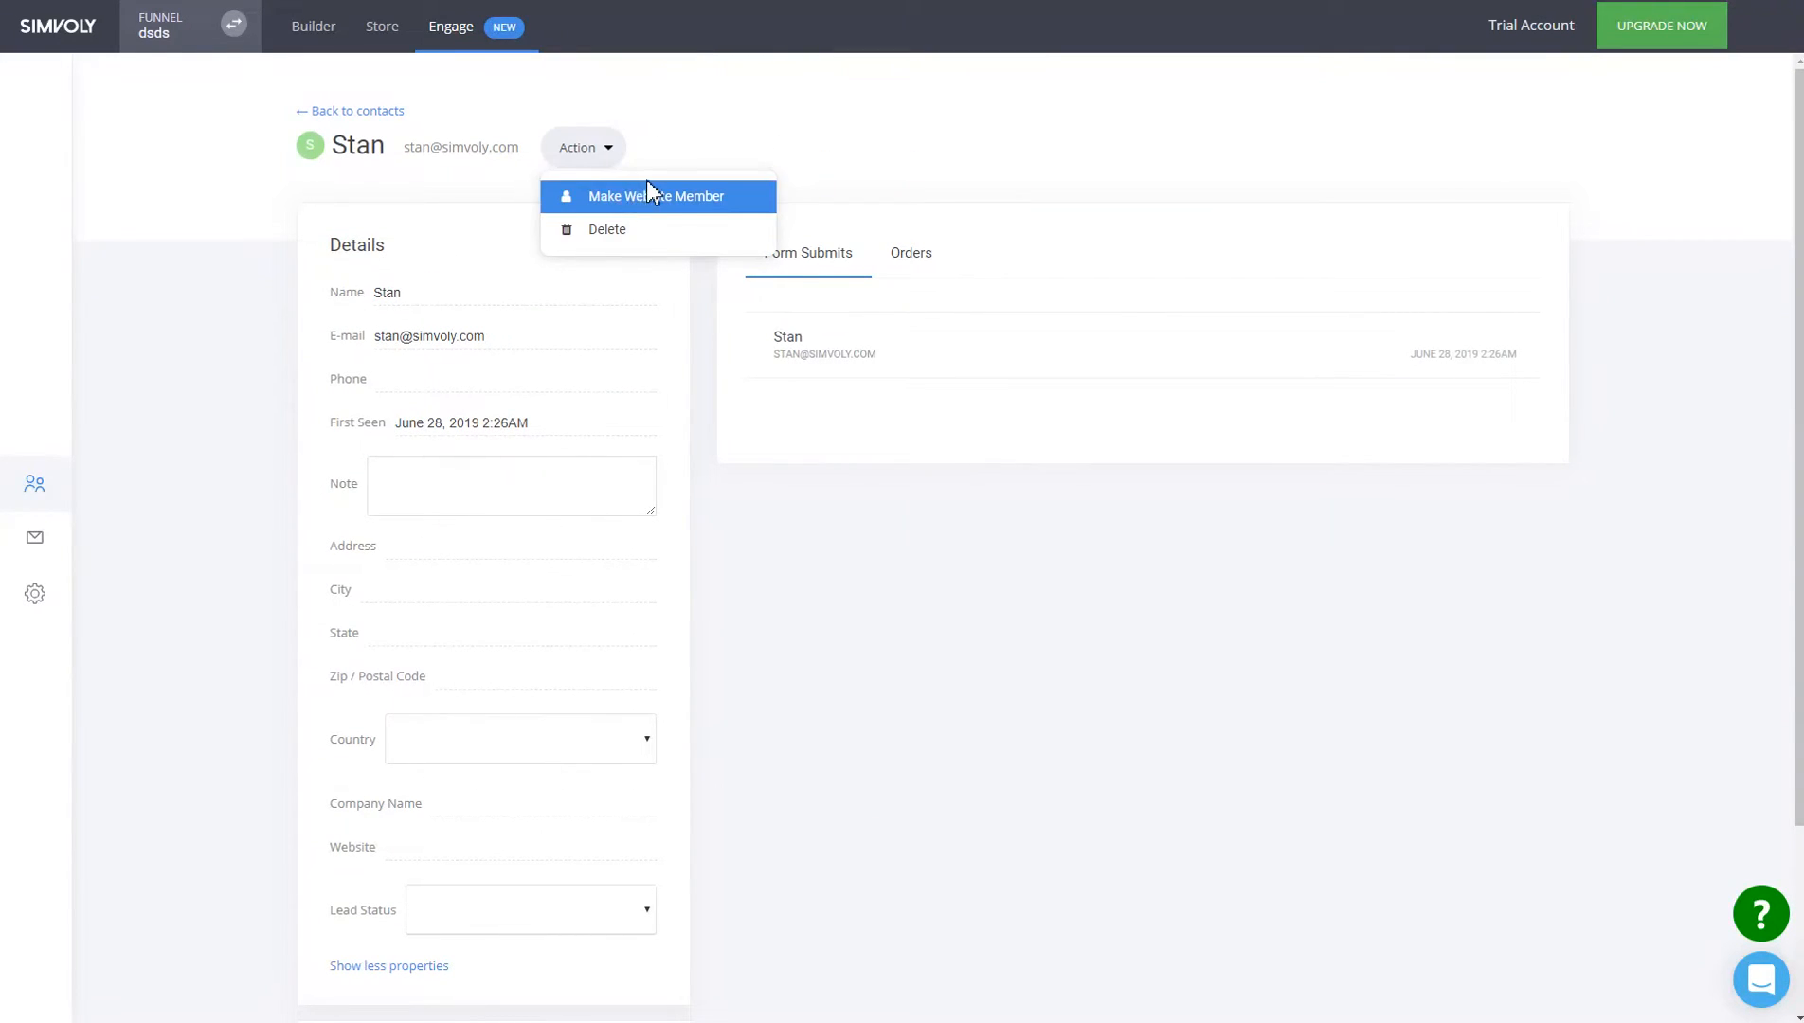
pyautogui.click(1039, 532)
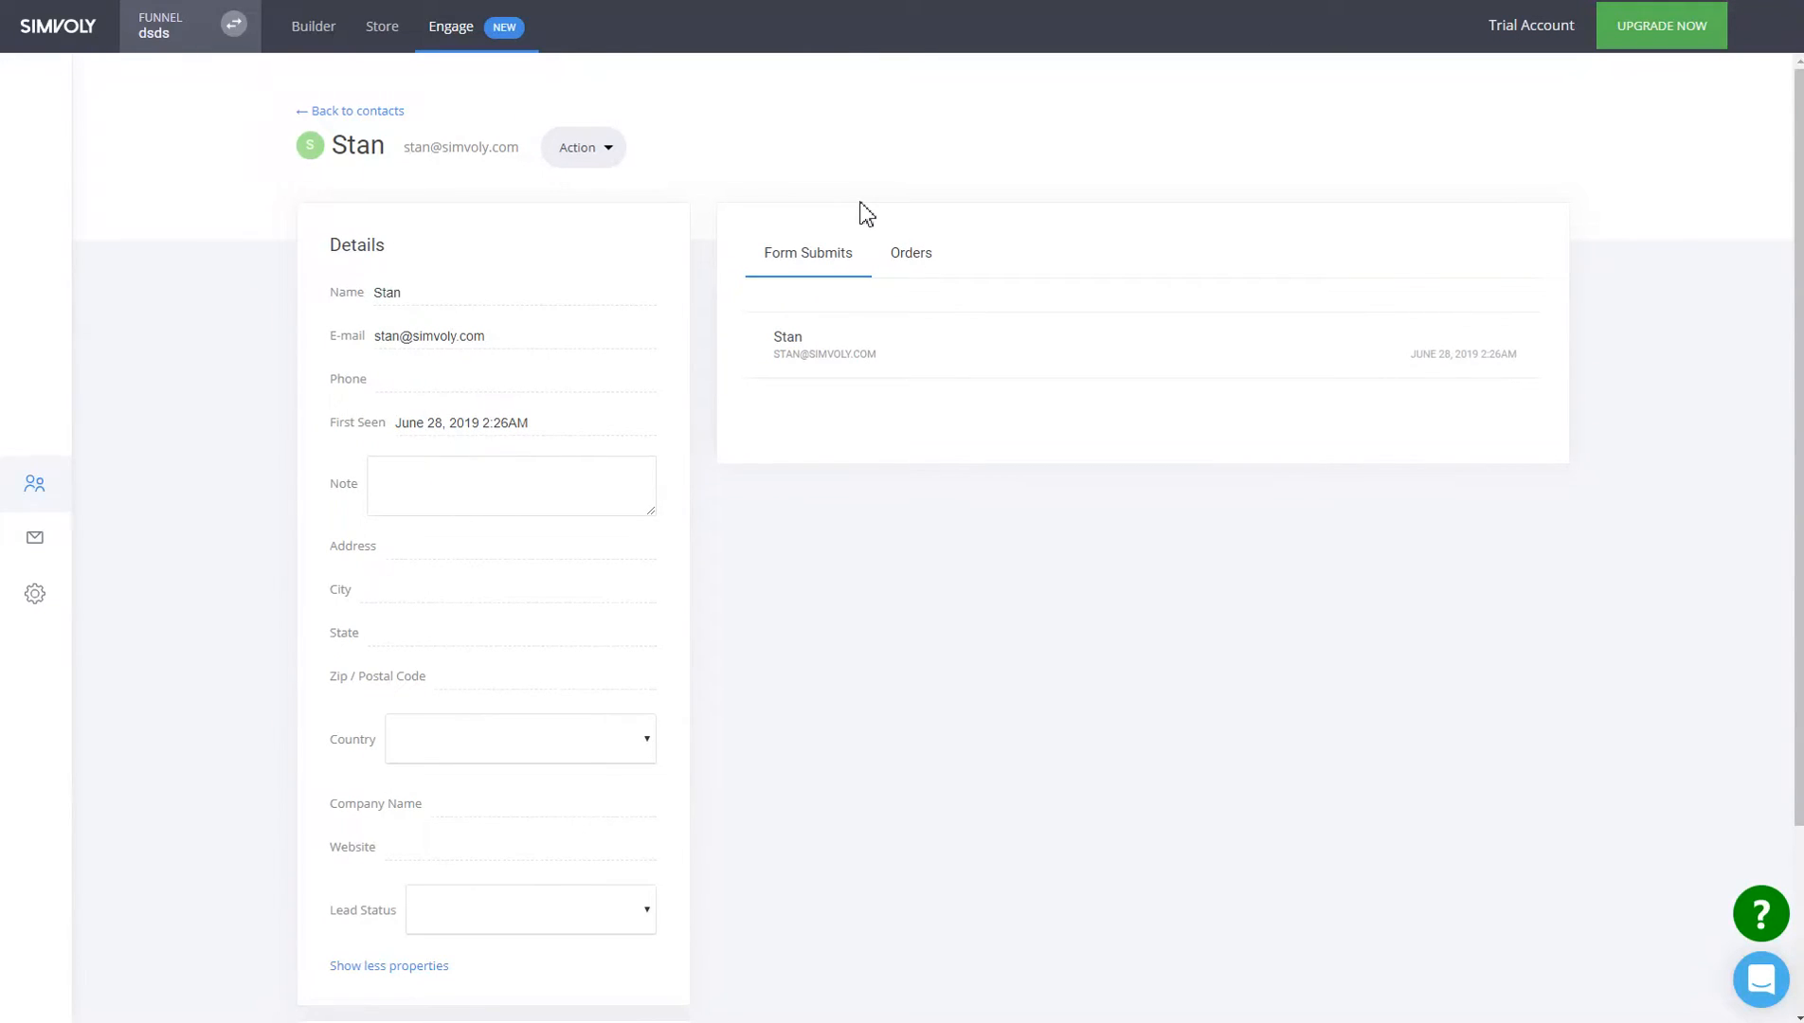
pyautogui.click(937, 266)
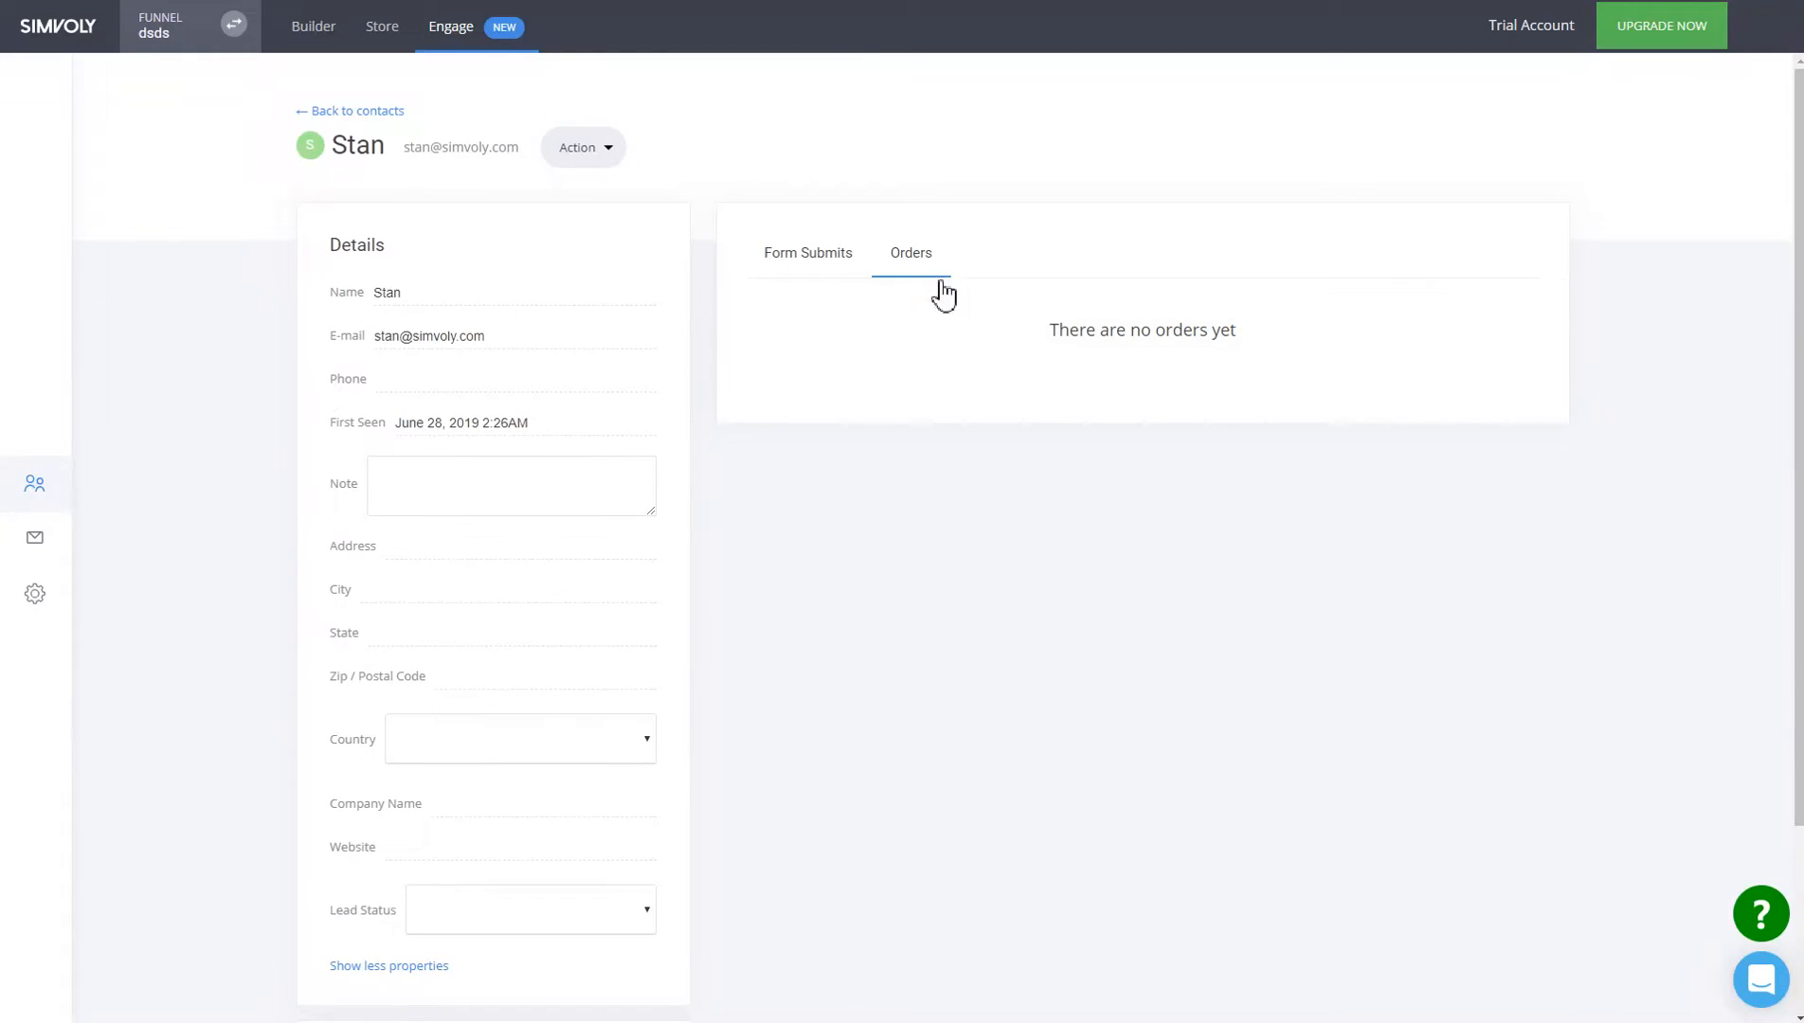
pyautogui.click(389, 114)
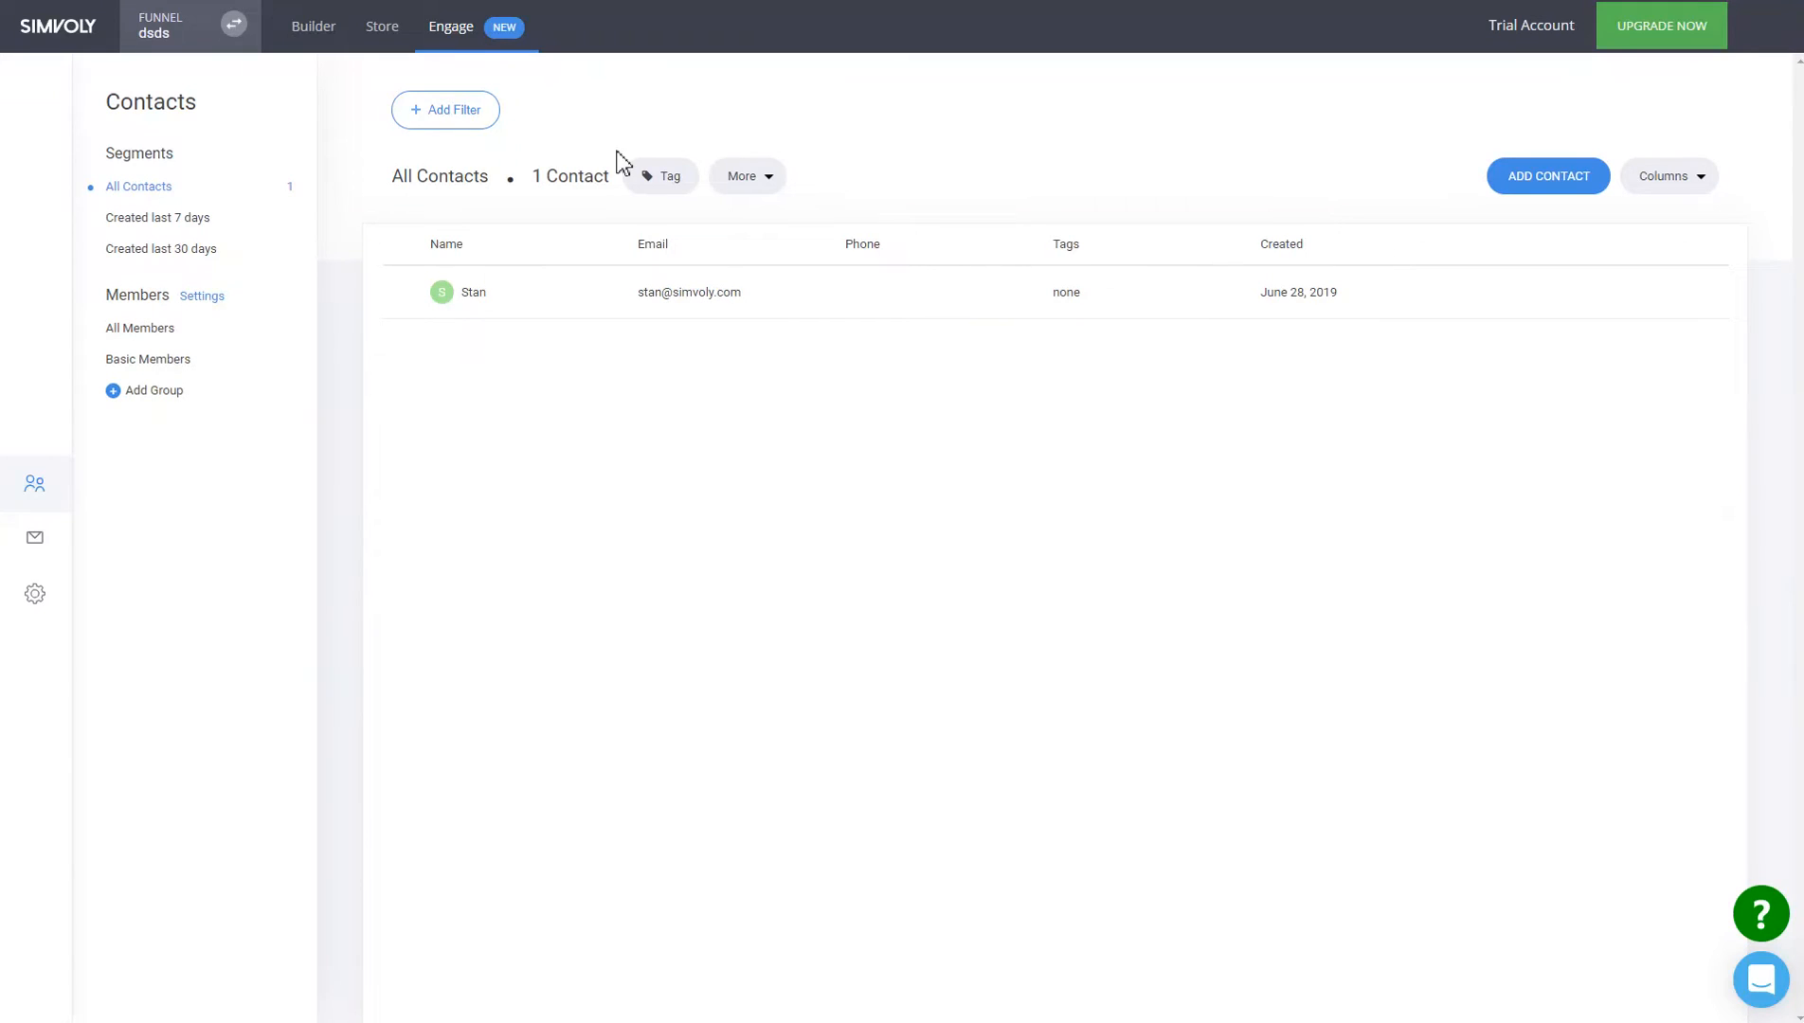
# Filter the contacts by Name contains 'stan'.
pyautogui.click(479, 123)
pyautogui.click(557, 161)
pyautogui.click(520, 206)
pyautogui.click(439, 304)
pyautogui.click(455, 336)
pyautogui.click(483, 317)
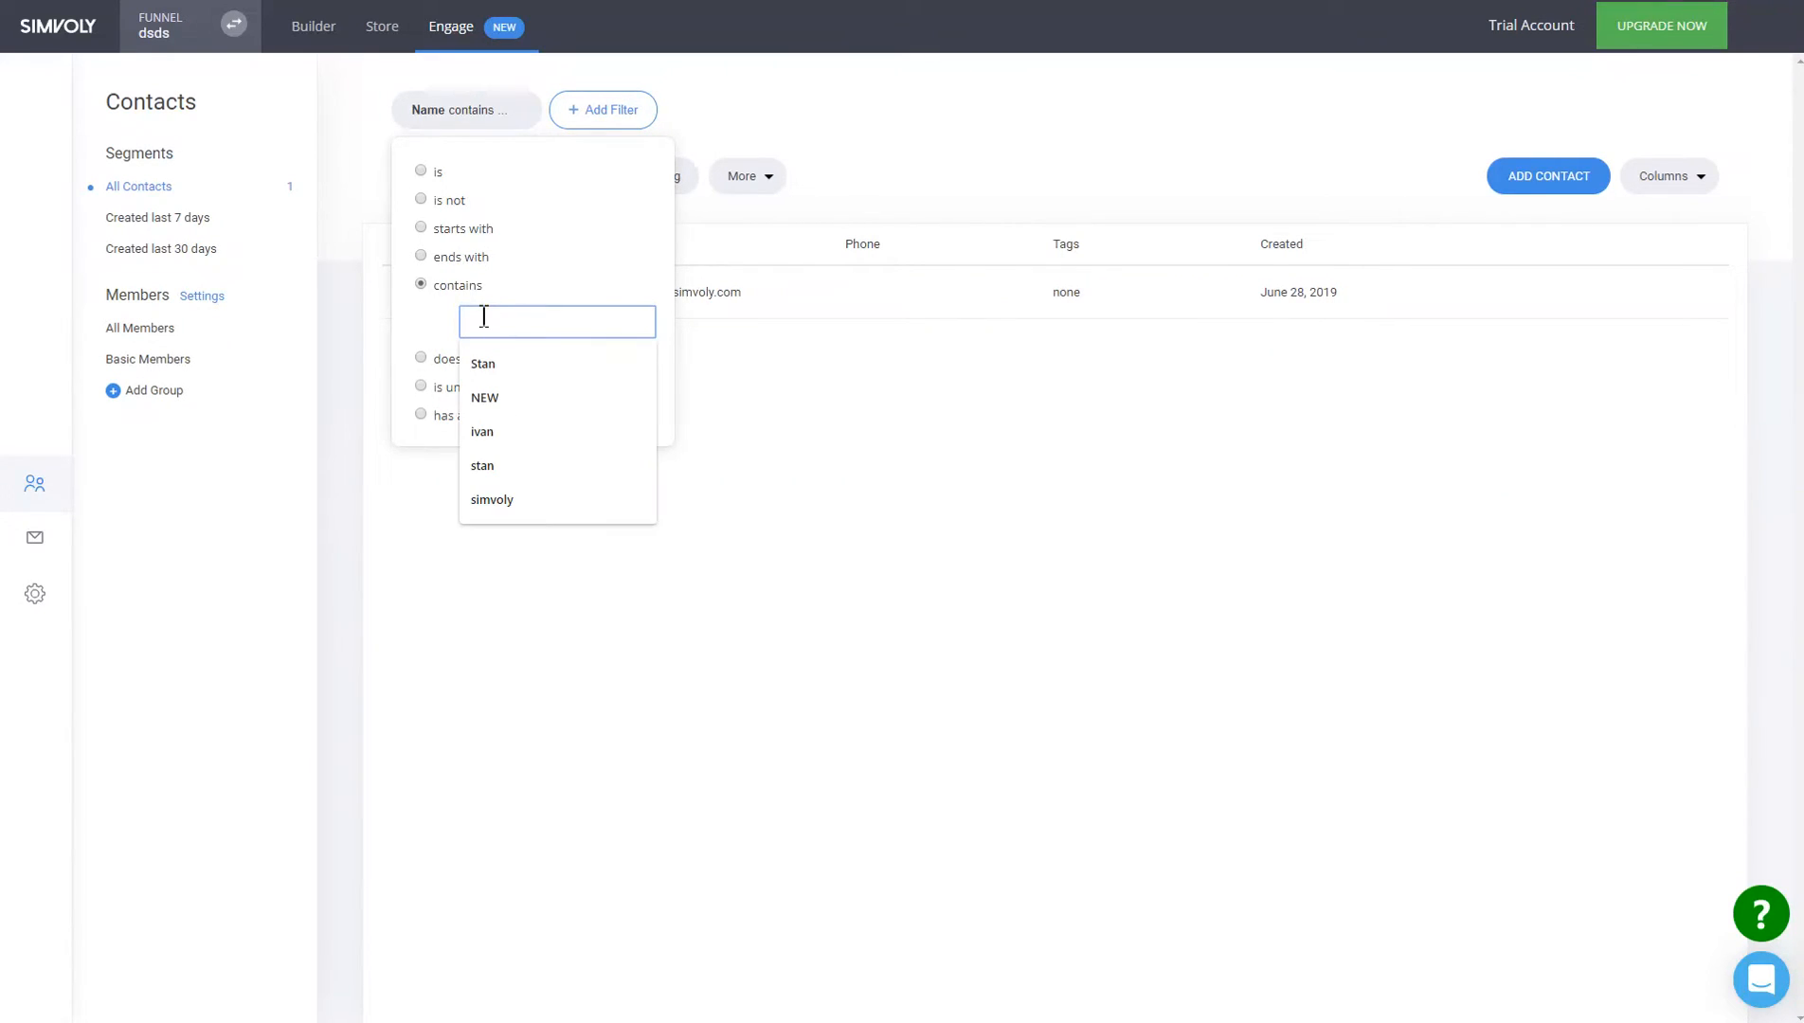
pyautogui.write('stan')
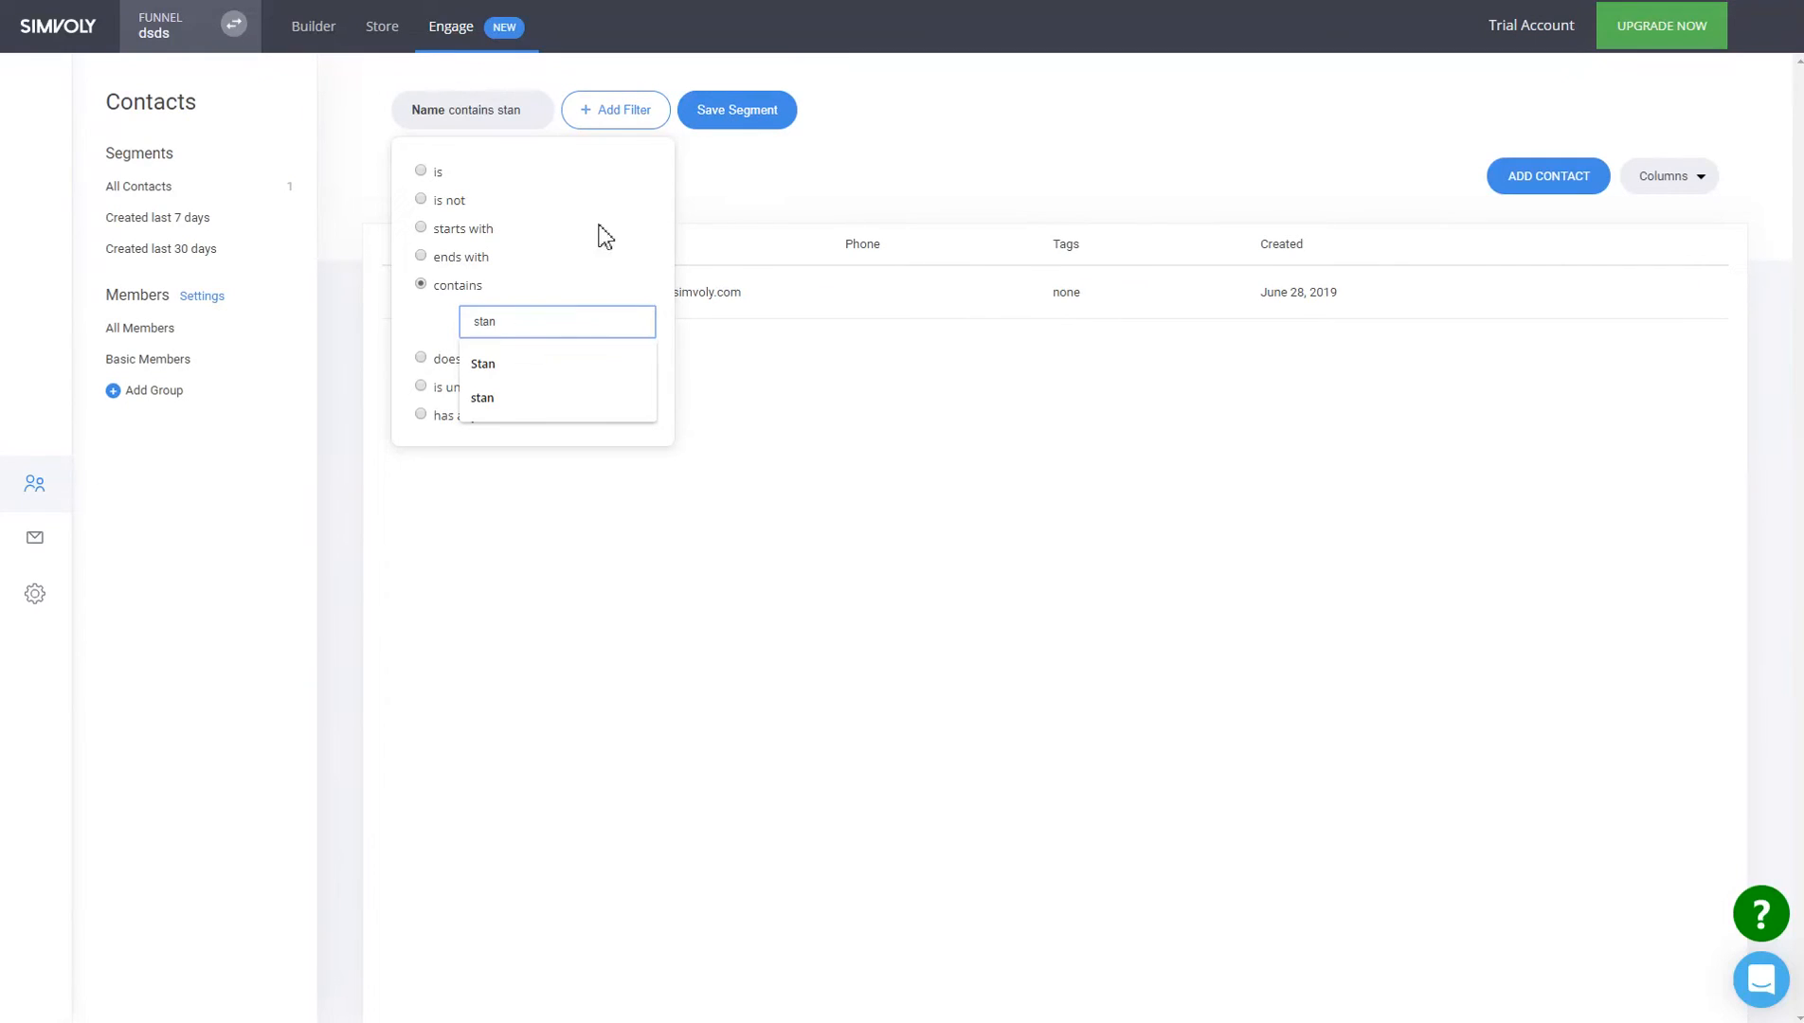
pyautogui.click(788, 224)
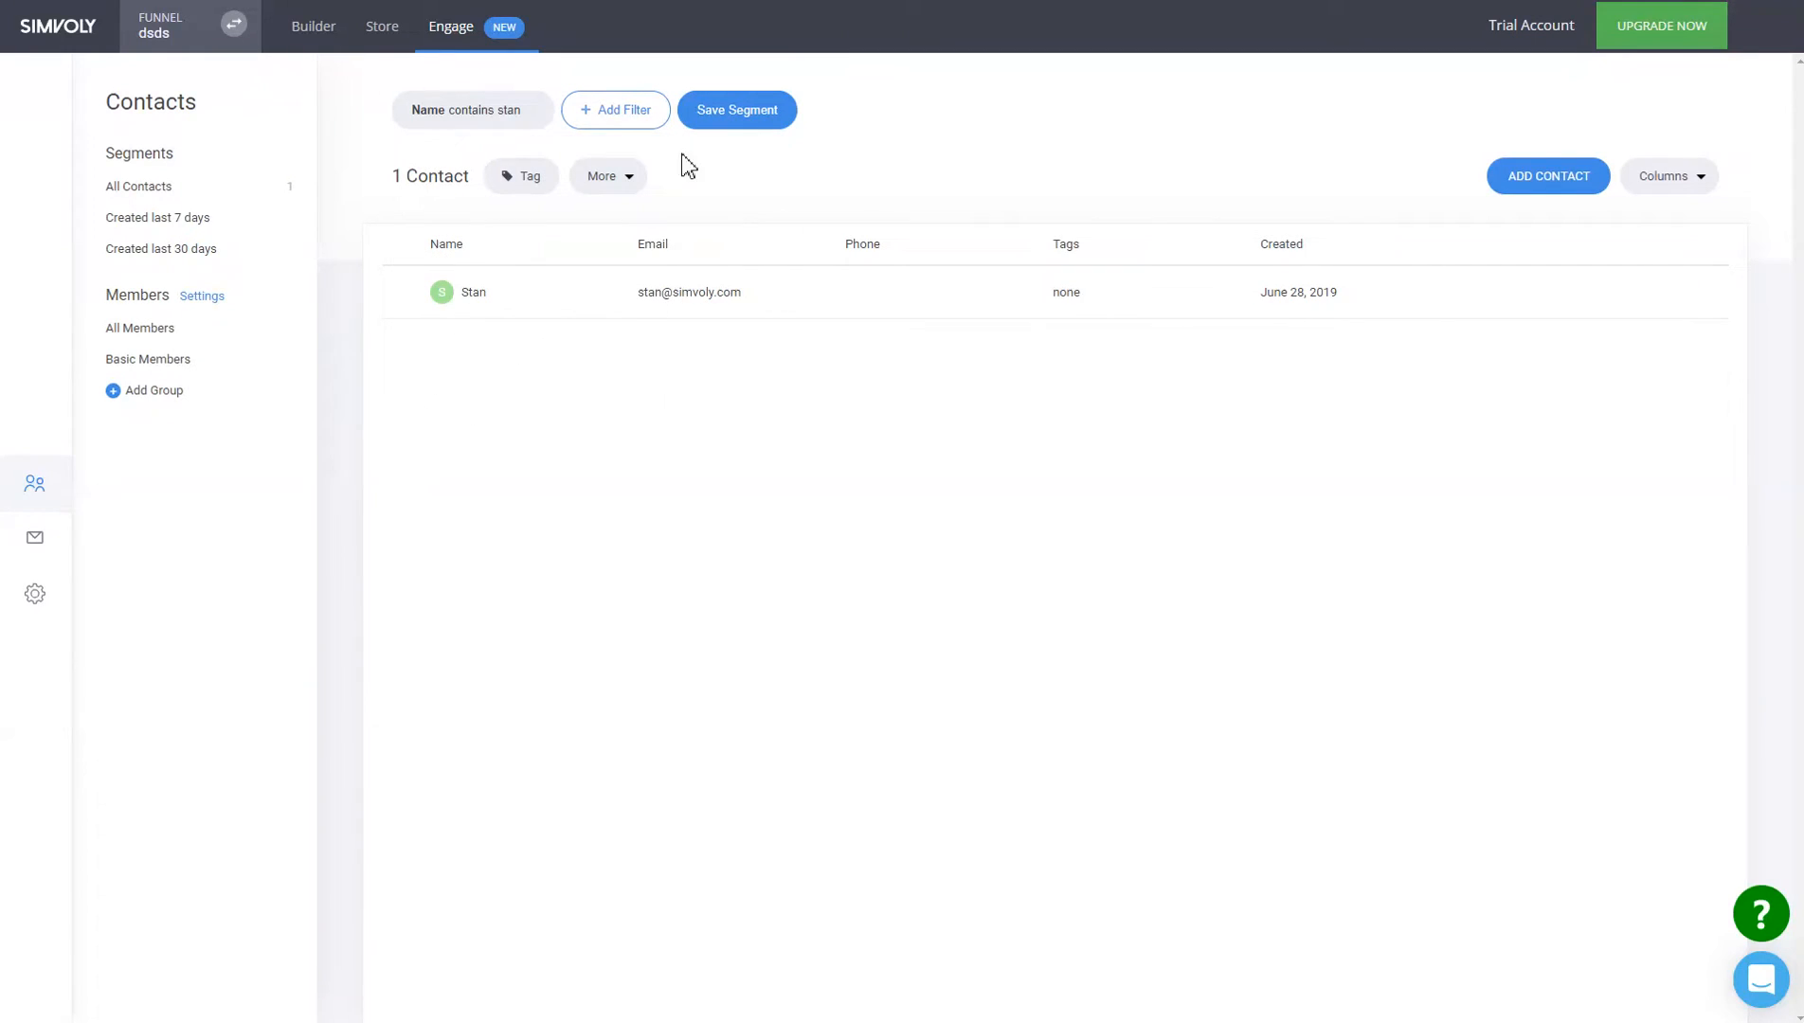
# Save the filter as the segment 'People called Stan' and select it in the sidebar.
pyautogui.click(765, 118)
pyautogui.click(880, 275)
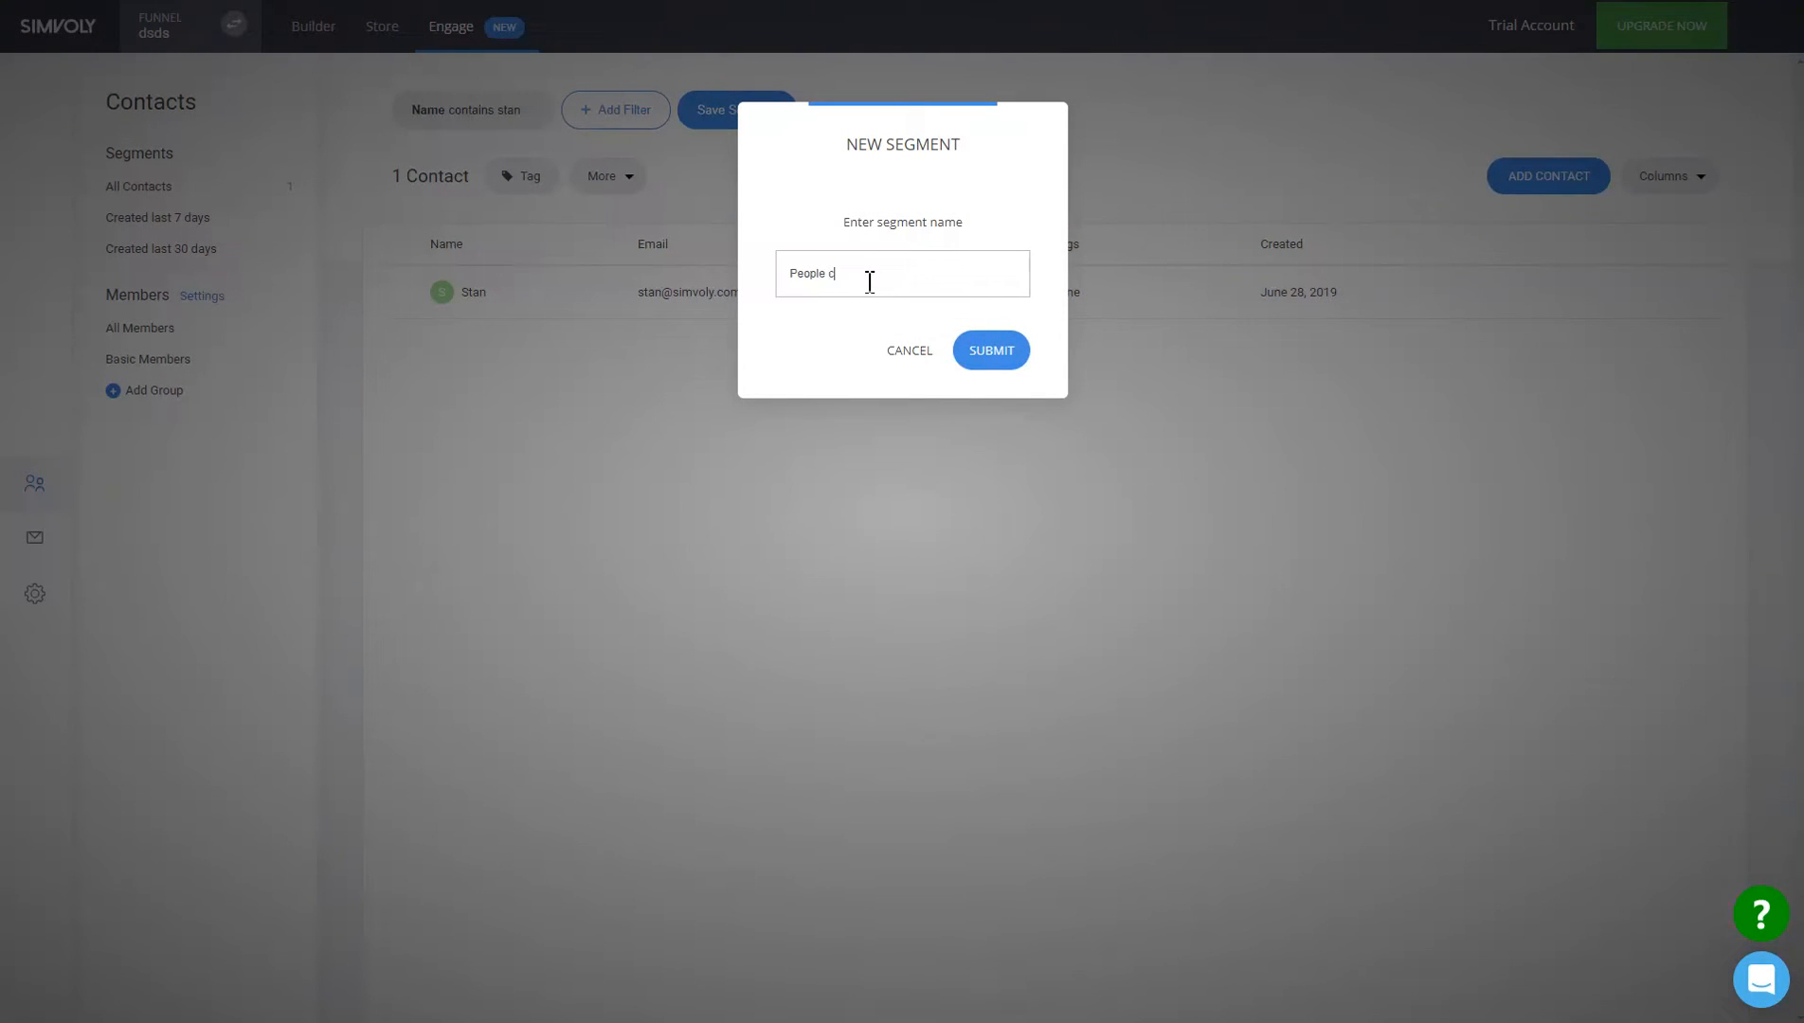
pyautogui.click(949, 347)
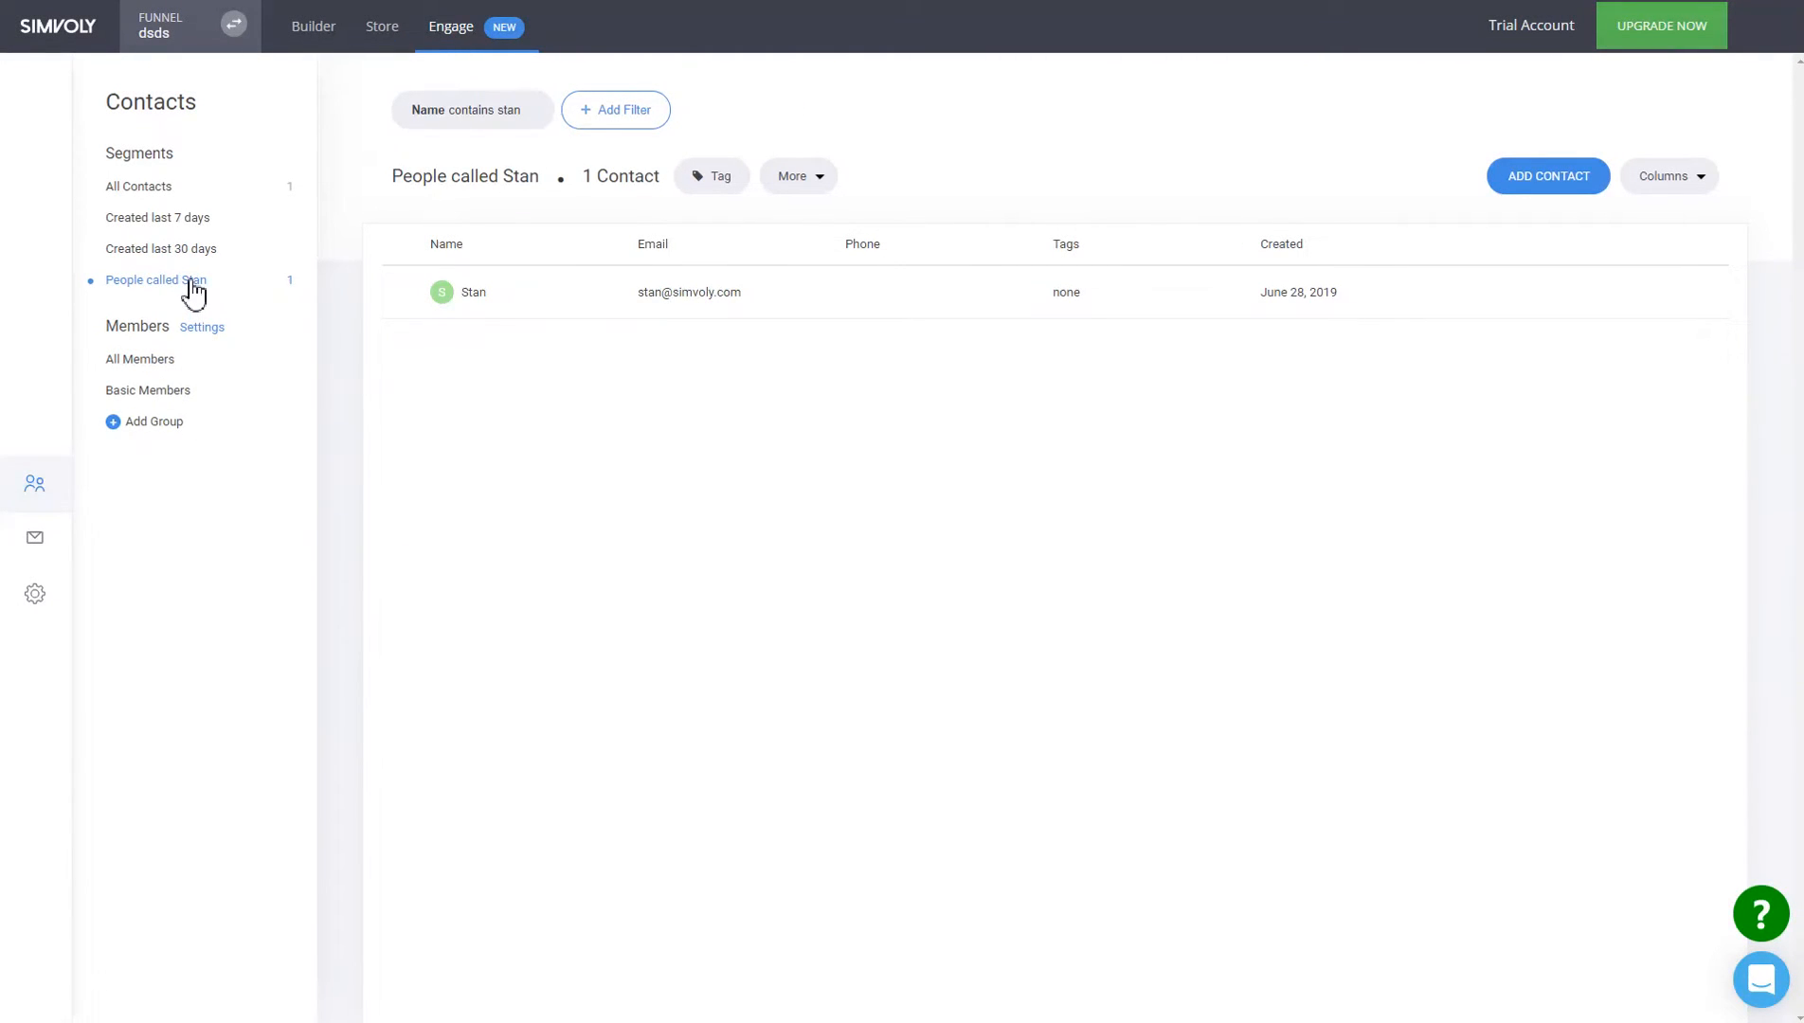
pyautogui.click(188, 251)
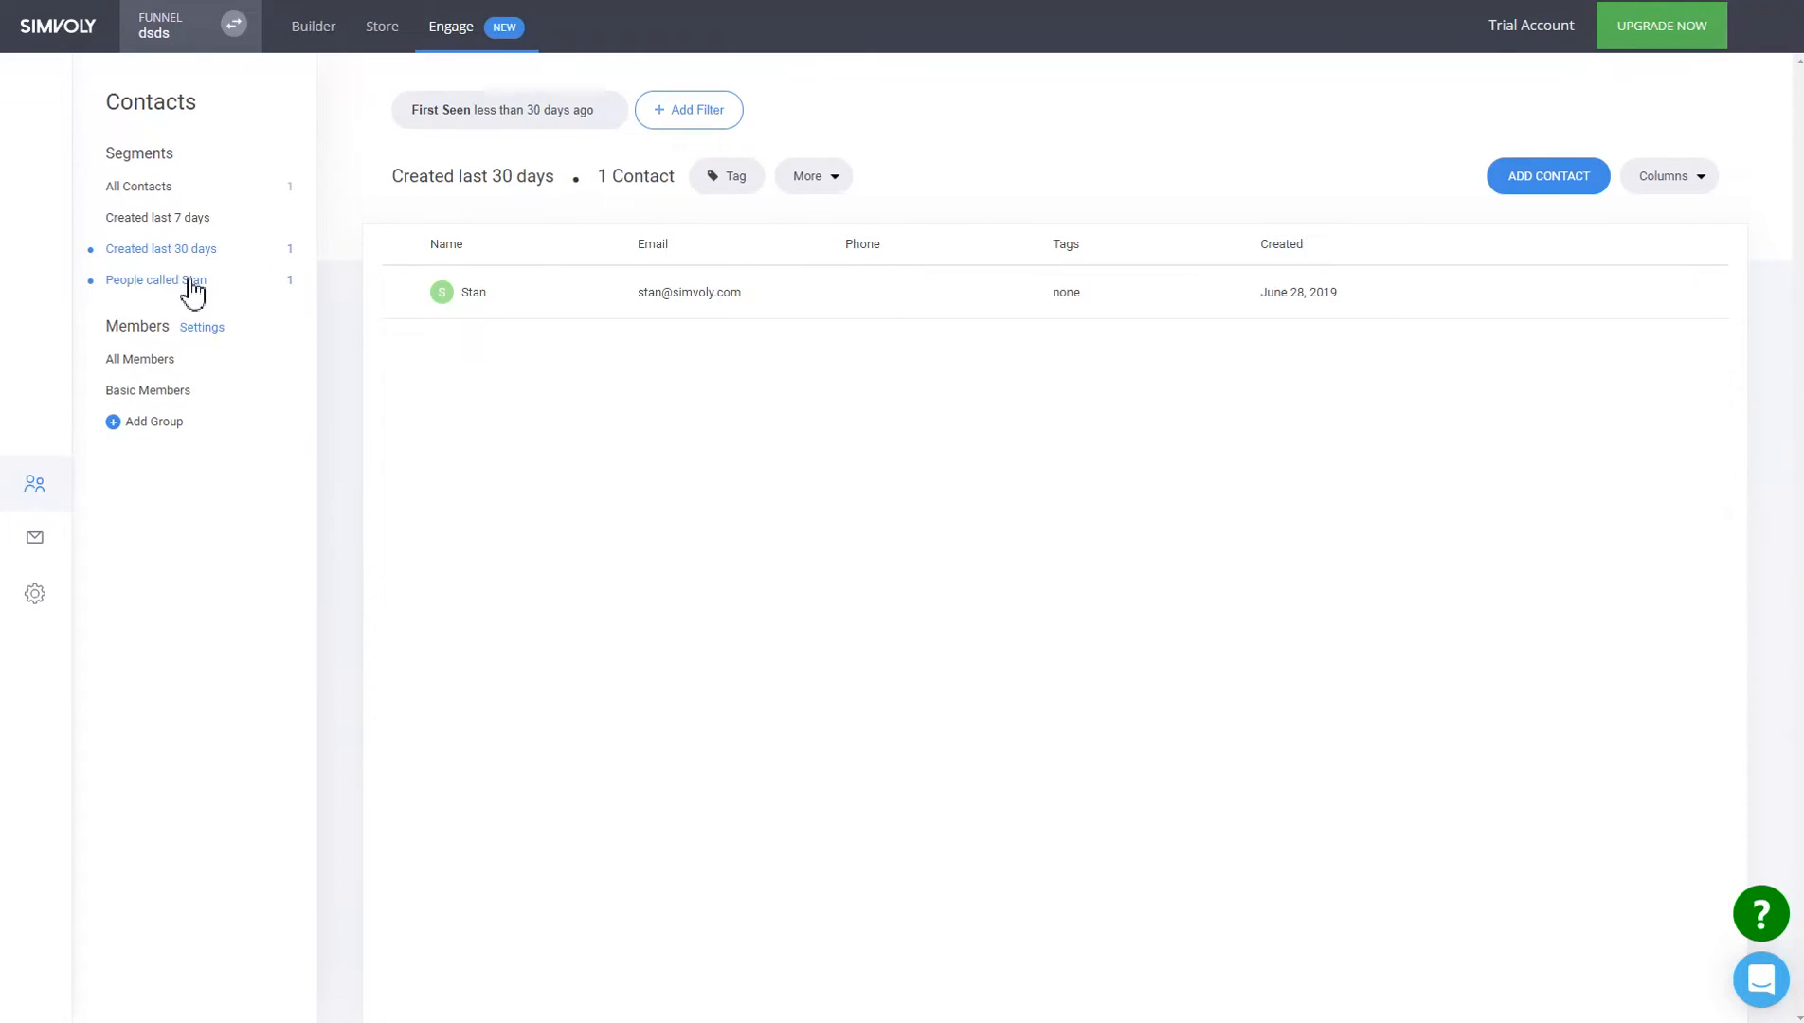
pyautogui.click(192, 284)
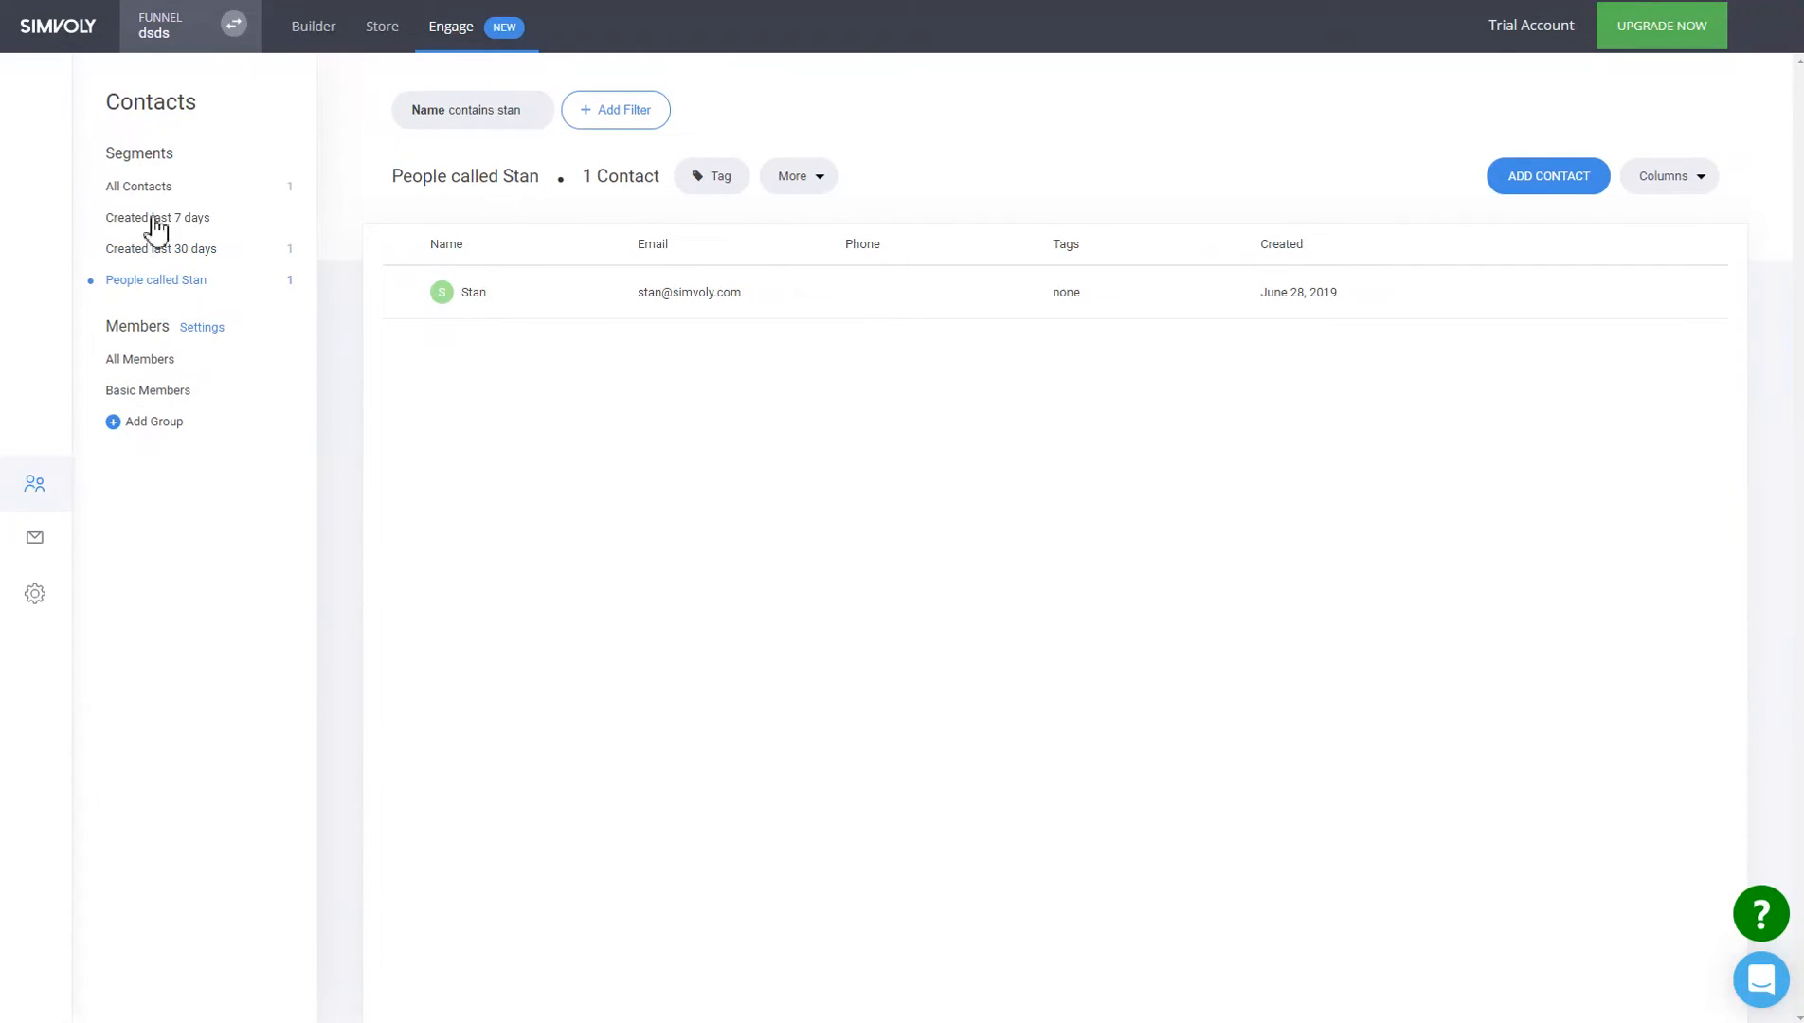
pyautogui.click(311, 34)
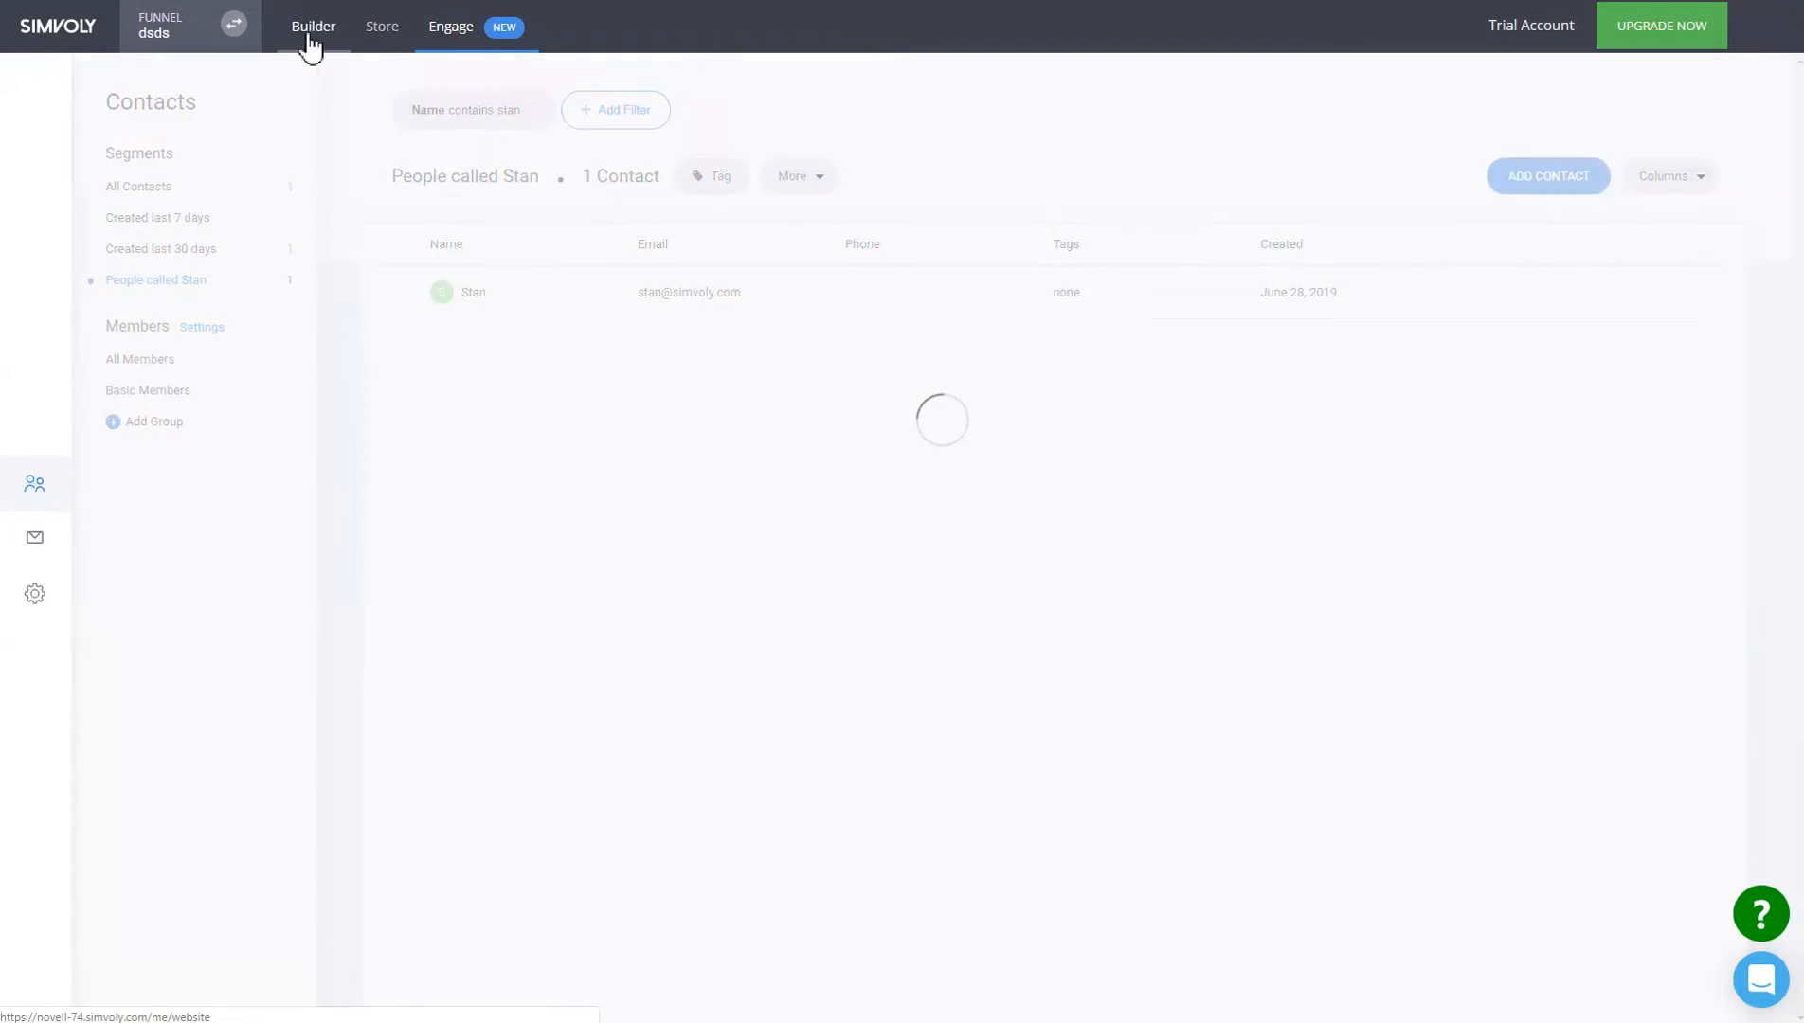
# Return to Engage and show the 'People called Stan' segment.
pyautogui.click(464, 28)
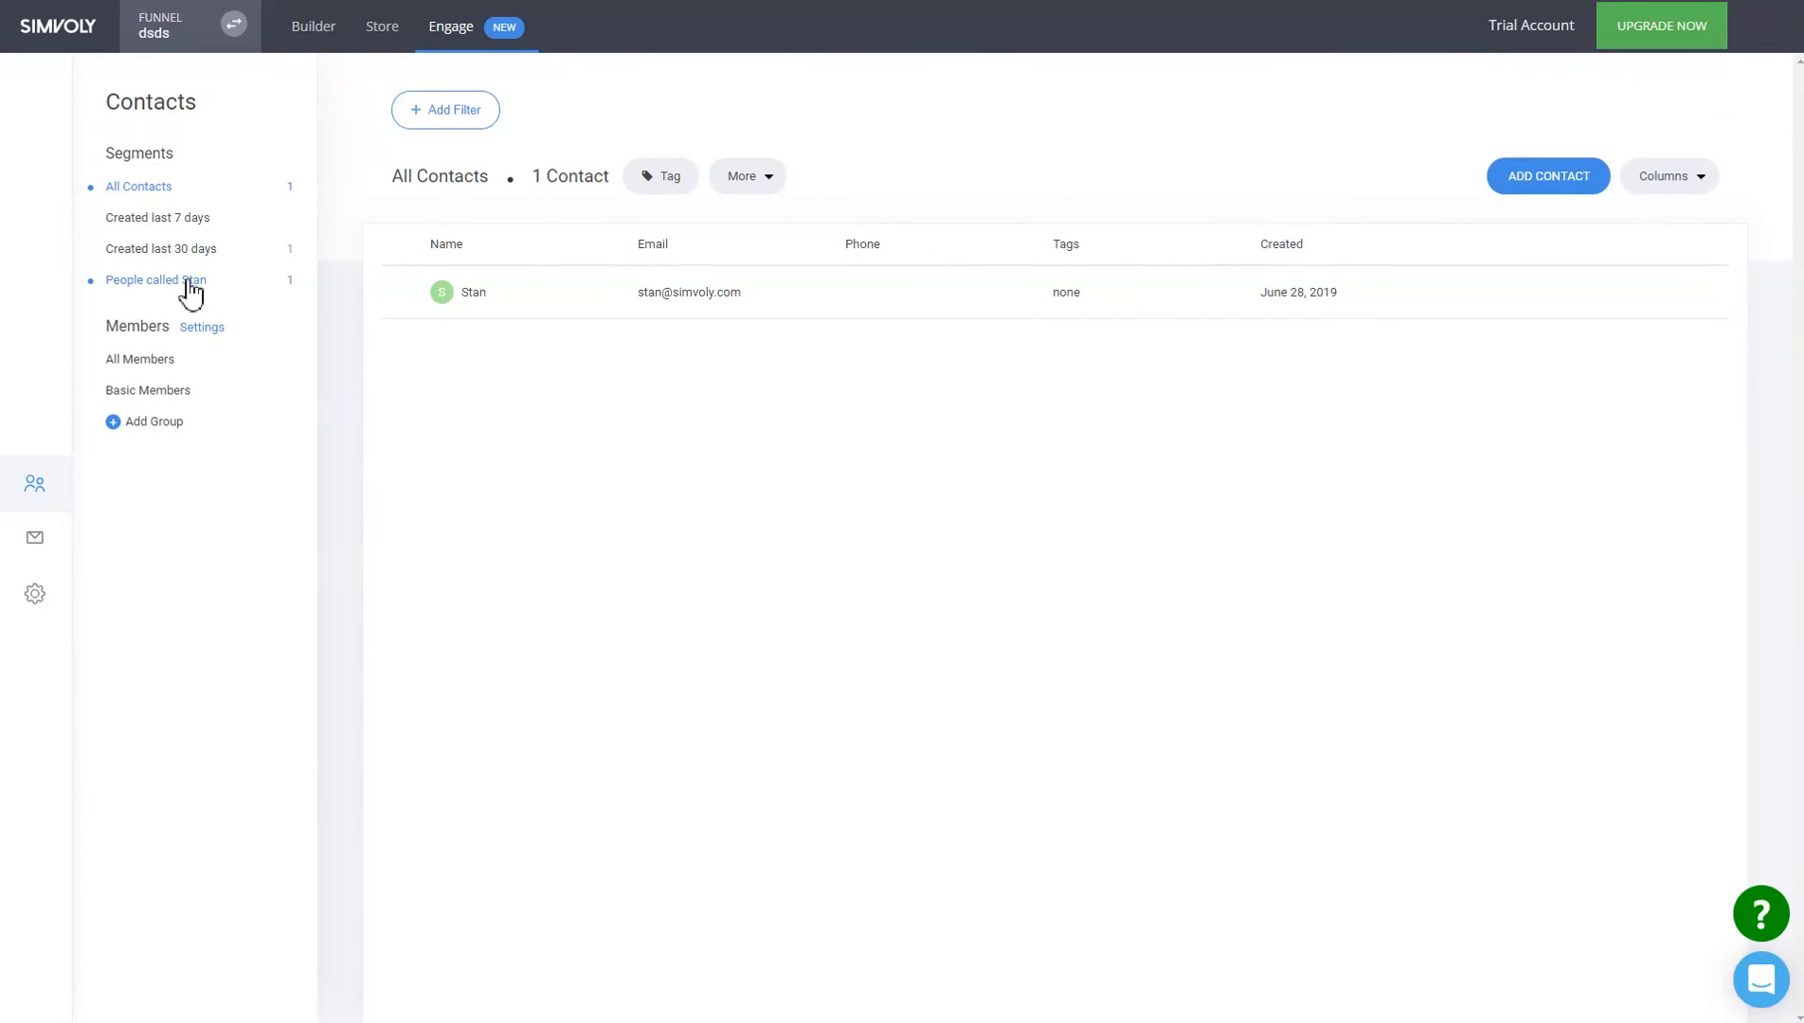
pyautogui.click(193, 284)
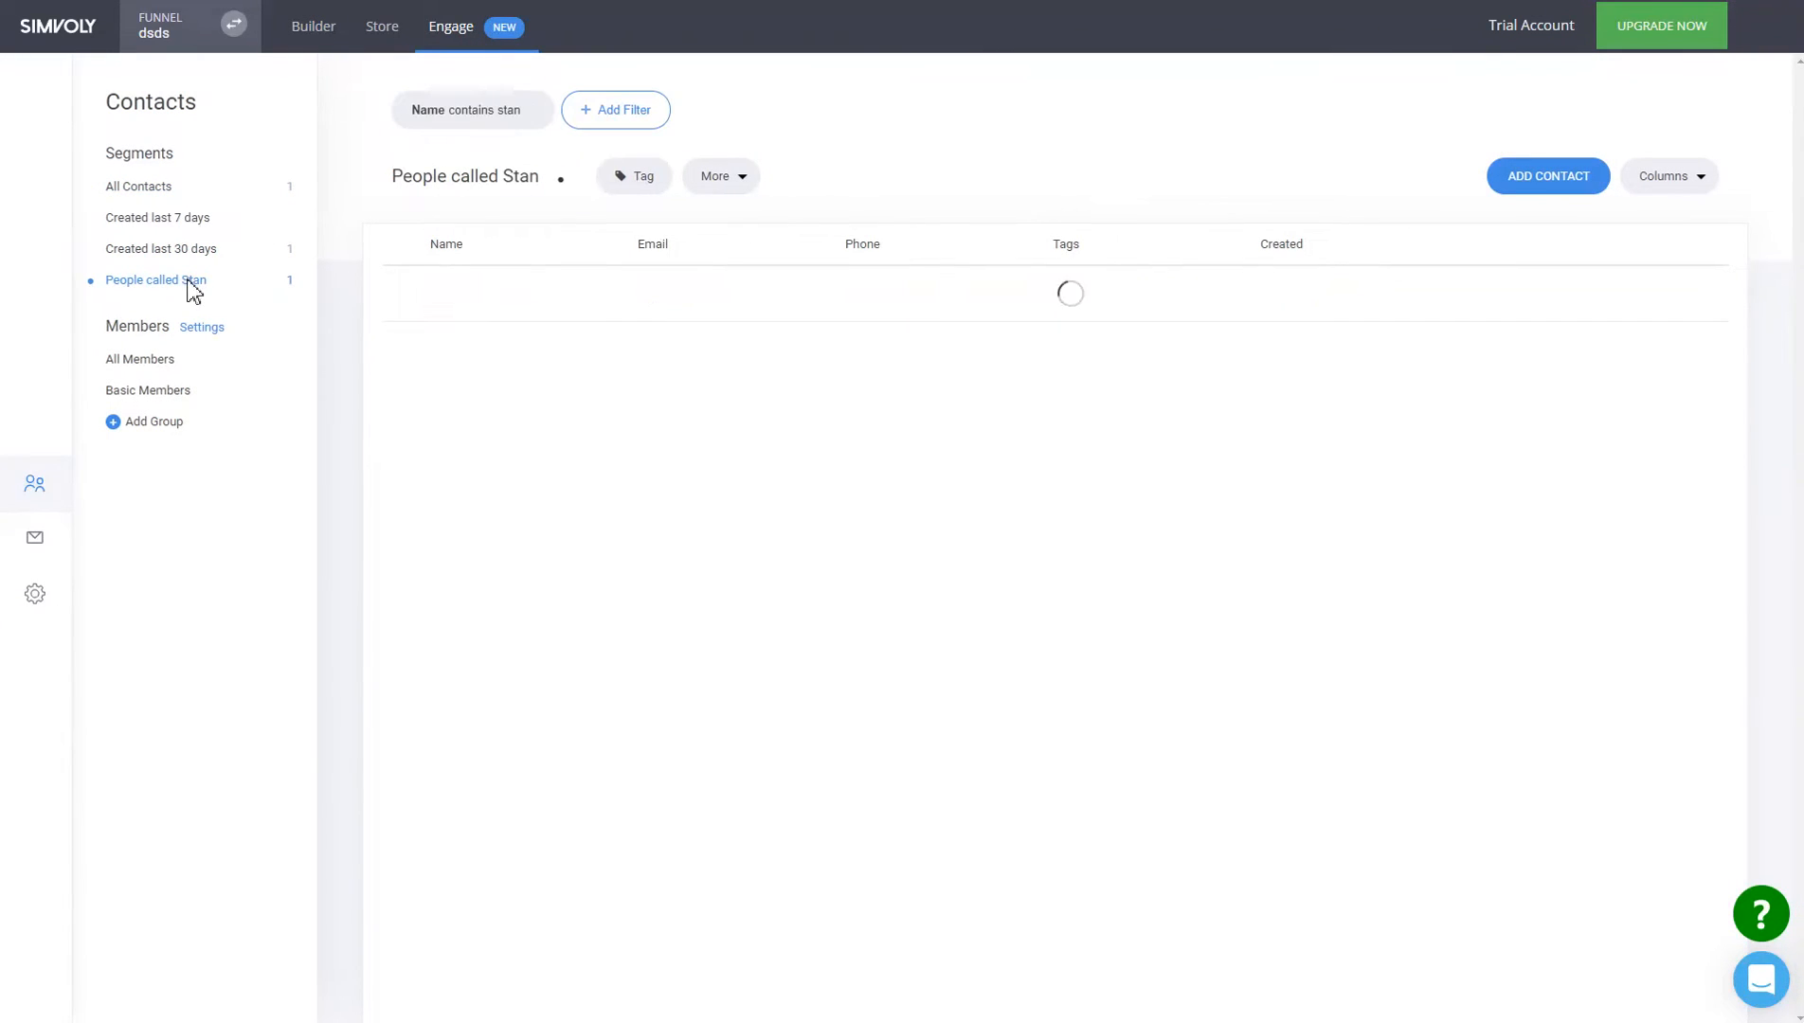
pyautogui.click(625, 121)
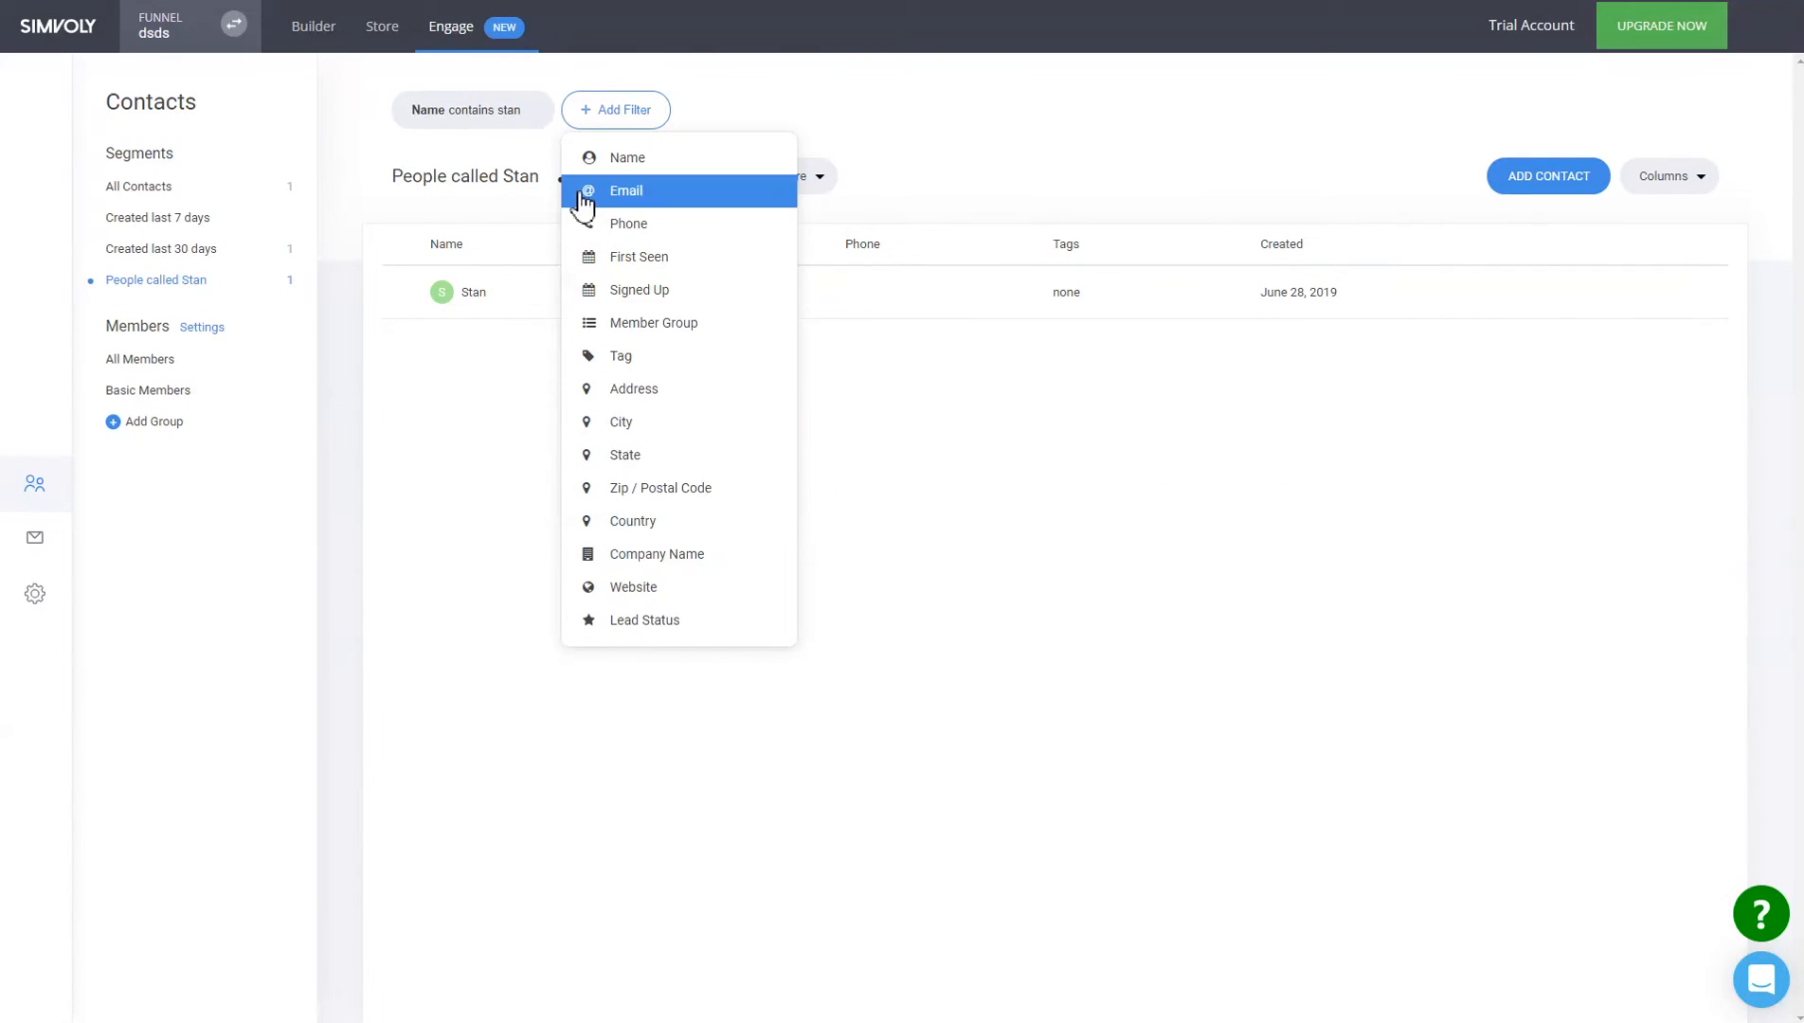
pyautogui.click(732, 121)
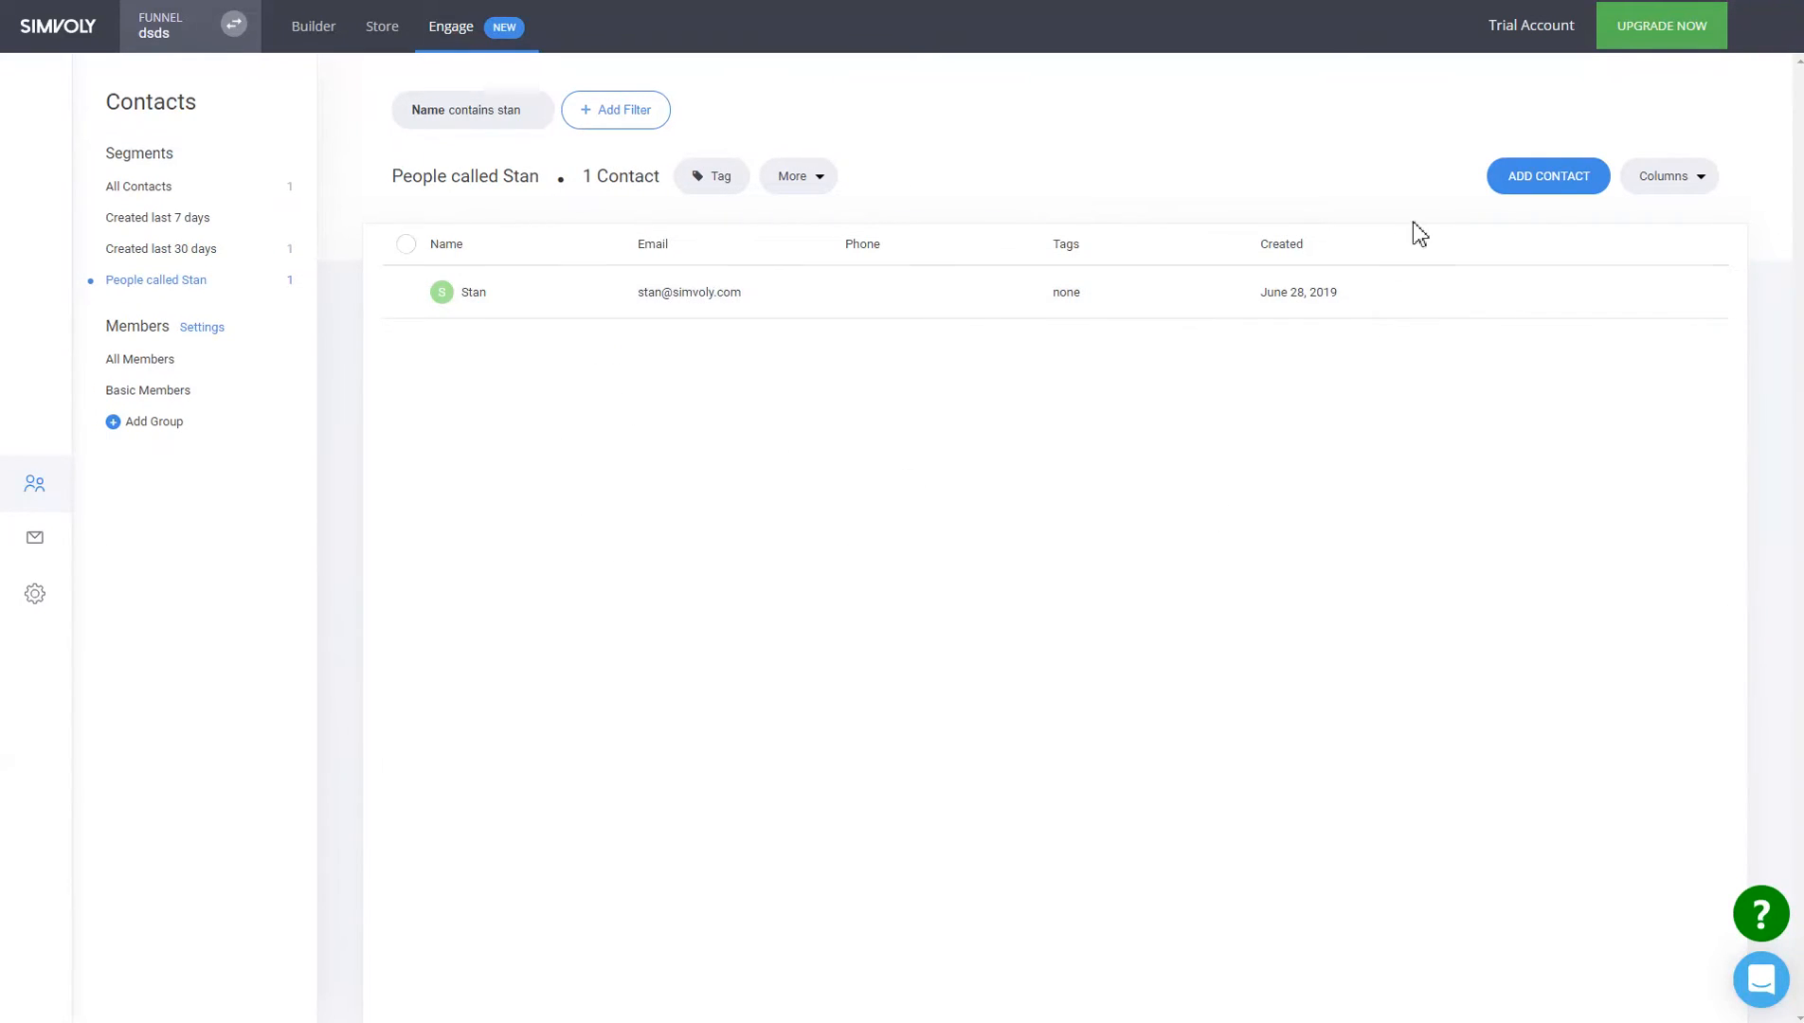
# Add the Lead Status column to the contacts table and open Stan's contact details.
pyautogui.click(1673, 180)
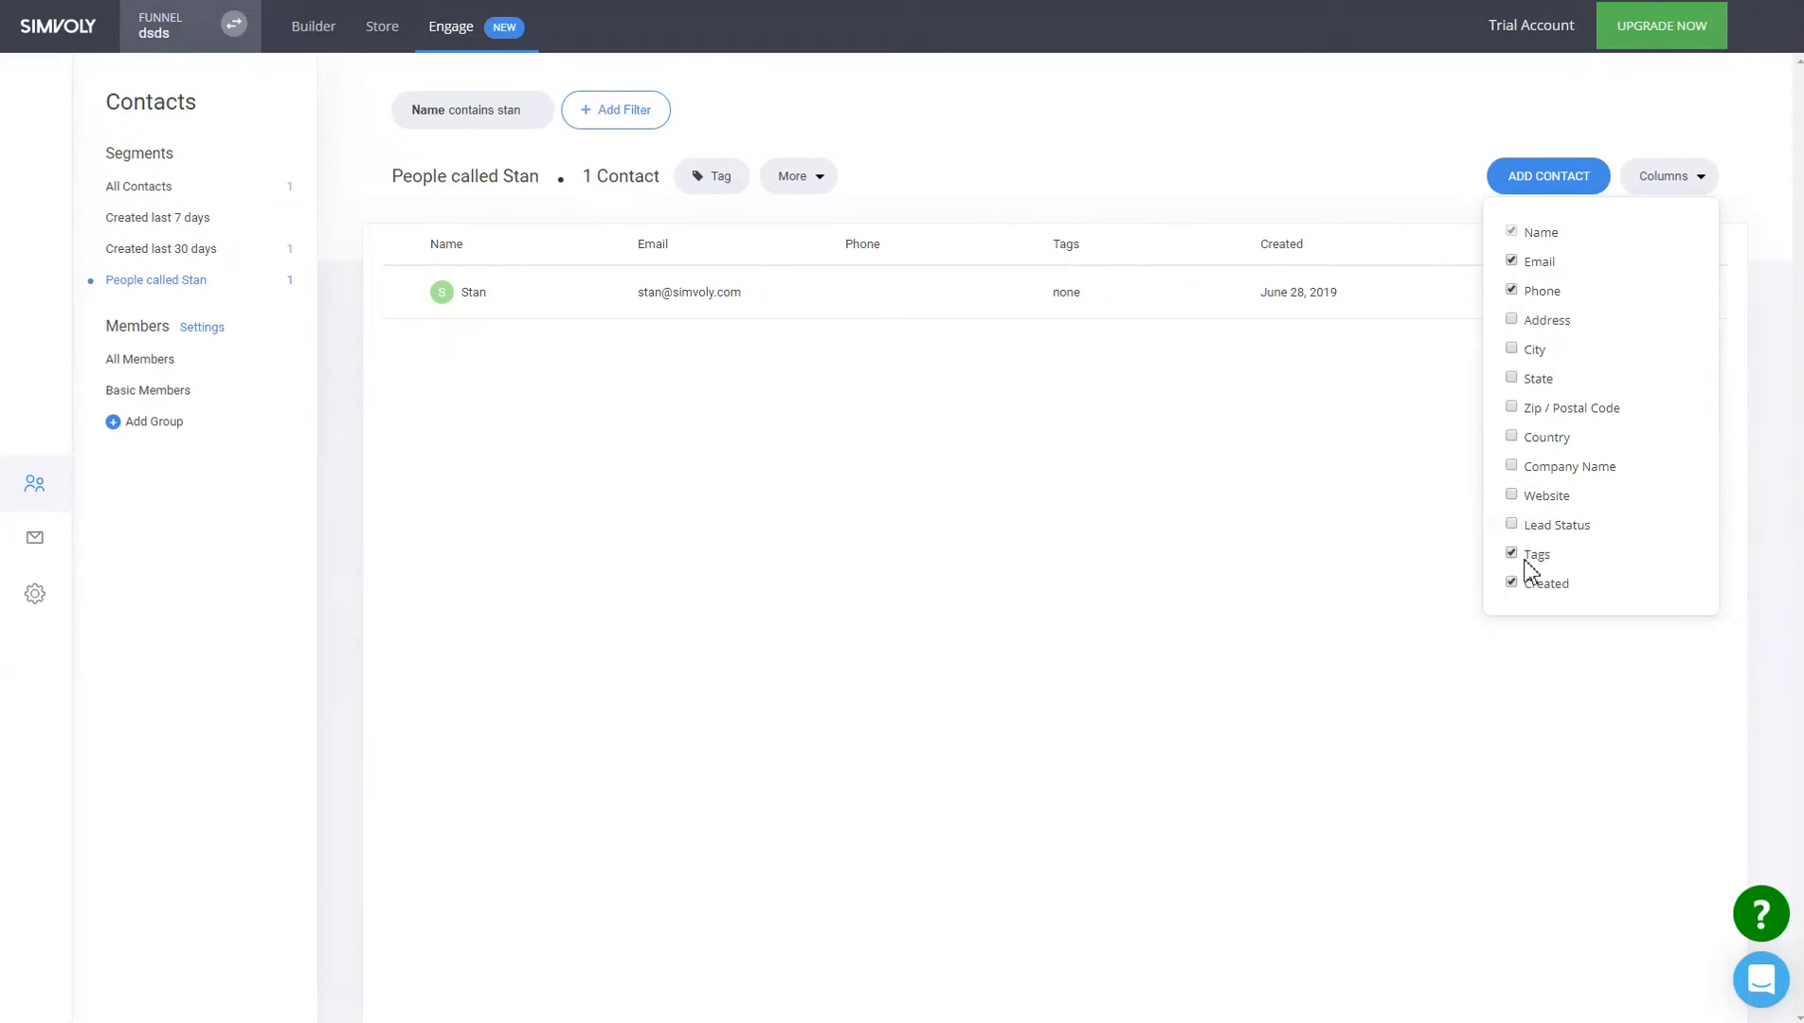
pyautogui.click(1550, 524)
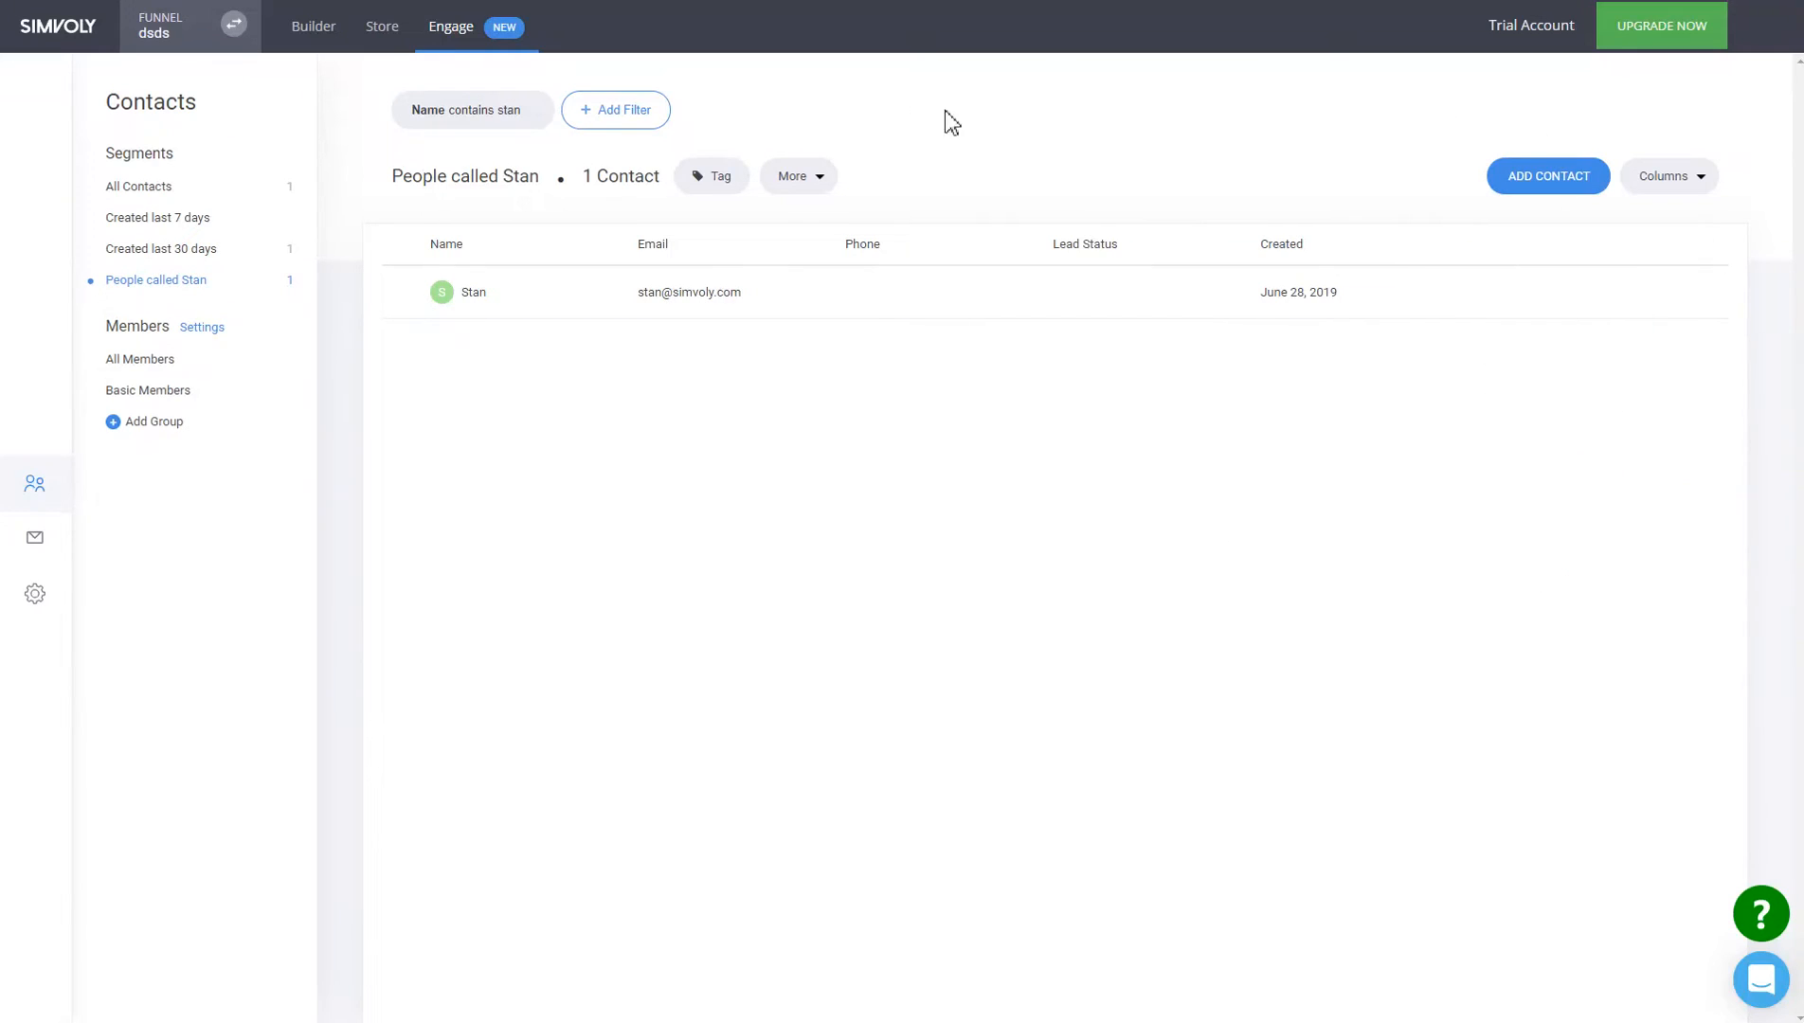
pyautogui.click(698, 295)
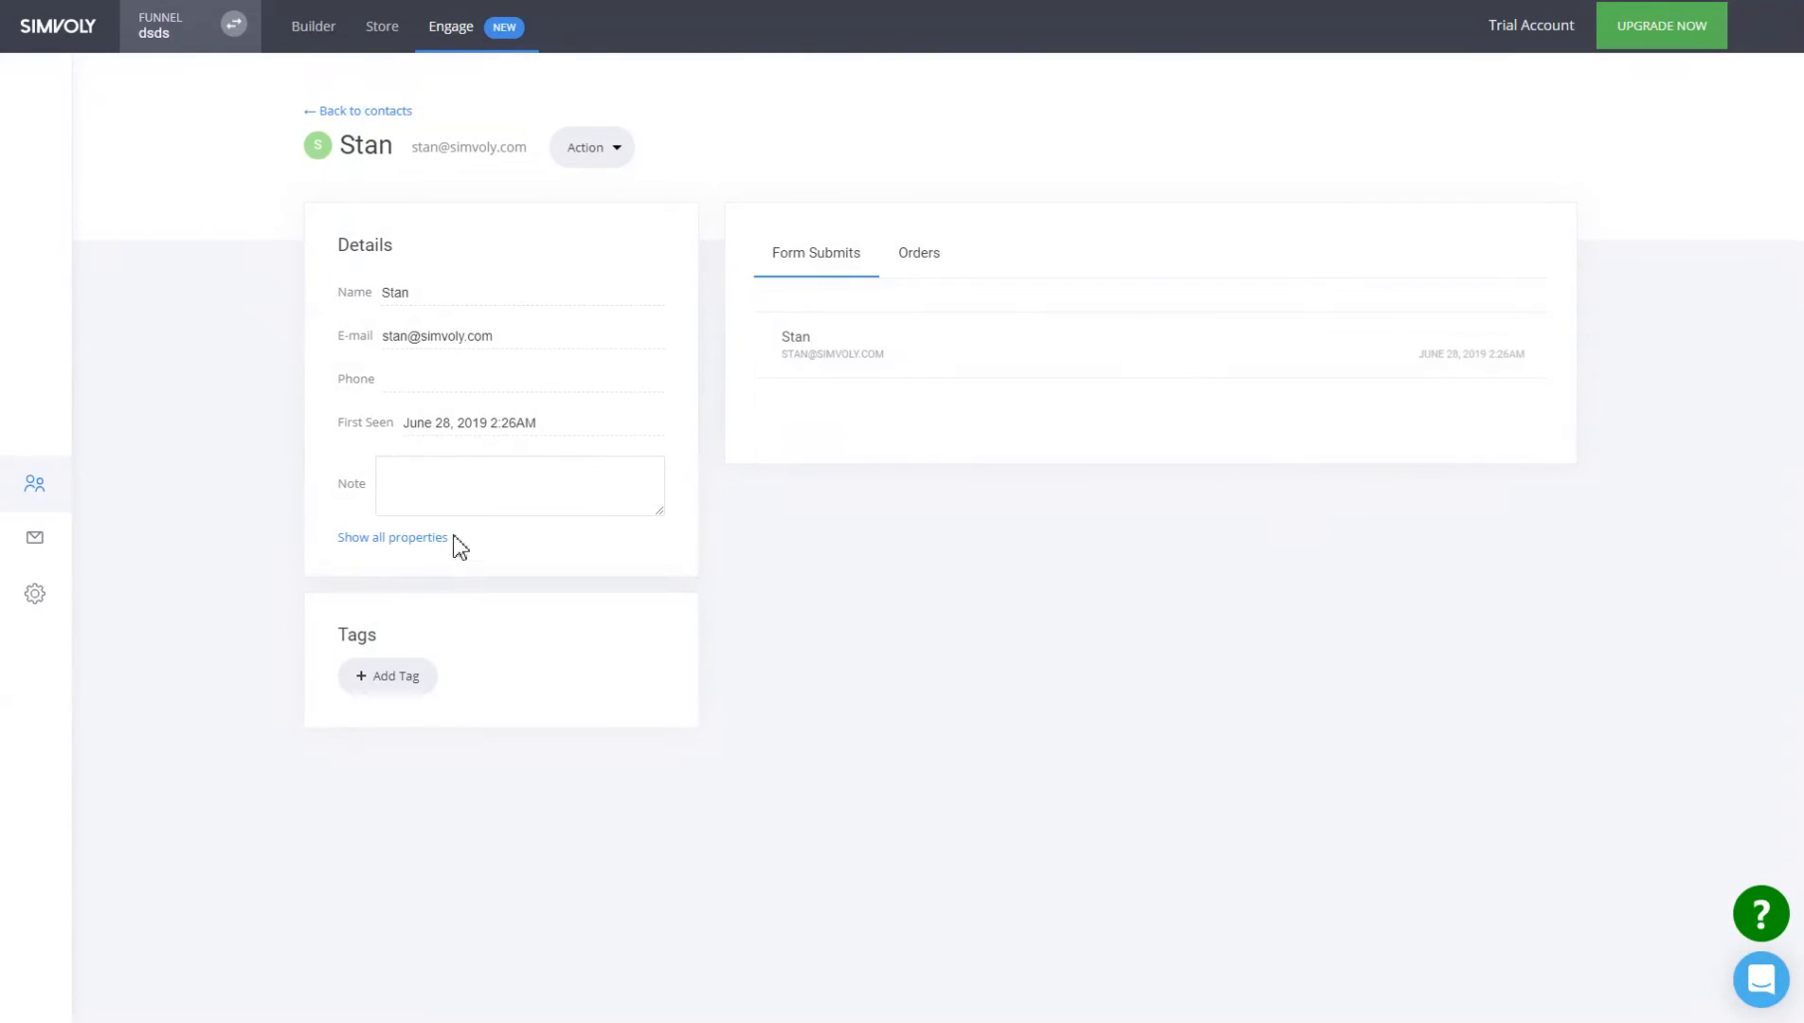
# Set Stan's Lead Status to 'in progress' and go back to the contacts list.
pyautogui.click(402, 542)
pyautogui.scroll(-3, 677, 651)
pyautogui.click(502, 678)
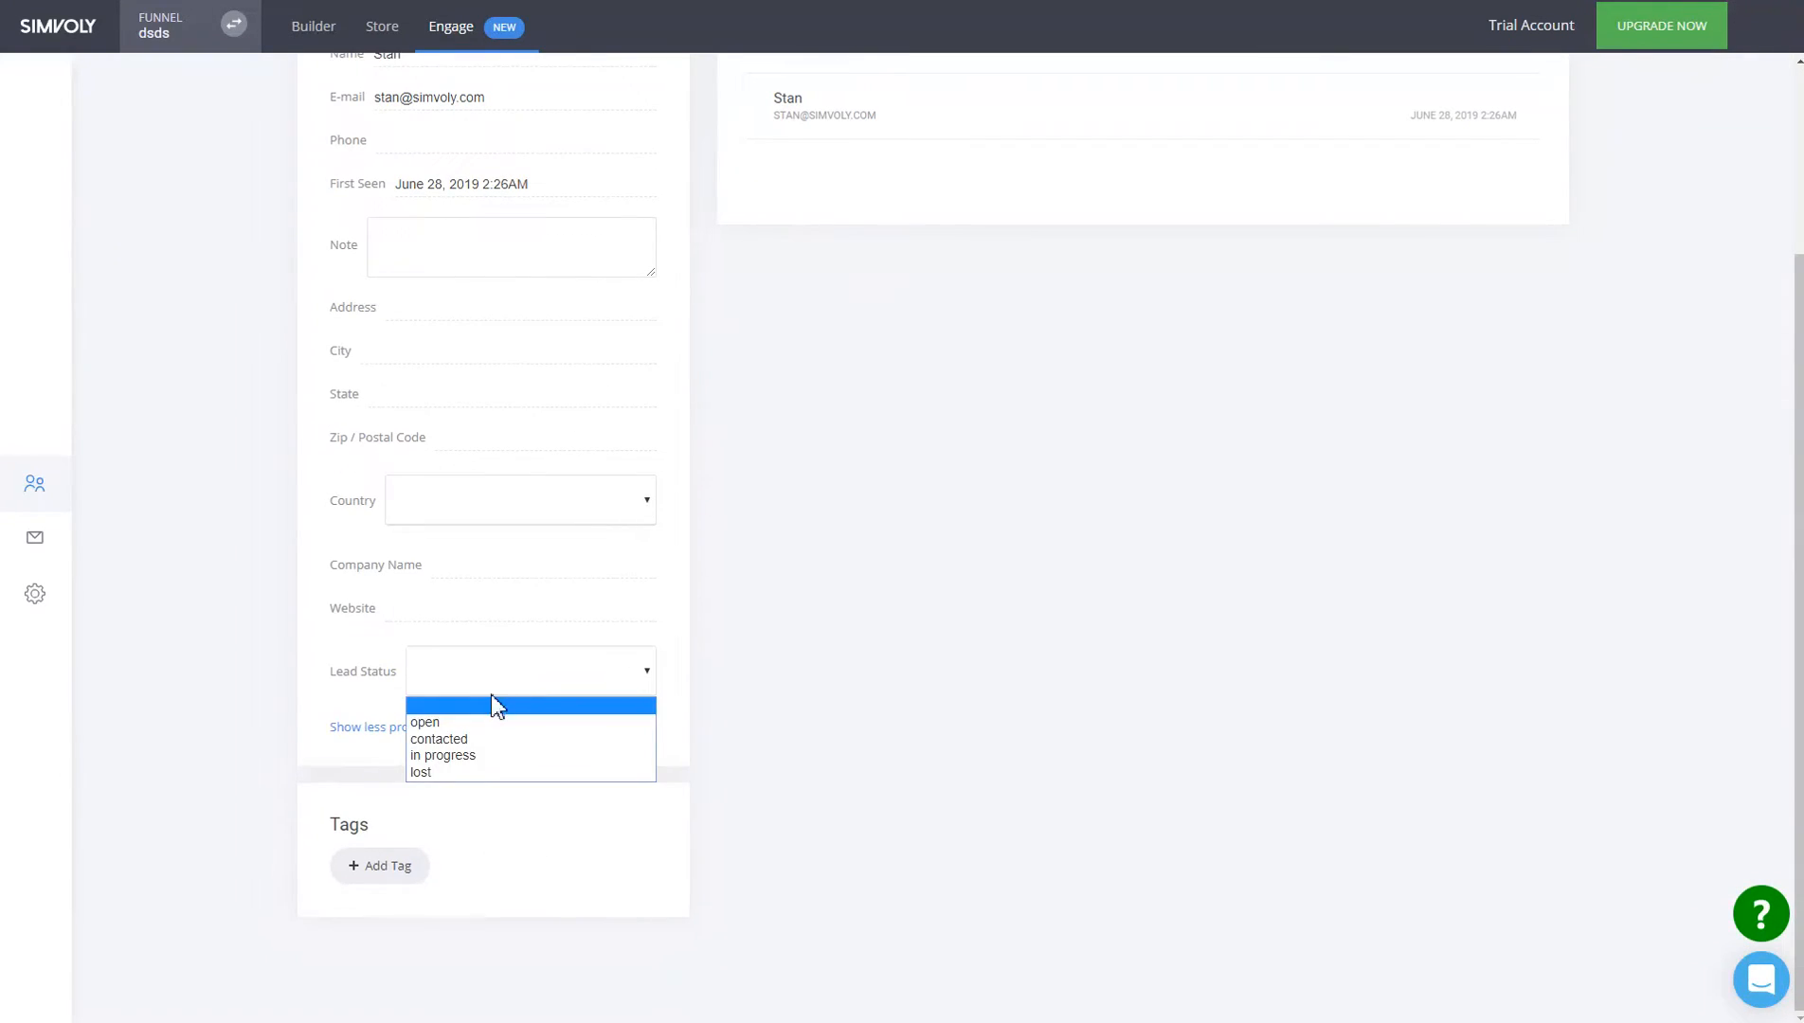
pyautogui.click(468, 758)
pyautogui.scroll(5, 947, 644)
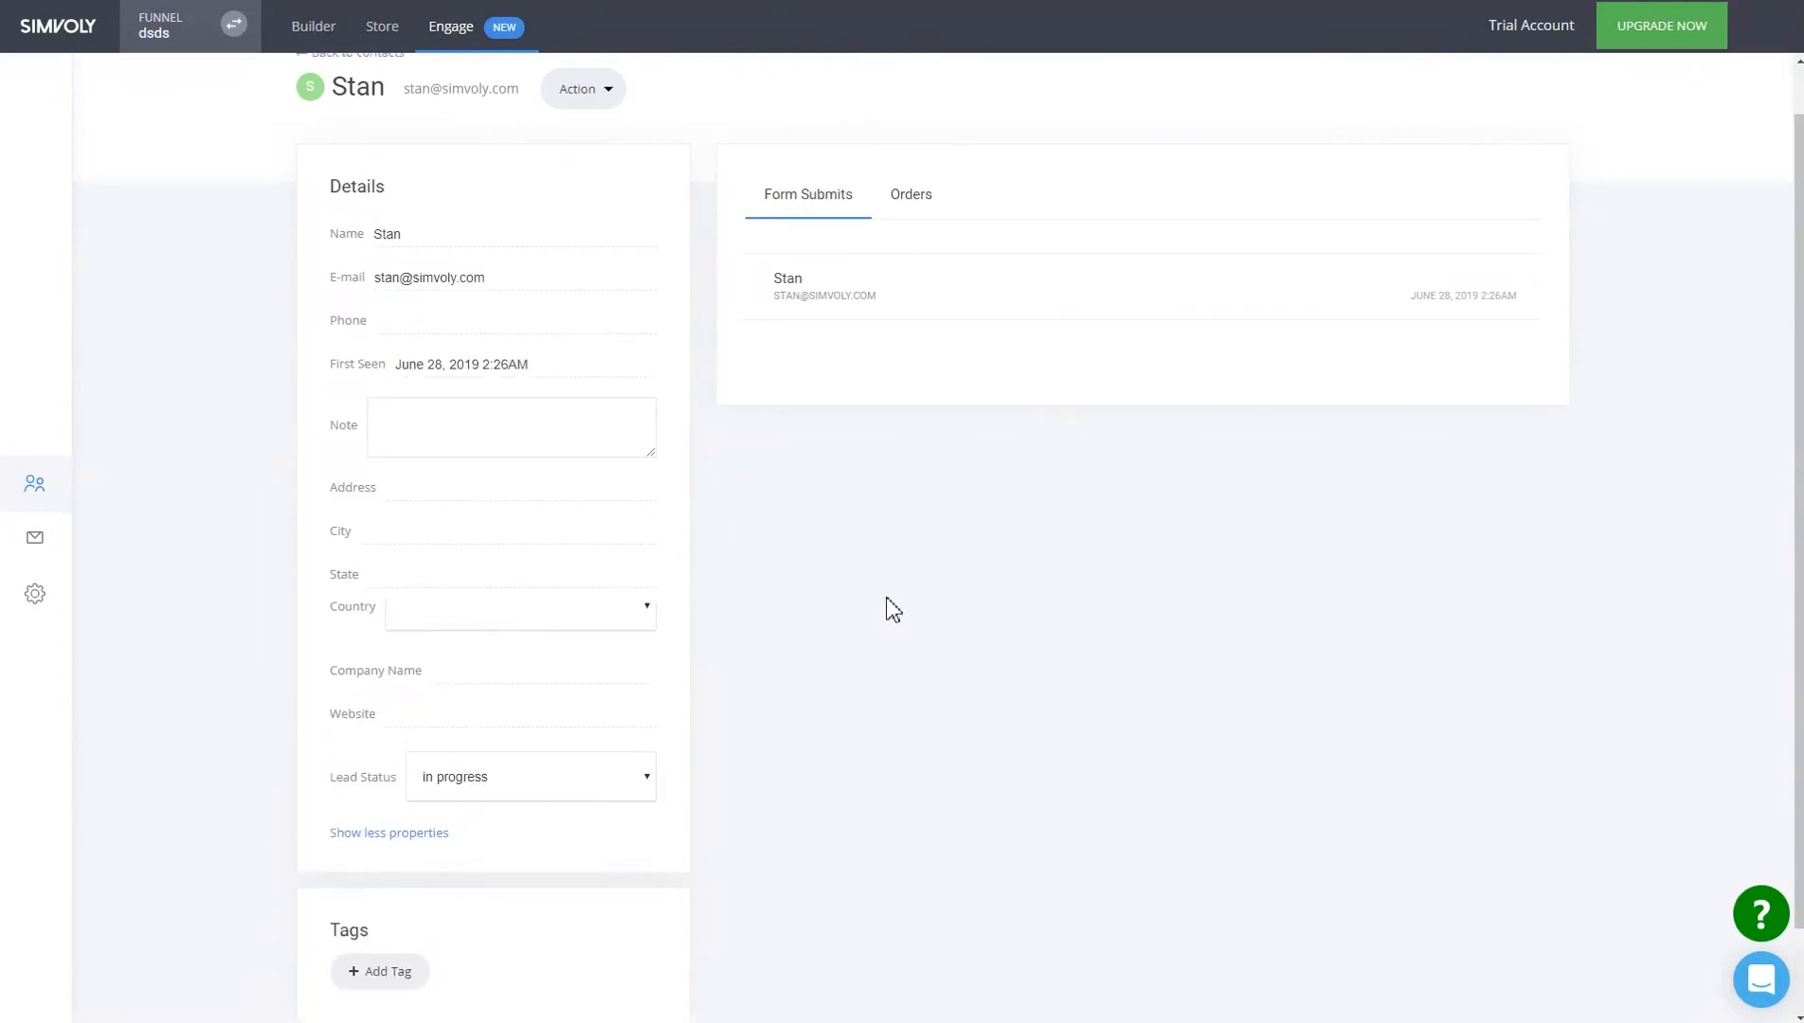
pyautogui.click(371, 112)
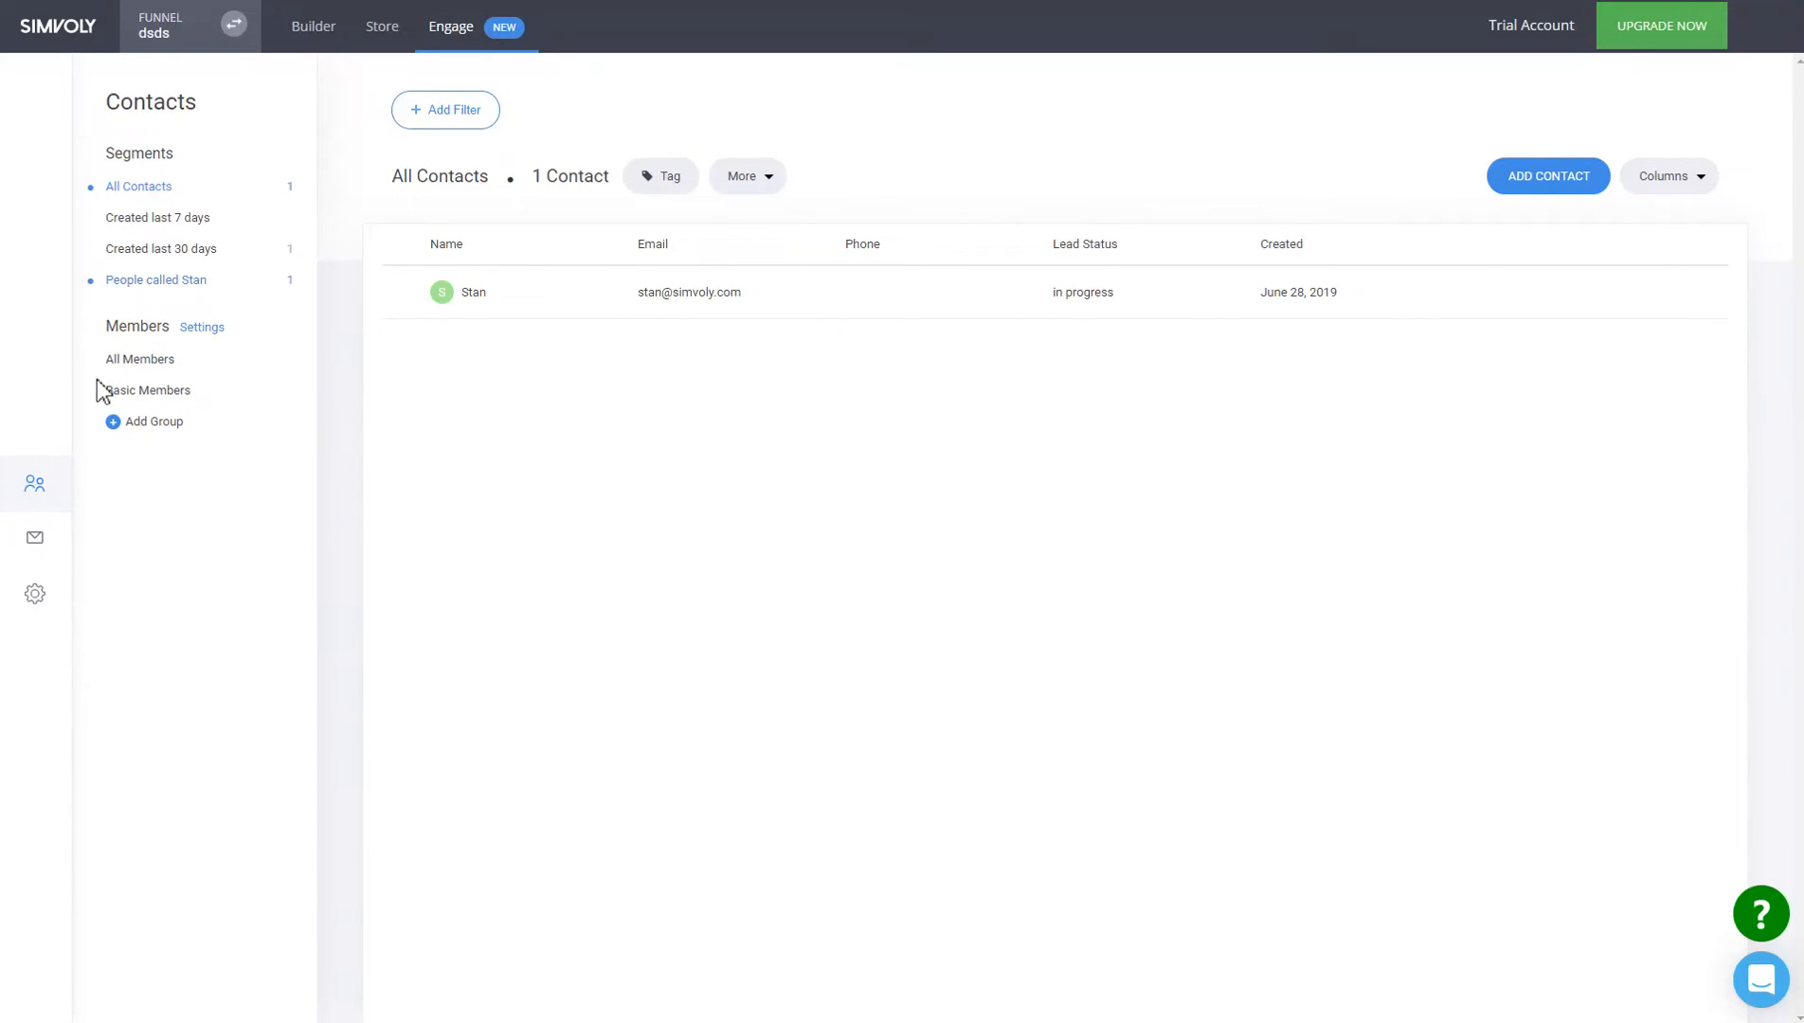
# Review All Members and the Basic Members group settings, then open Customer Properties settings.
pyautogui.click(153, 368)
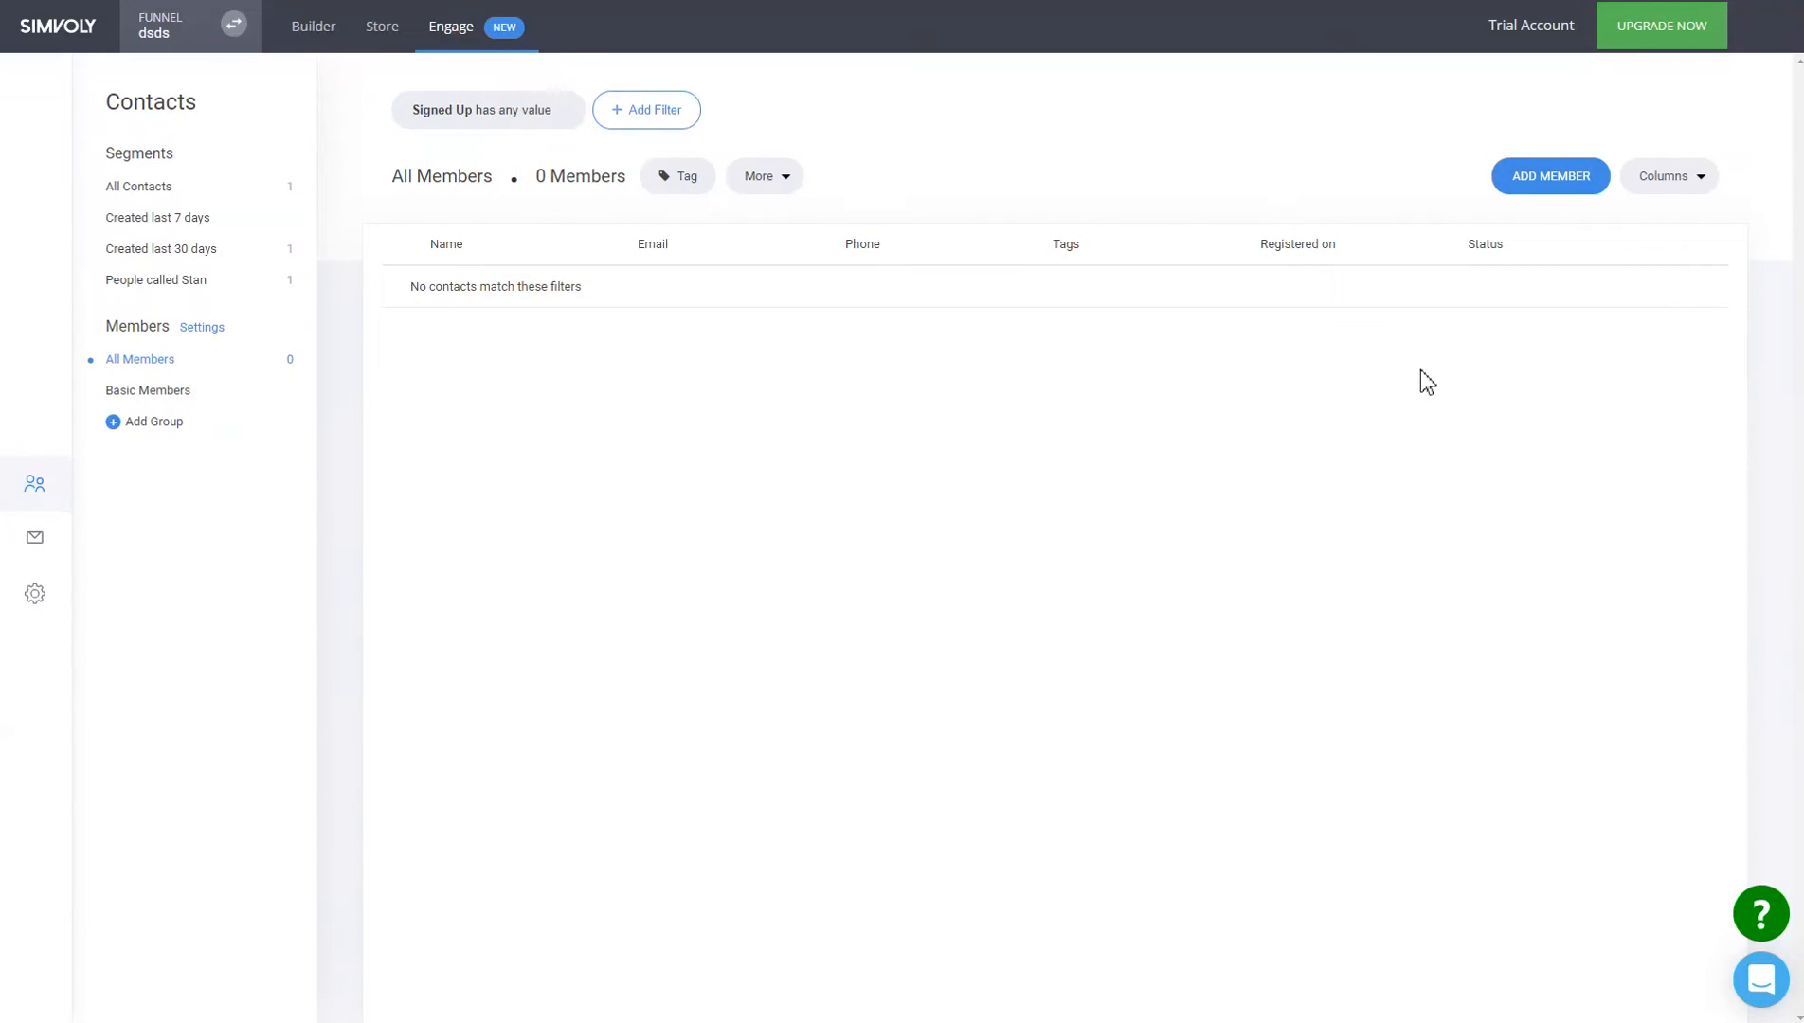
pyautogui.click(142, 391)
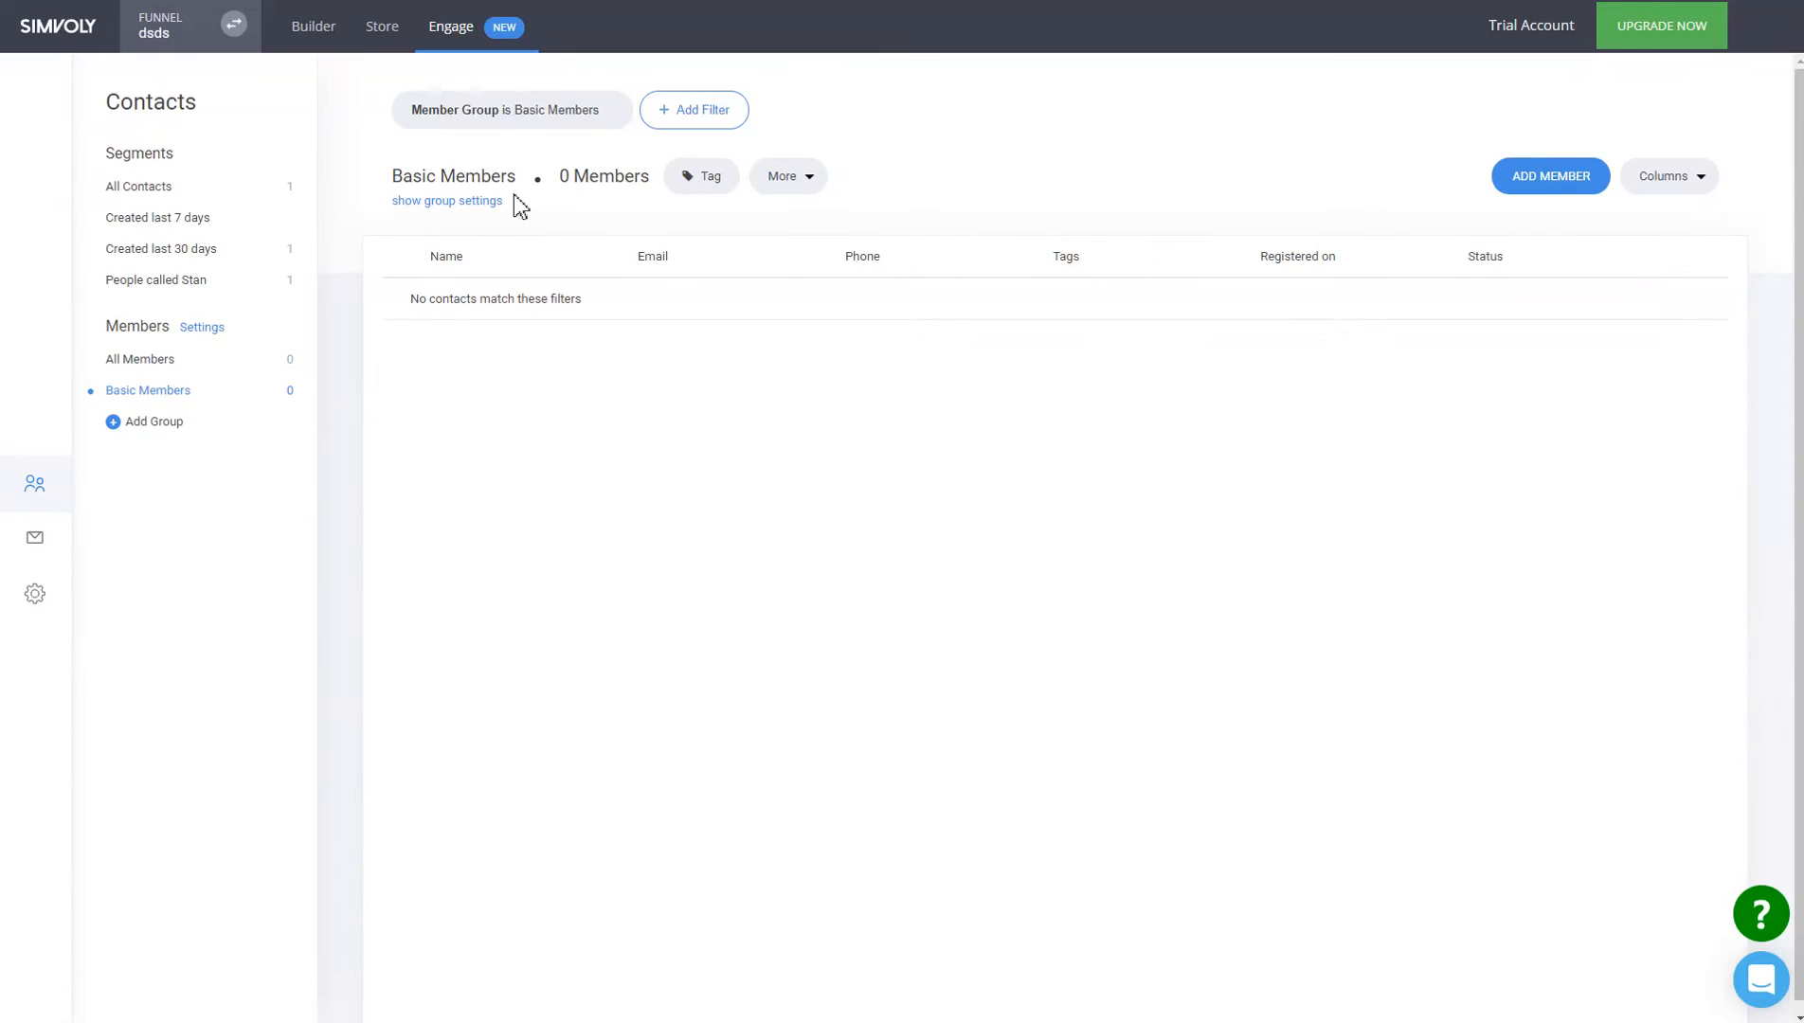
pyautogui.click(480, 202)
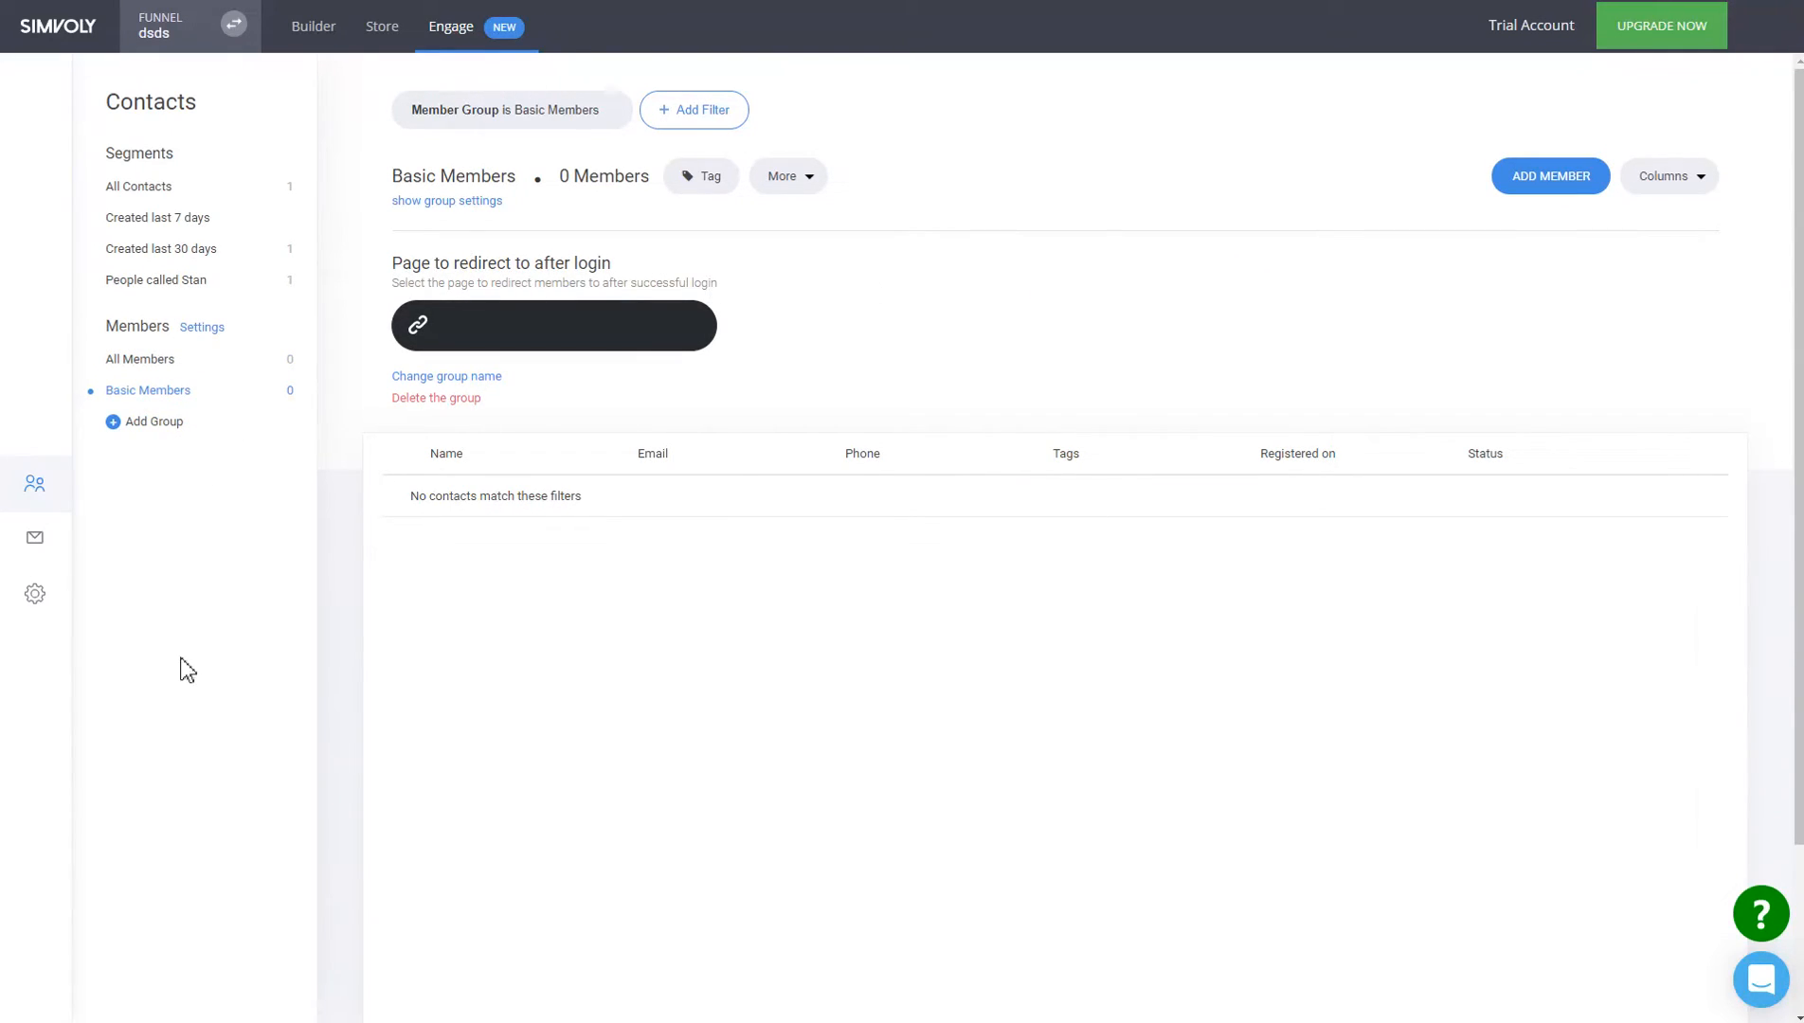
pyautogui.click(34, 594)
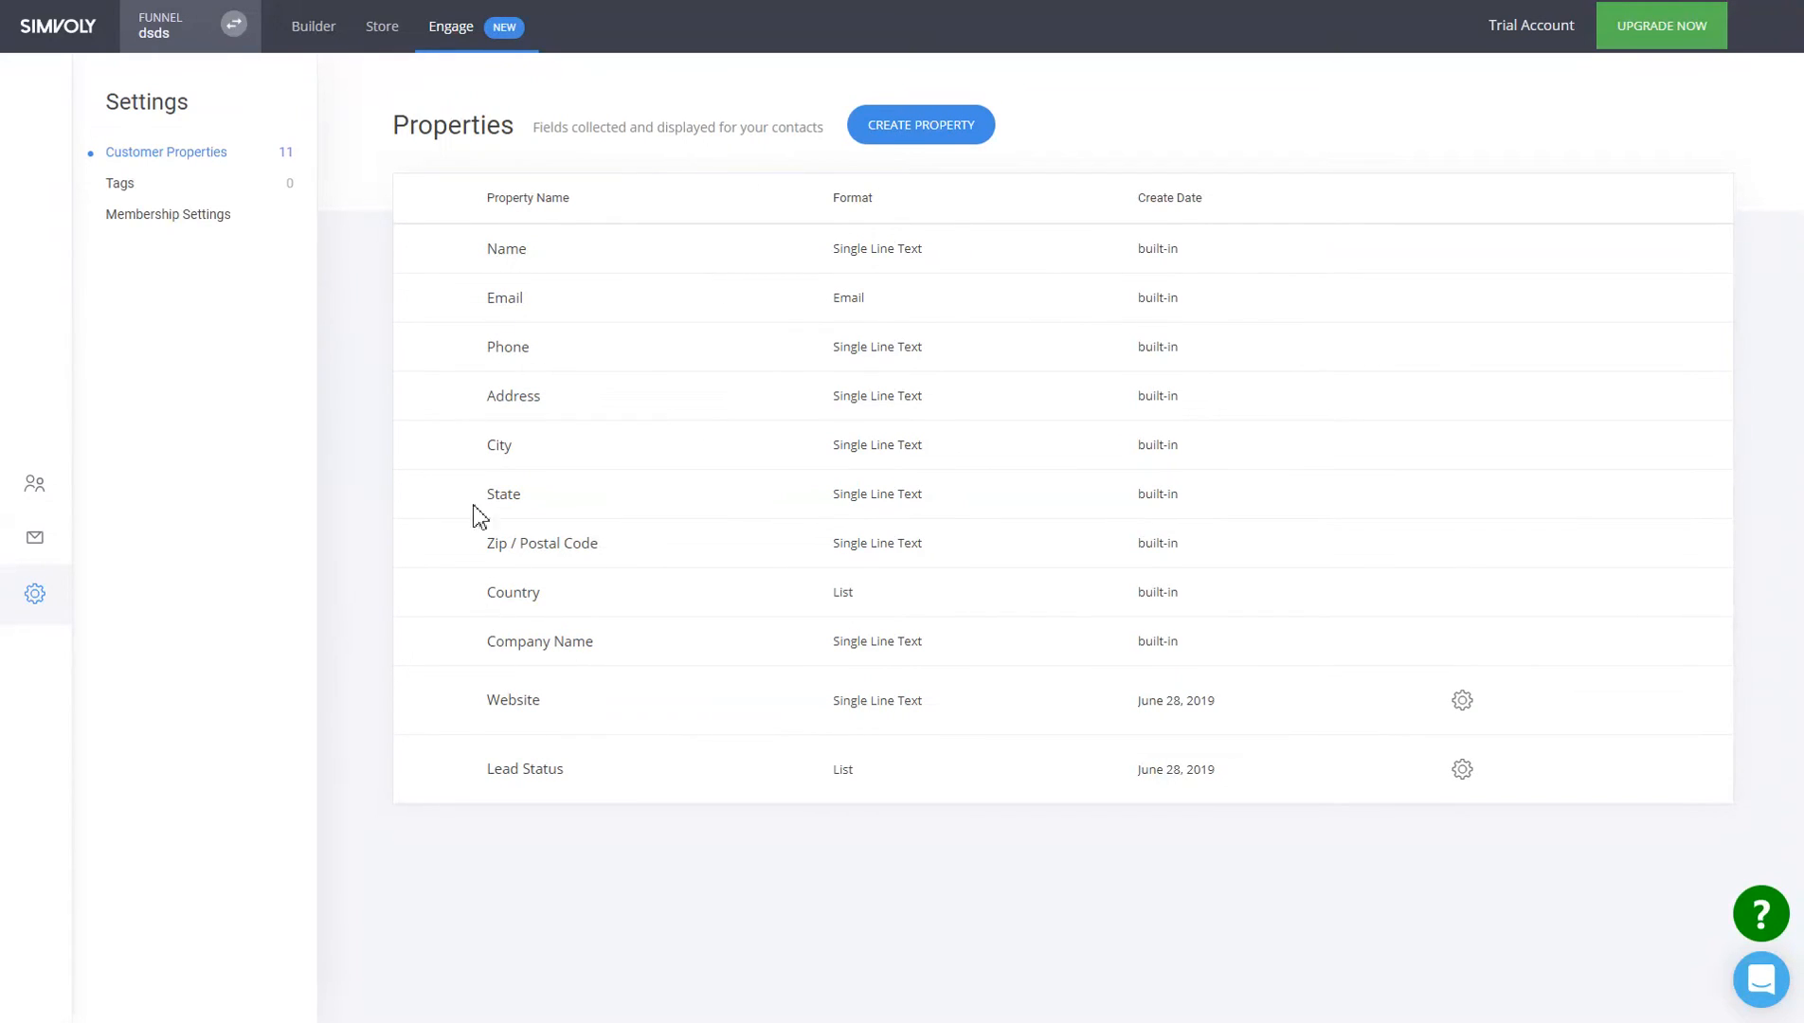
# Create a single-line-text contact property labelled 'Age', available in forms.
pyautogui.click(948, 133)
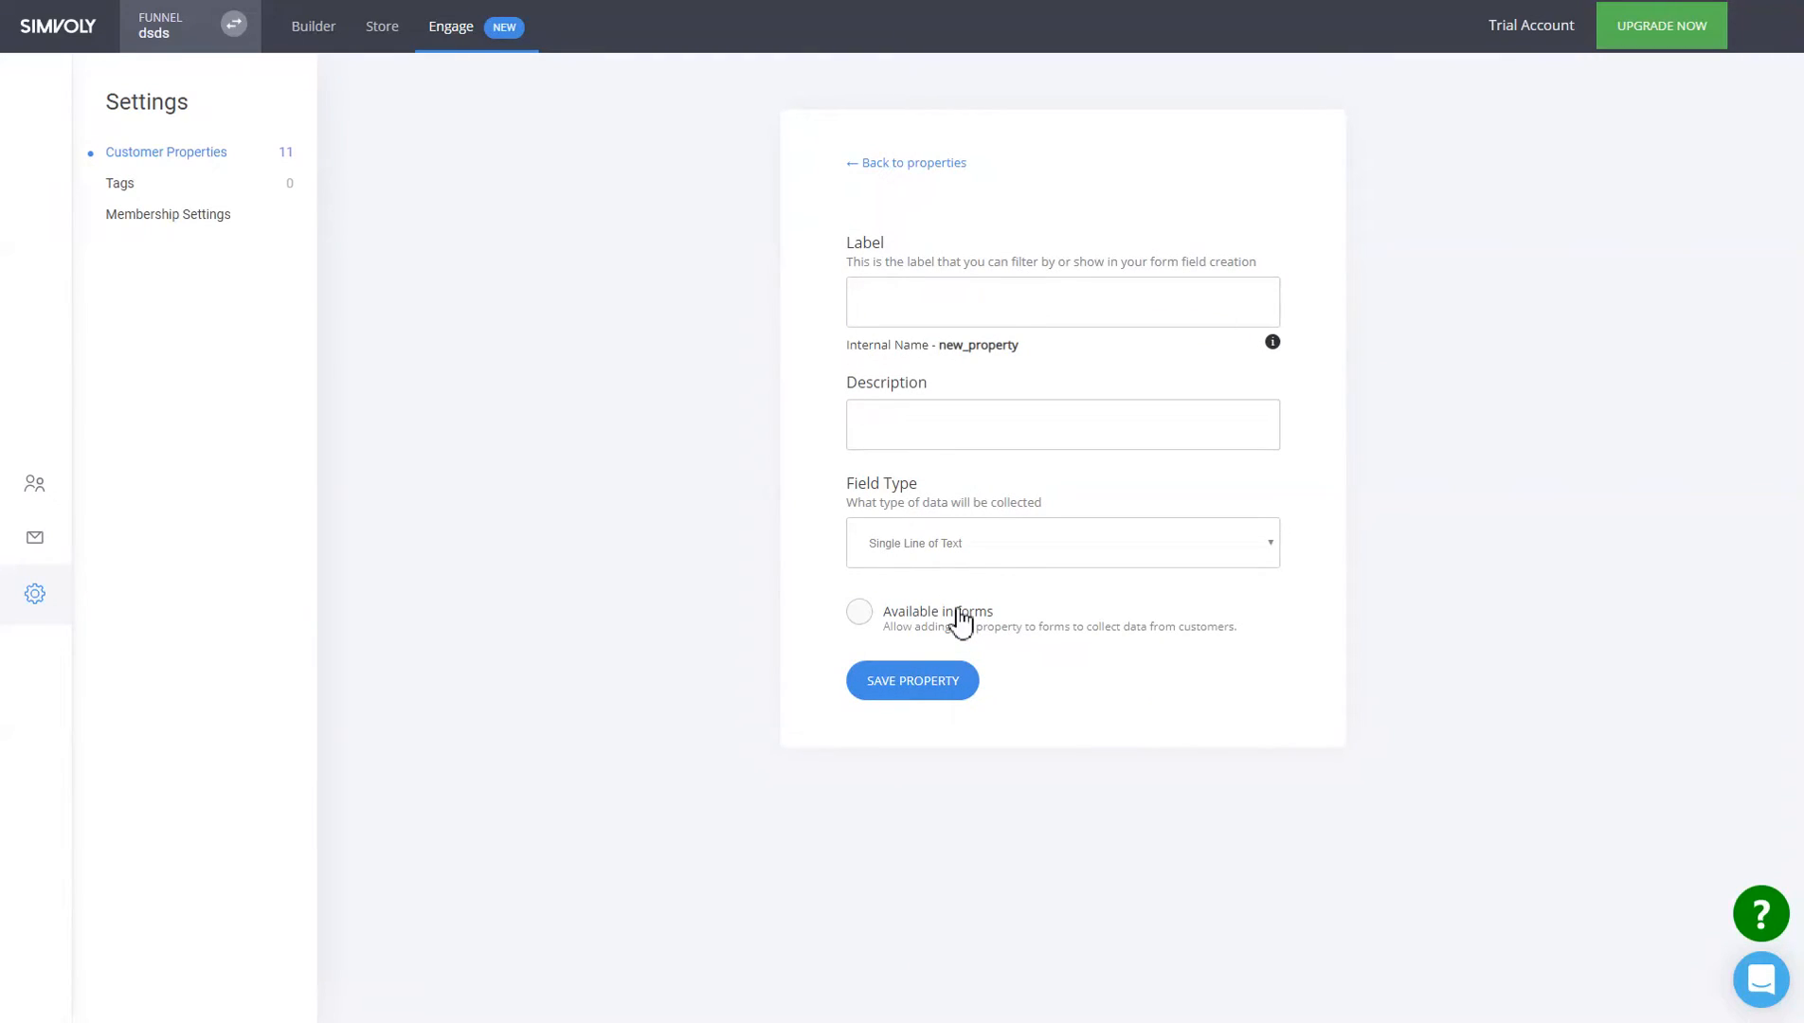
pyautogui.click(1022, 310)
pyautogui.write('Age')
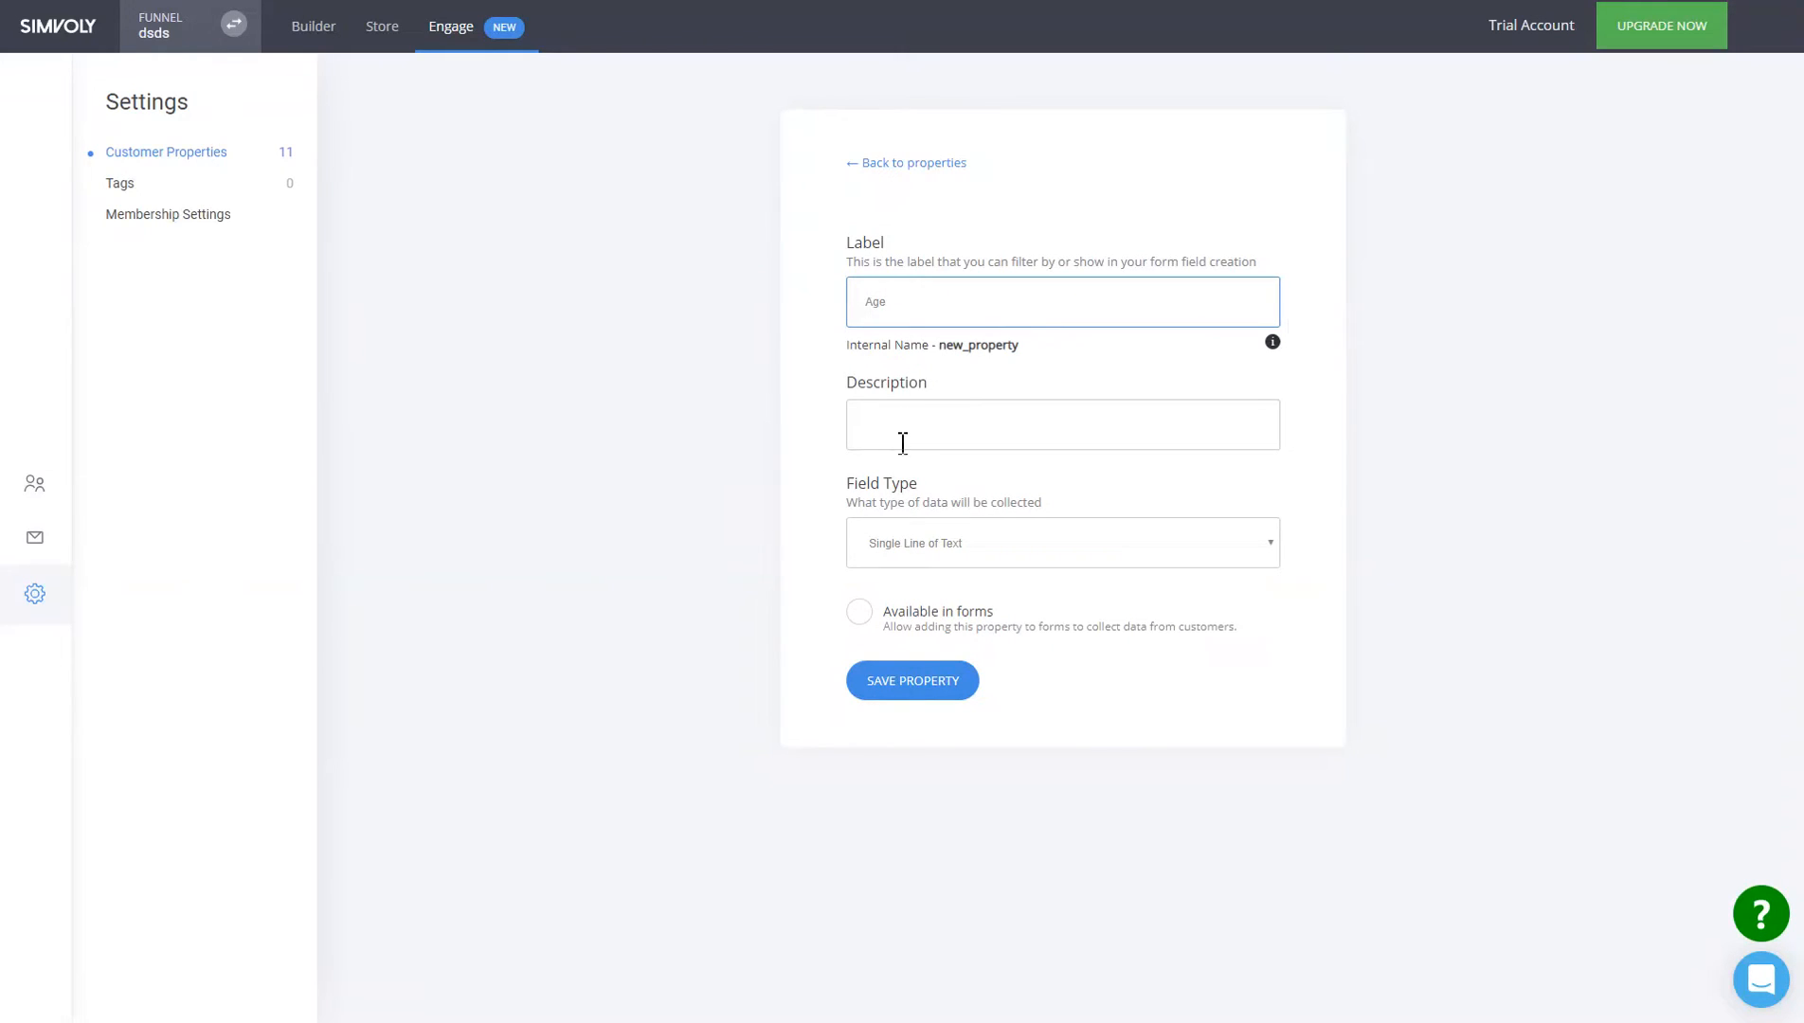
pyautogui.click(920, 616)
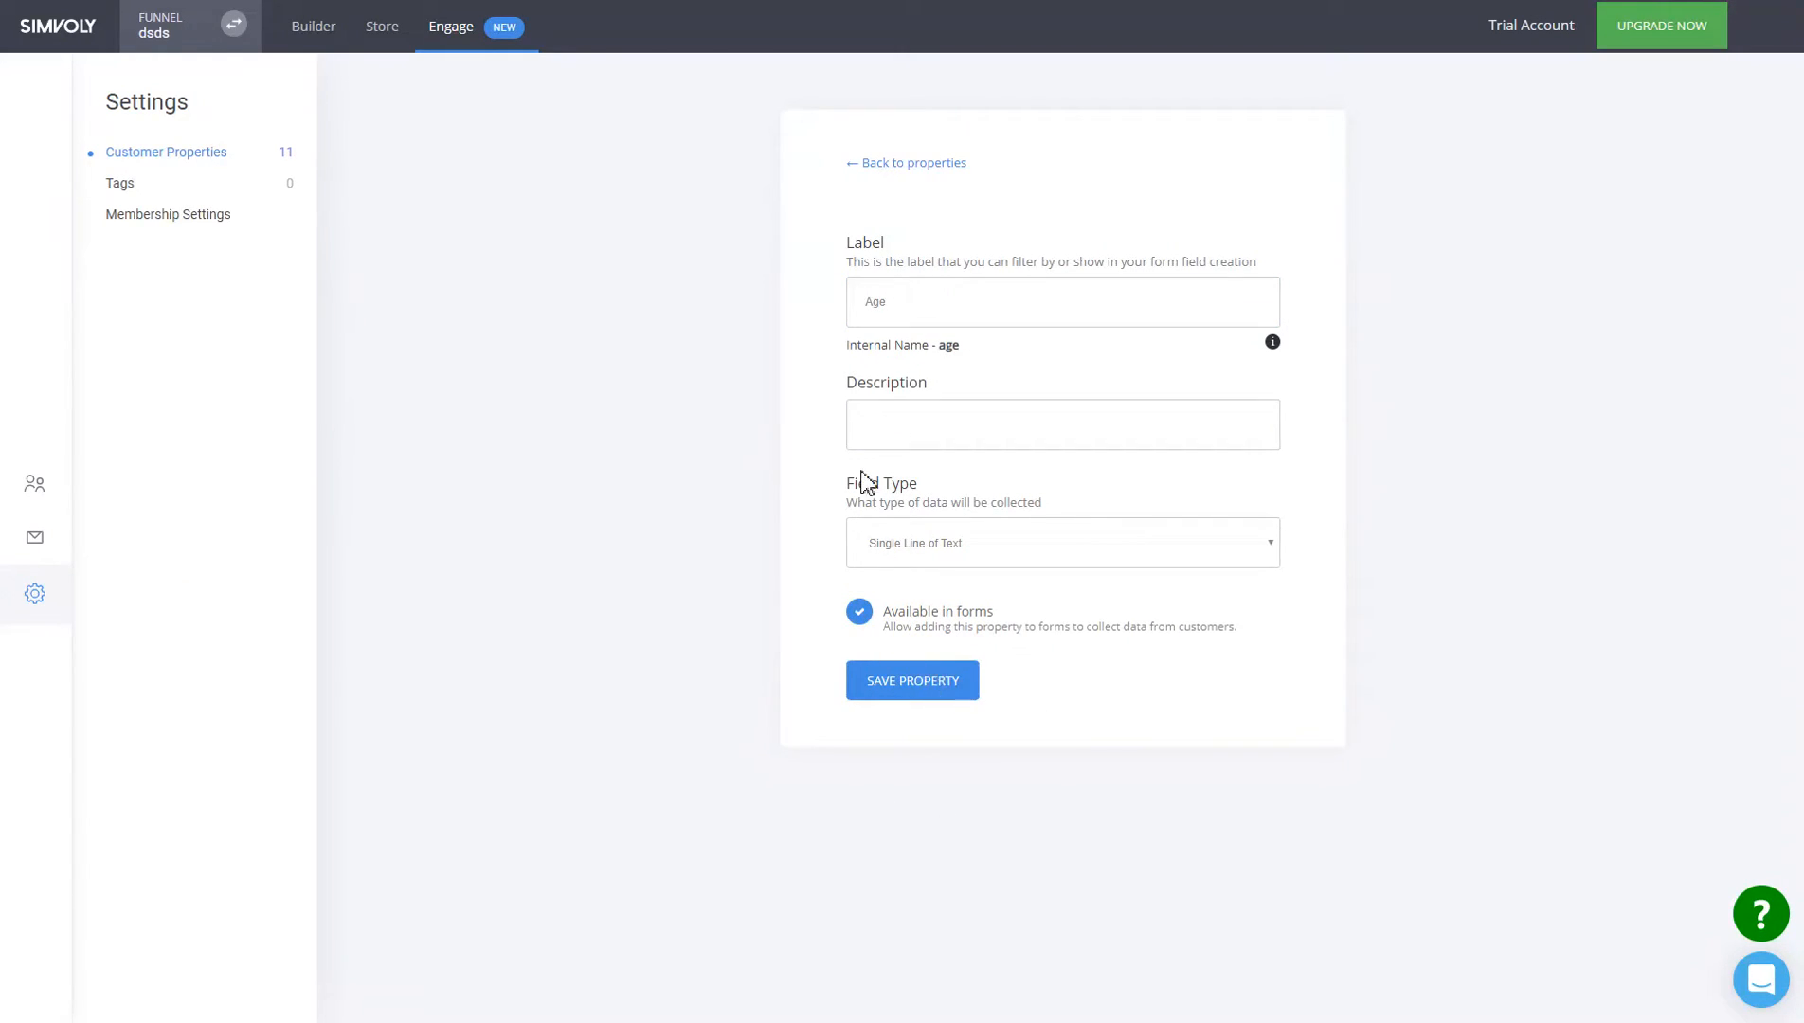
pyautogui.click(914, 701)
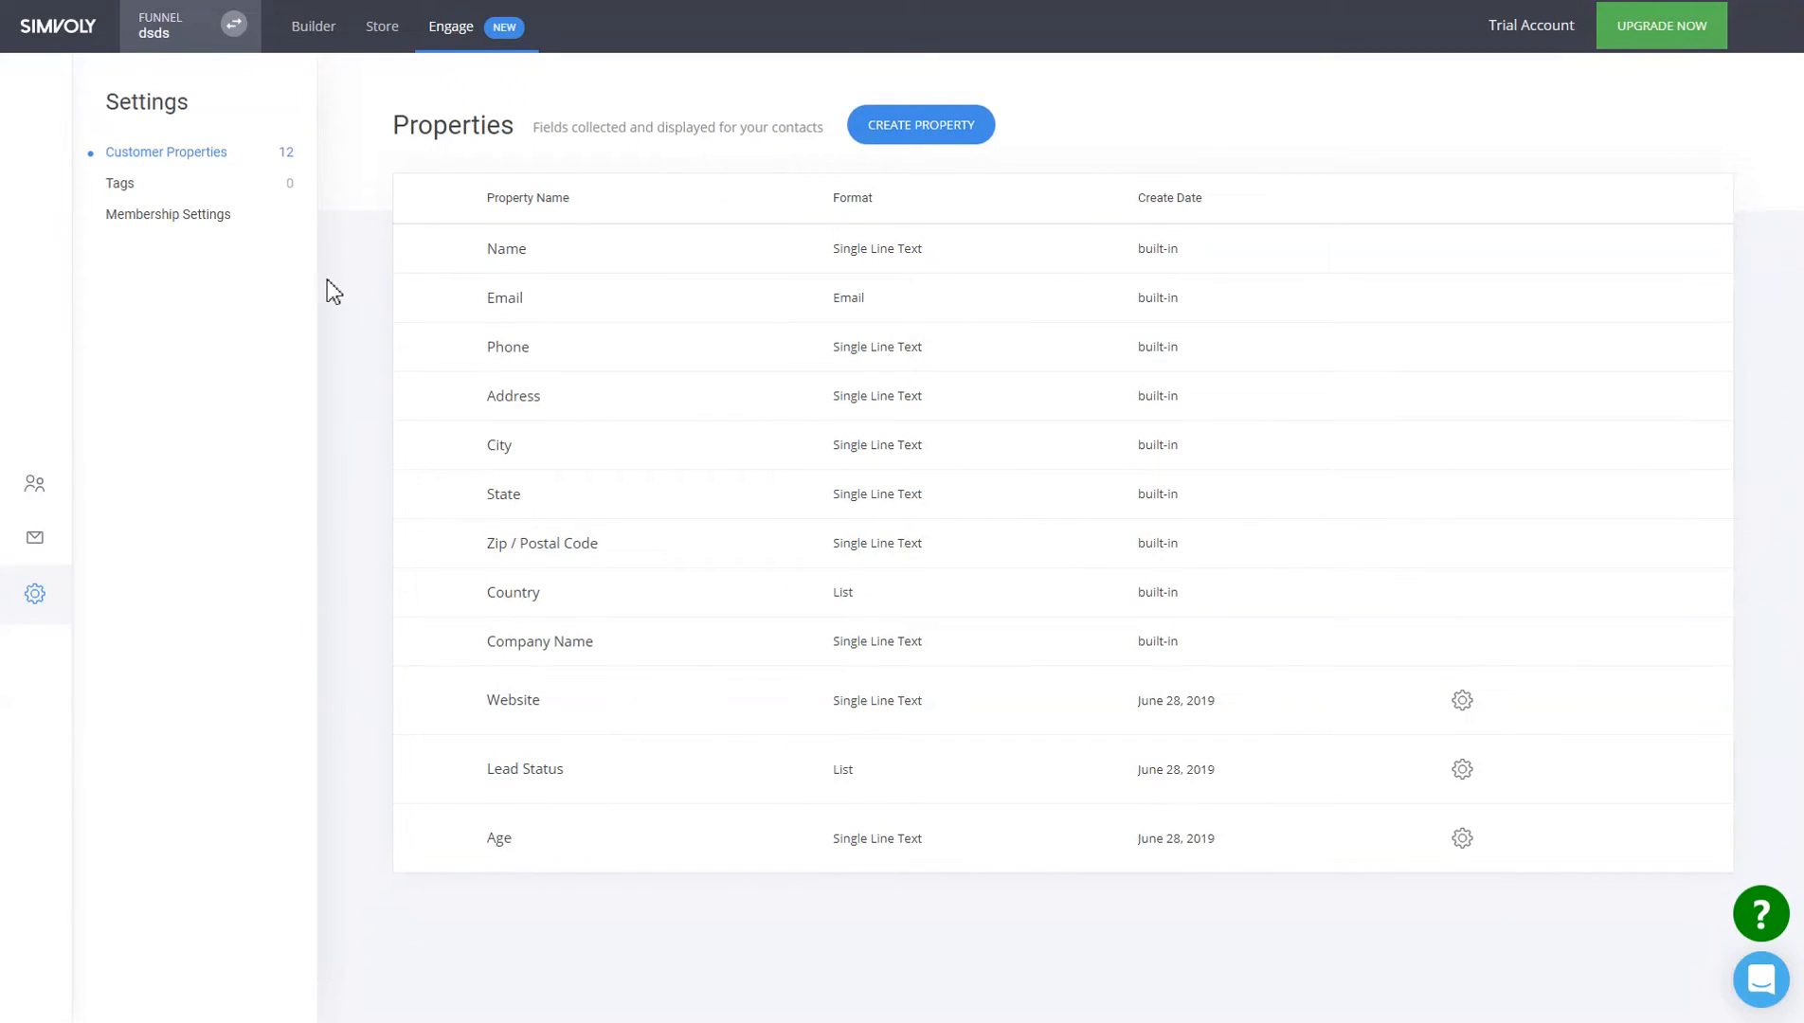
pyautogui.click(333, 43)
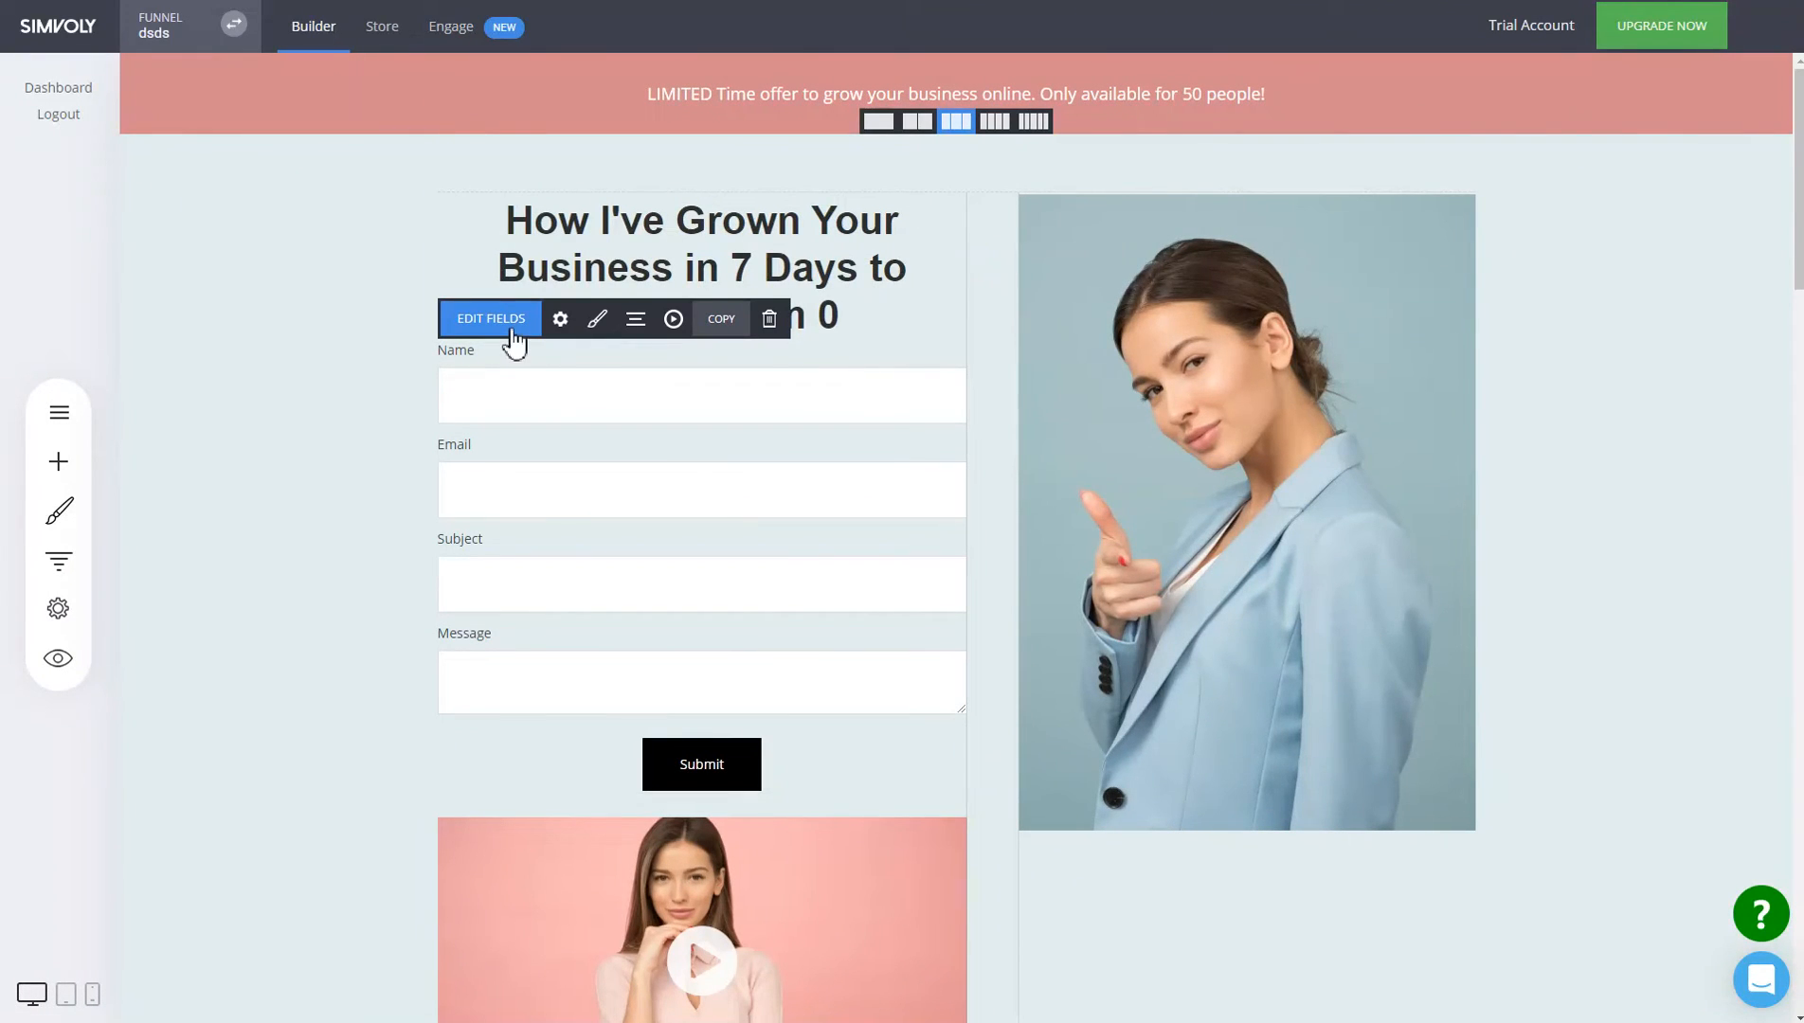
# Add the Age field below Message in the dsds contact form and save the page.
pyautogui.click(512, 332)
pyautogui.click(1043, 663)
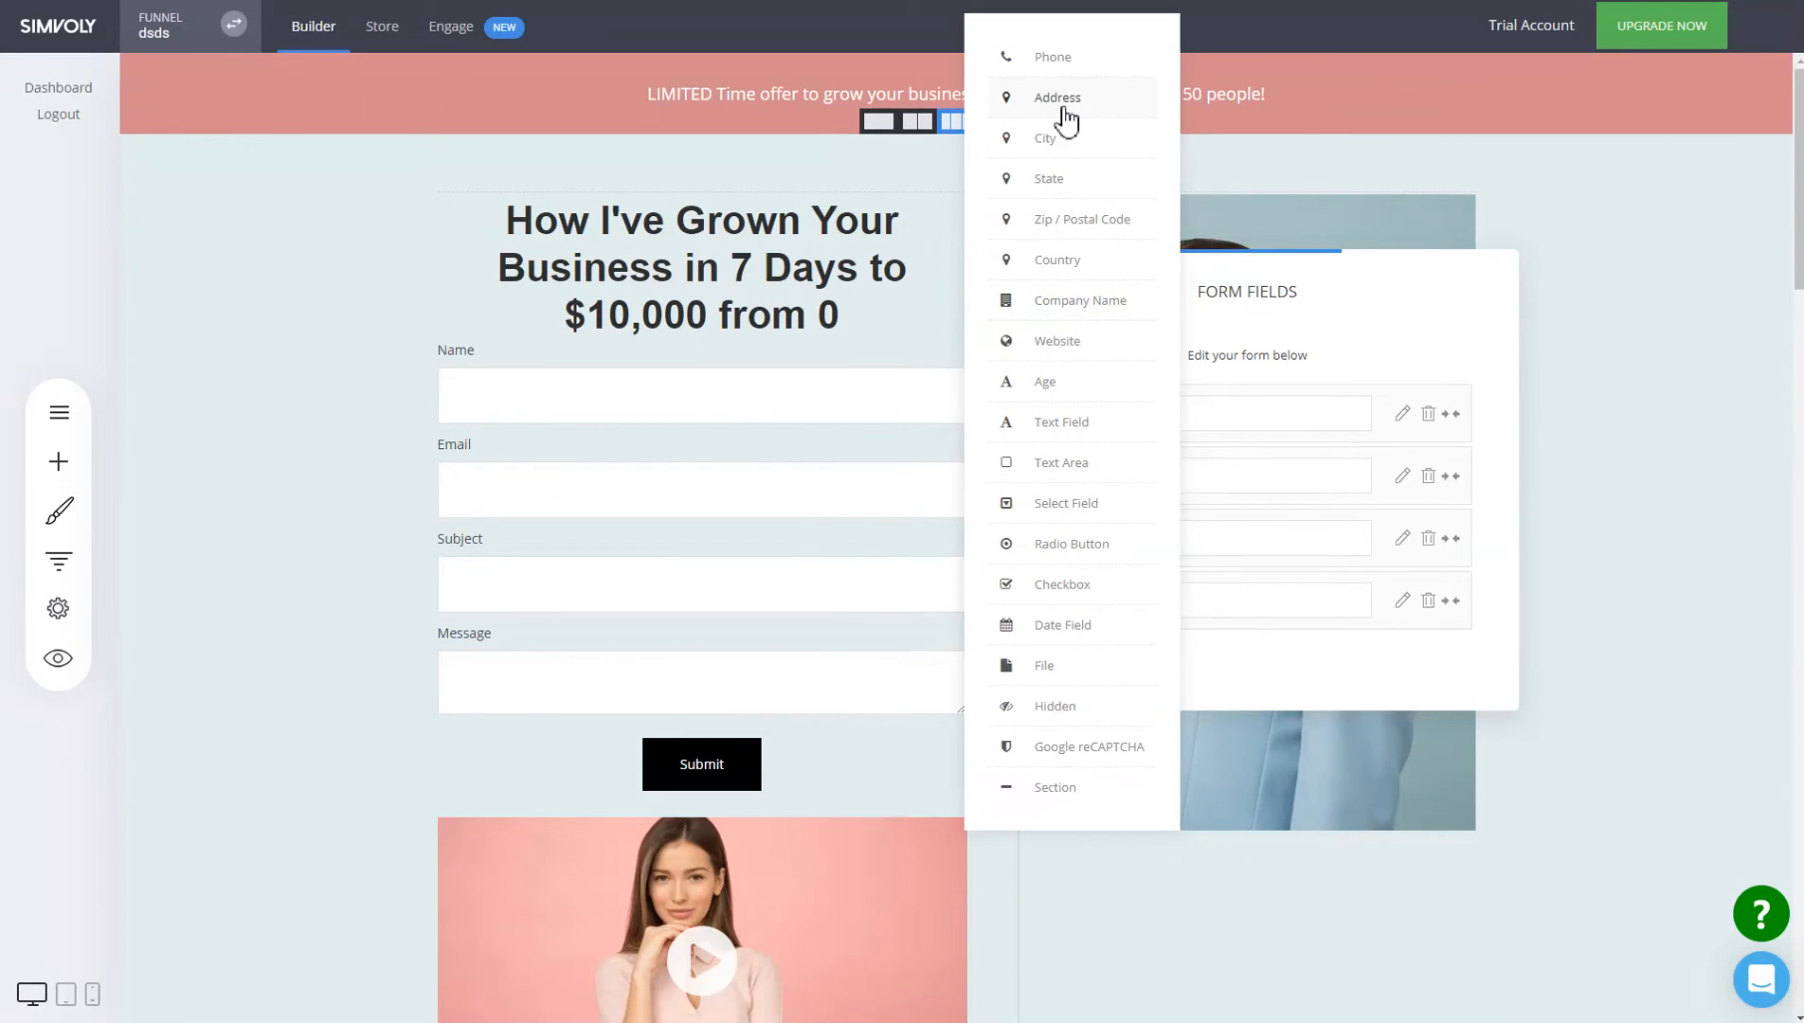
pyautogui.click(1092, 398)
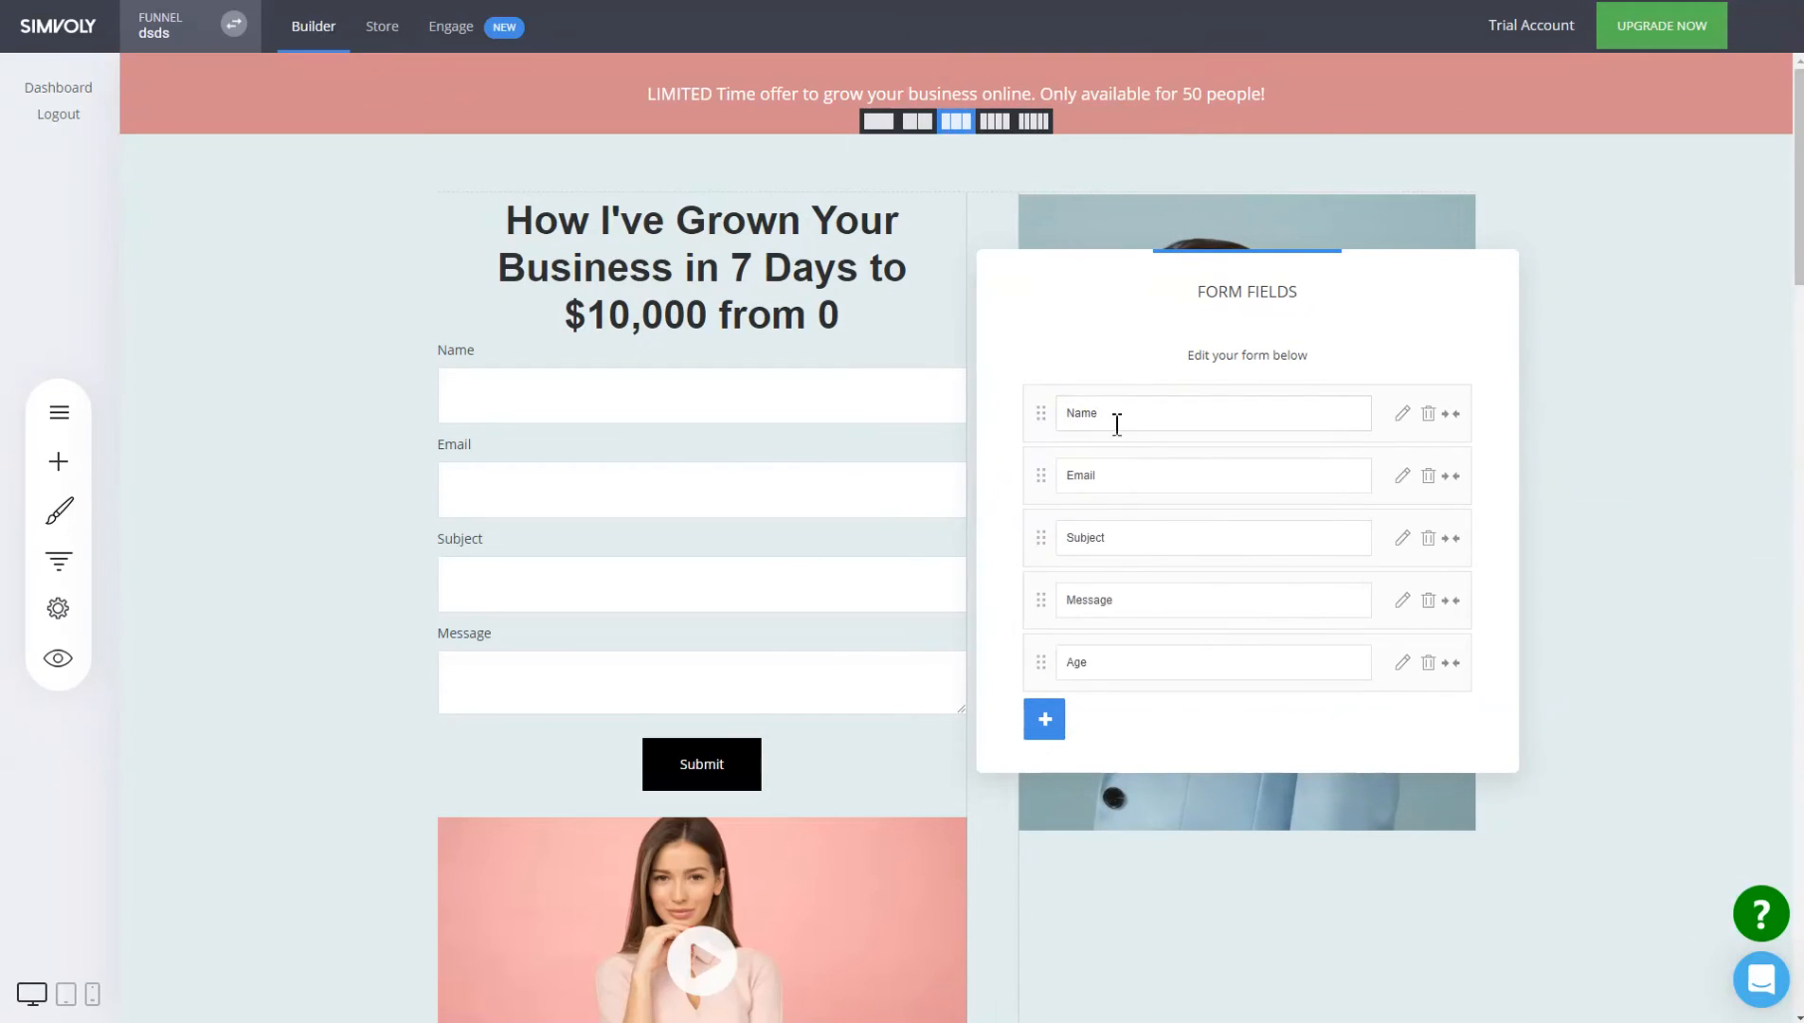
pyautogui.click(705, 670)
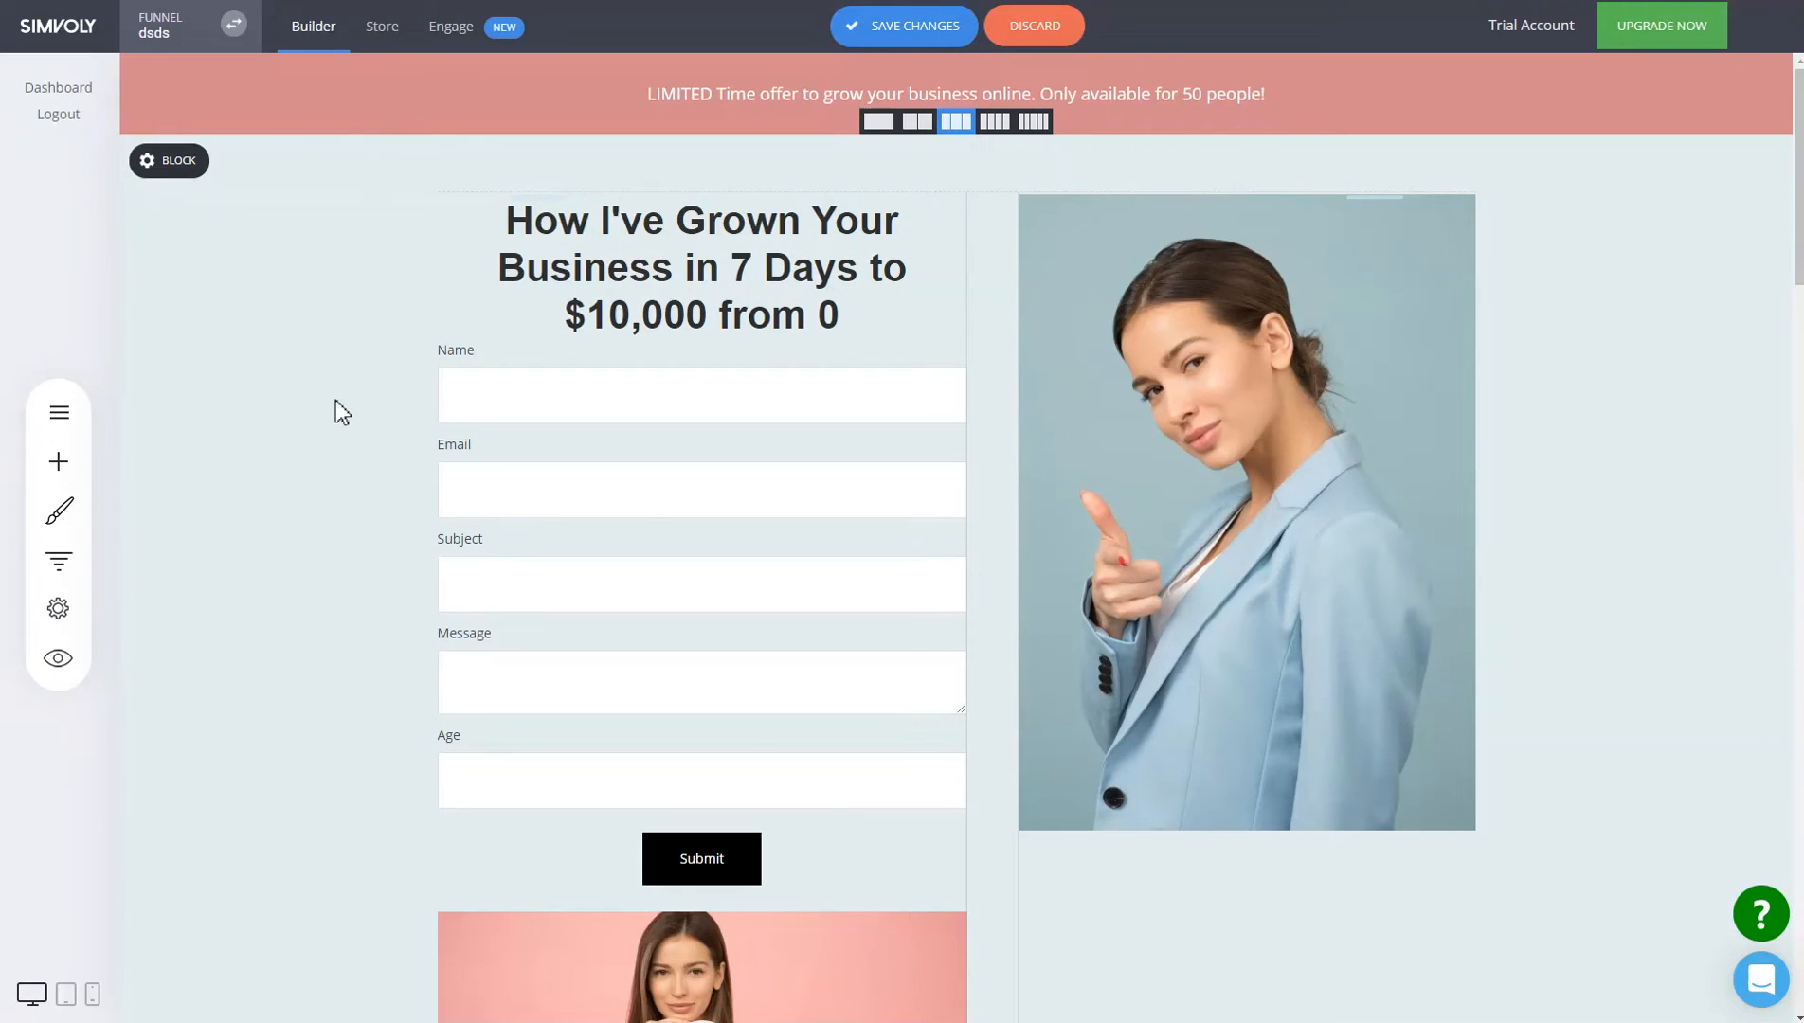
pyautogui.click(932, 31)
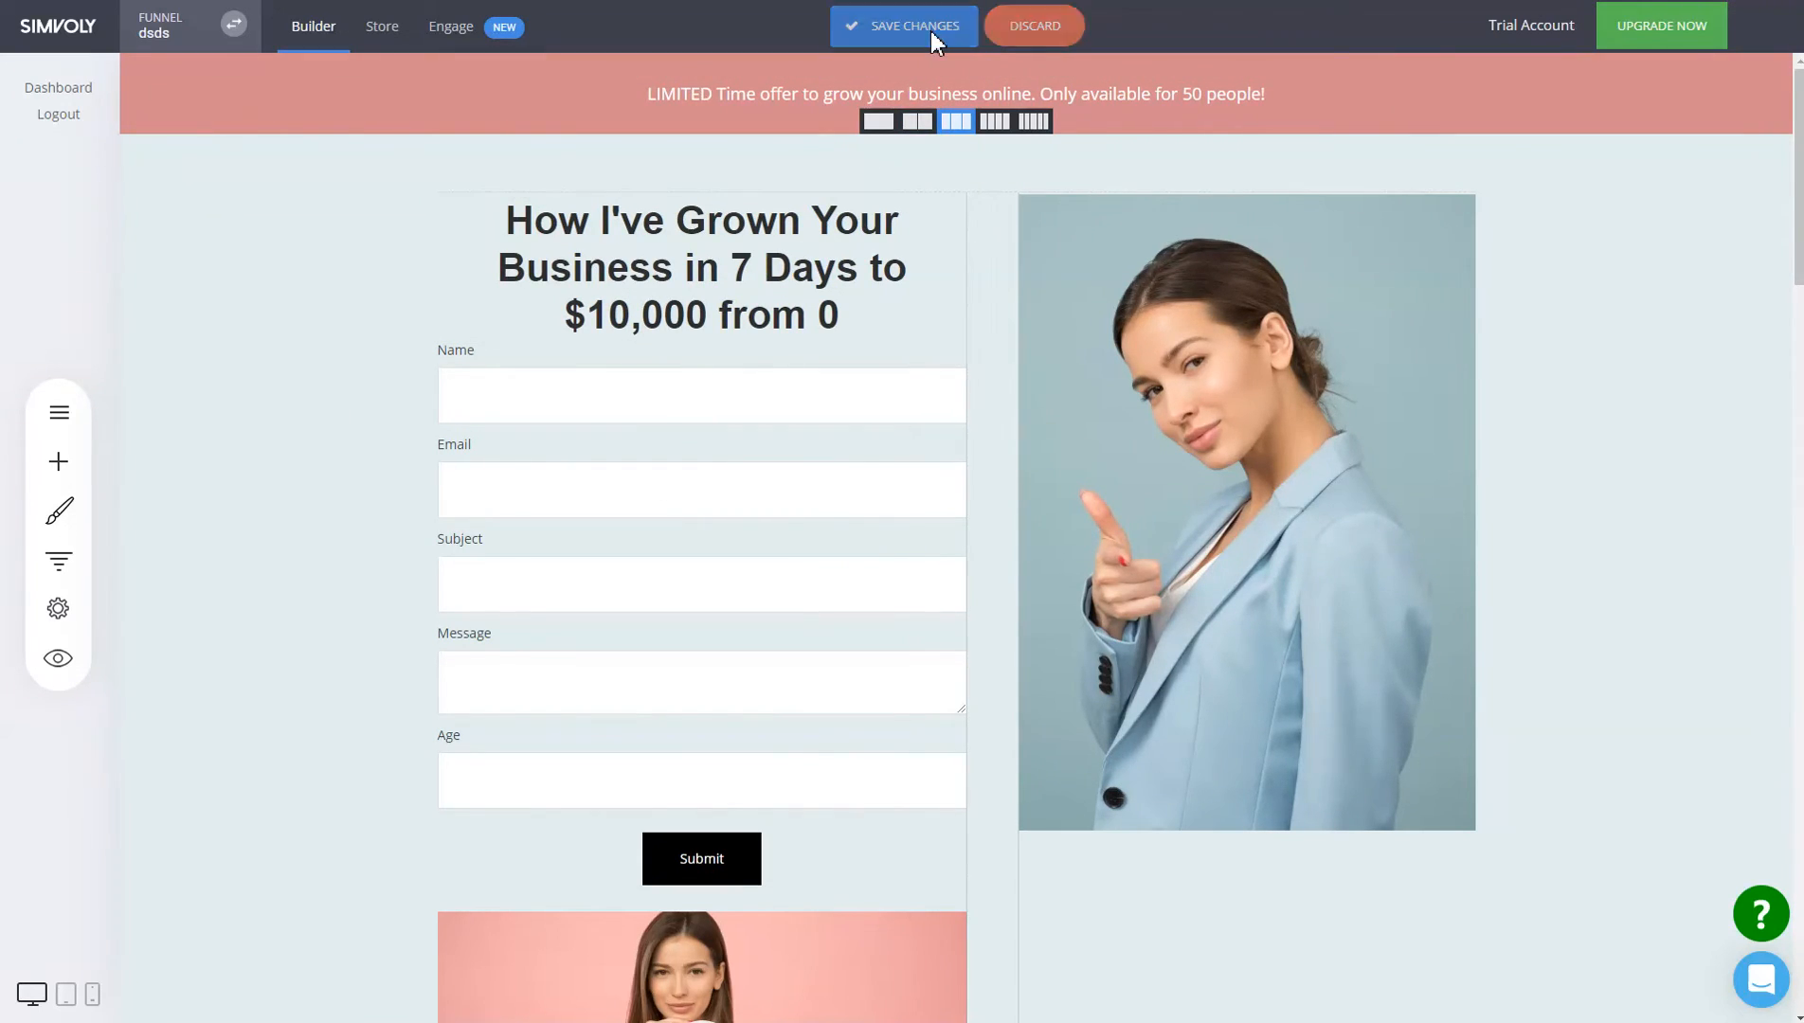
pyautogui.click(487, 42)
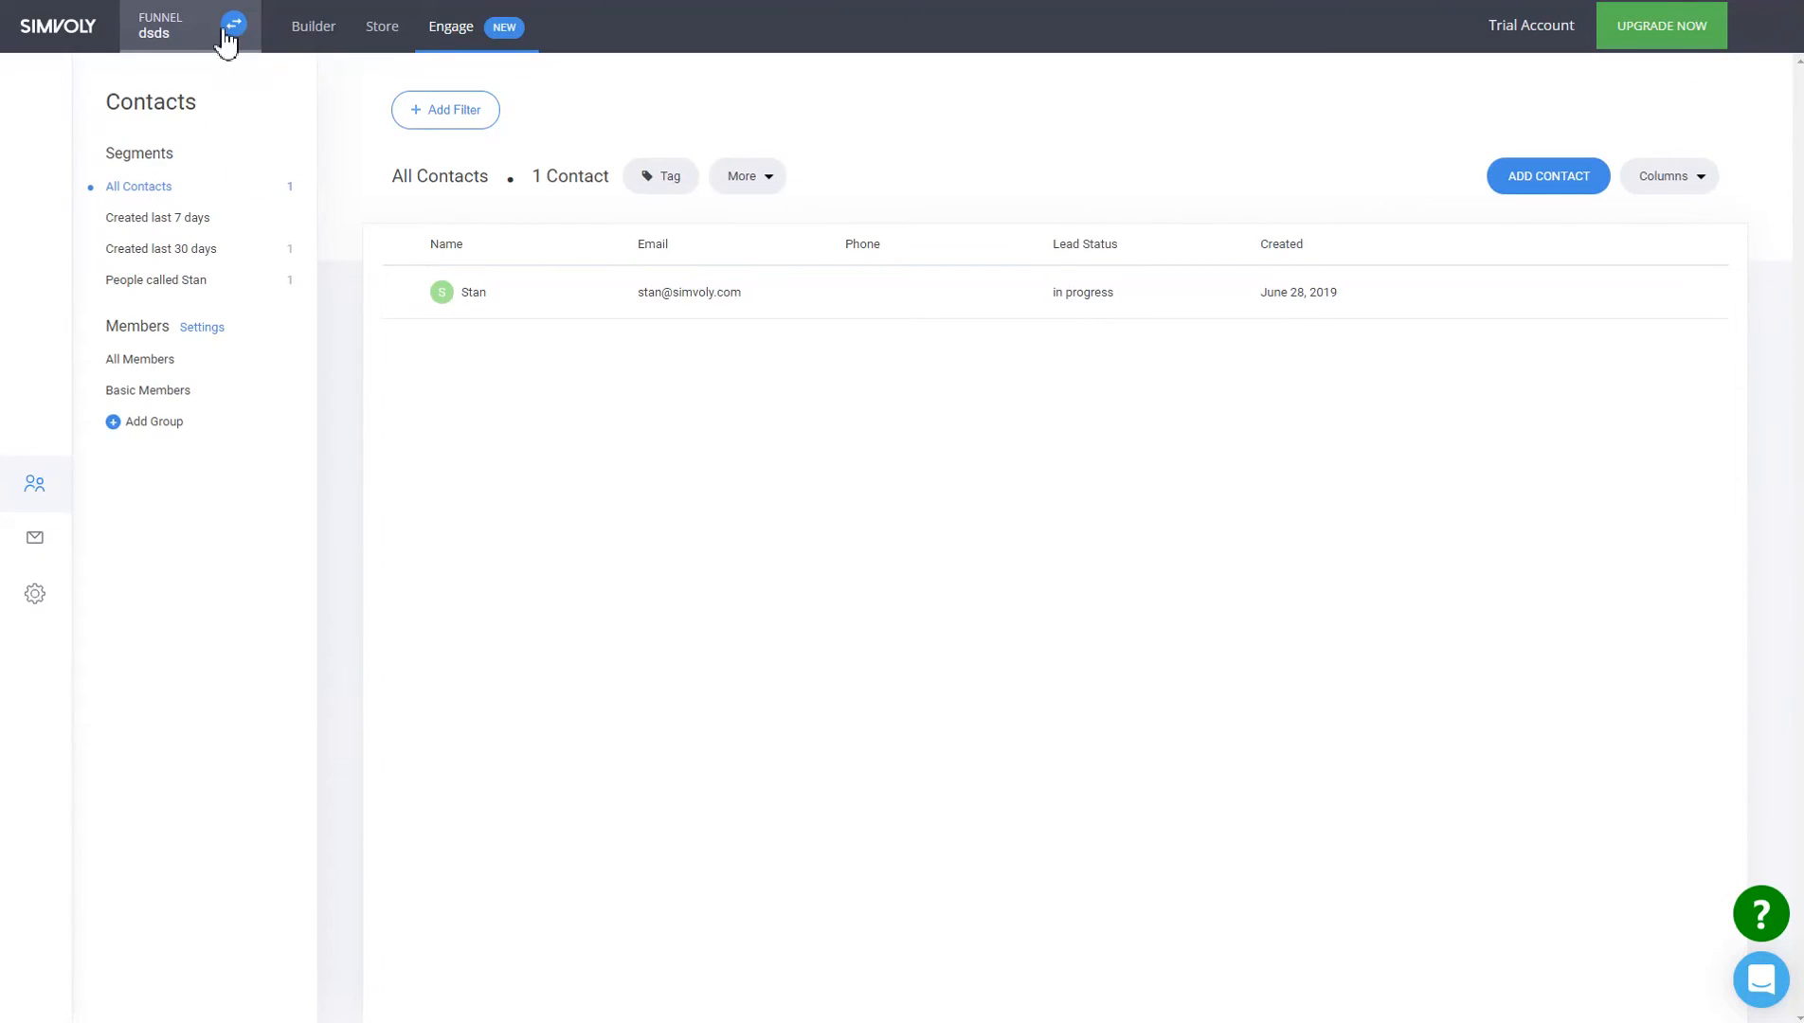
pyautogui.click(326, 31)
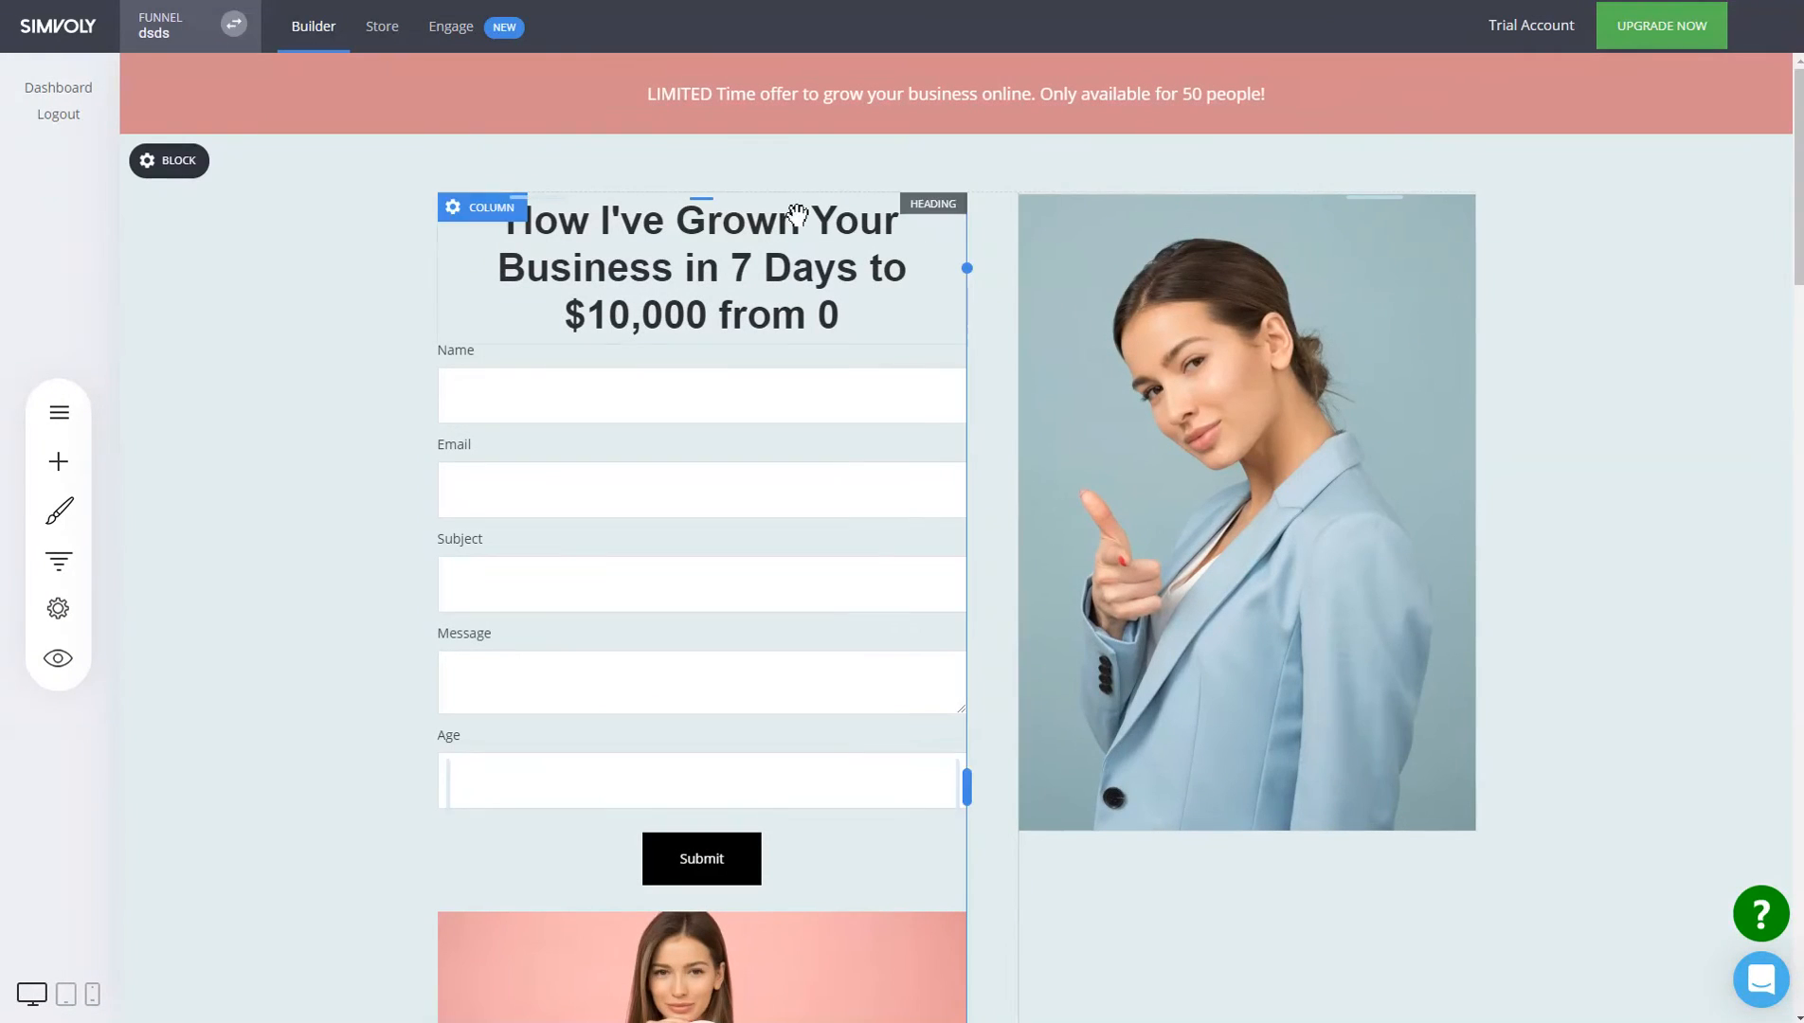
pyautogui.click(55, 610)
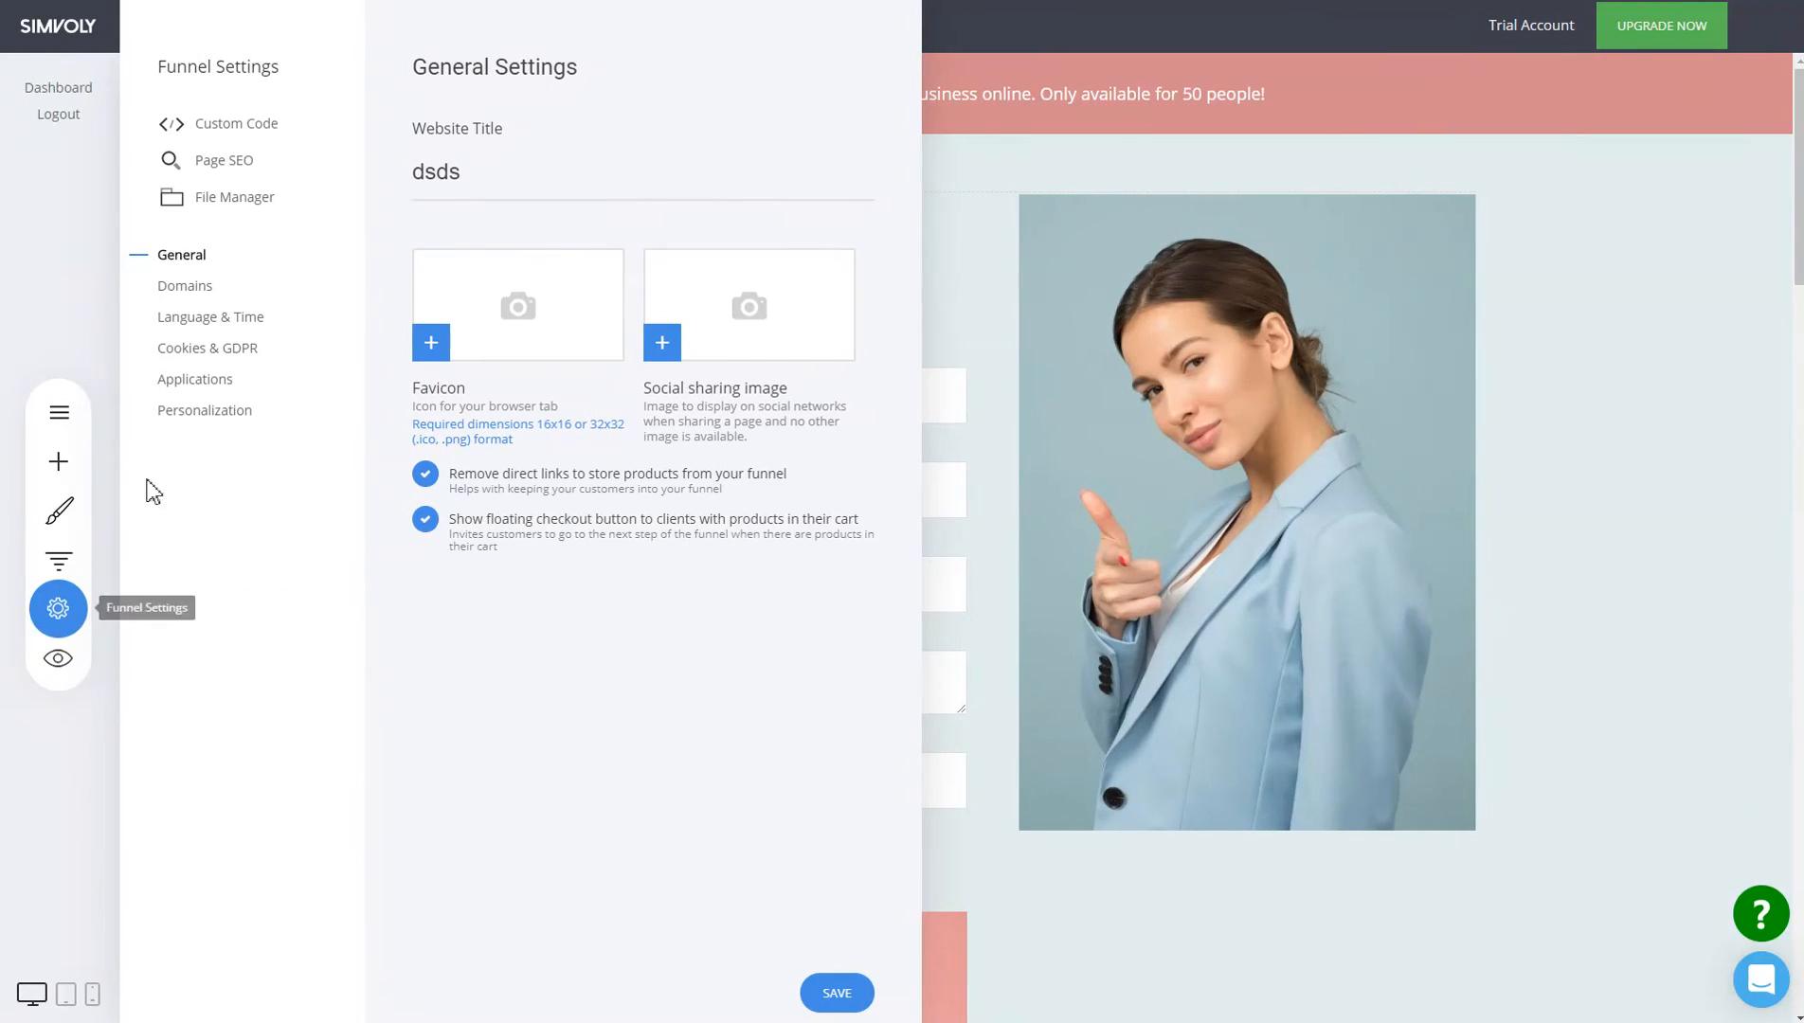
pyautogui.click(205, 412)
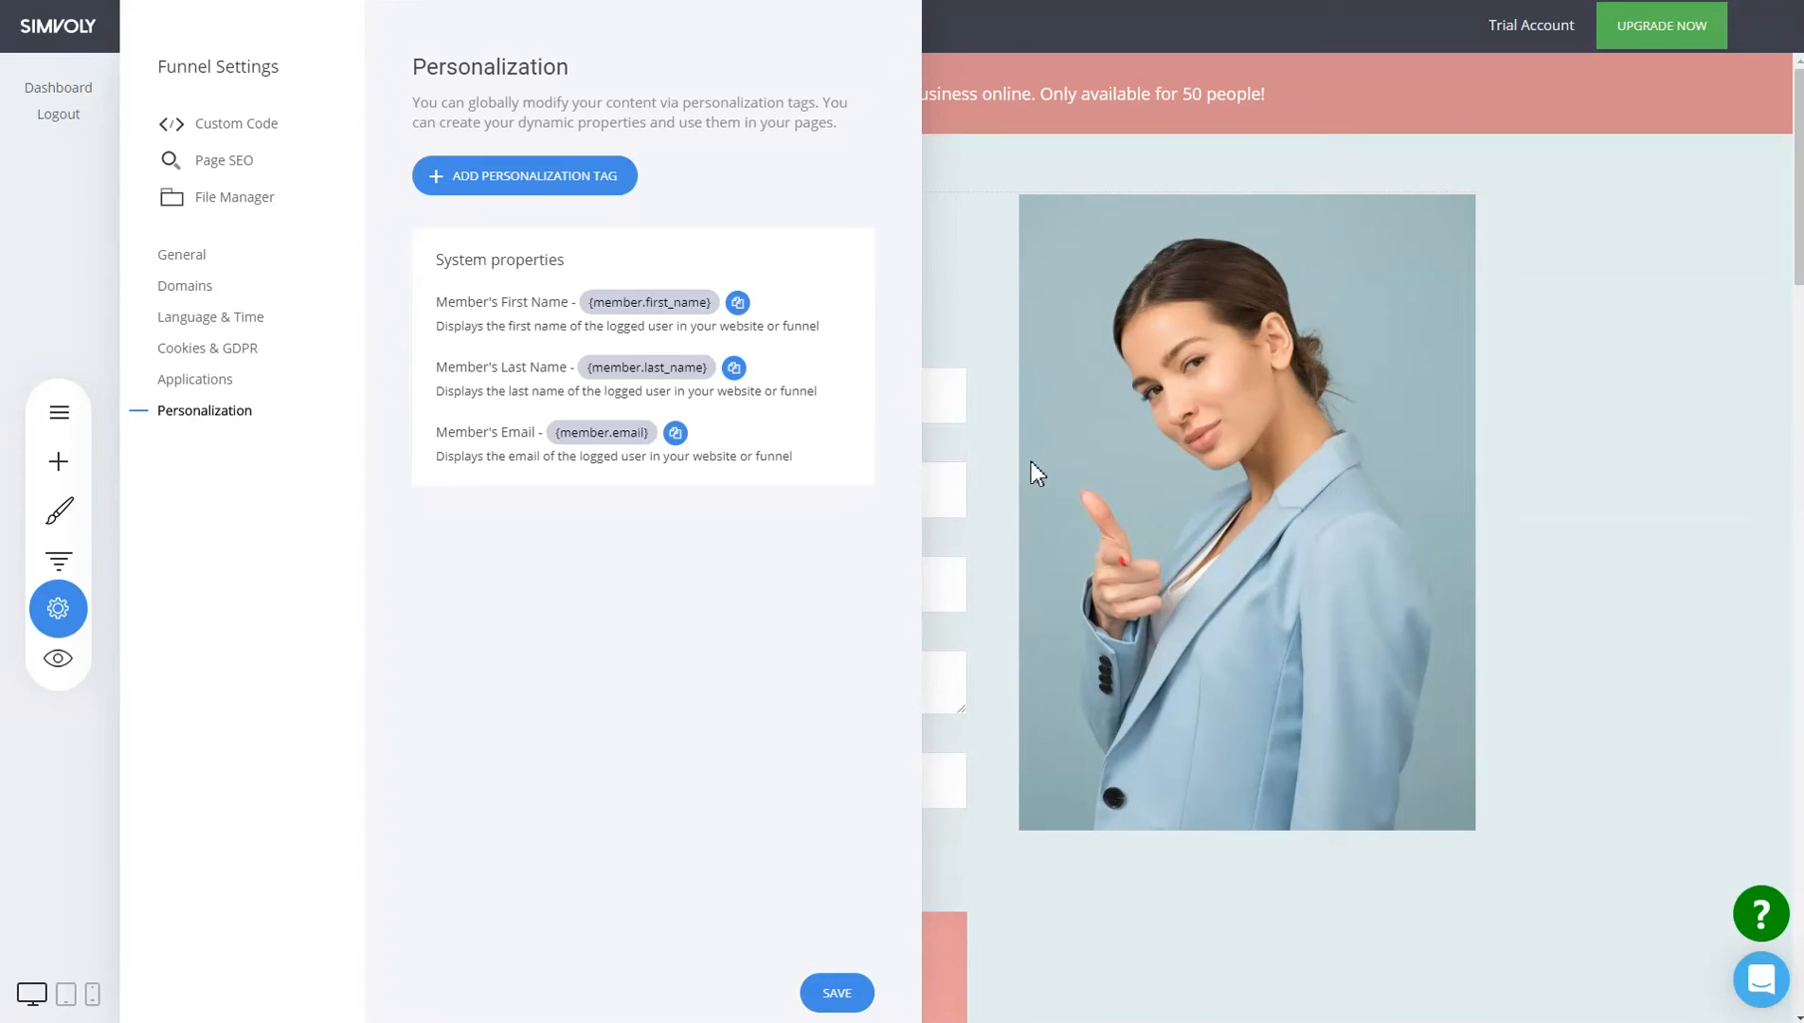
pyautogui.click(1154, 474)
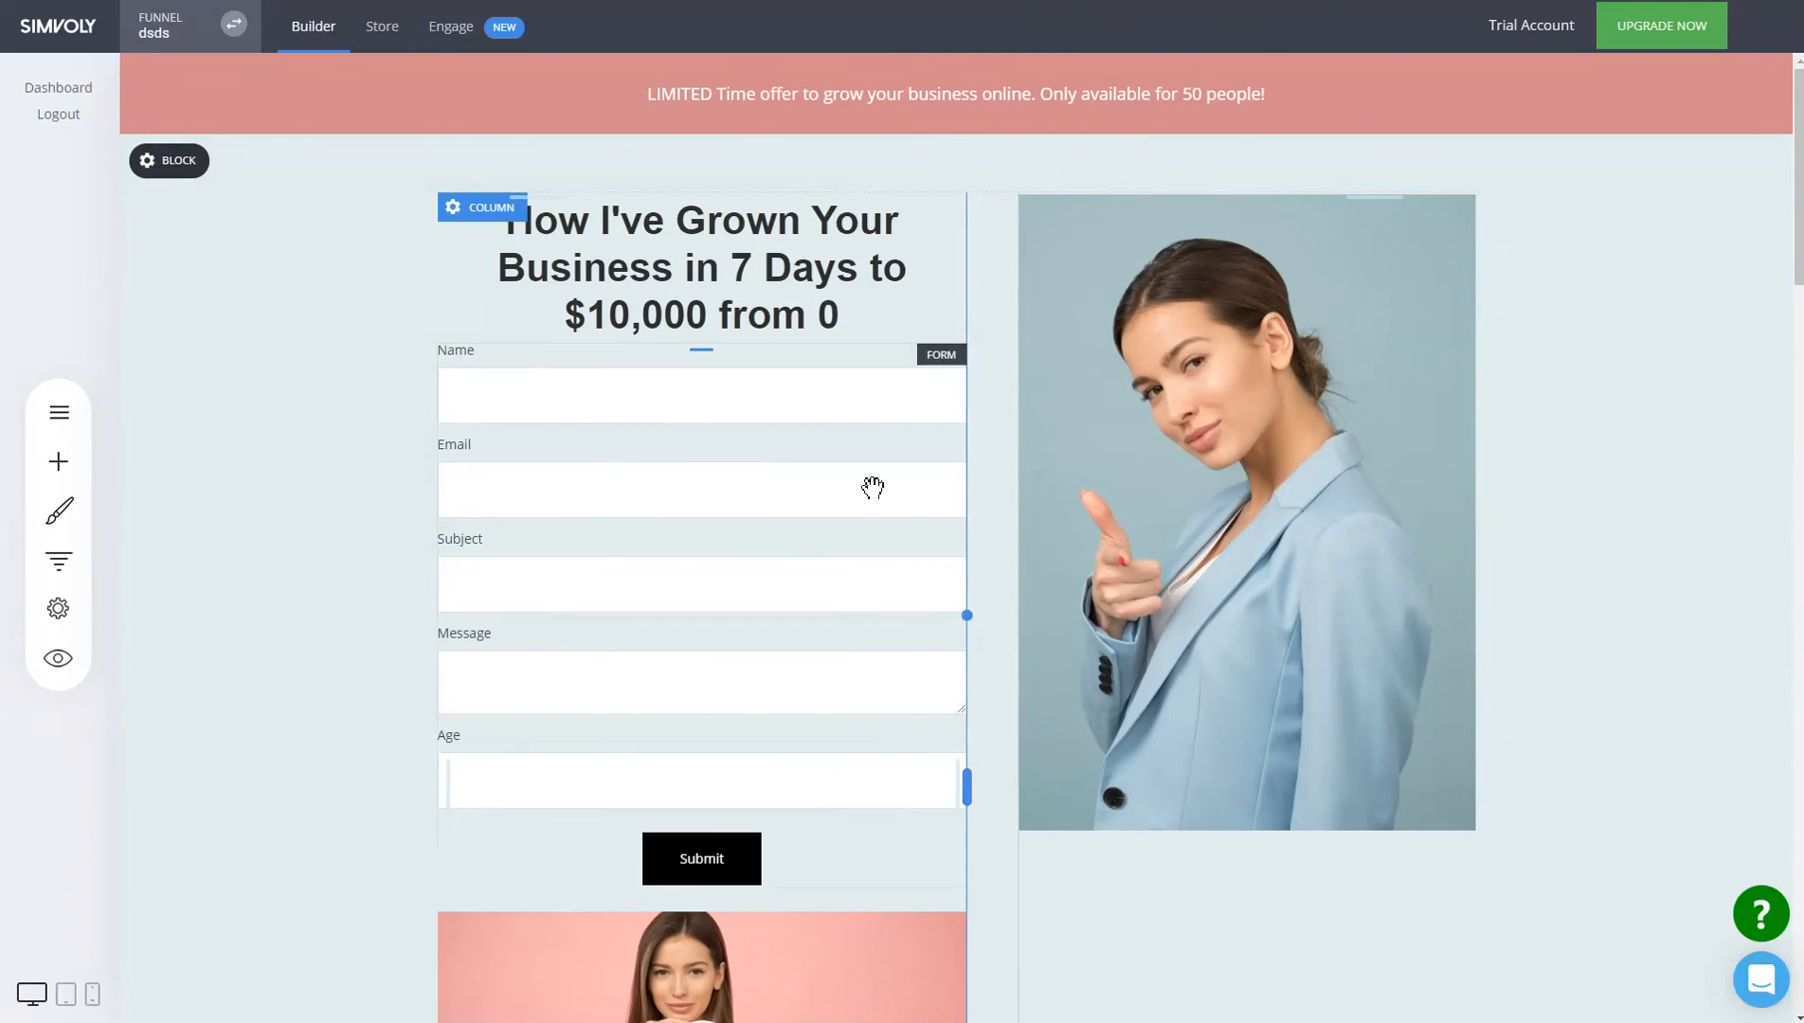
pyautogui.click(784, 401)
pyautogui.scroll(-12, 1328, 485)
pyautogui.scroll(-5, 803, 617)
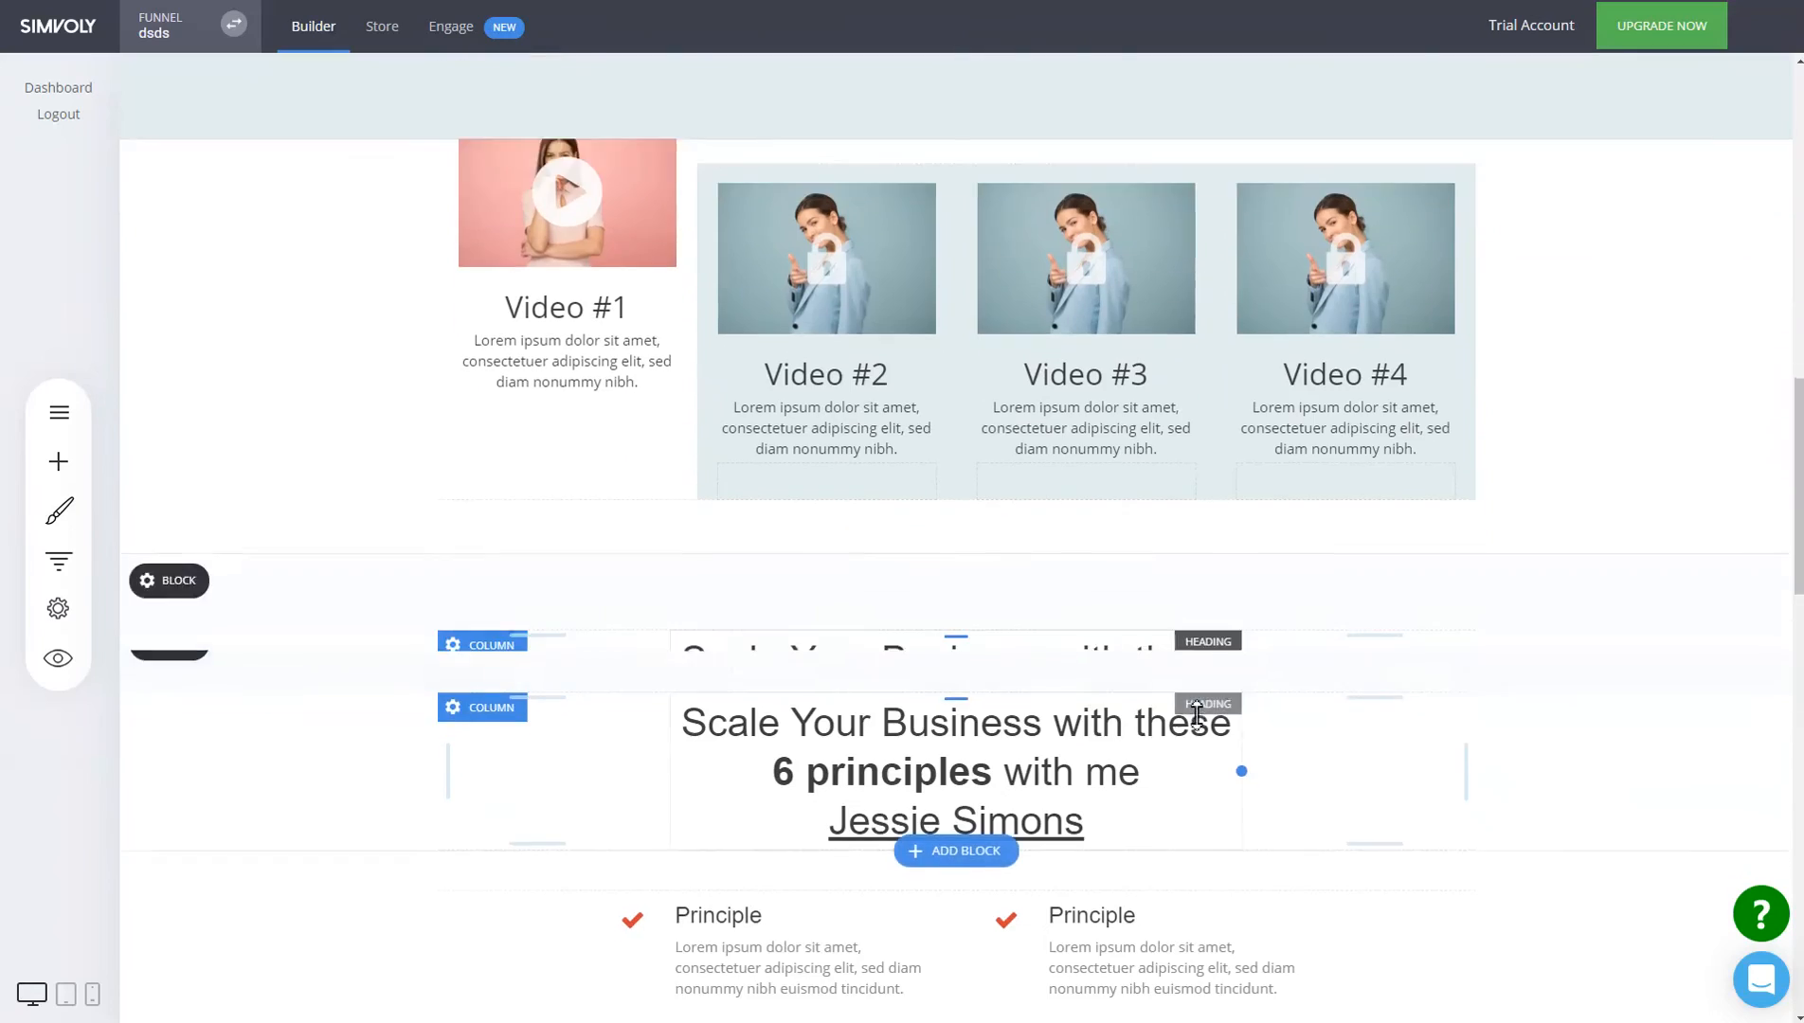
pyautogui.scroll(-5, 1326, 781)
pyautogui.scroll(-4, 1184, 597)
pyautogui.scroll(4, 1176, 592)
# Insert the 'What We Do' Image & Text block below the pricing section.
pyautogui.click(983, 552)
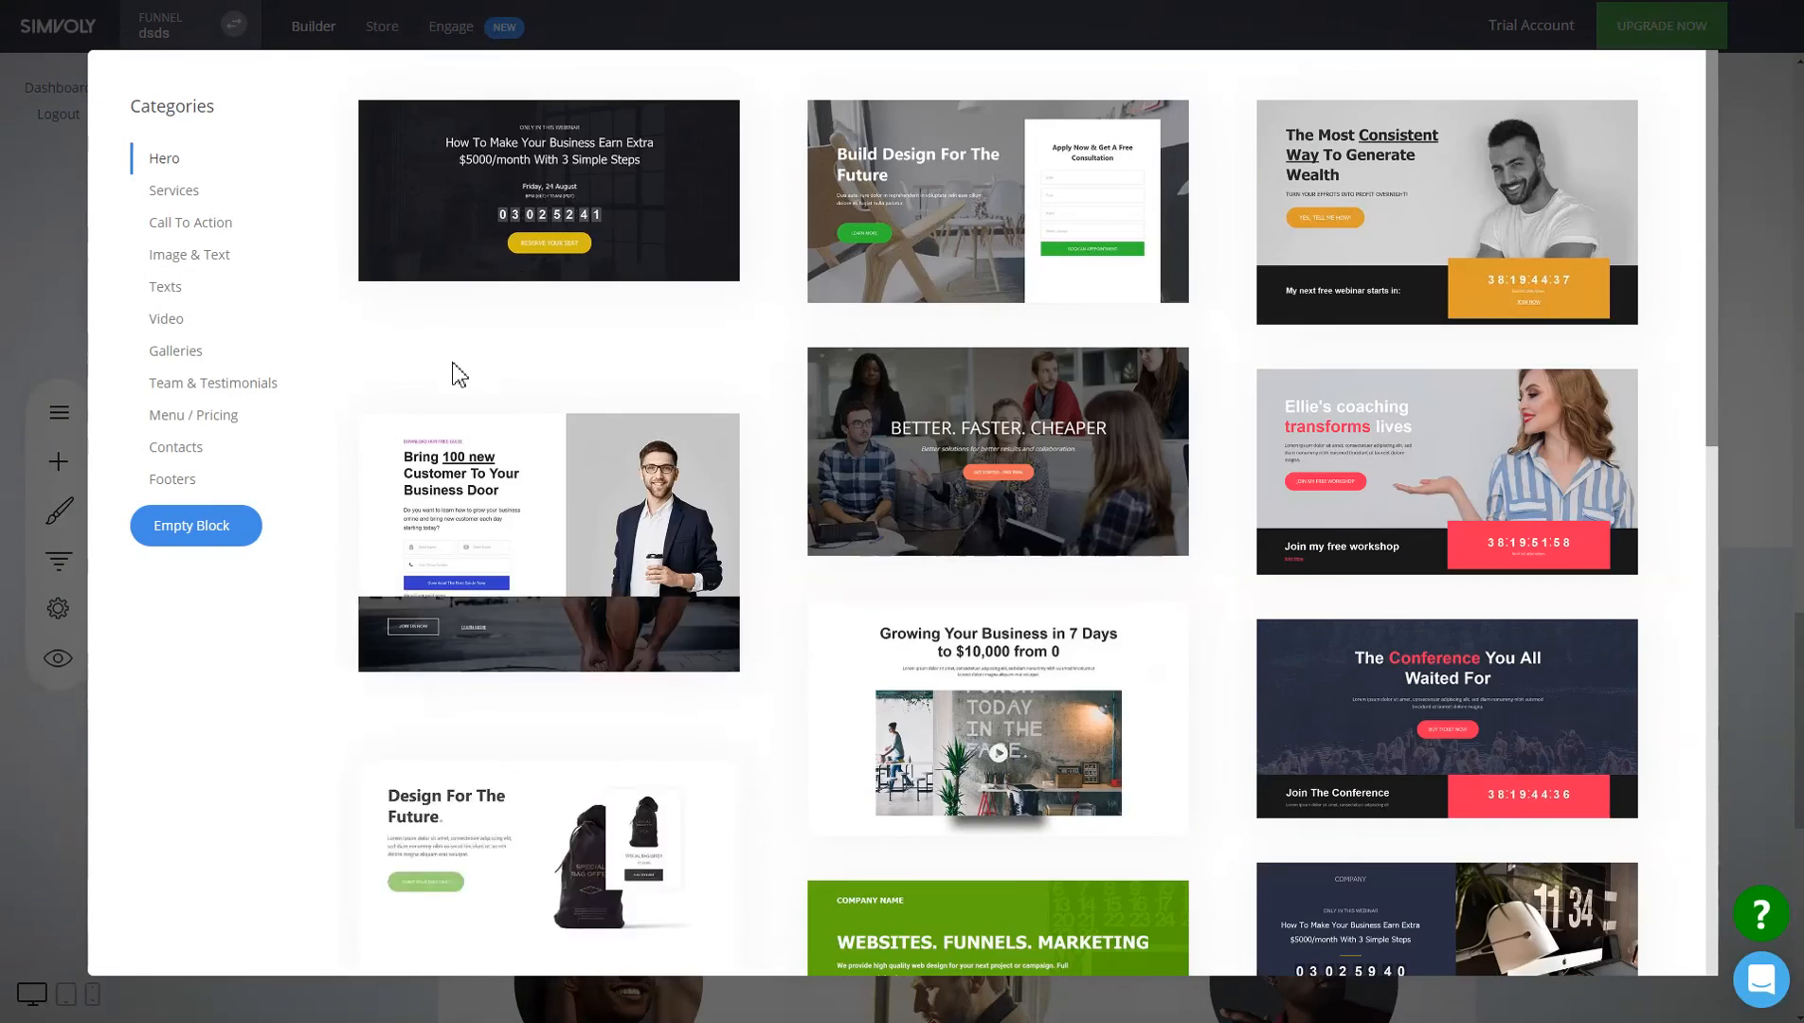
pyautogui.scroll(-3, 724, 517)
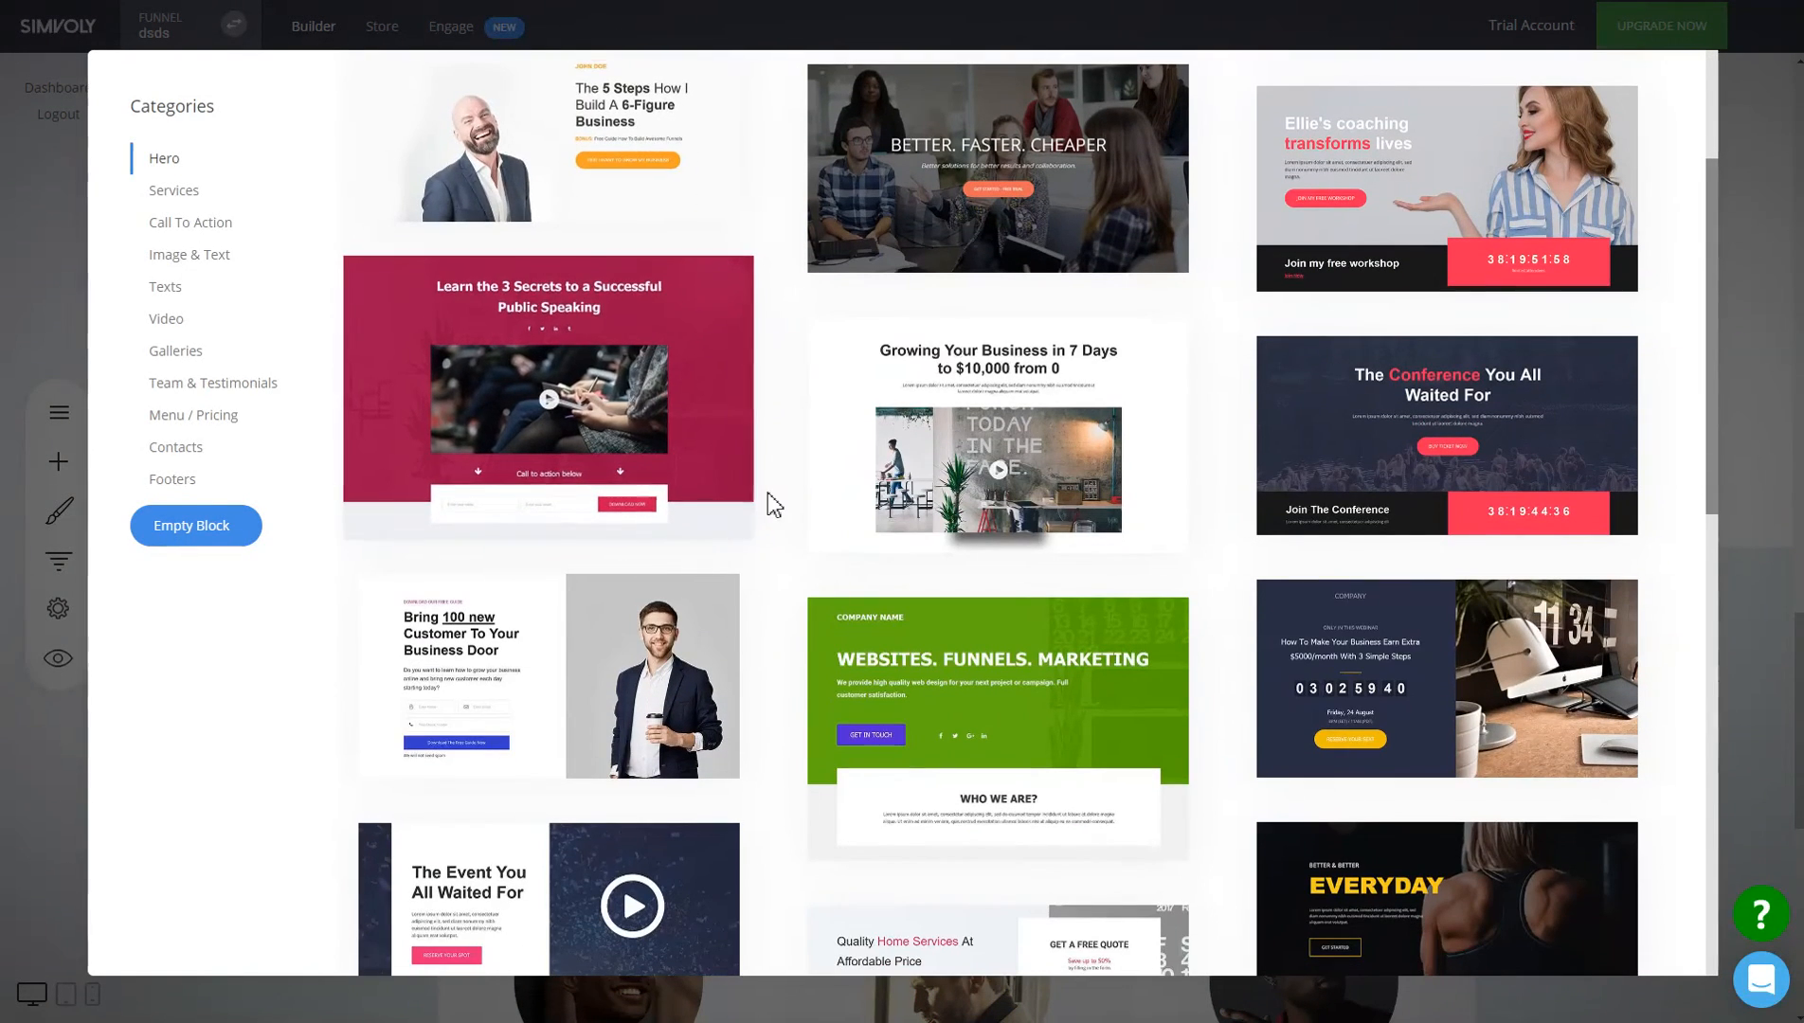
pyautogui.click(192, 256)
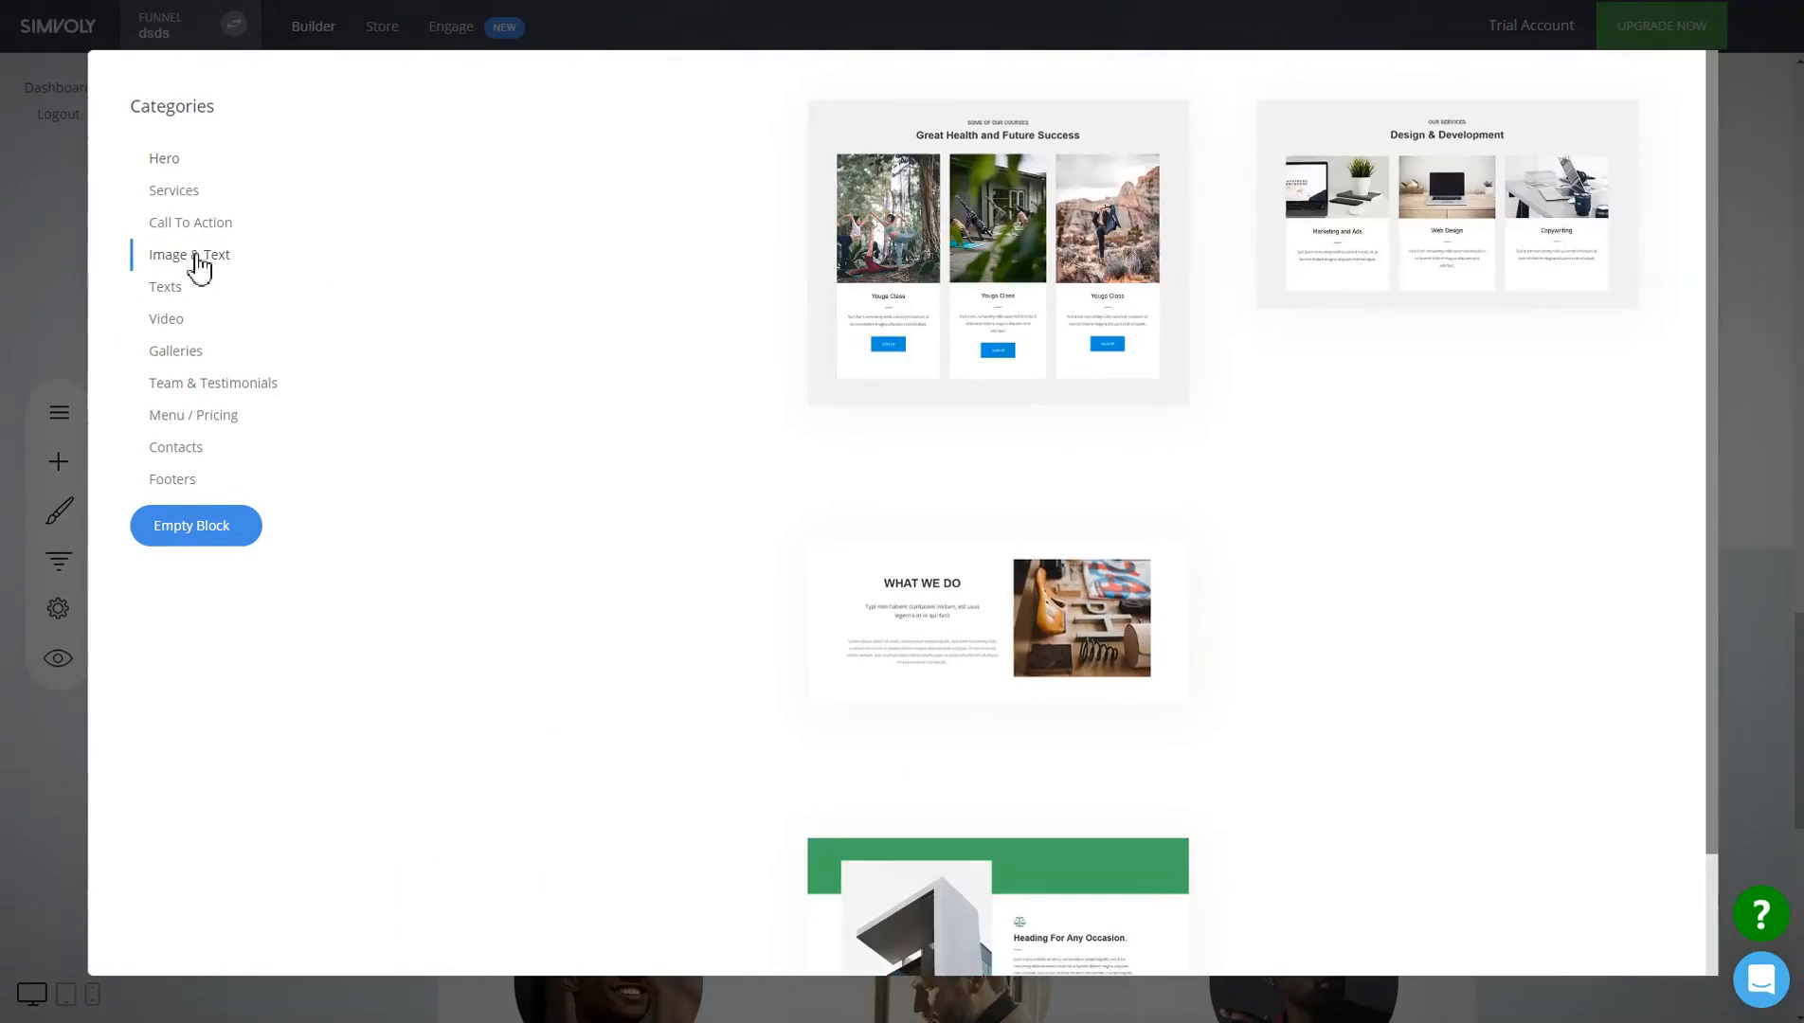
pyautogui.scroll(-3, 1213, 427)
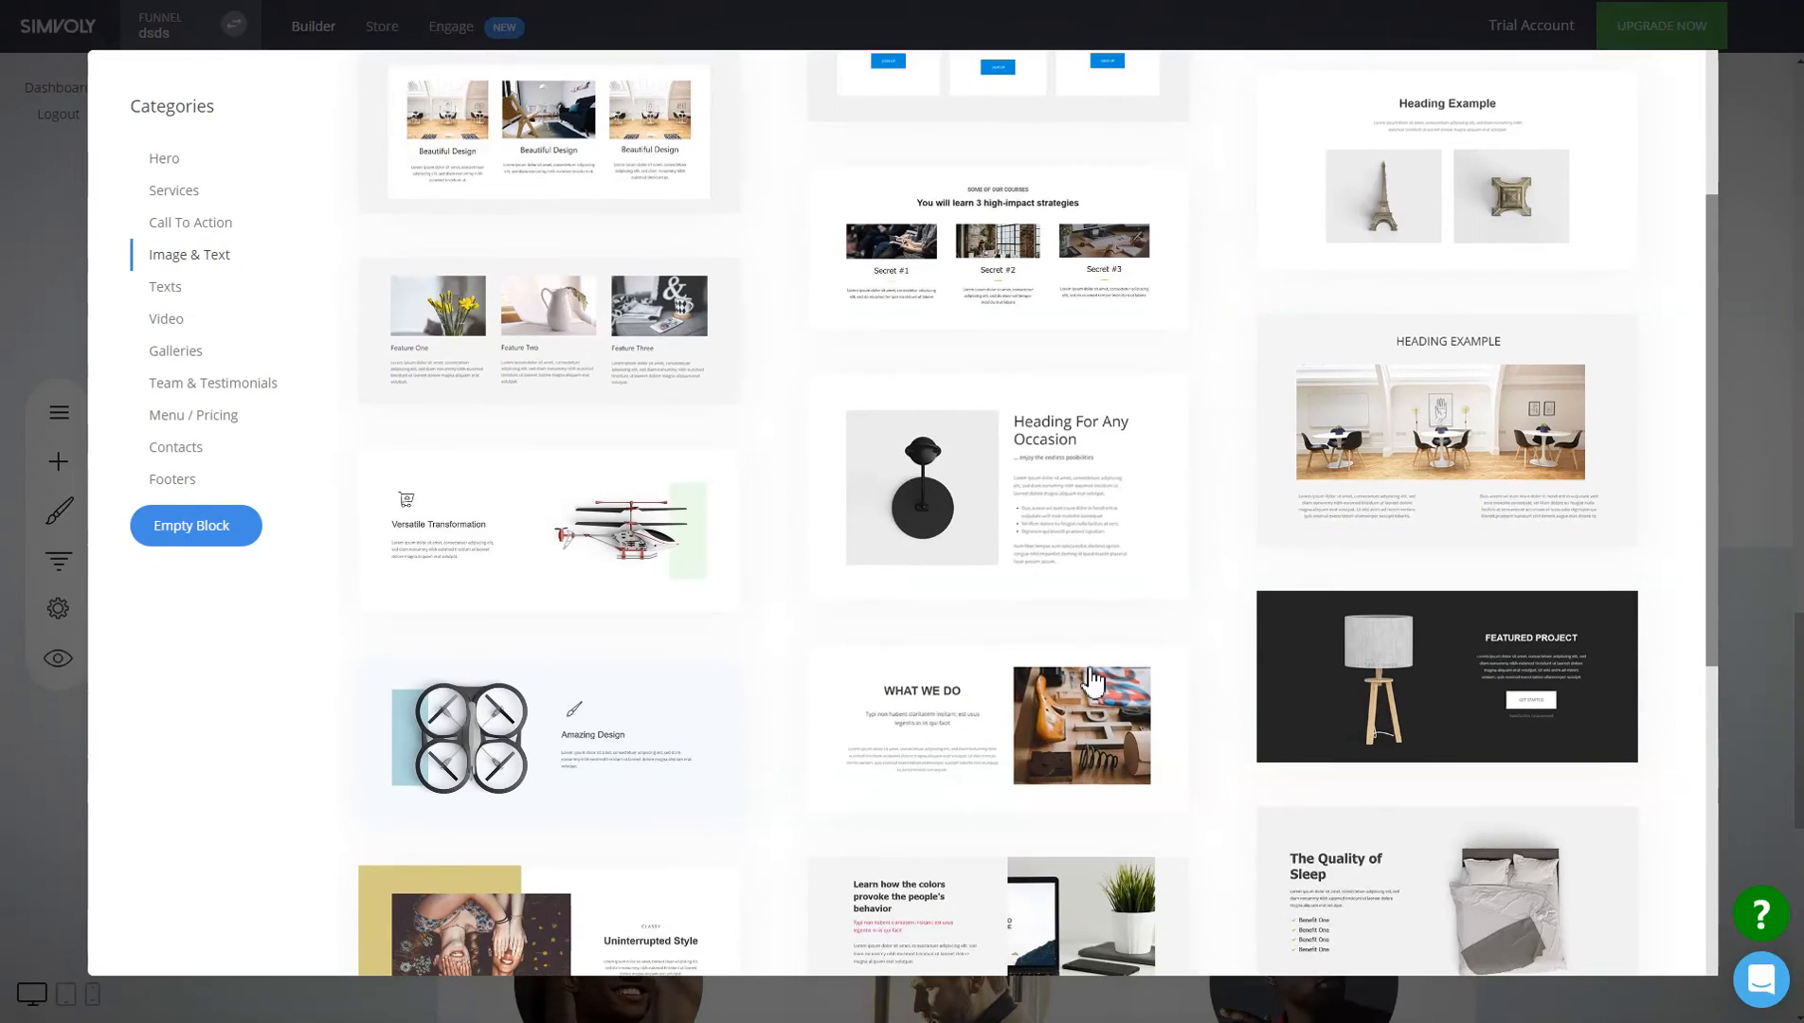
pyautogui.click(1096, 724)
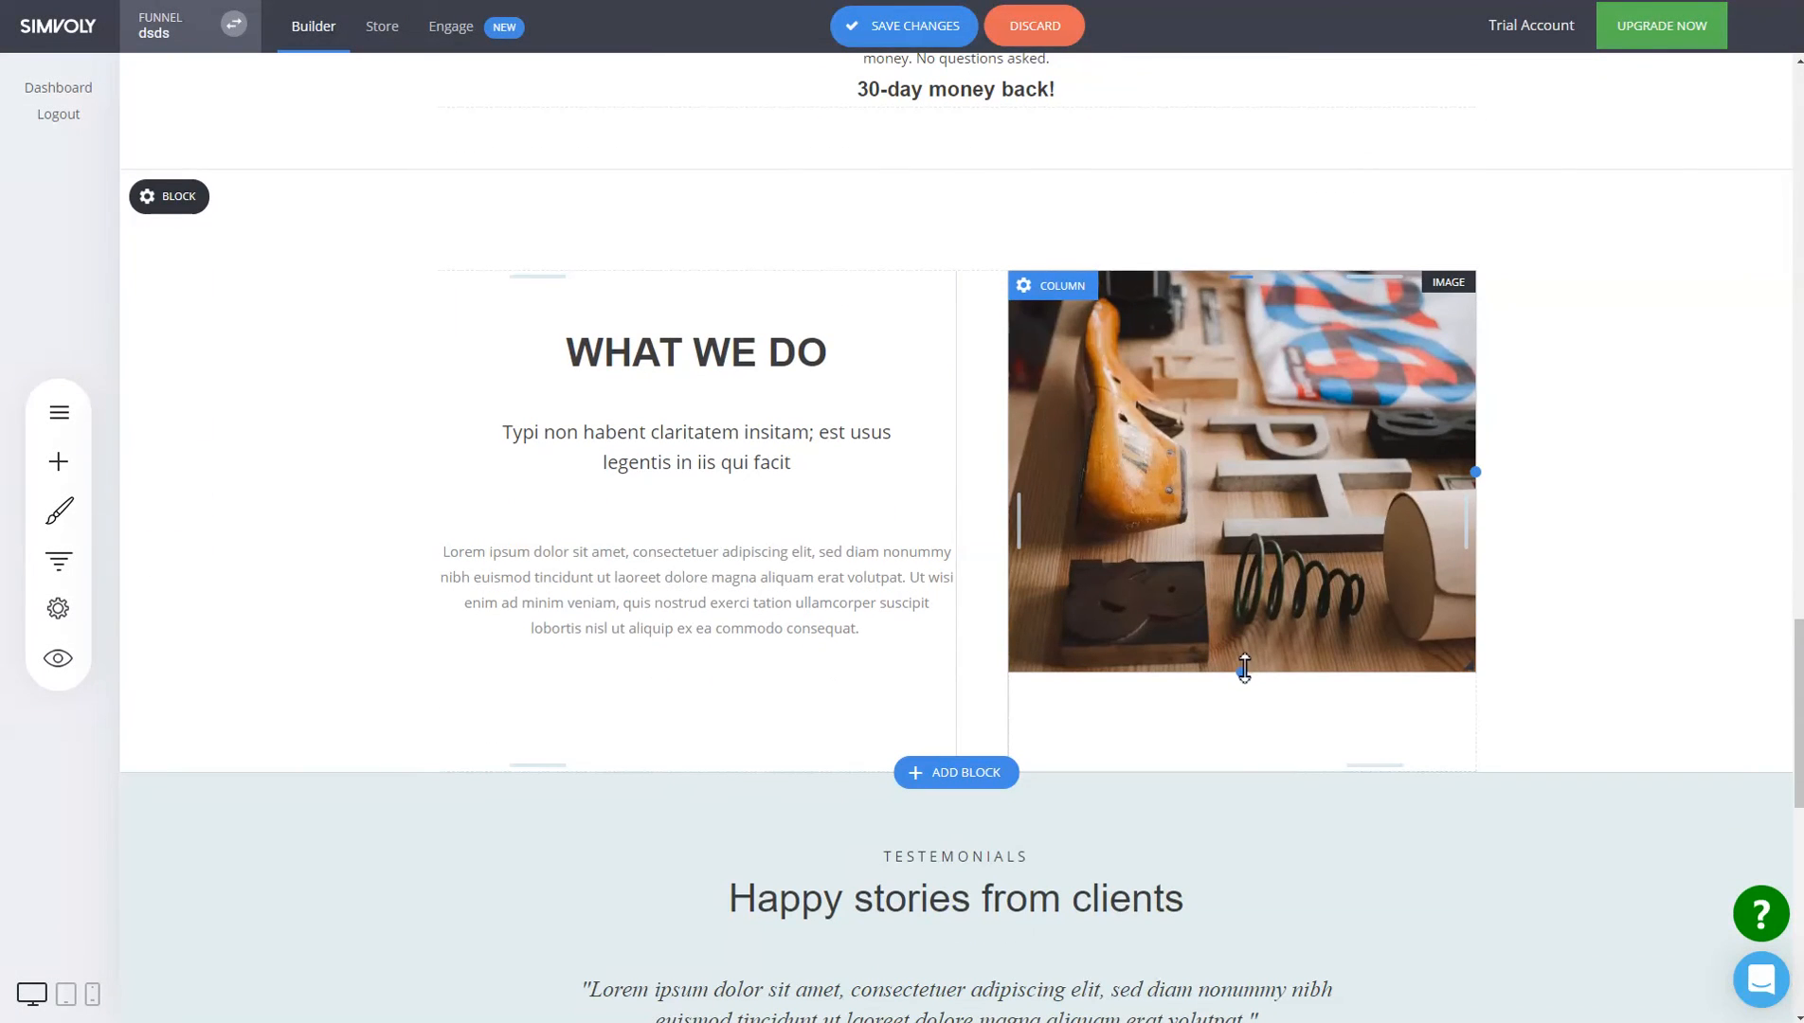
# Enlarge the photo, delete the element beneath it, and adjust the block's top and bottom padding.
pyautogui.moveTo(1244, 668); pyautogui.dragTo(1243, 789)
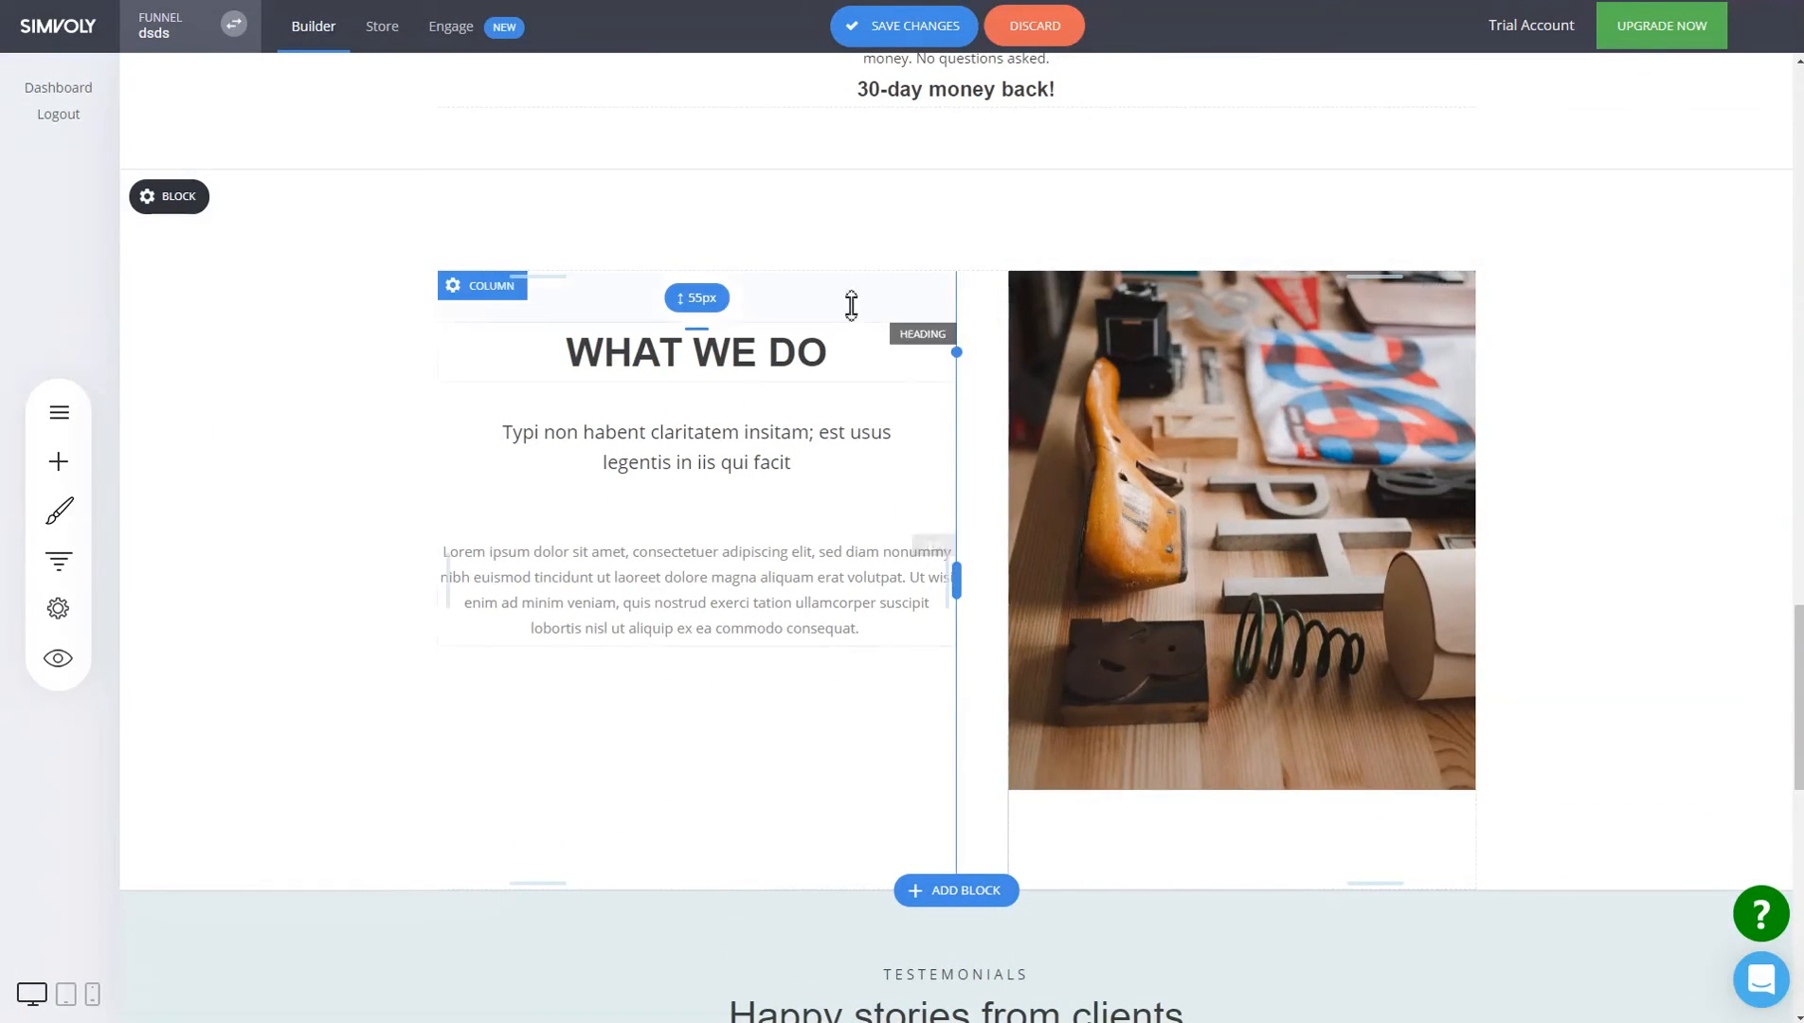
pyautogui.moveTo(737, 309); pyautogui.dragTo(893, 265)
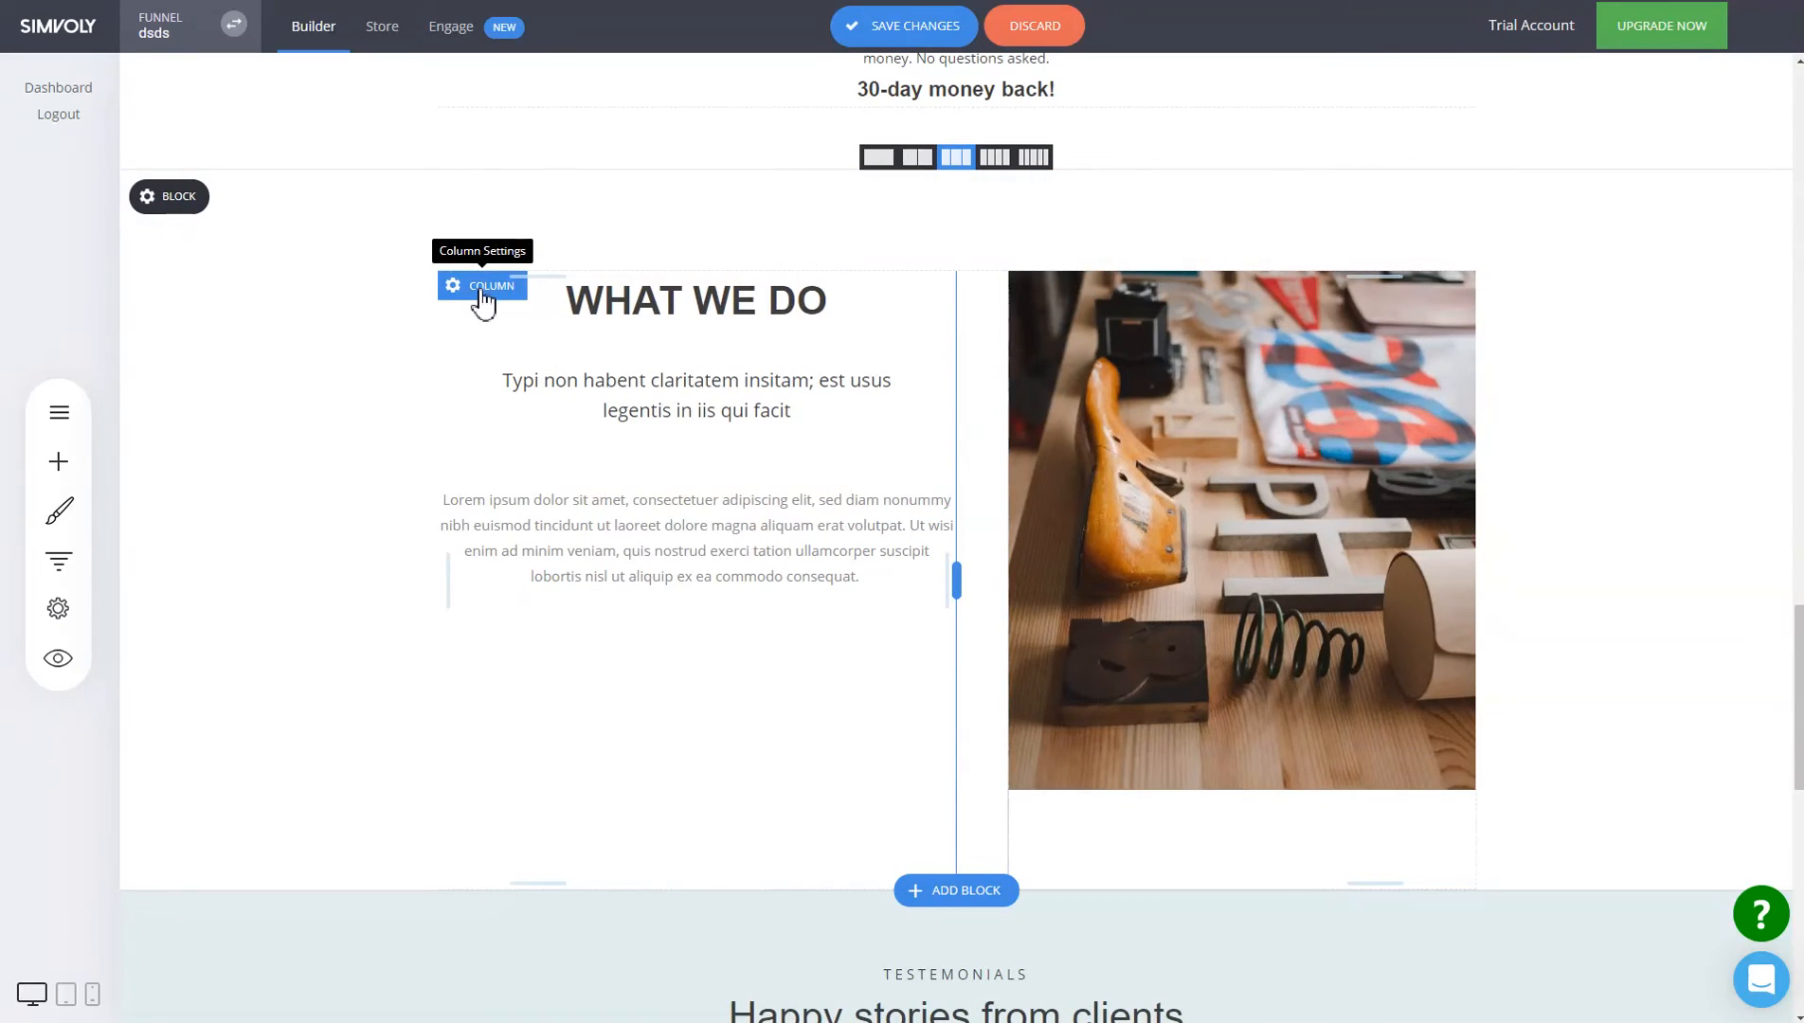
pyautogui.click(1087, 764)
pyautogui.click(987, 459)
pyautogui.moveTo(1350, 783); pyautogui.dragTo(1360, 900)
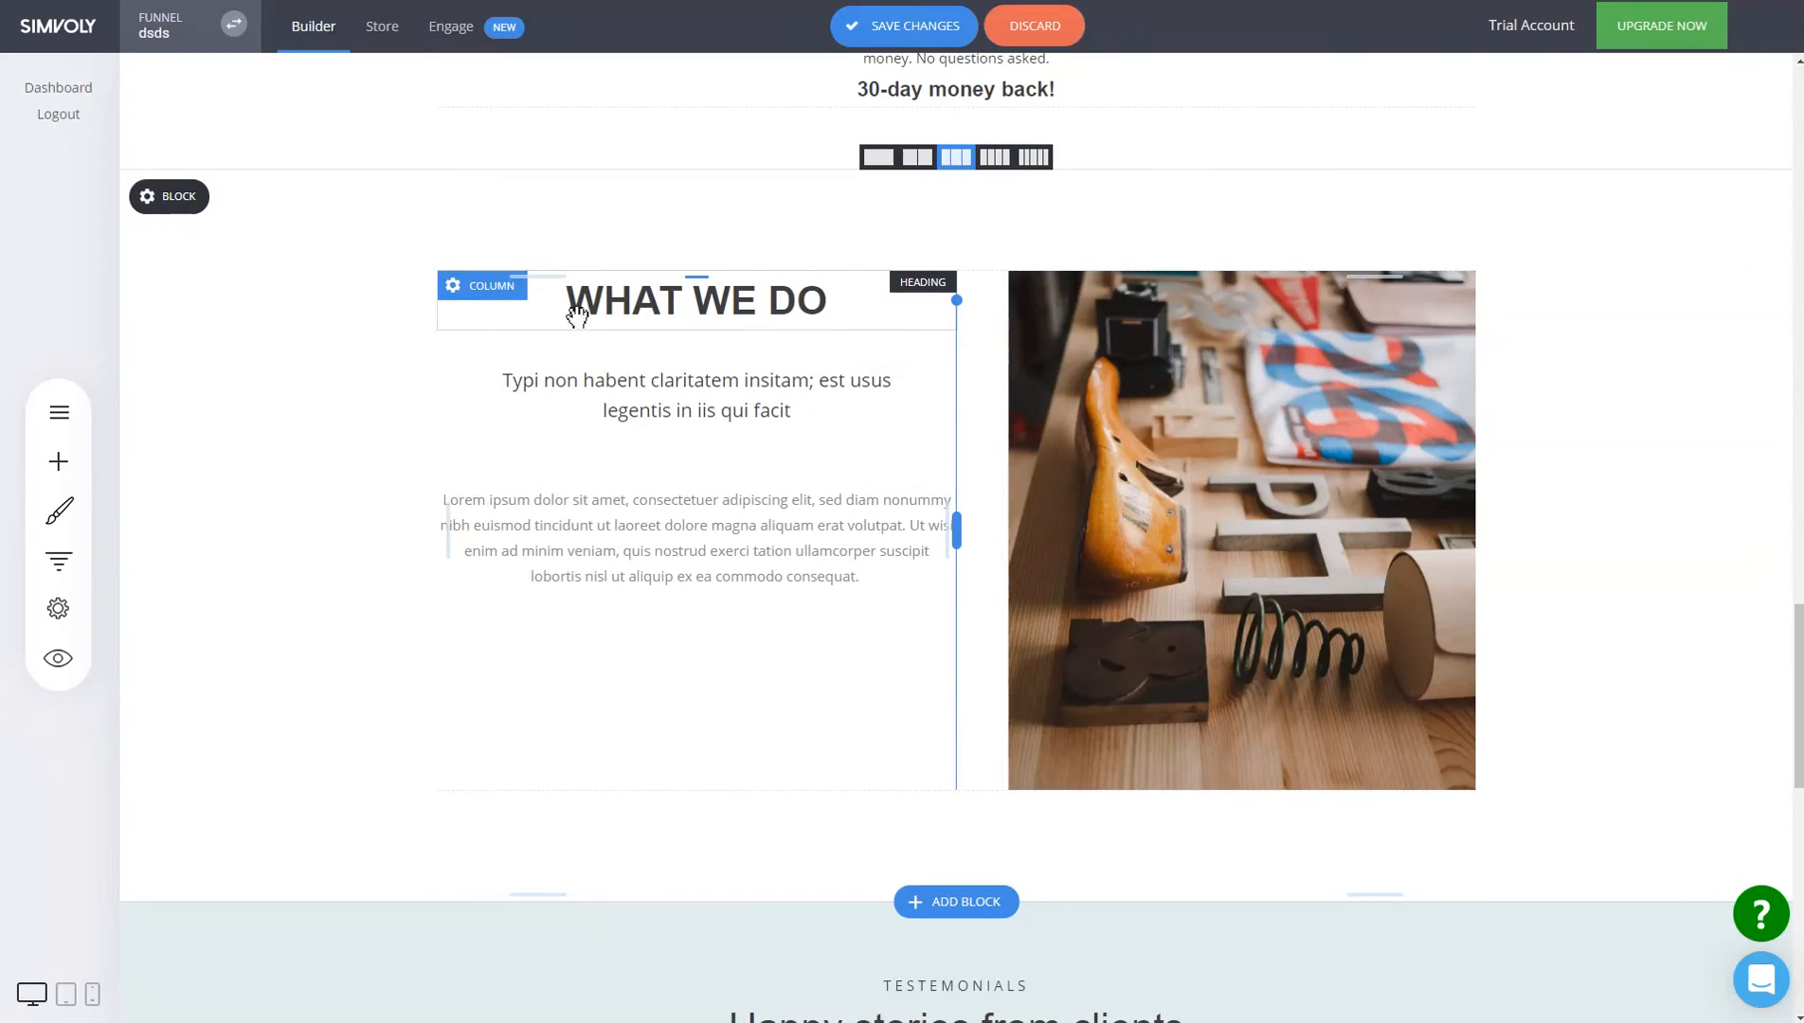
pyautogui.moveTo(669, 281); pyautogui.dragTo(667, 372)
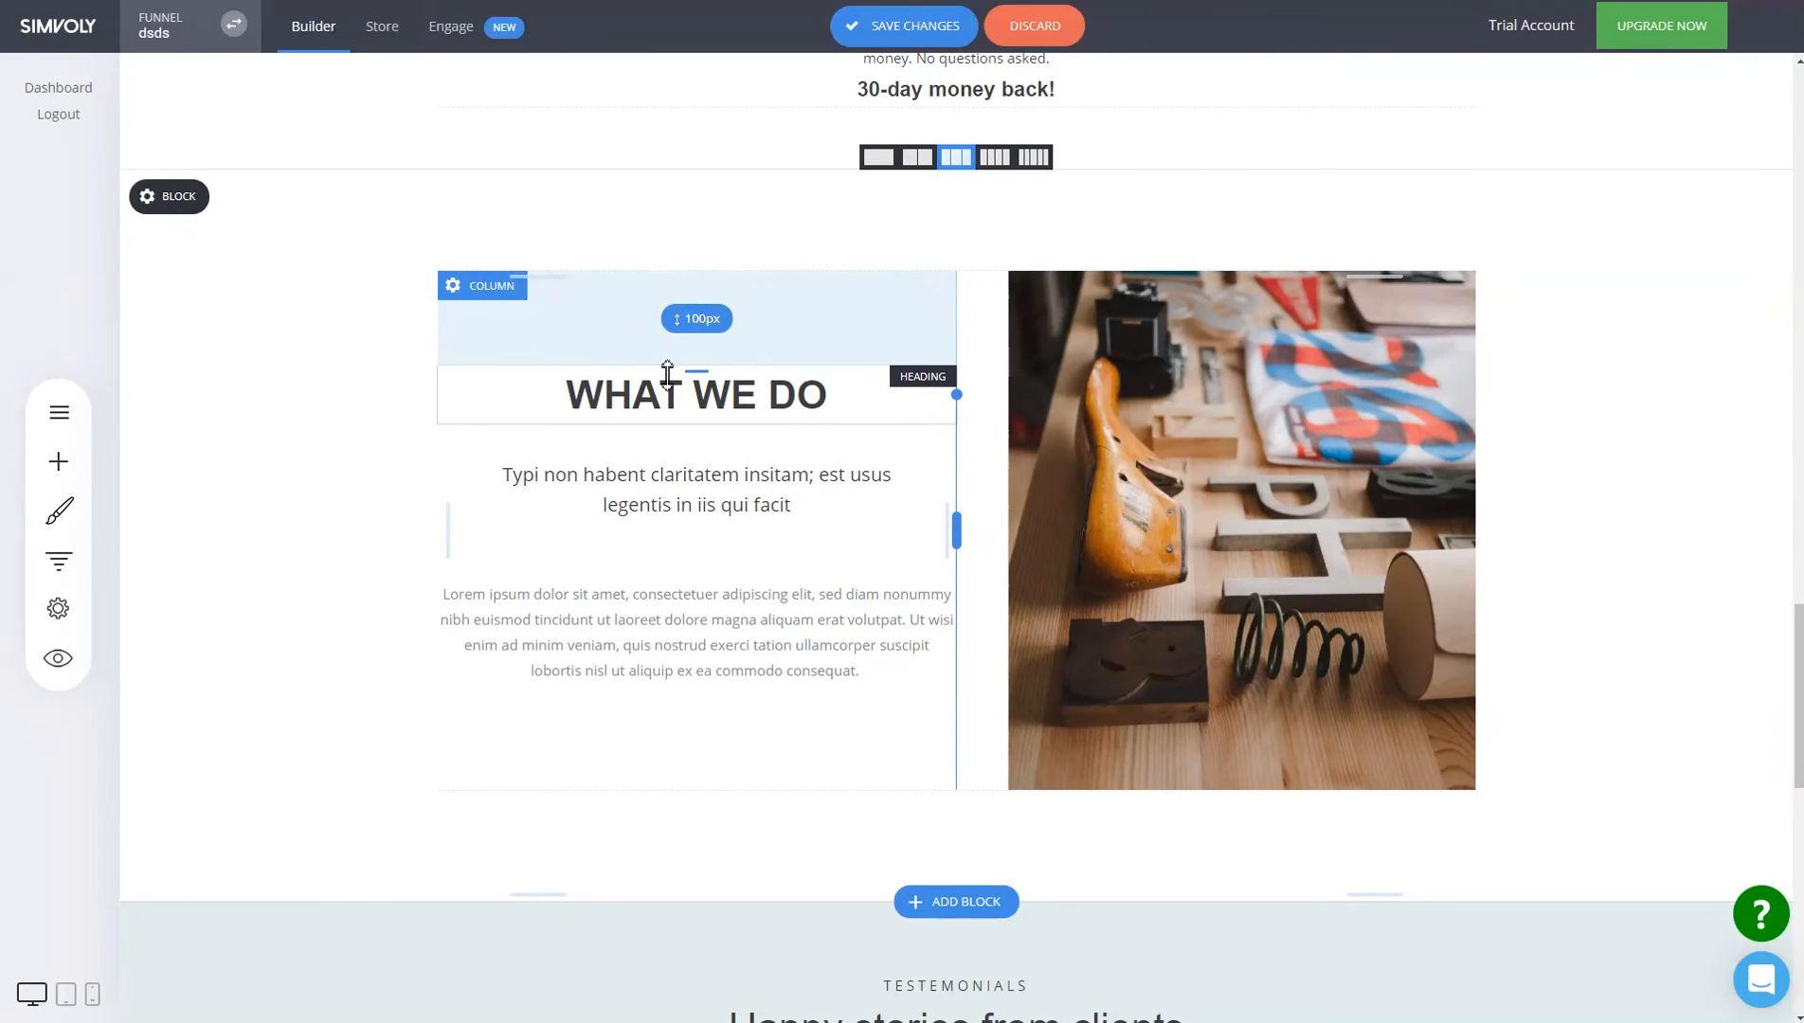
pyautogui.moveTo(631, 339); pyautogui.dragTo(634, 241)
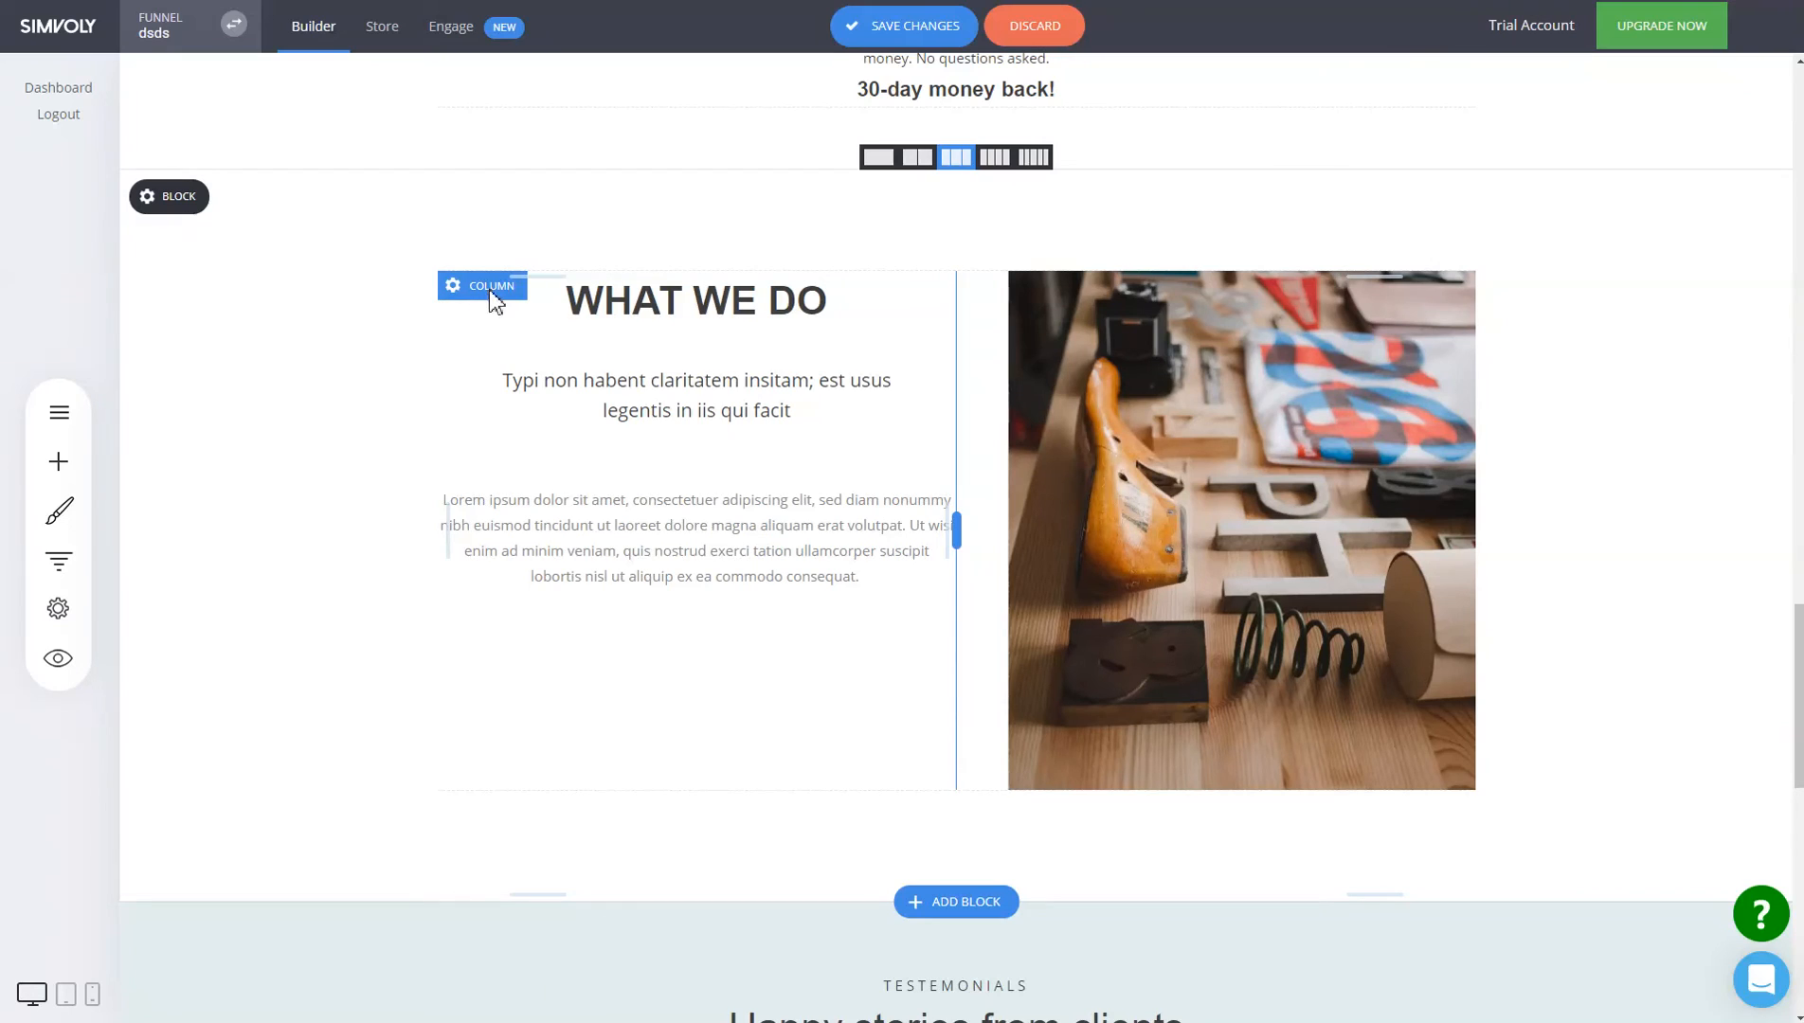
# Centre the left column's content vertically and resize the photo to 495 by 405 px.
pyautogui.click(492, 289)
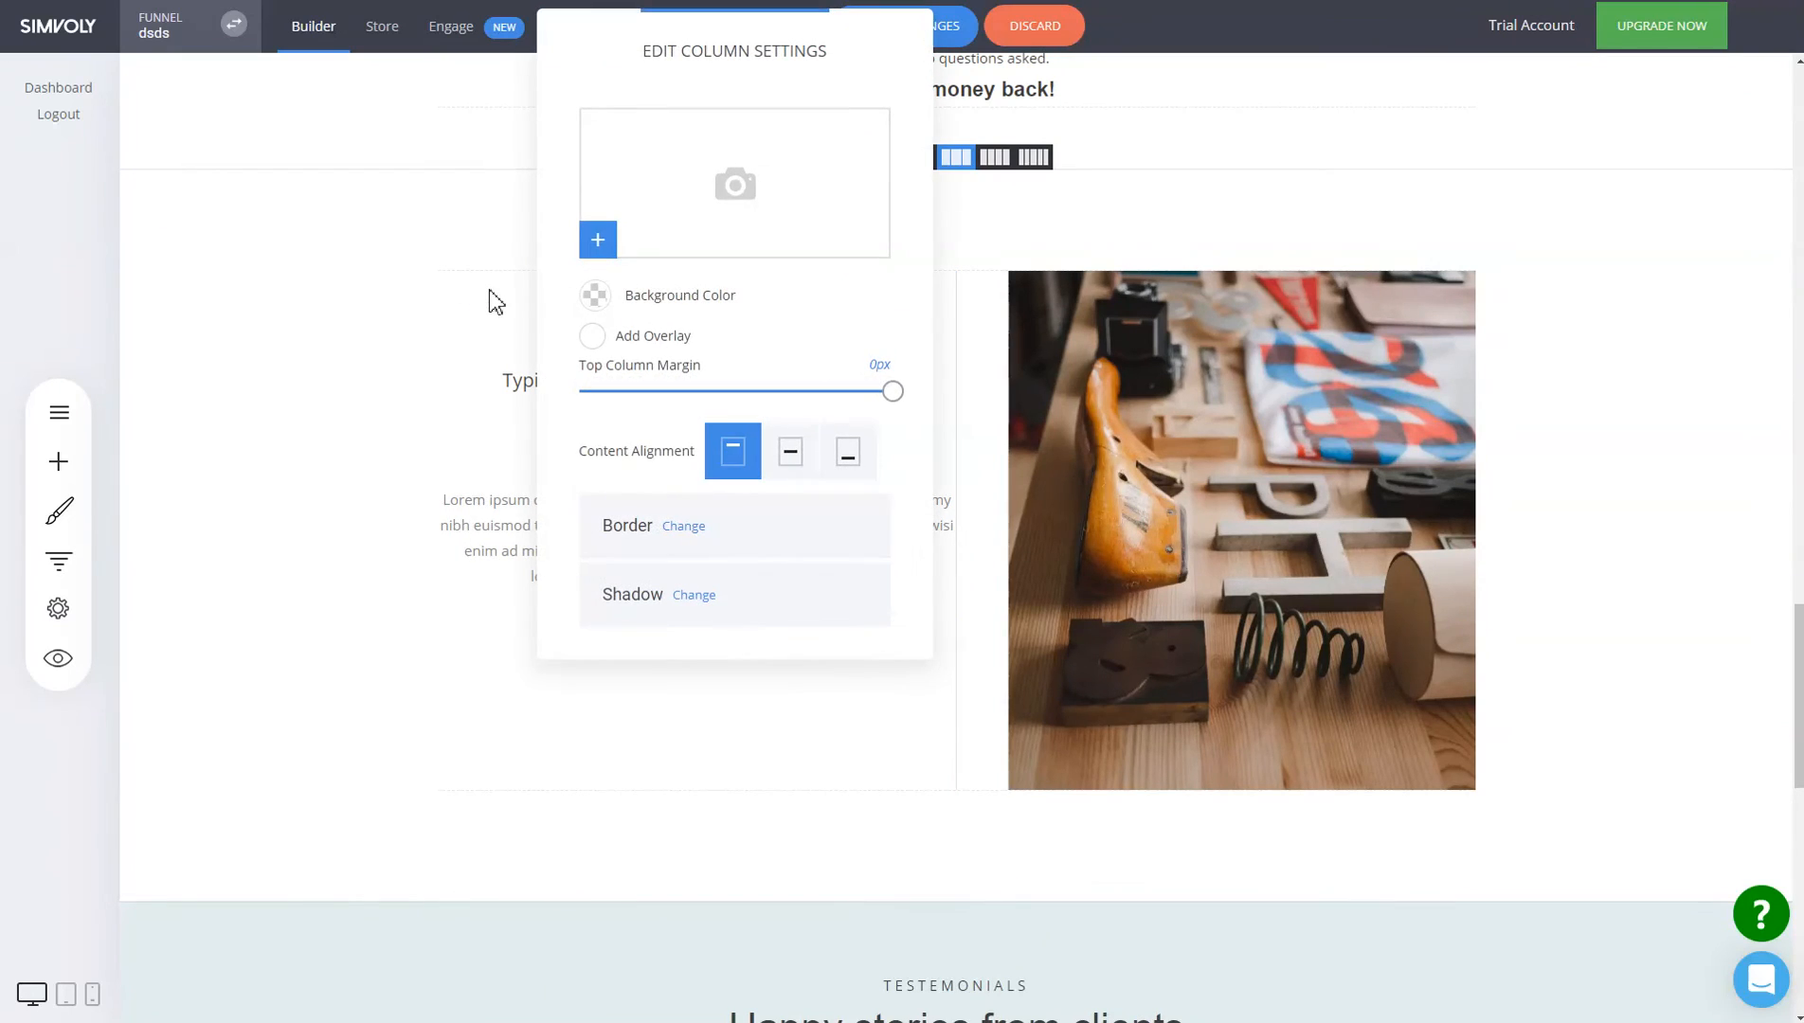
pyautogui.click(799, 460)
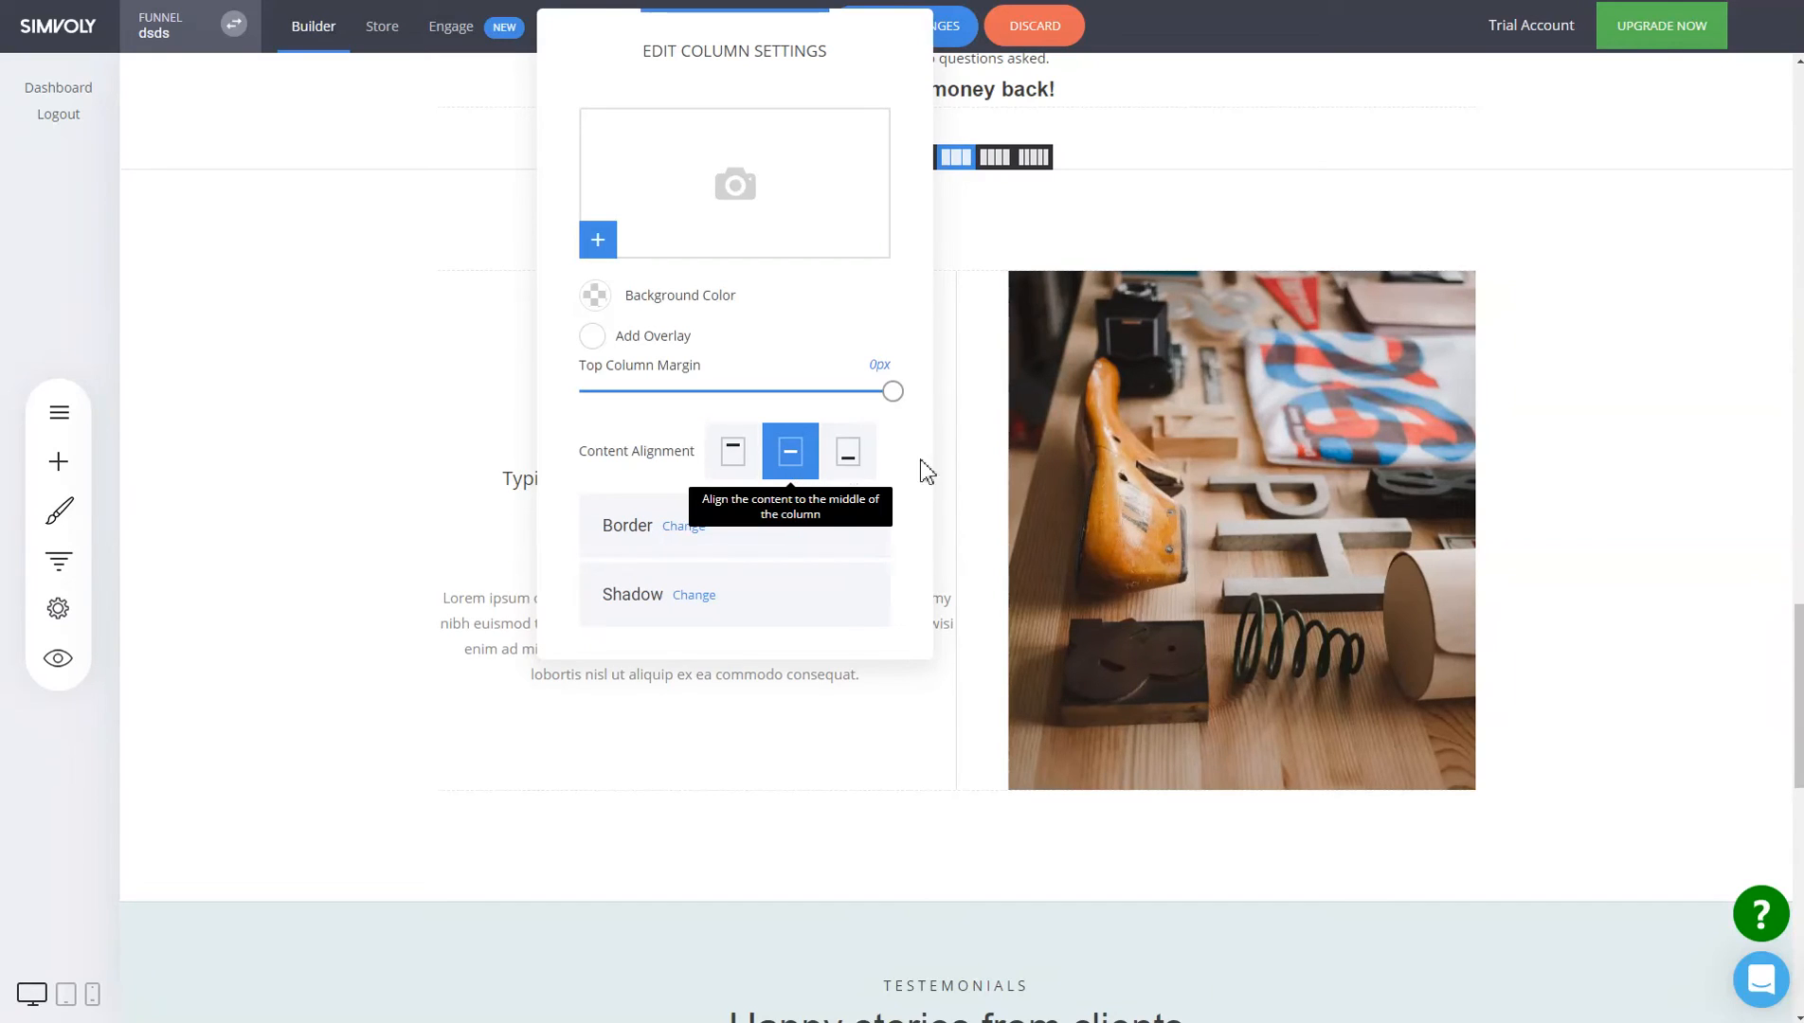
pyautogui.click(1144, 469)
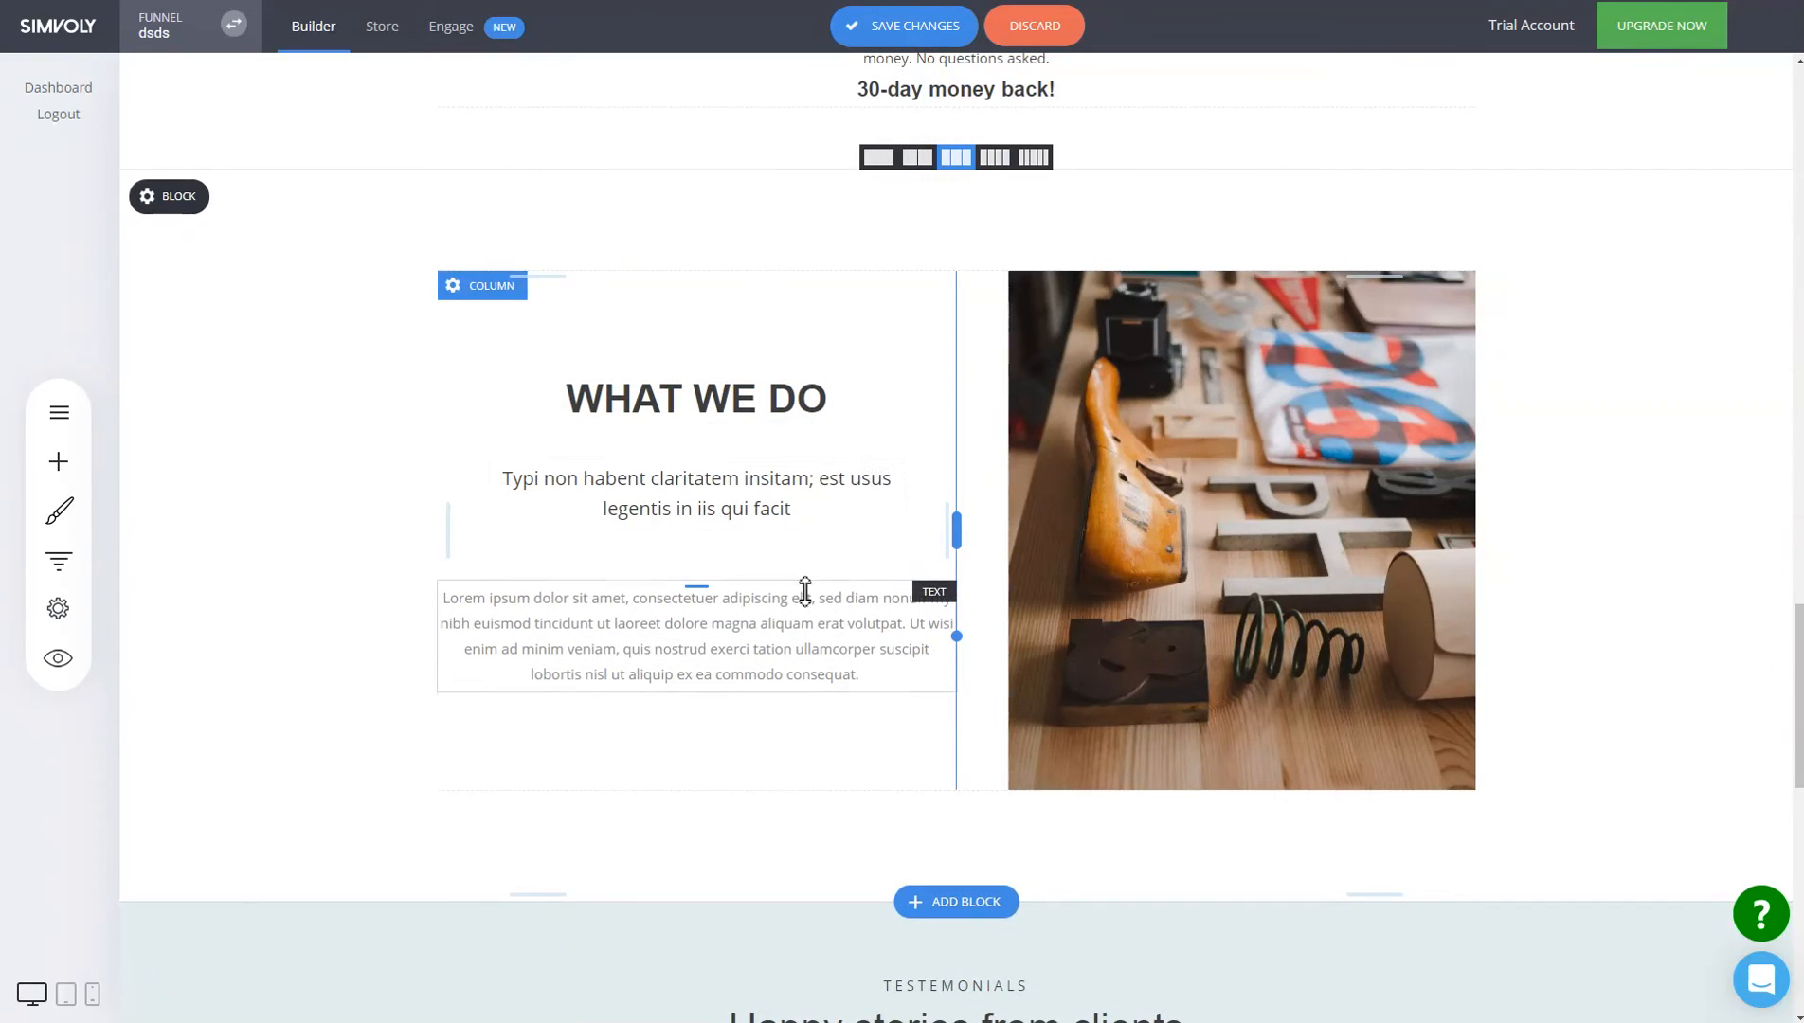
pyautogui.moveTo(1245, 813)
pyautogui.mouseDown()
pyautogui.moveTo(1244, 958)
pyautogui.moveTo(1232, 523)
pyautogui.moveTo(1241, 1014)
pyautogui.moveTo(1261, 737)
pyautogui.moveTo(1252, 832)
pyautogui.mouseUp()
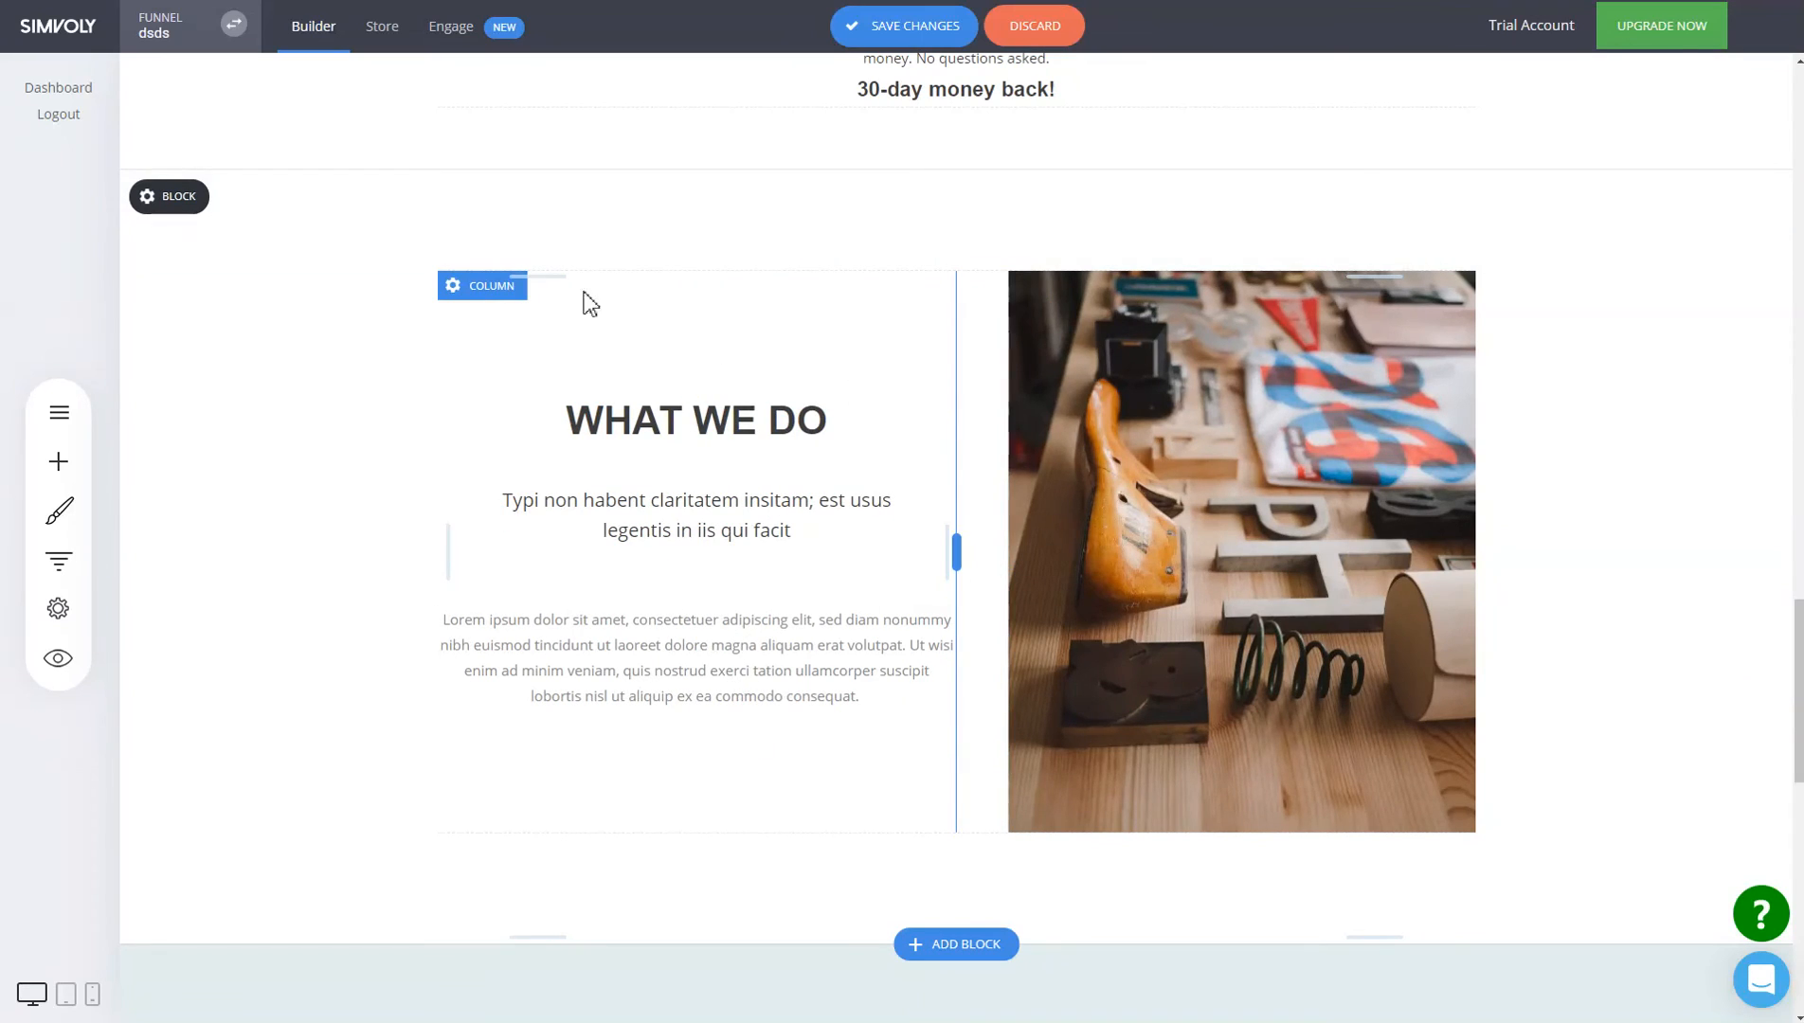
# Try bottom alignment and a new photo height, then return the column to middle alignment.
pyautogui.click(484, 287)
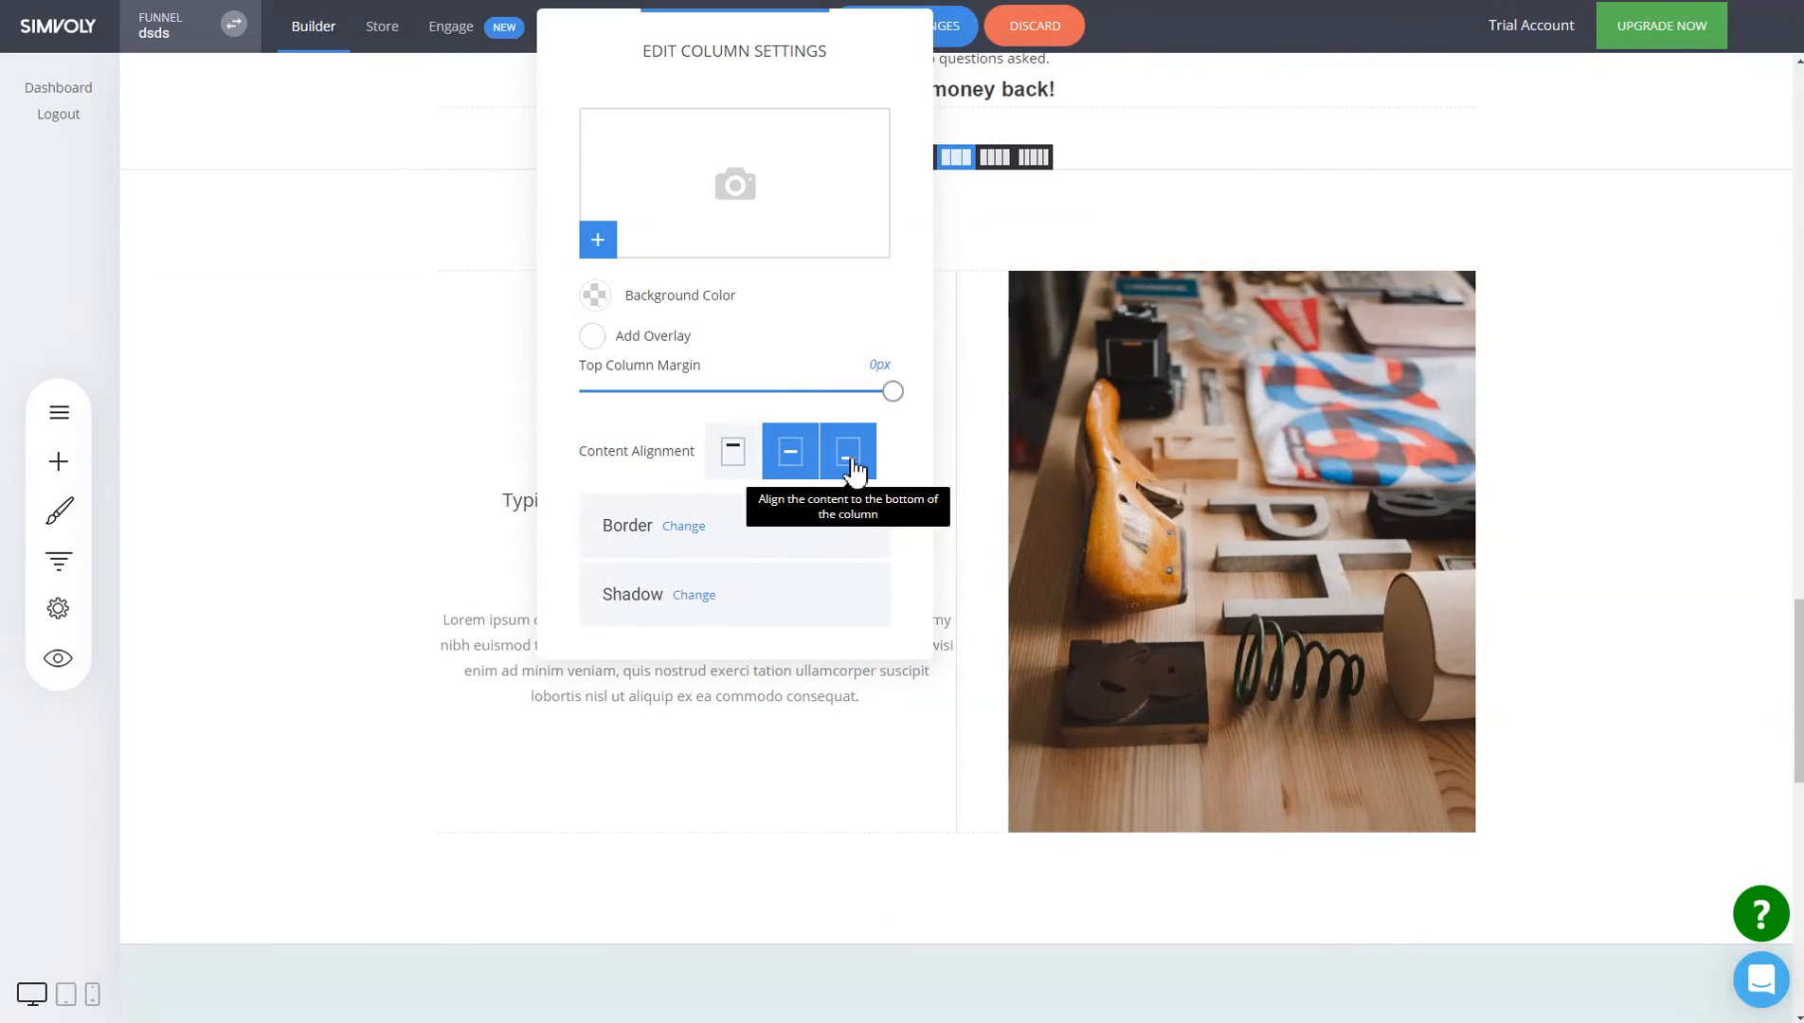
pyautogui.click(851, 463)
pyautogui.click(845, 693)
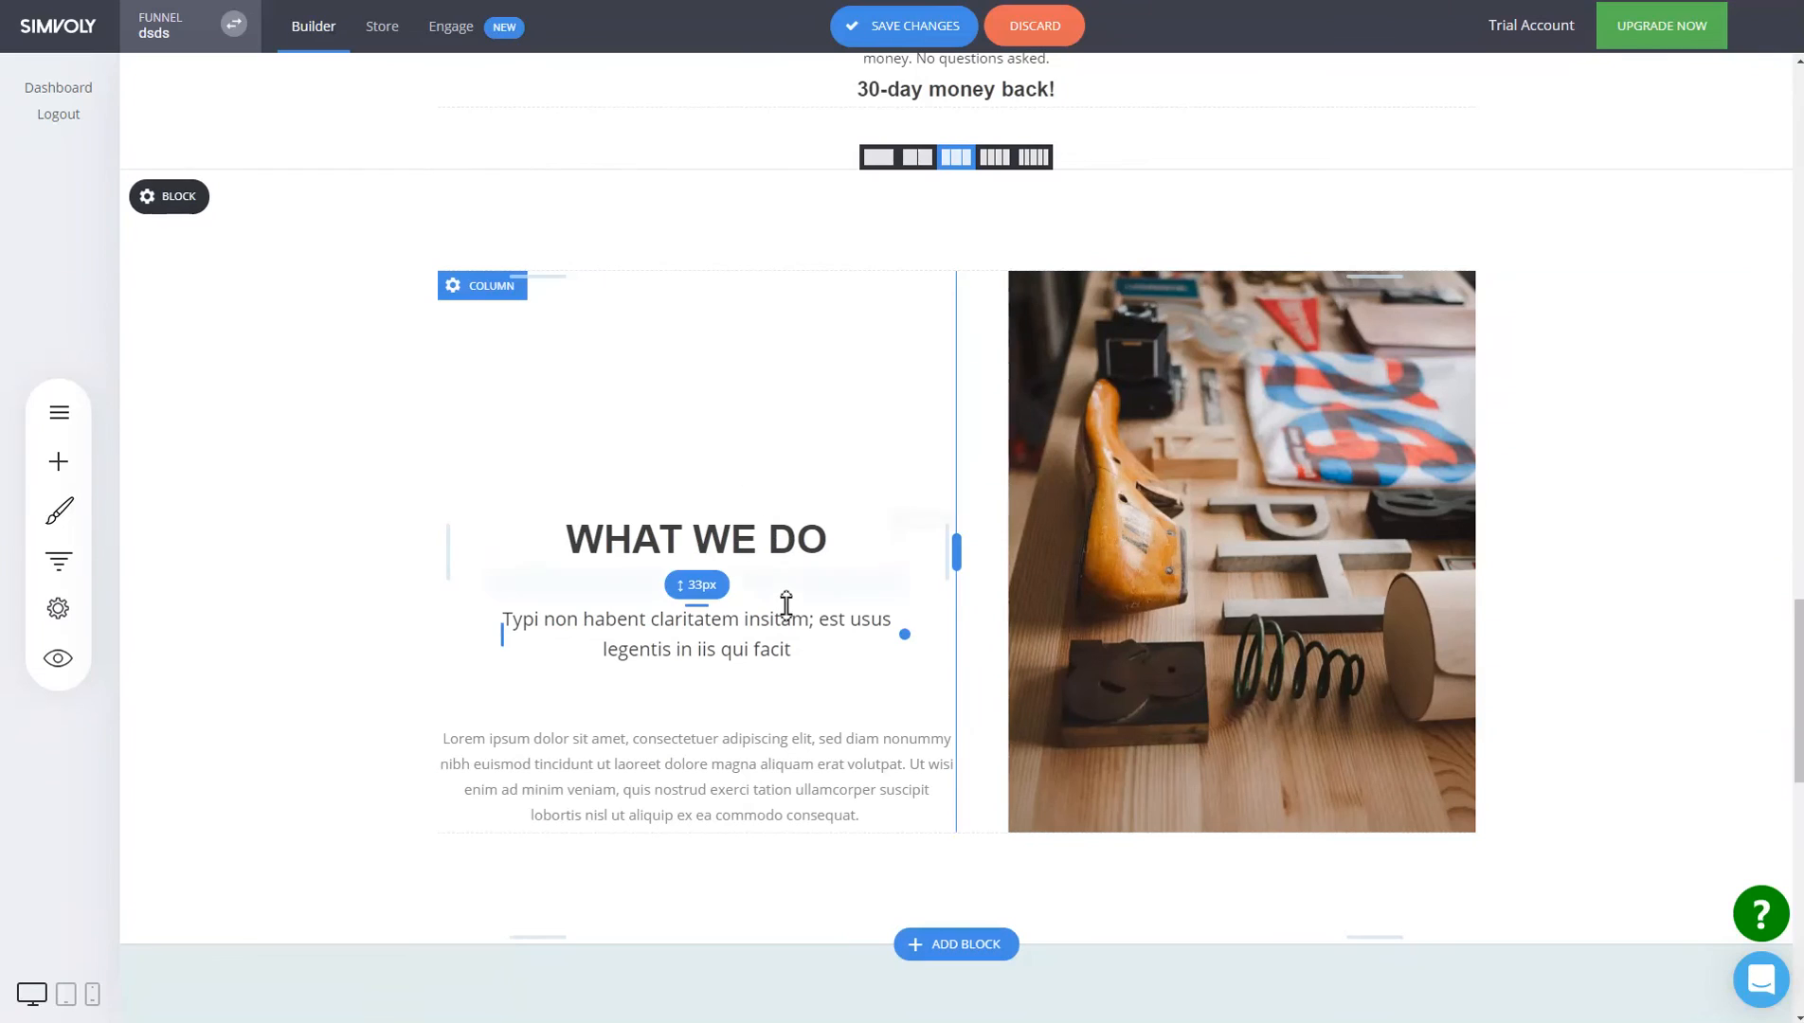
pyautogui.moveTo(1252, 856); pyautogui.dragTo(1269, 784)
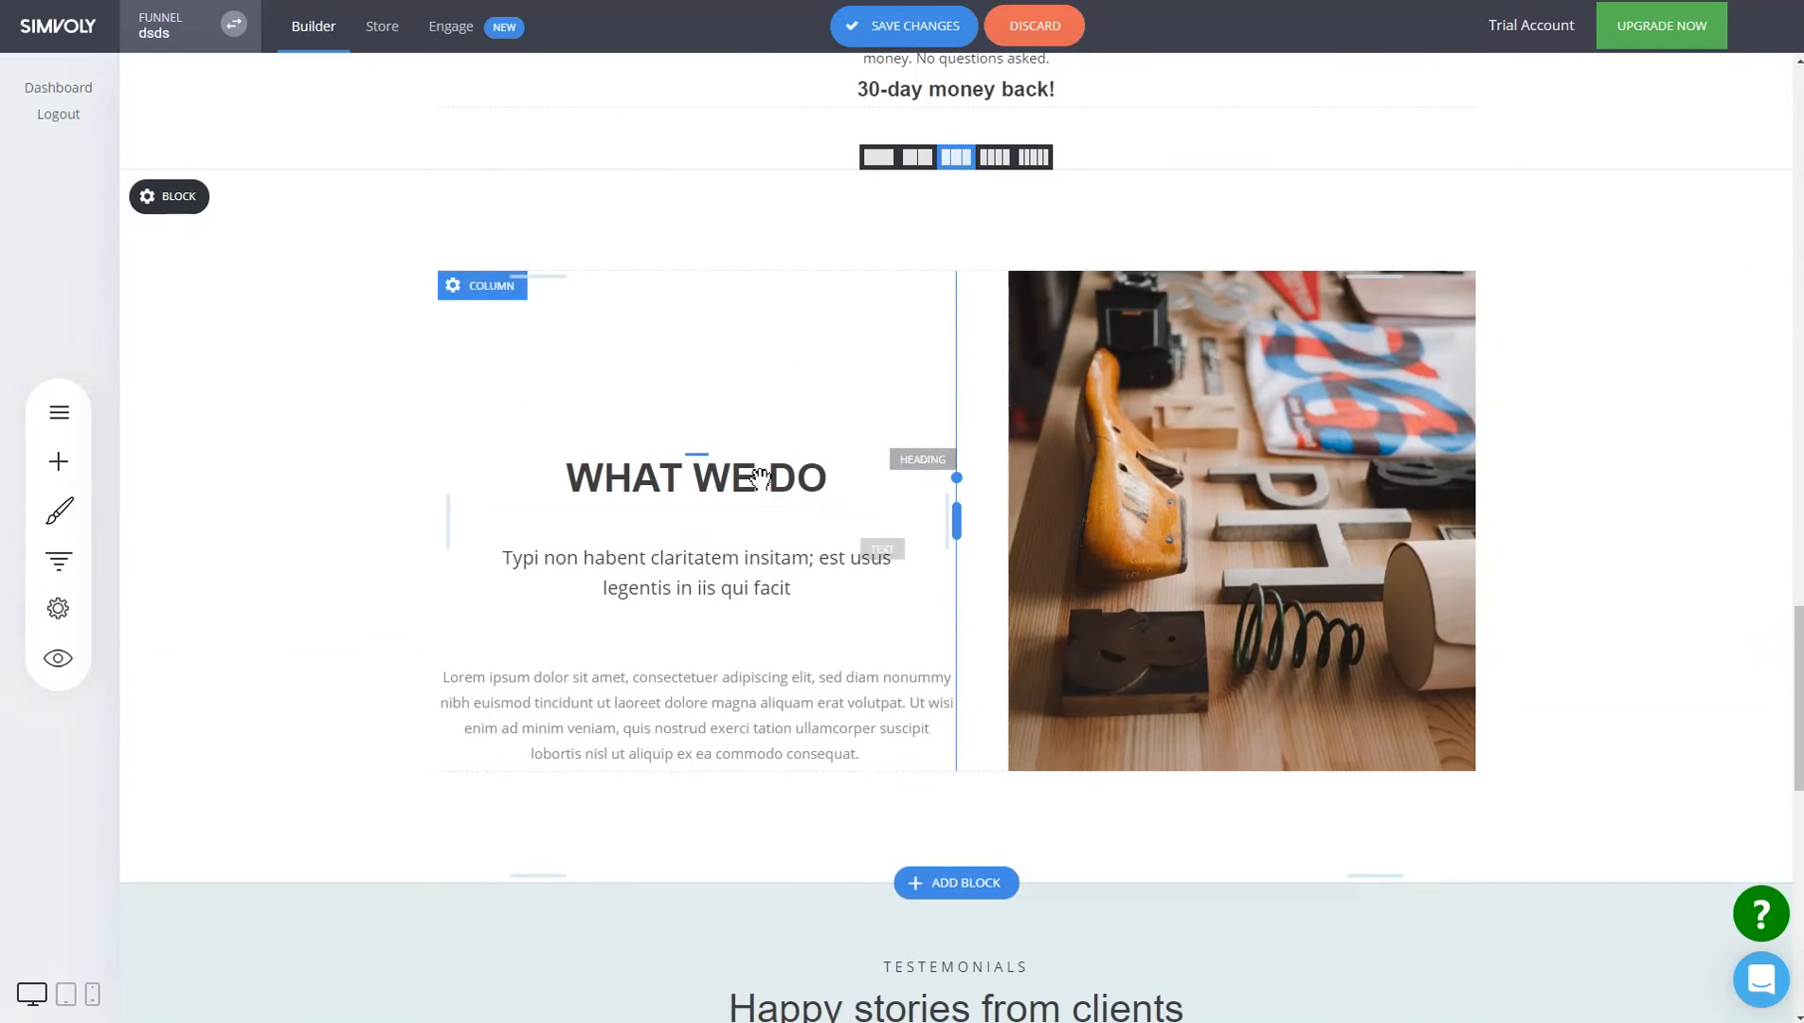
pyautogui.click(486, 289)
pyautogui.click(785, 452)
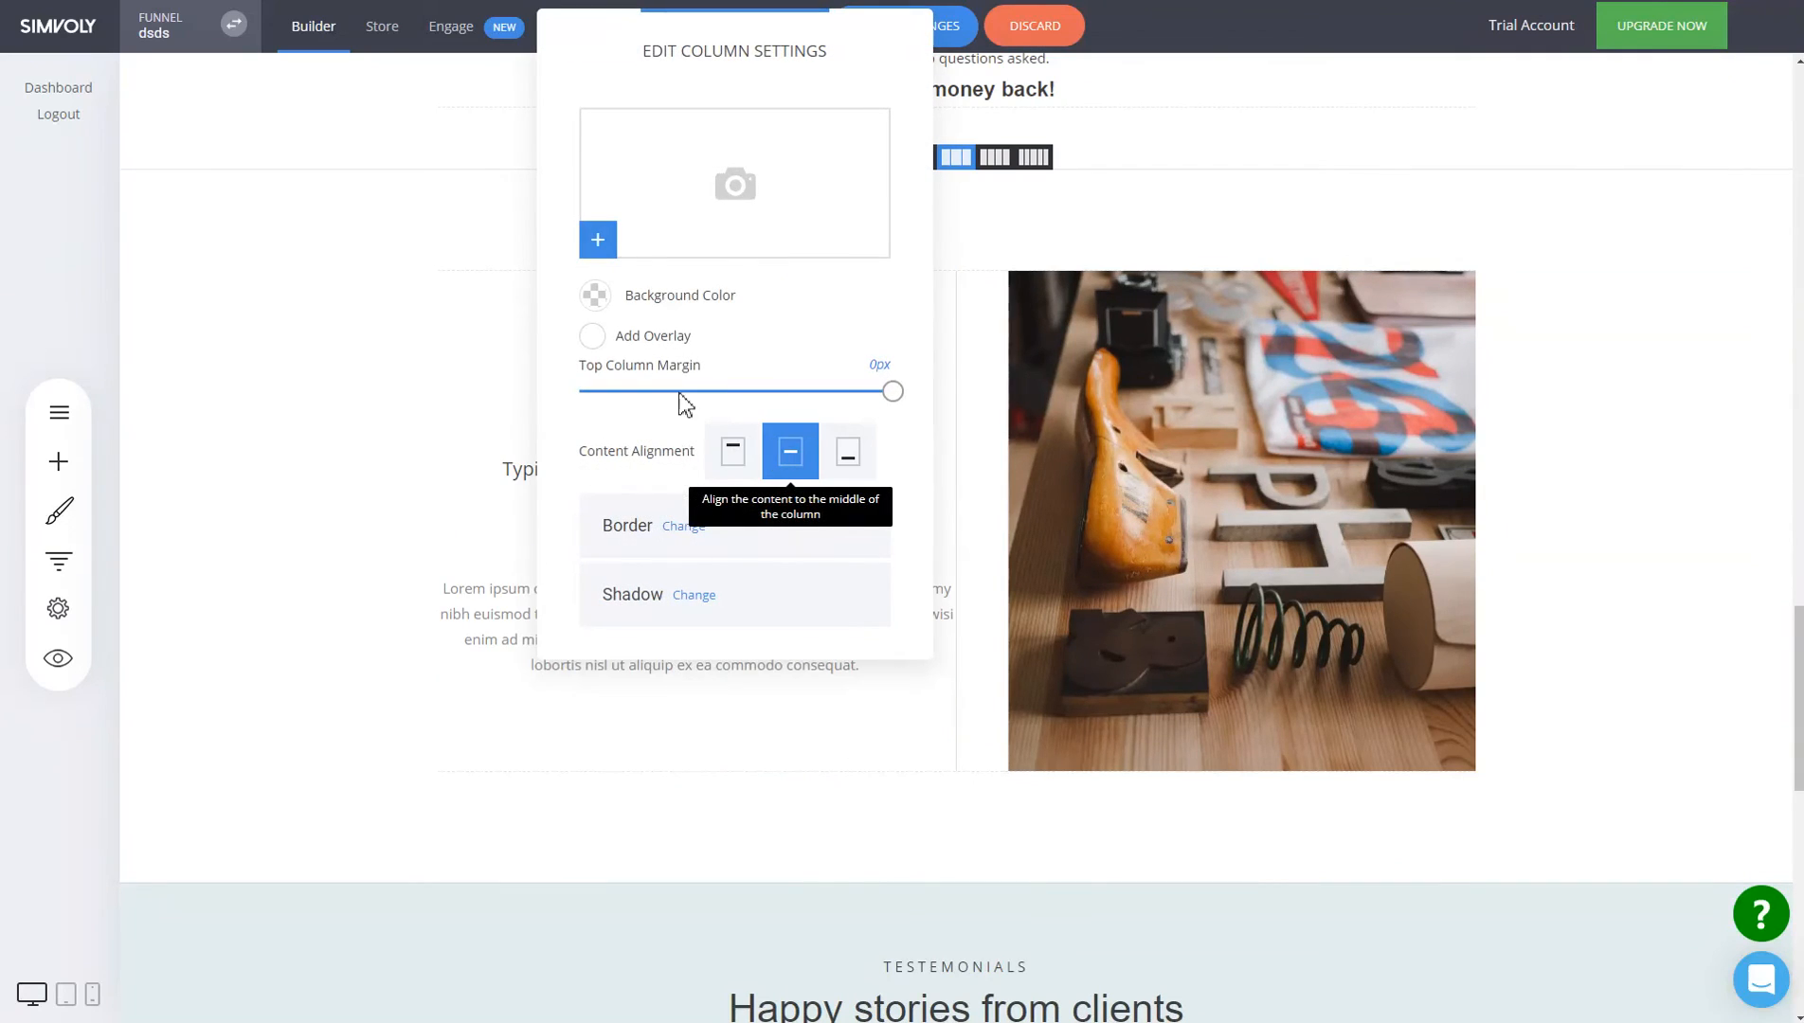
pyautogui.click(1186, 392)
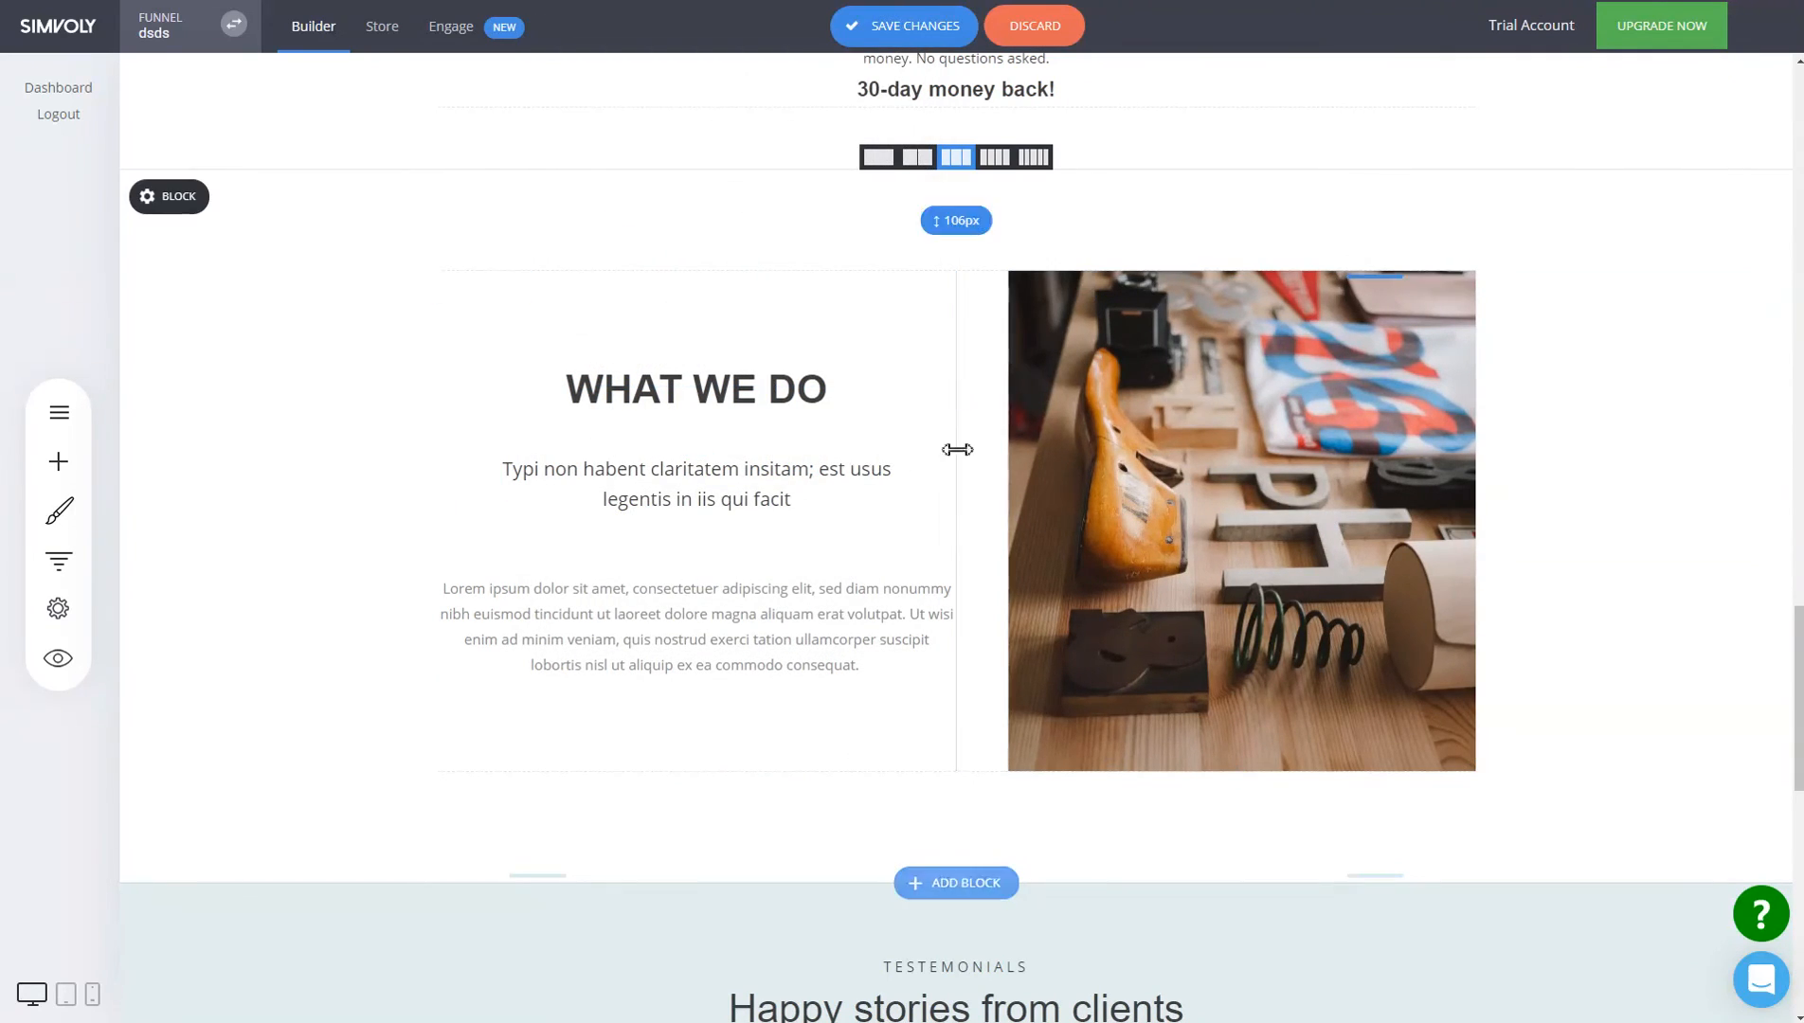
pyautogui.scroll(2, 966, 383)
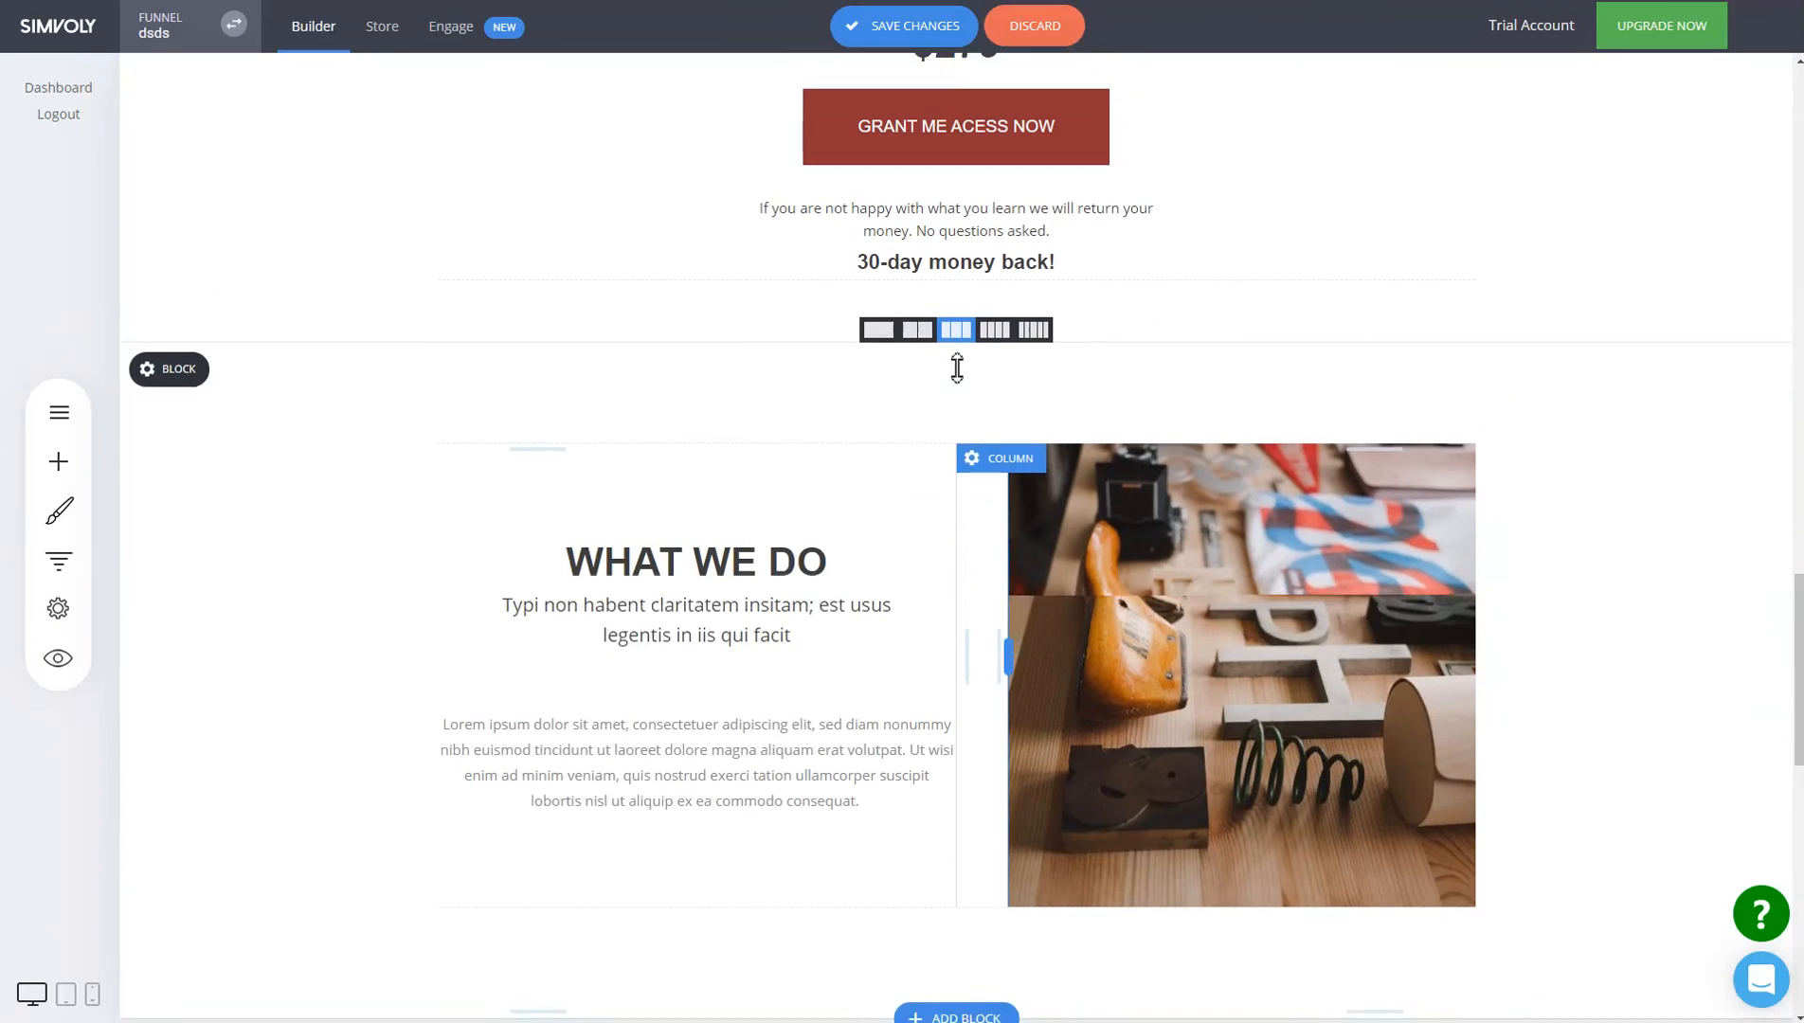
pyautogui.moveTo(946, 422); pyautogui.dragTo(945, 403)
pyautogui.scroll(-4, 1002, 509)
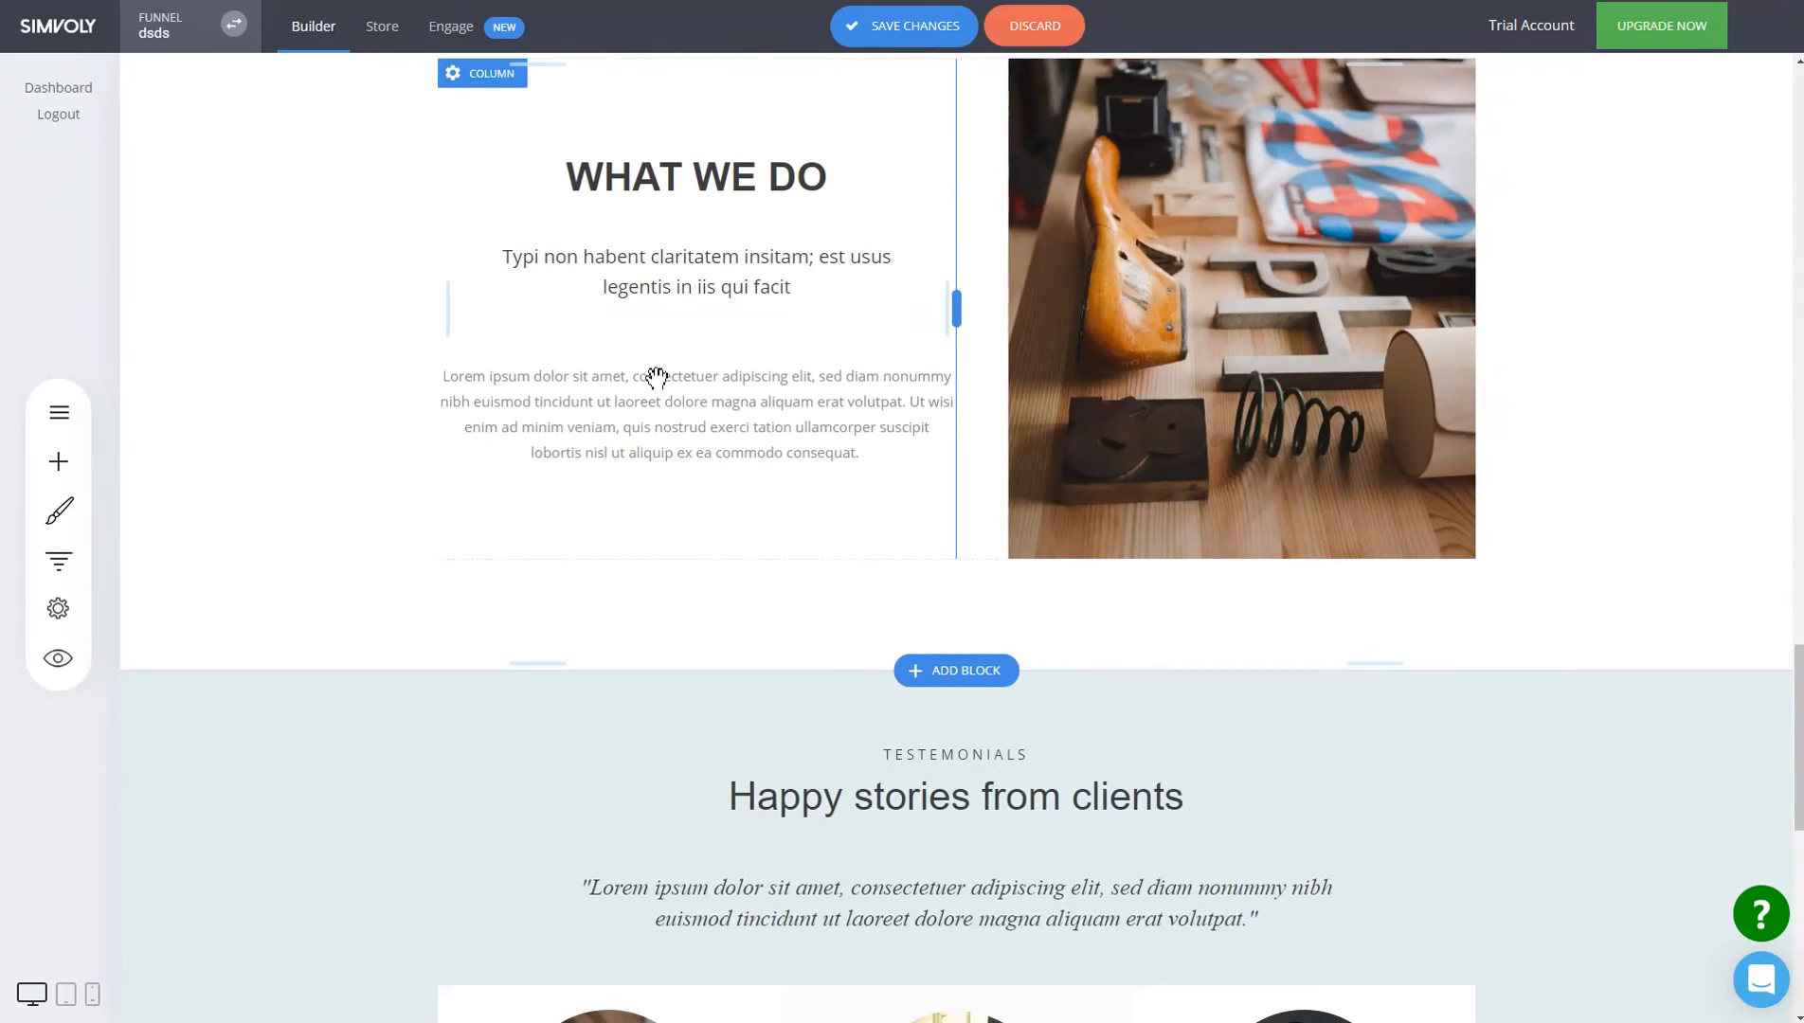
pyautogui.scroll(4, 924, 114)
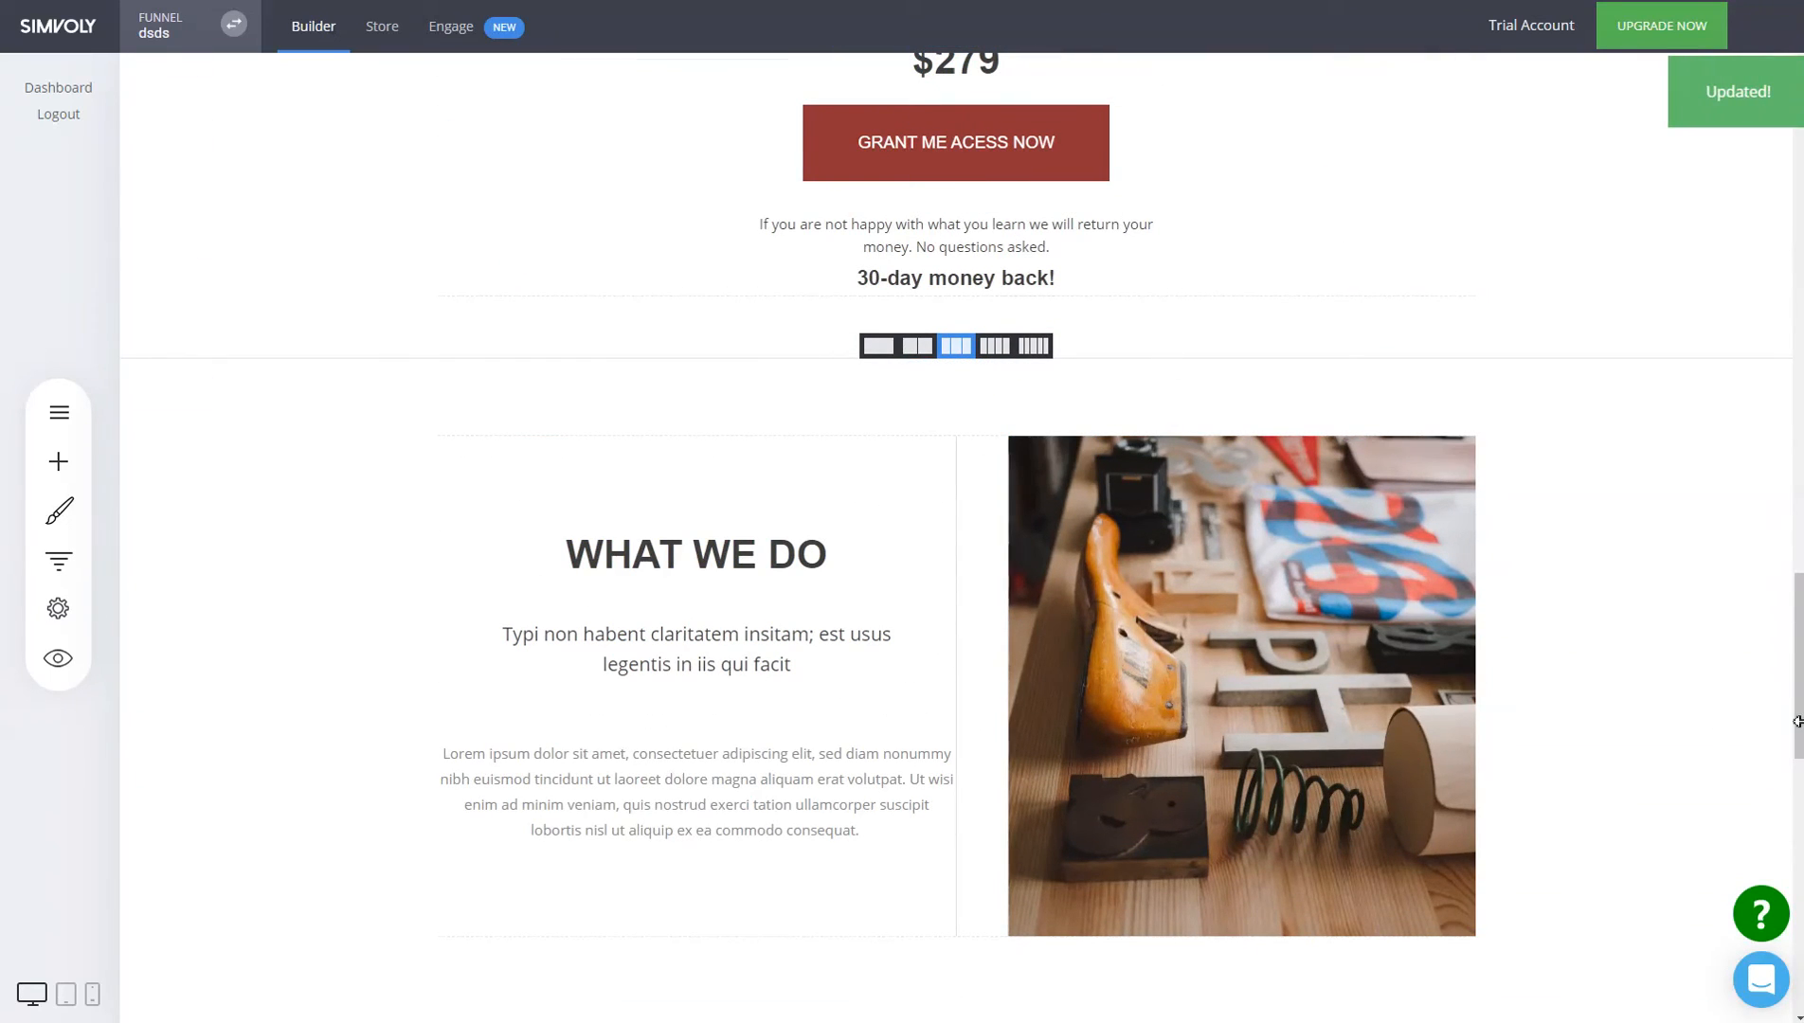
pyautogui.scroll(-3, 1194, 633)
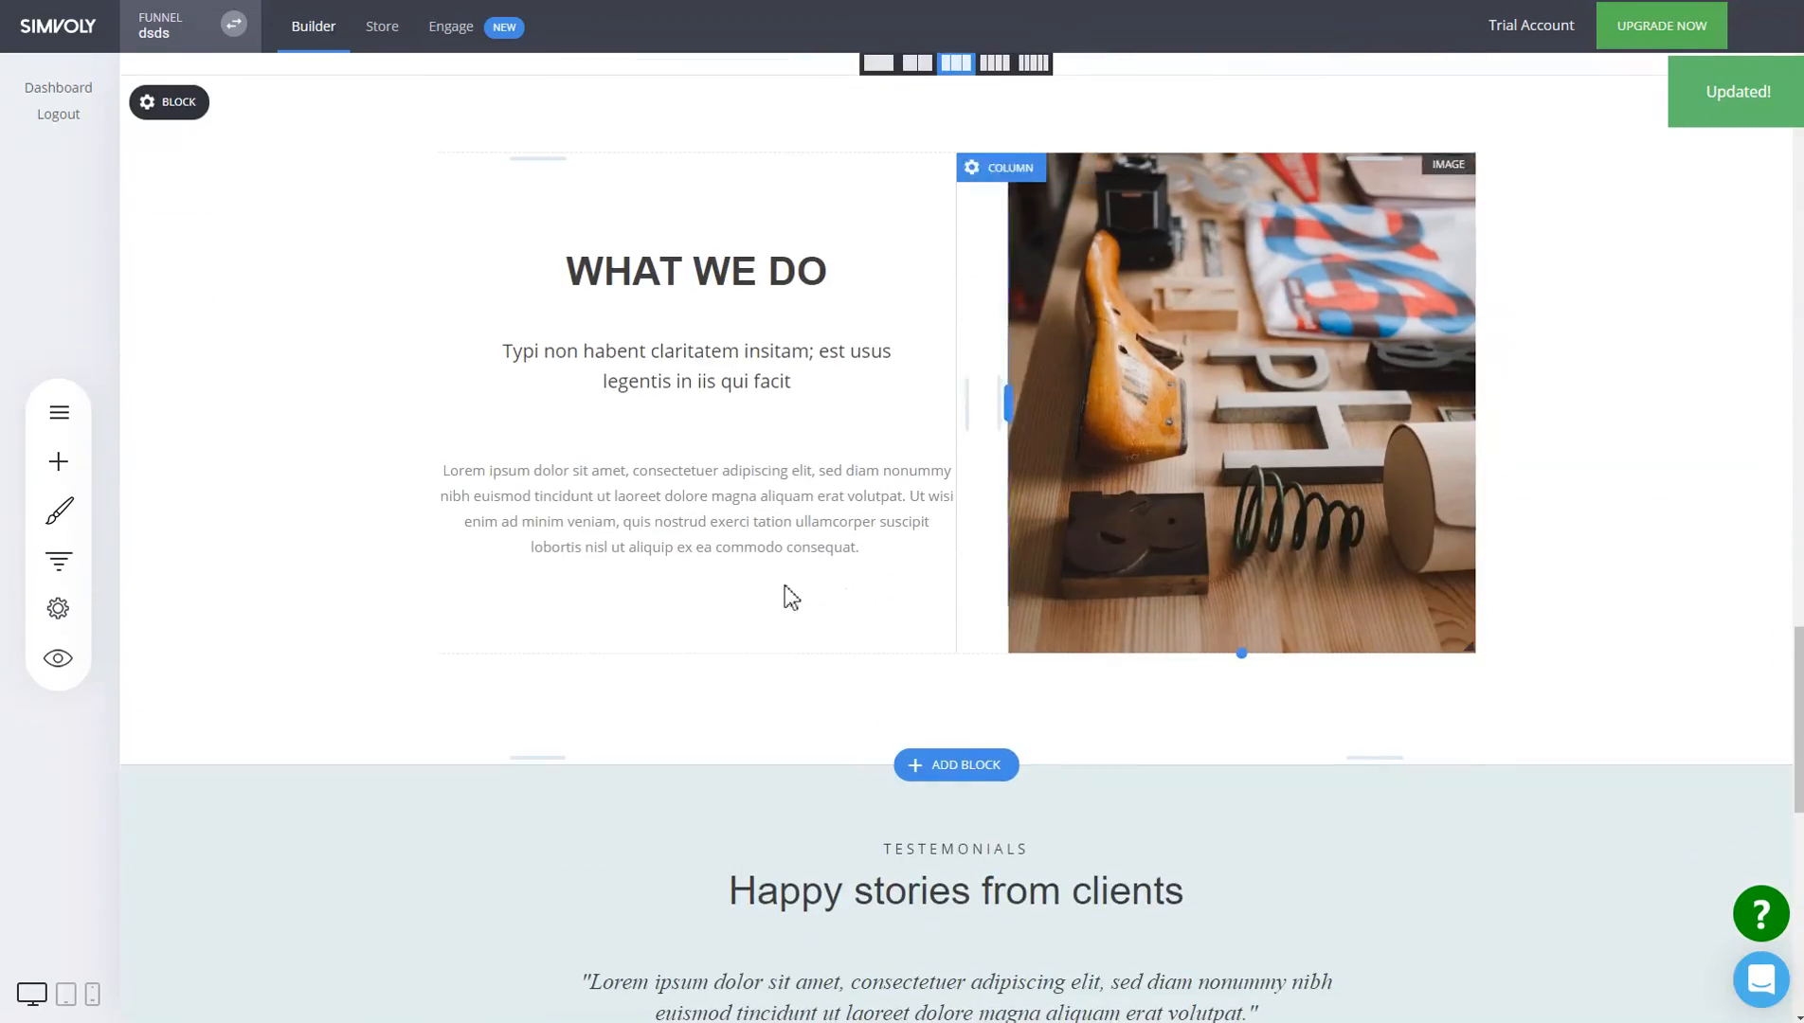
pyautogui.scroll(4, 1334, 688)
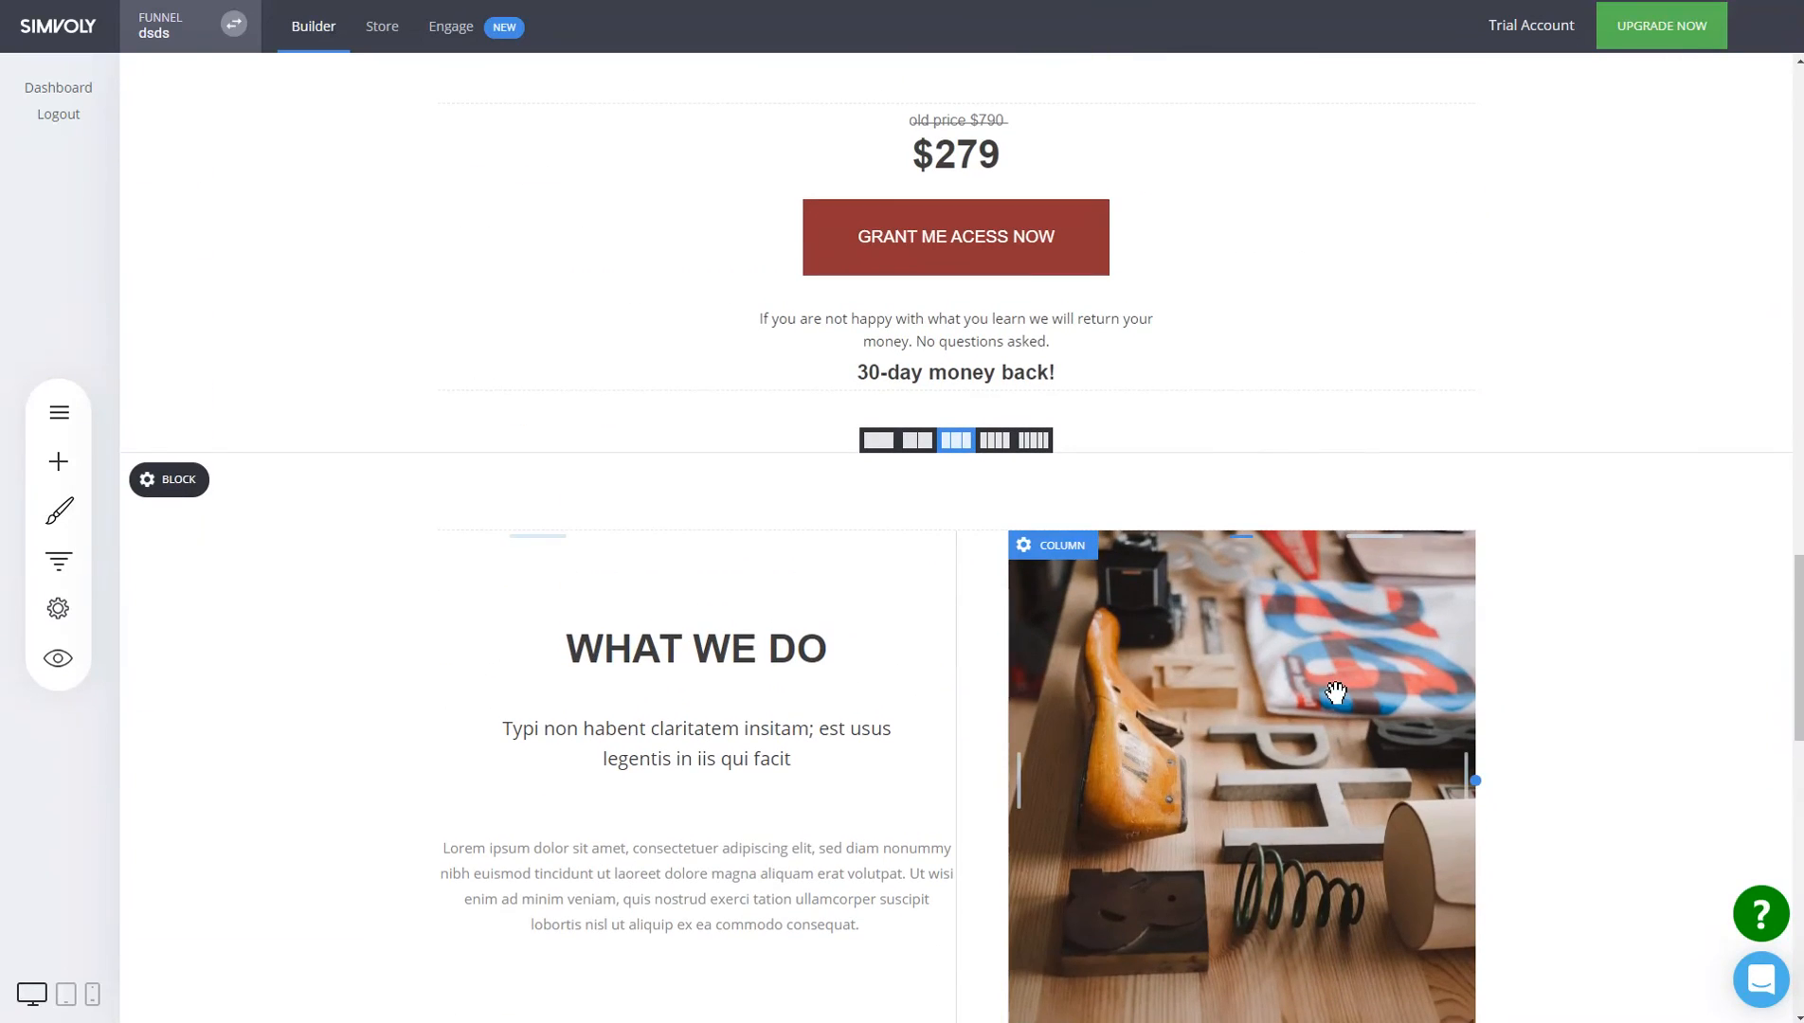
pyautogui.click(964, 247)
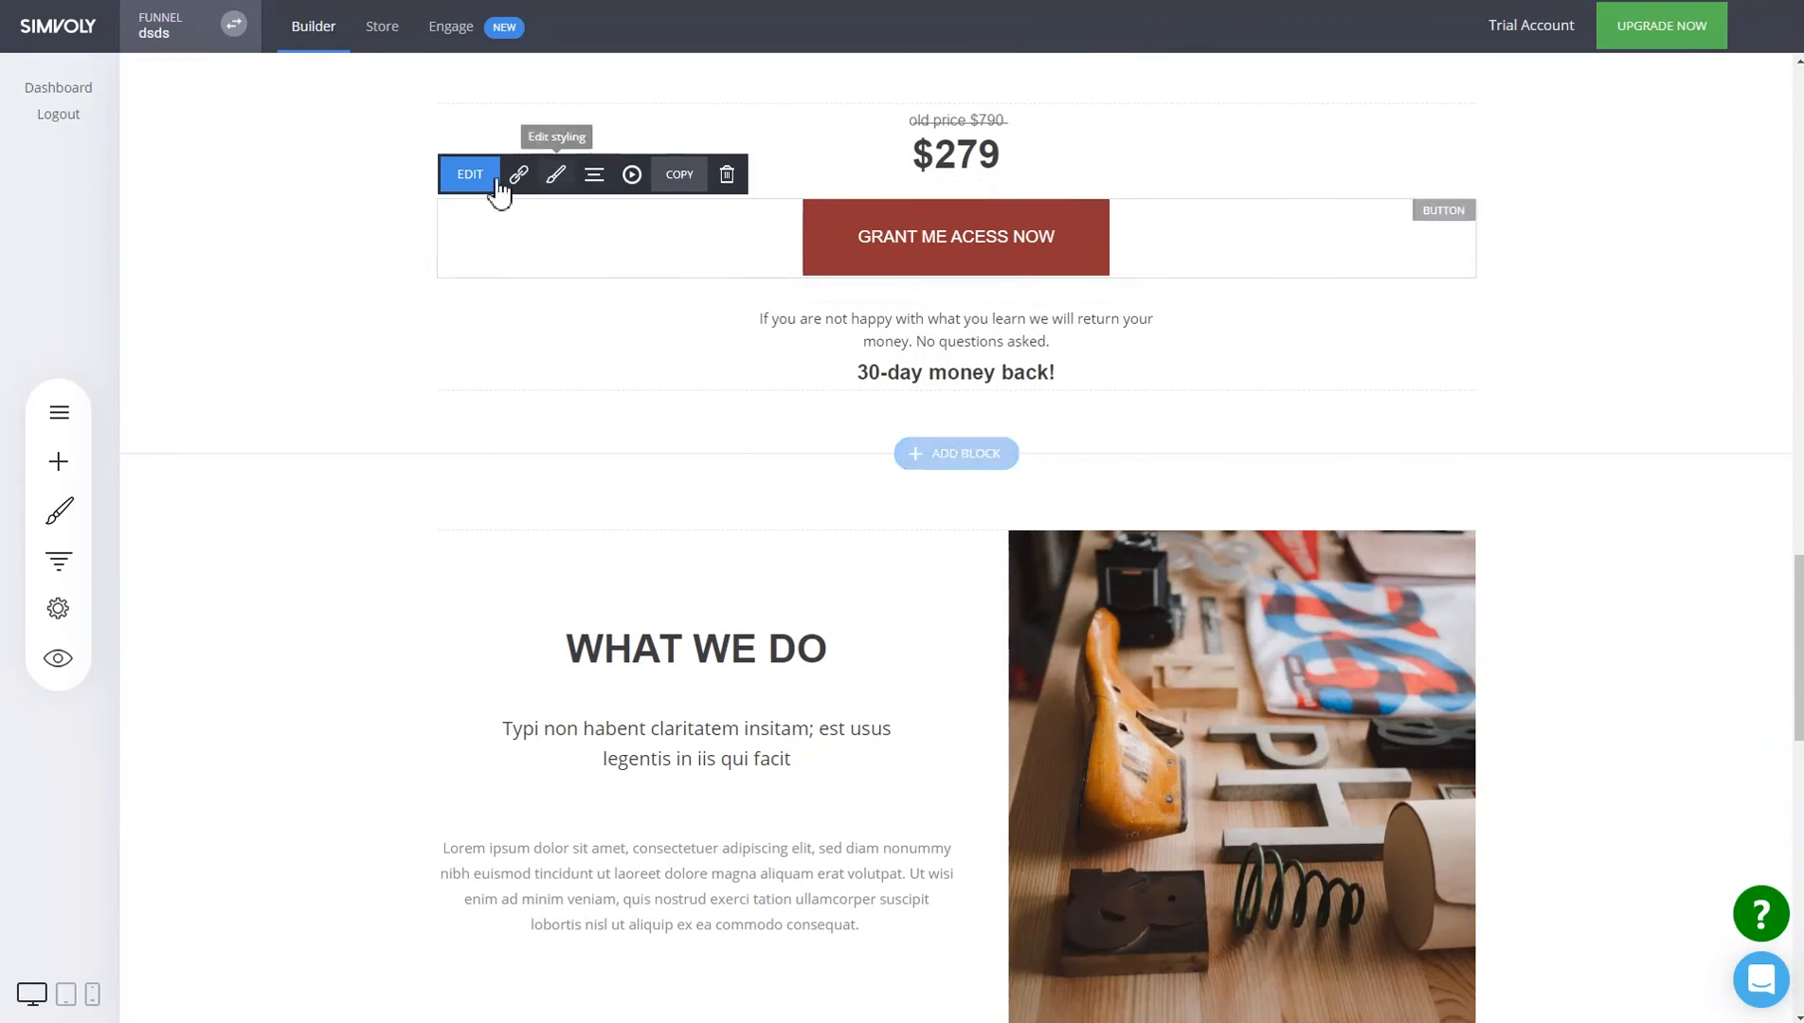
pyautogui.click(519, 175)
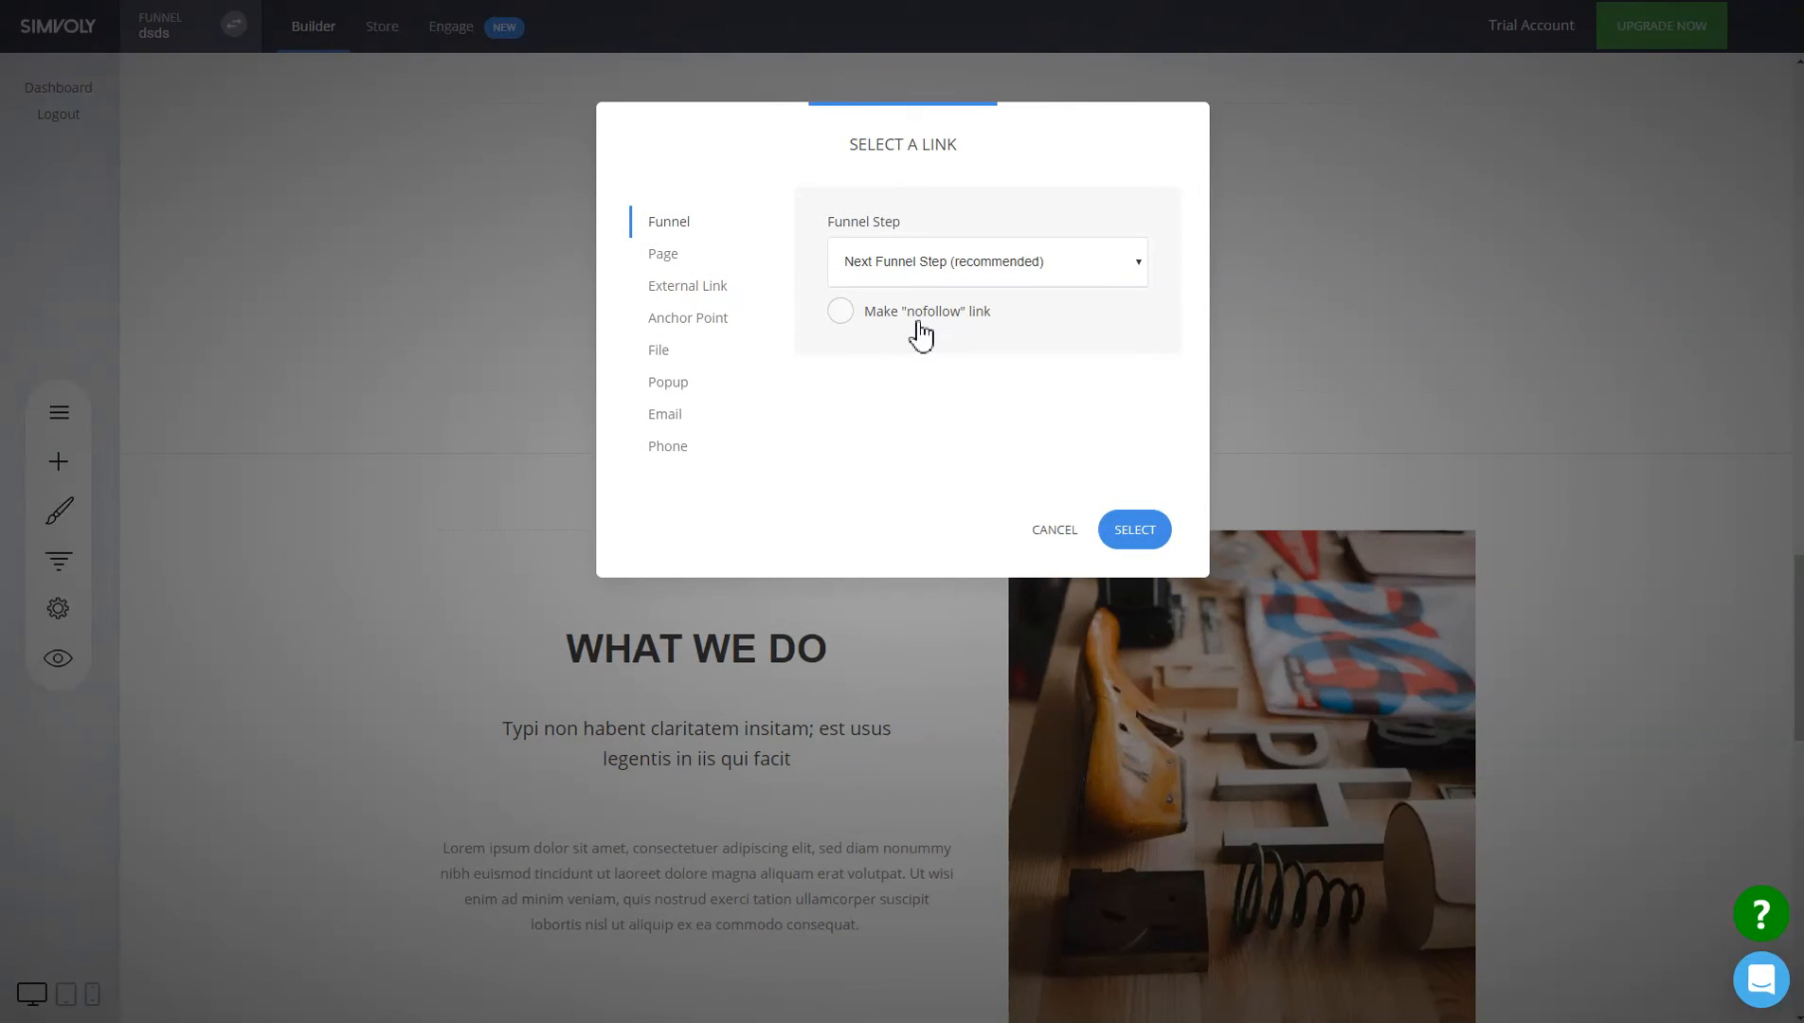
pyautogui.click(1061, 540)
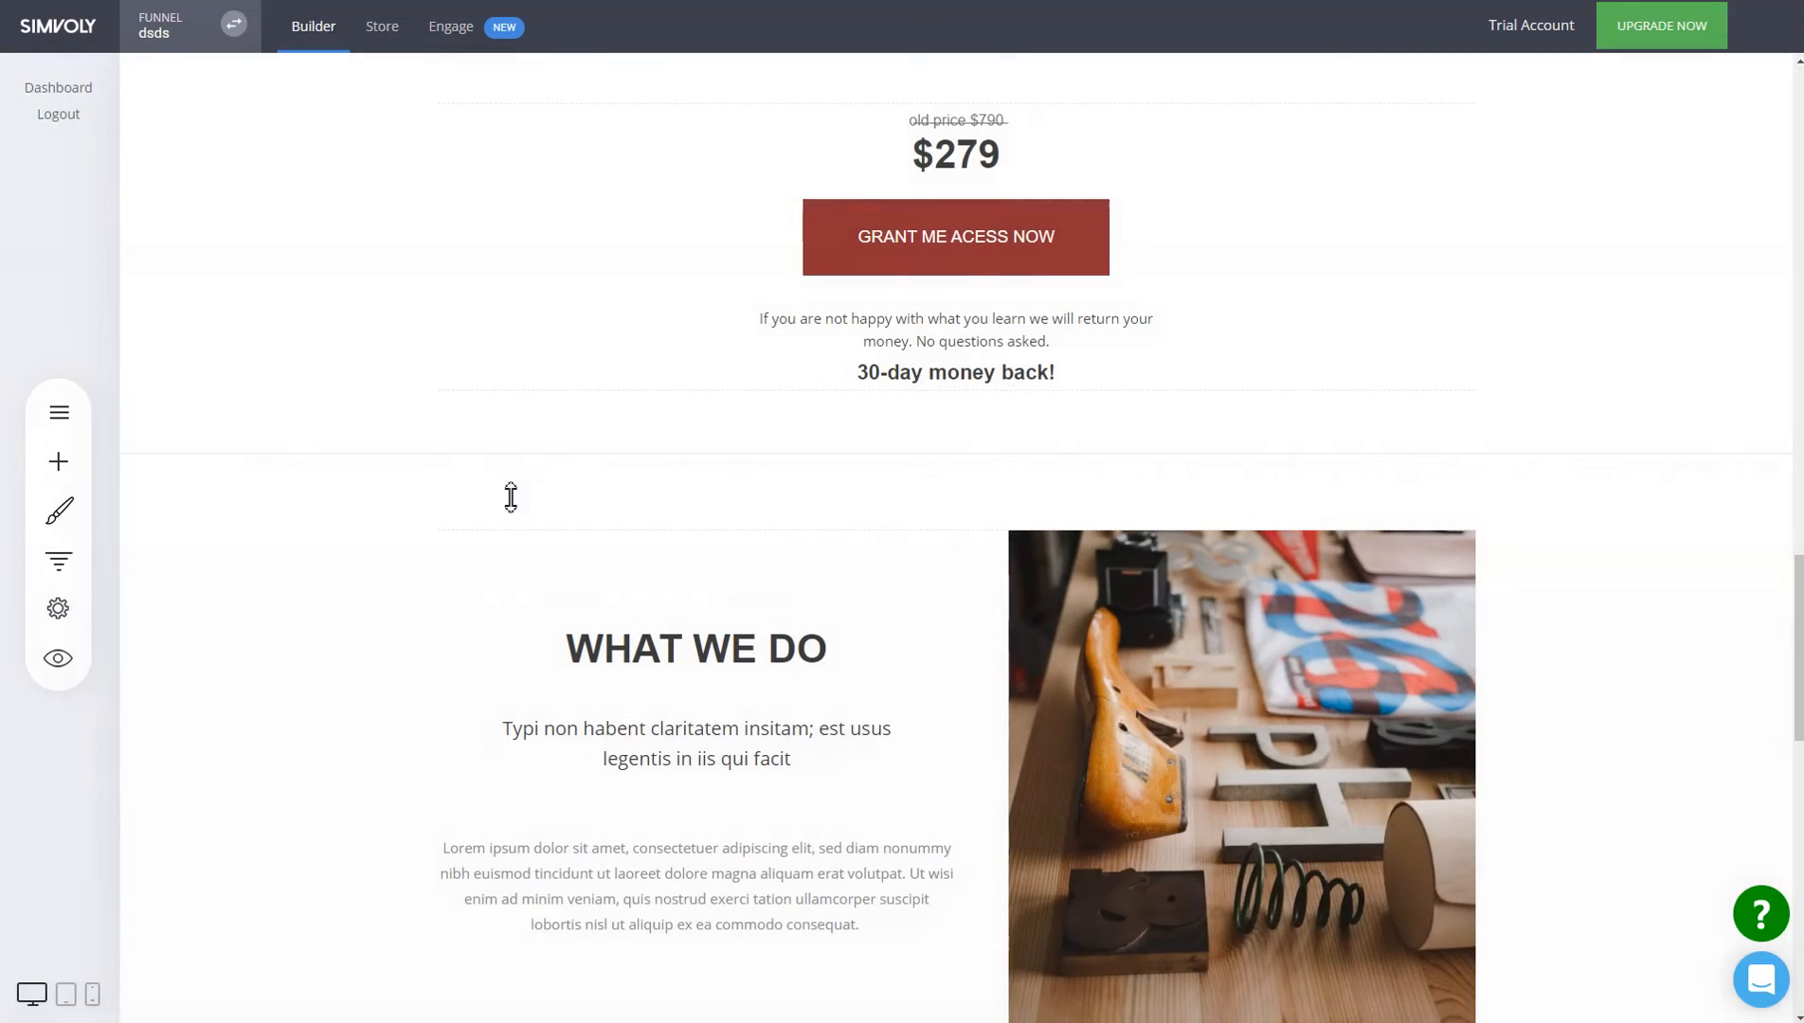
pyautogui.scroll(5, 506, 507)
pyautogui.click(180, 545)
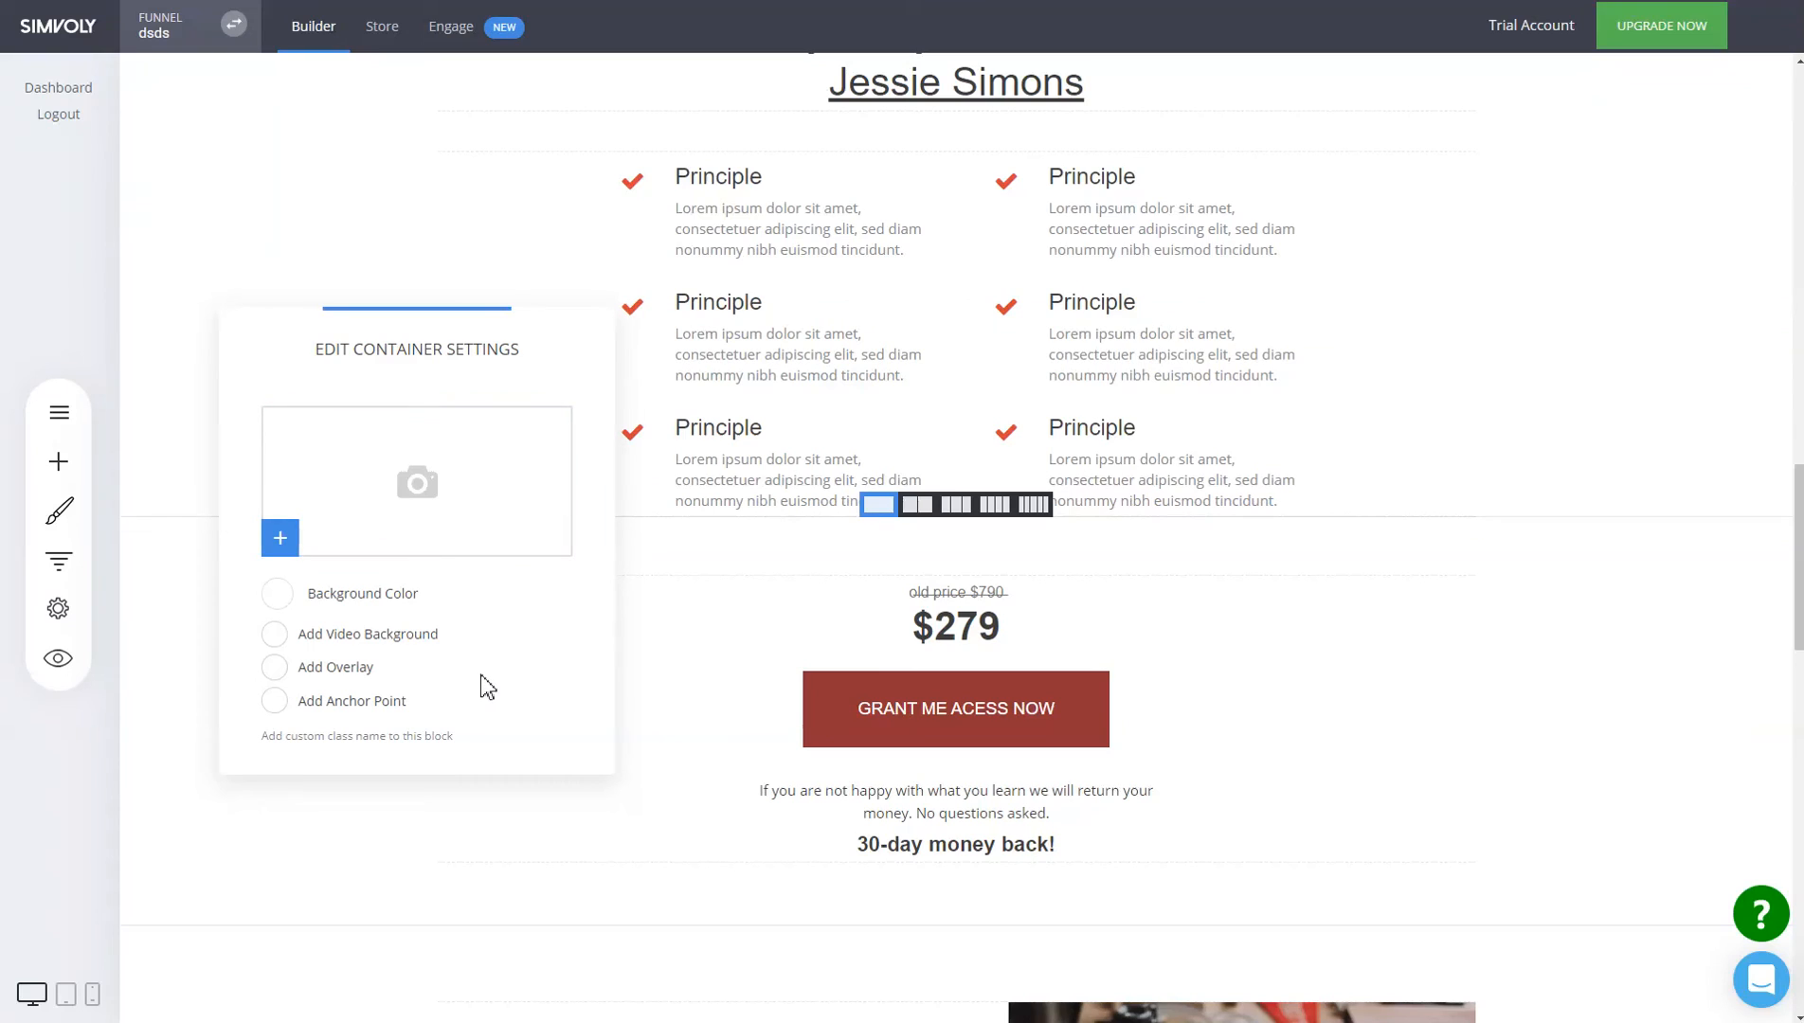
pyautogui.click(392, 741)
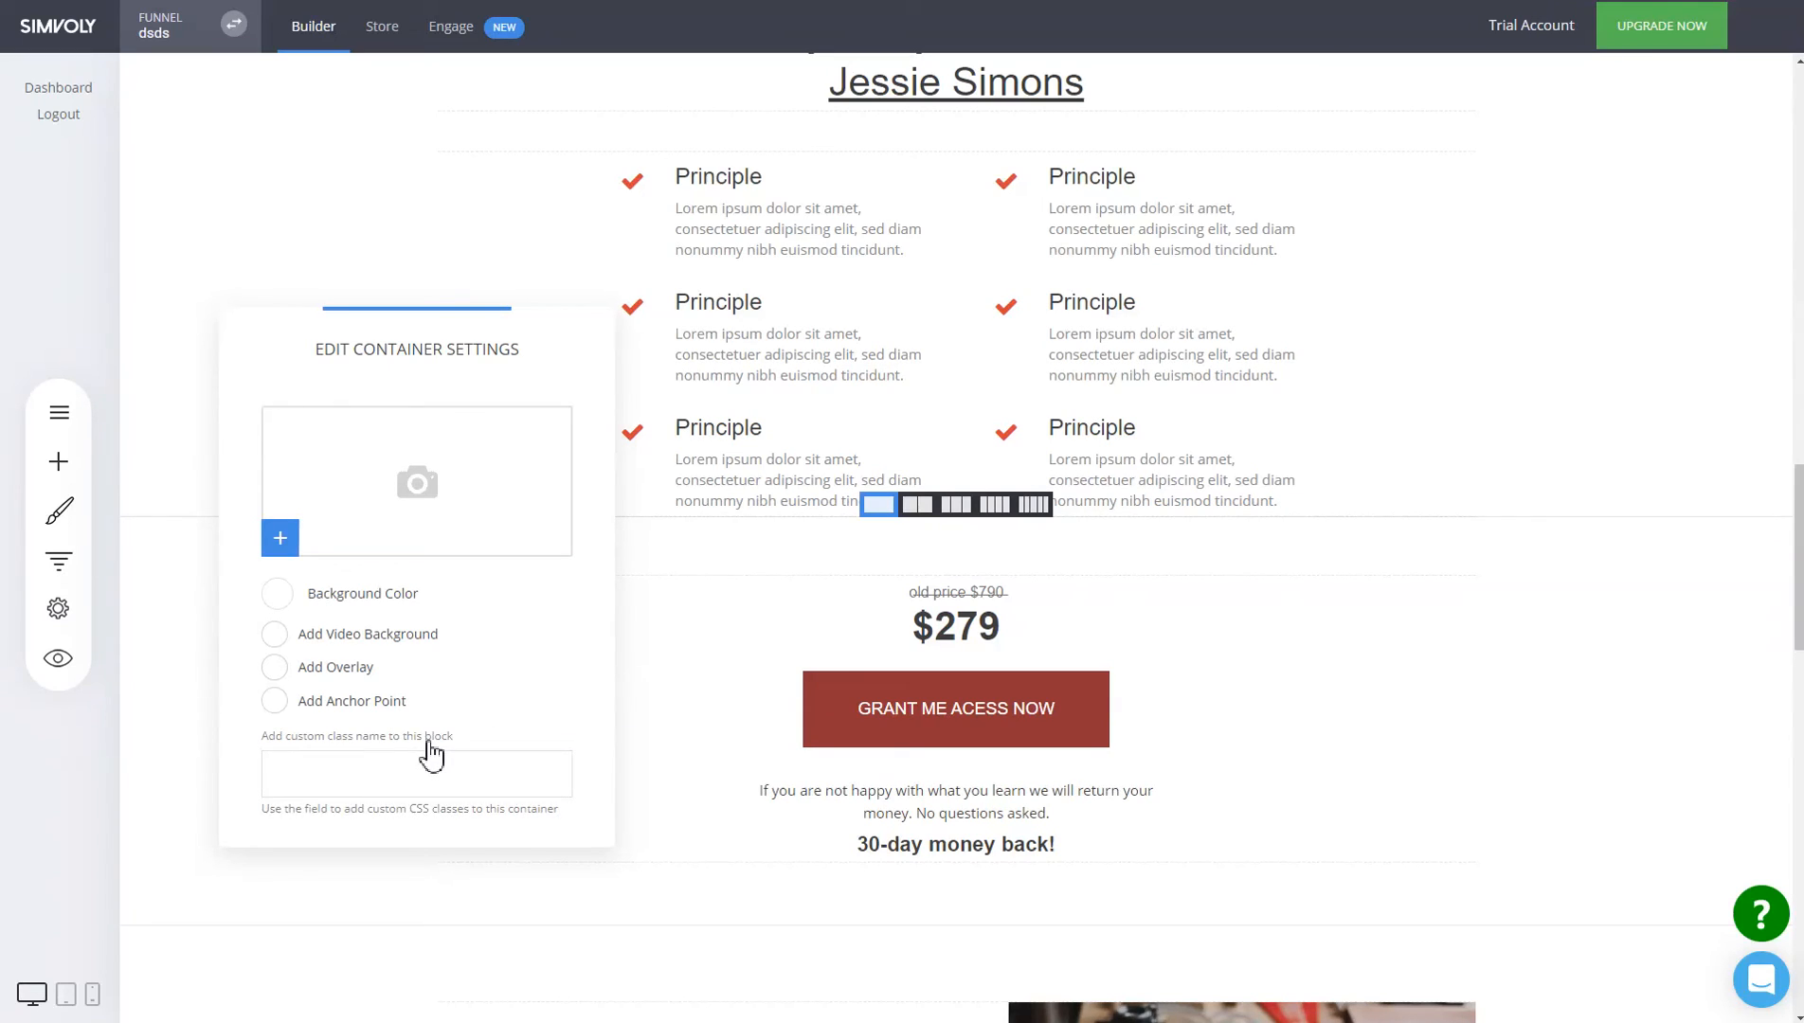
pyautogui.click(424, 739)
pyautogui.click(1234, 658)
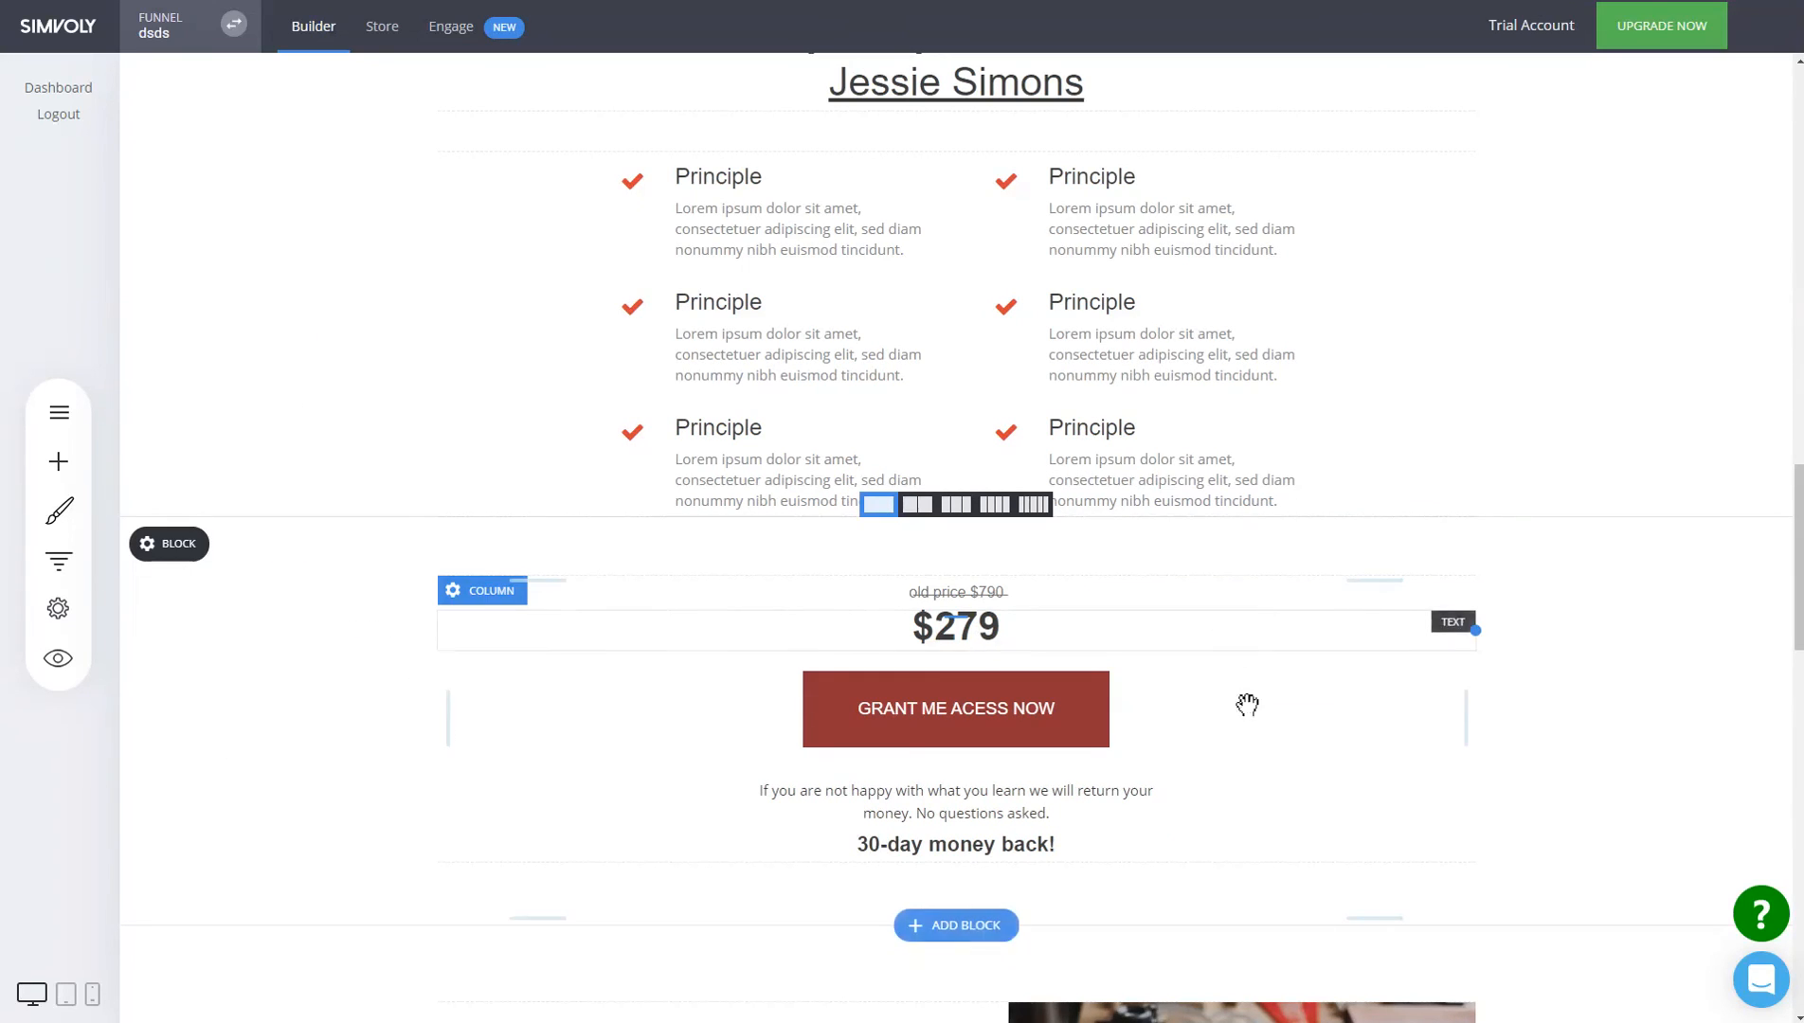
pyautogui.scroll(10, 1246, 701)
pyautogui.scroll(10, 1249, 714)
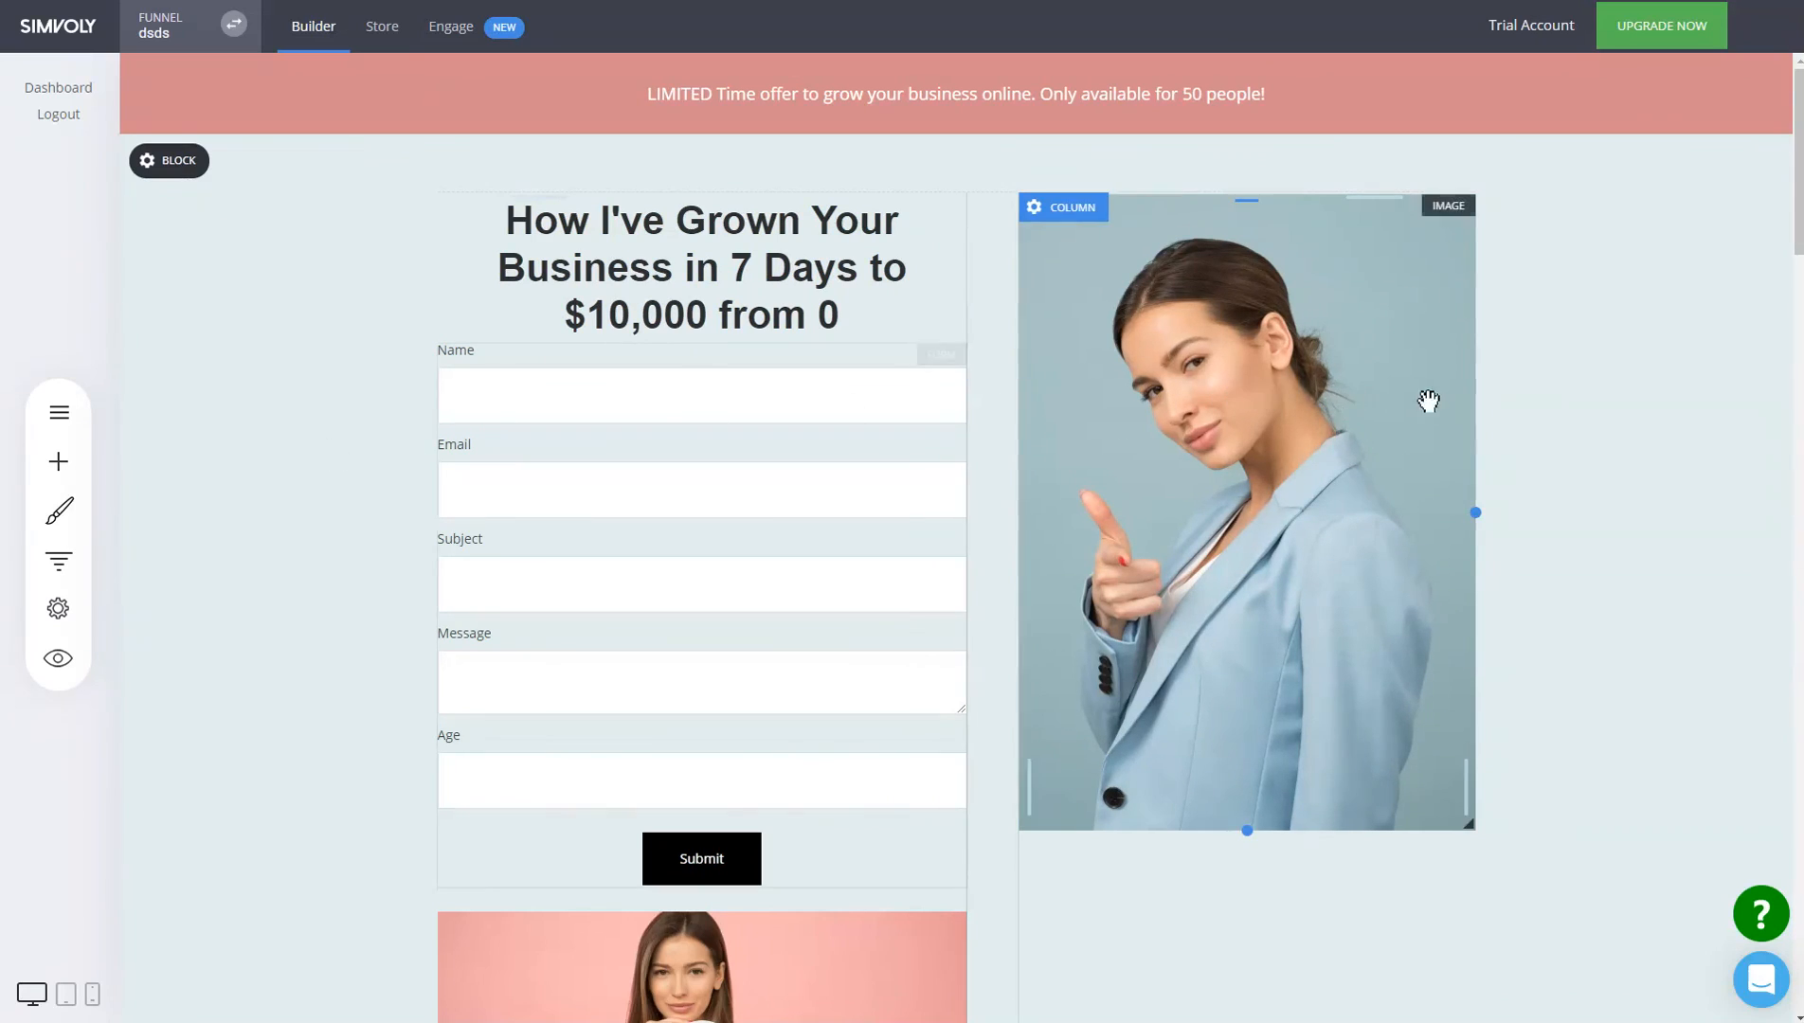
# Delete the contact form from the top of the dsds landing page and save the changes.
pyautogui.click(866, 471)
pyautogui.click(766, 314)
pyautogui.click(964, 454)
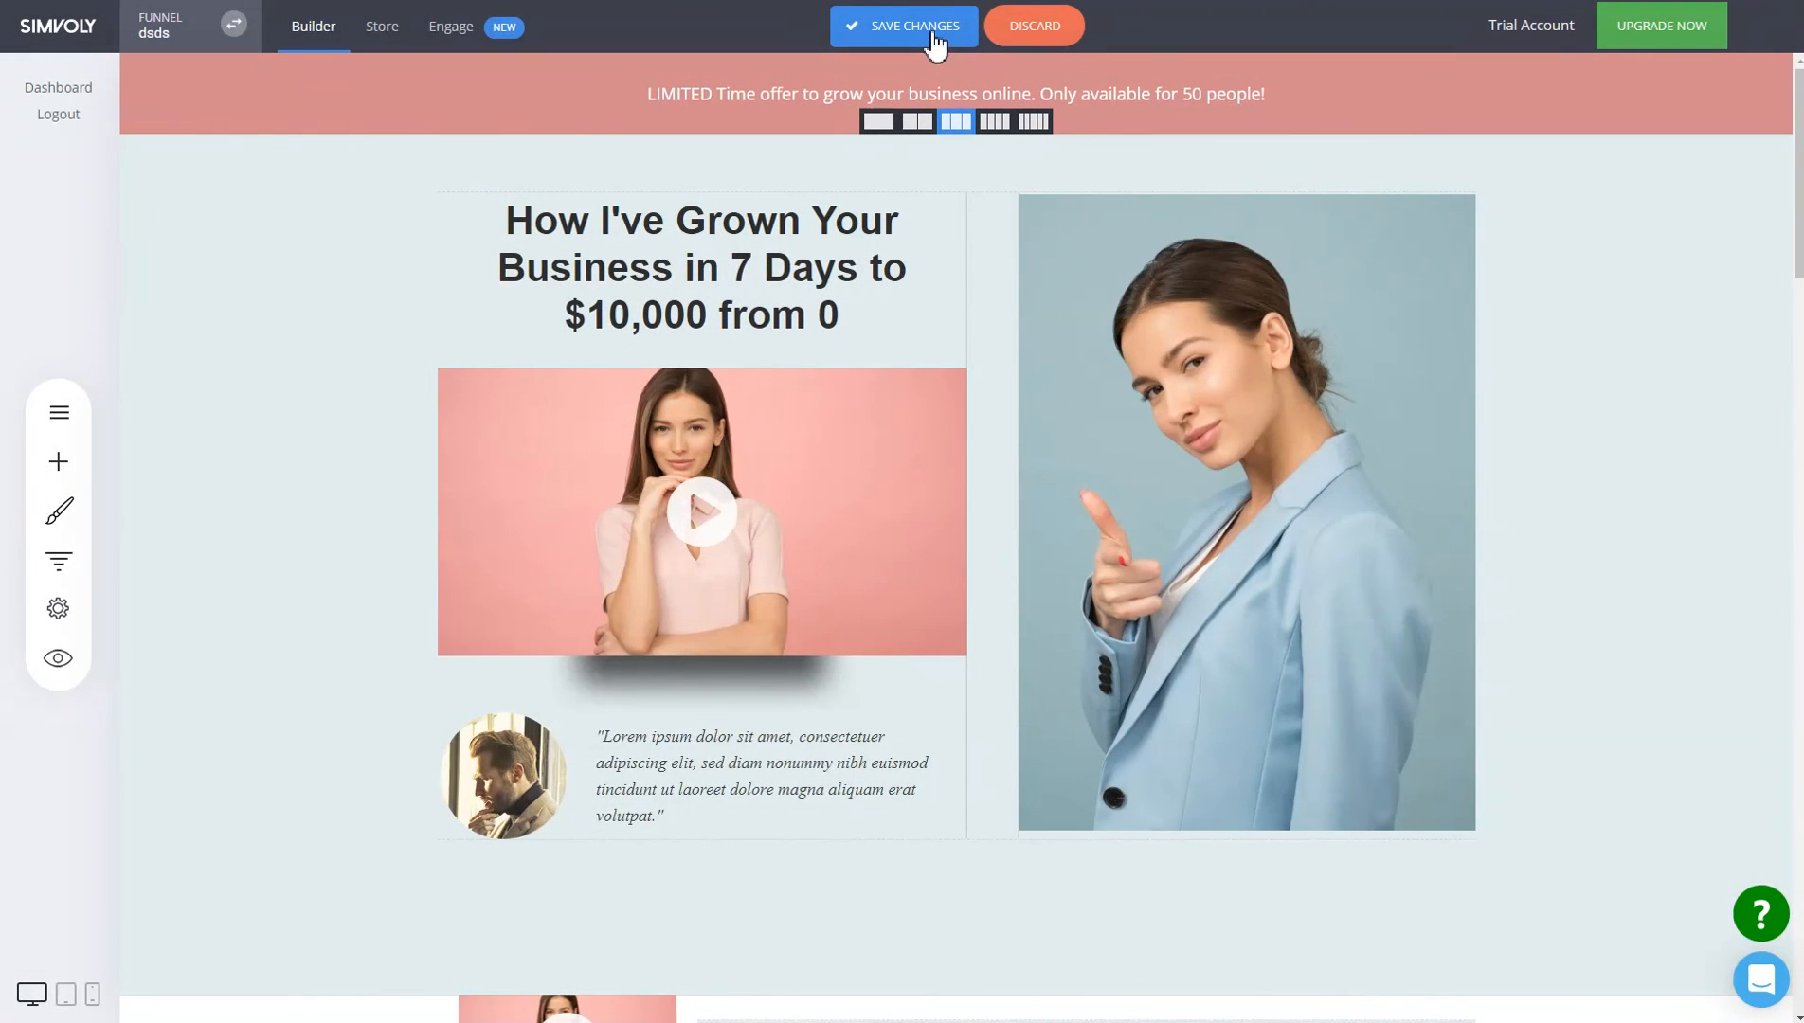
pyautogui.click(928, 33)
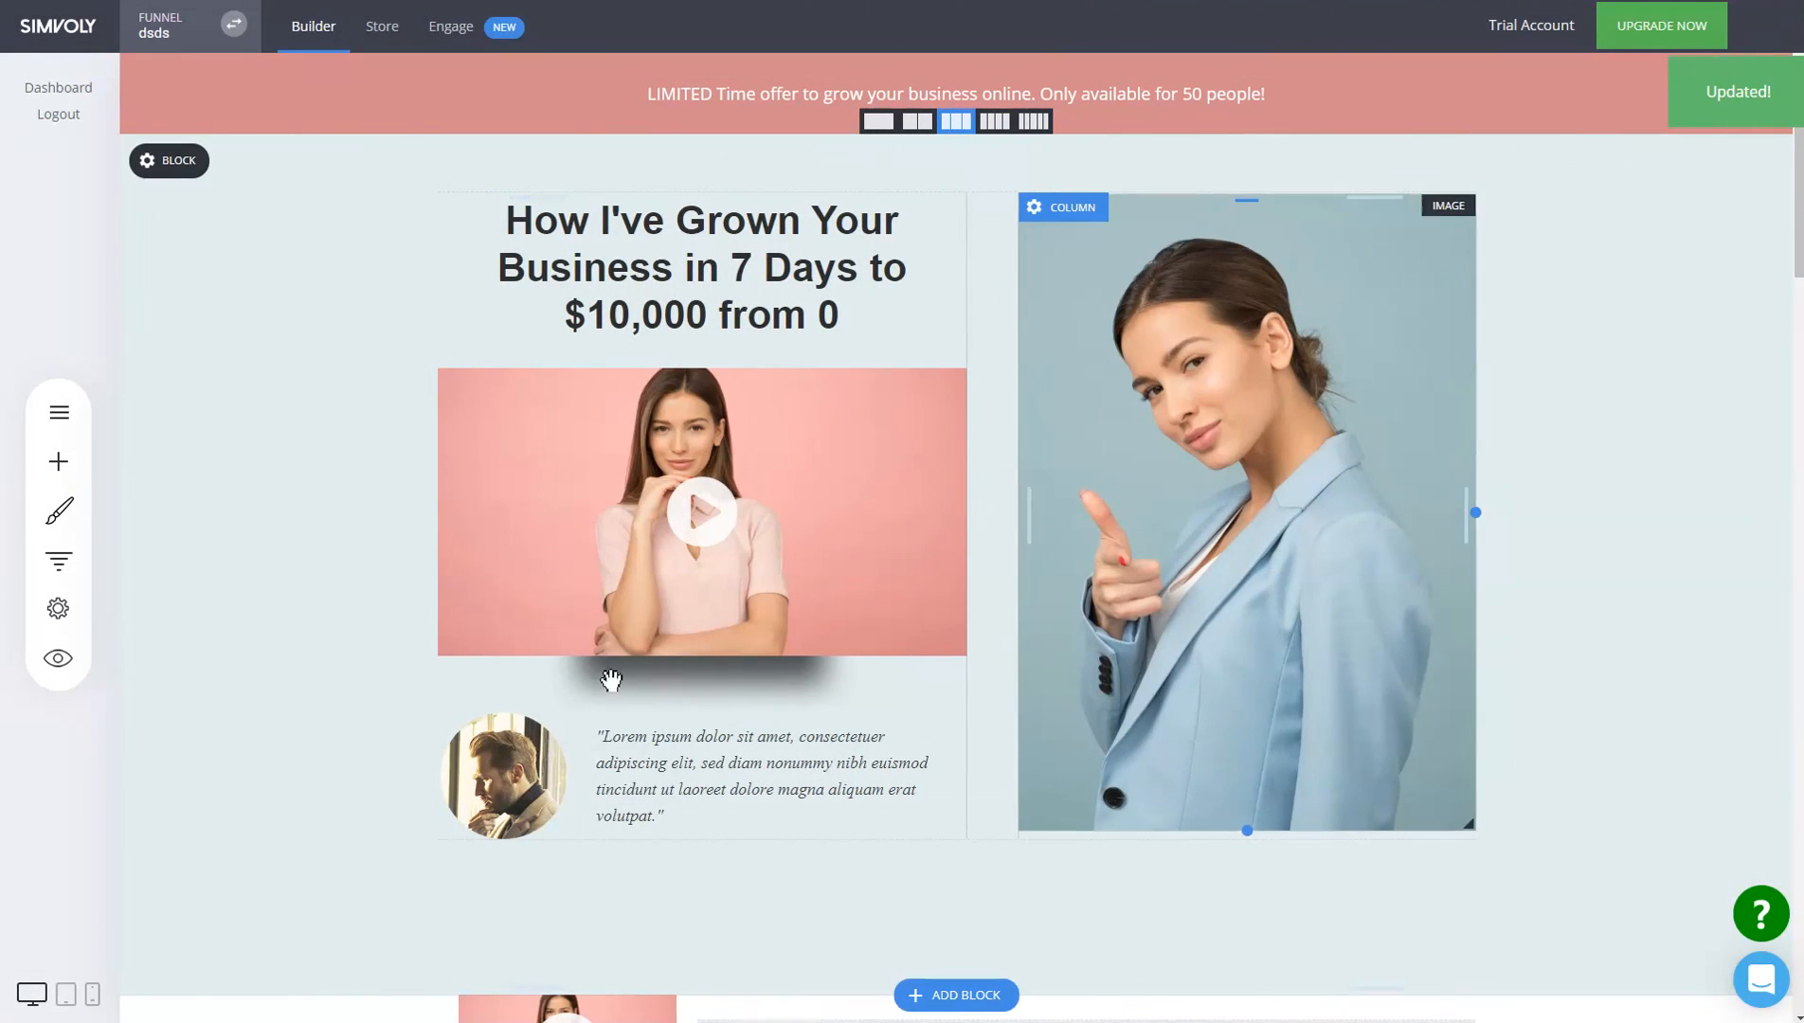
pyautogui.click(186, 30)
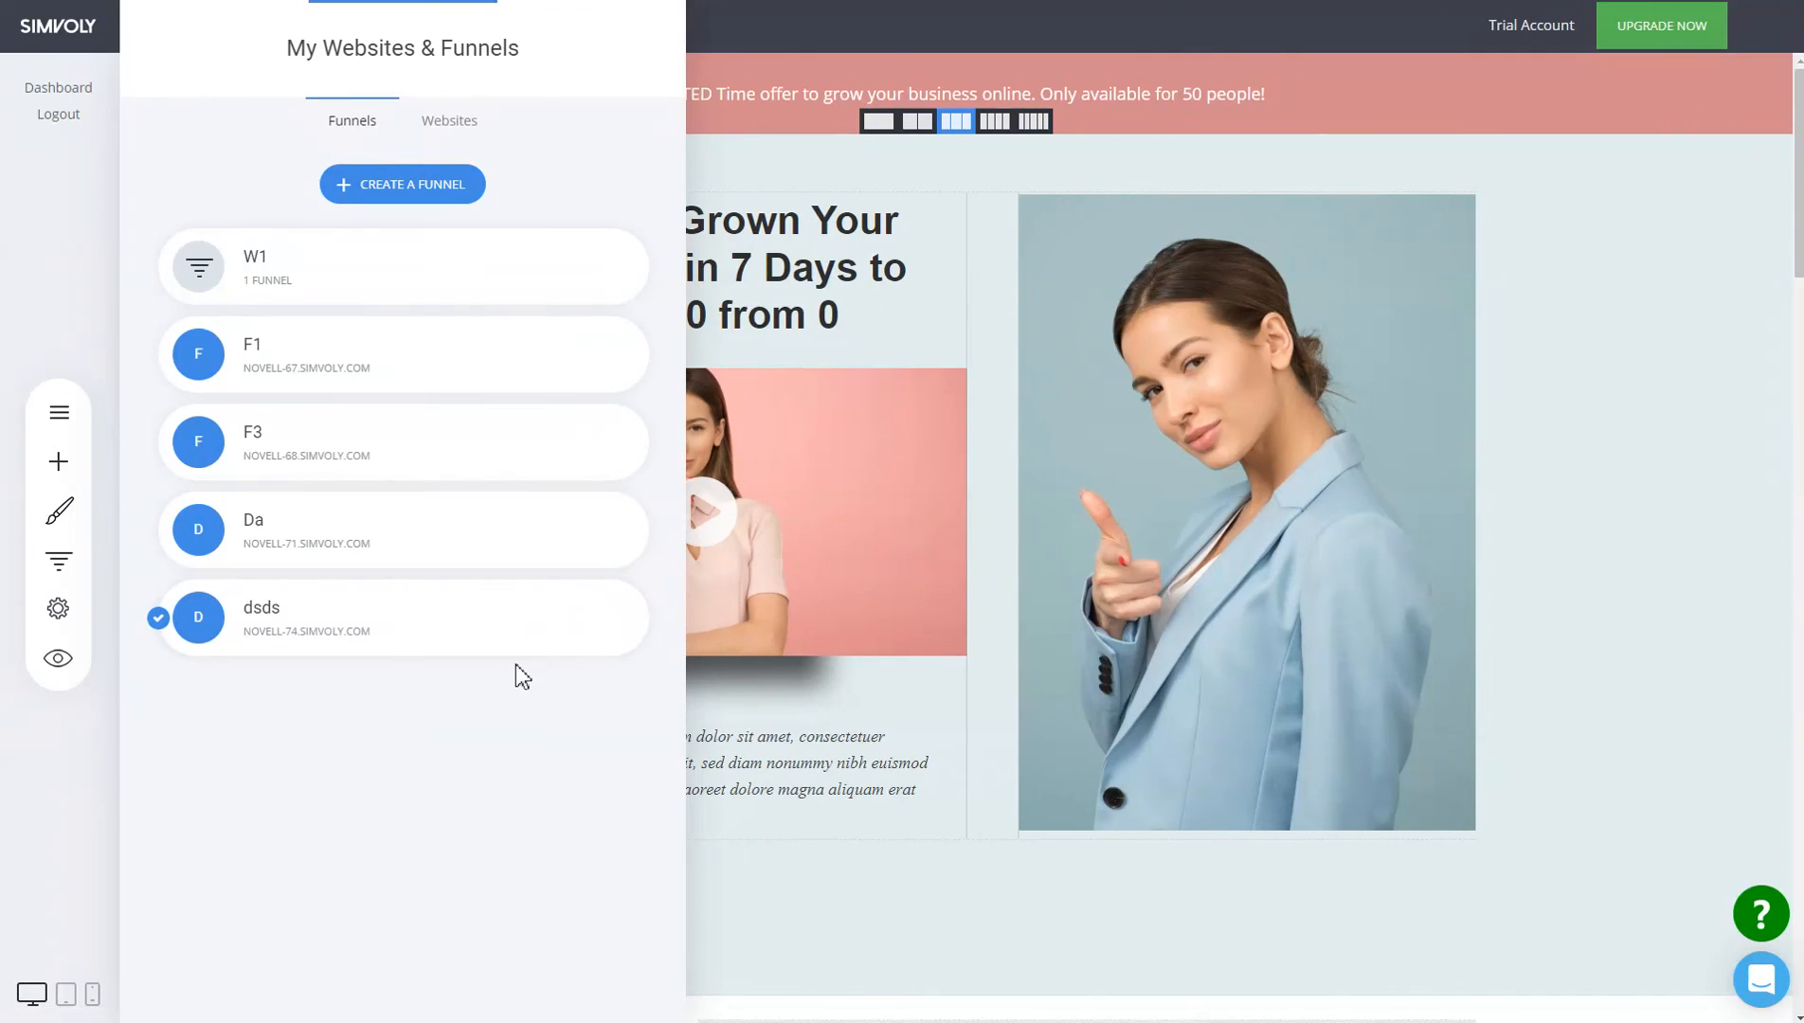
# Deactivate website W1 from the Websites list with Make inactive, confirming with Yes.
pyautogui.moveTo(447, 623)
pyautogui.click(463, 124)
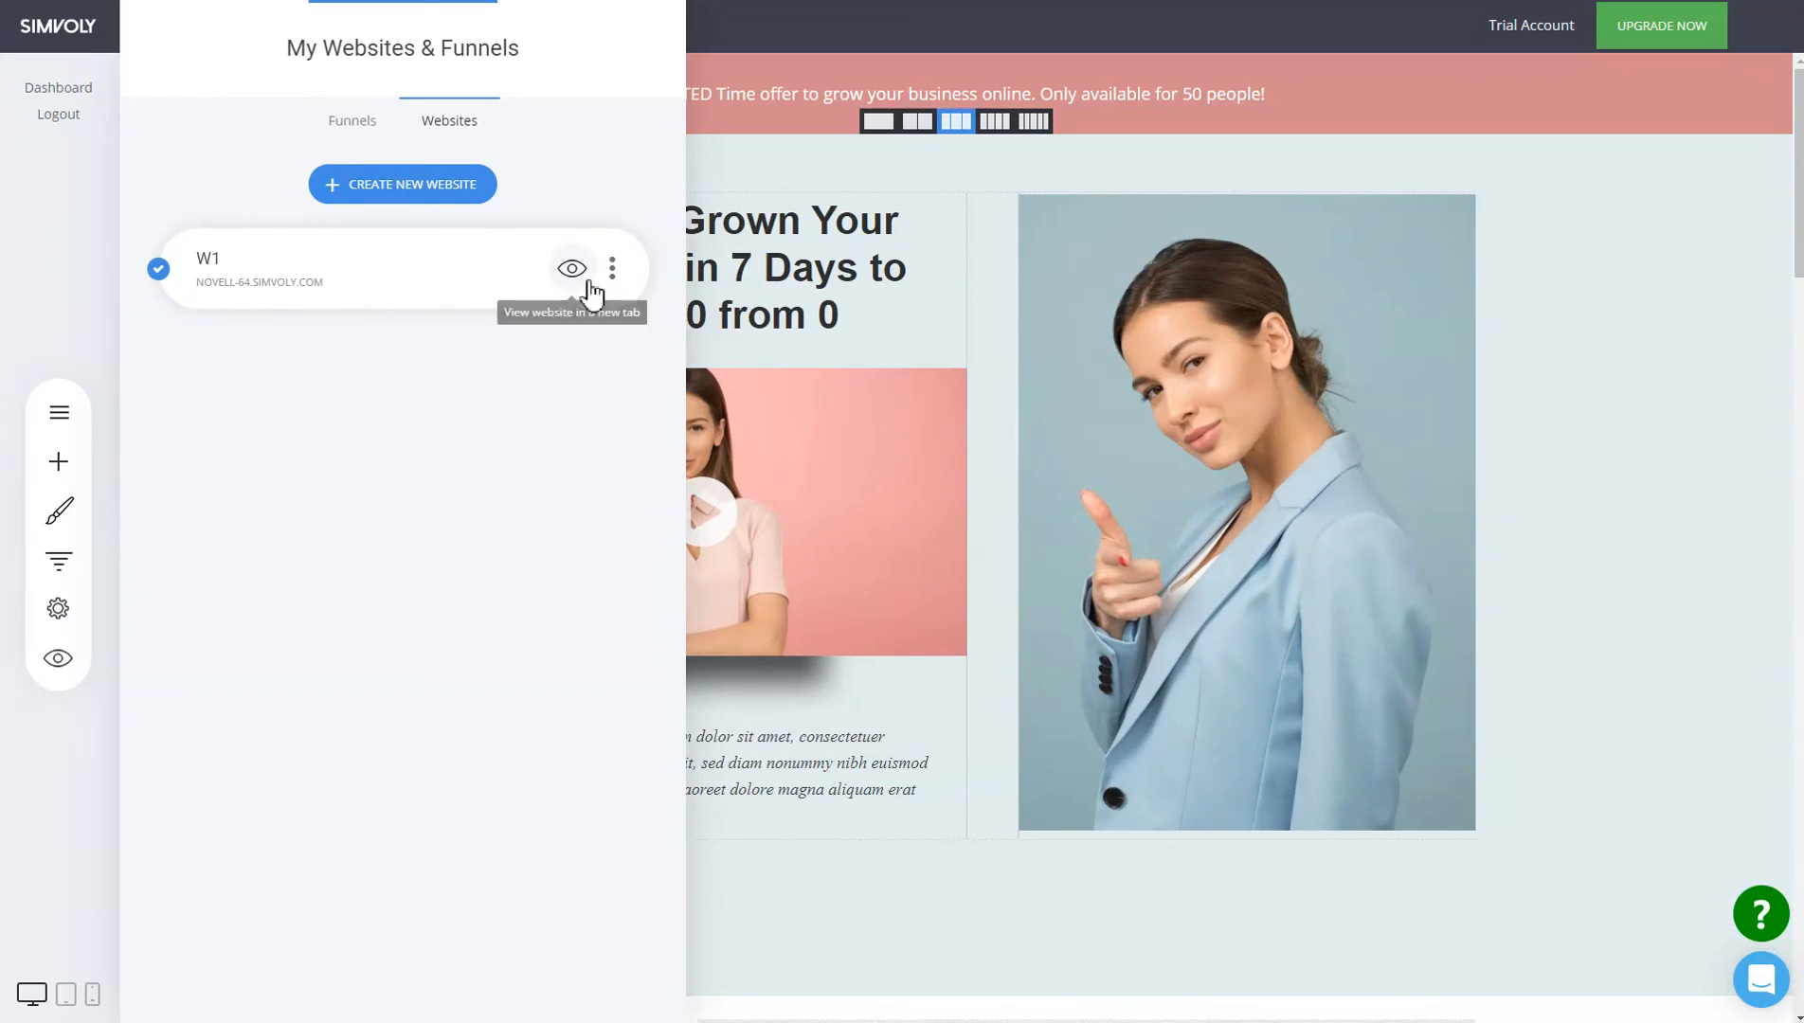
pyautogui.click(612, 271)
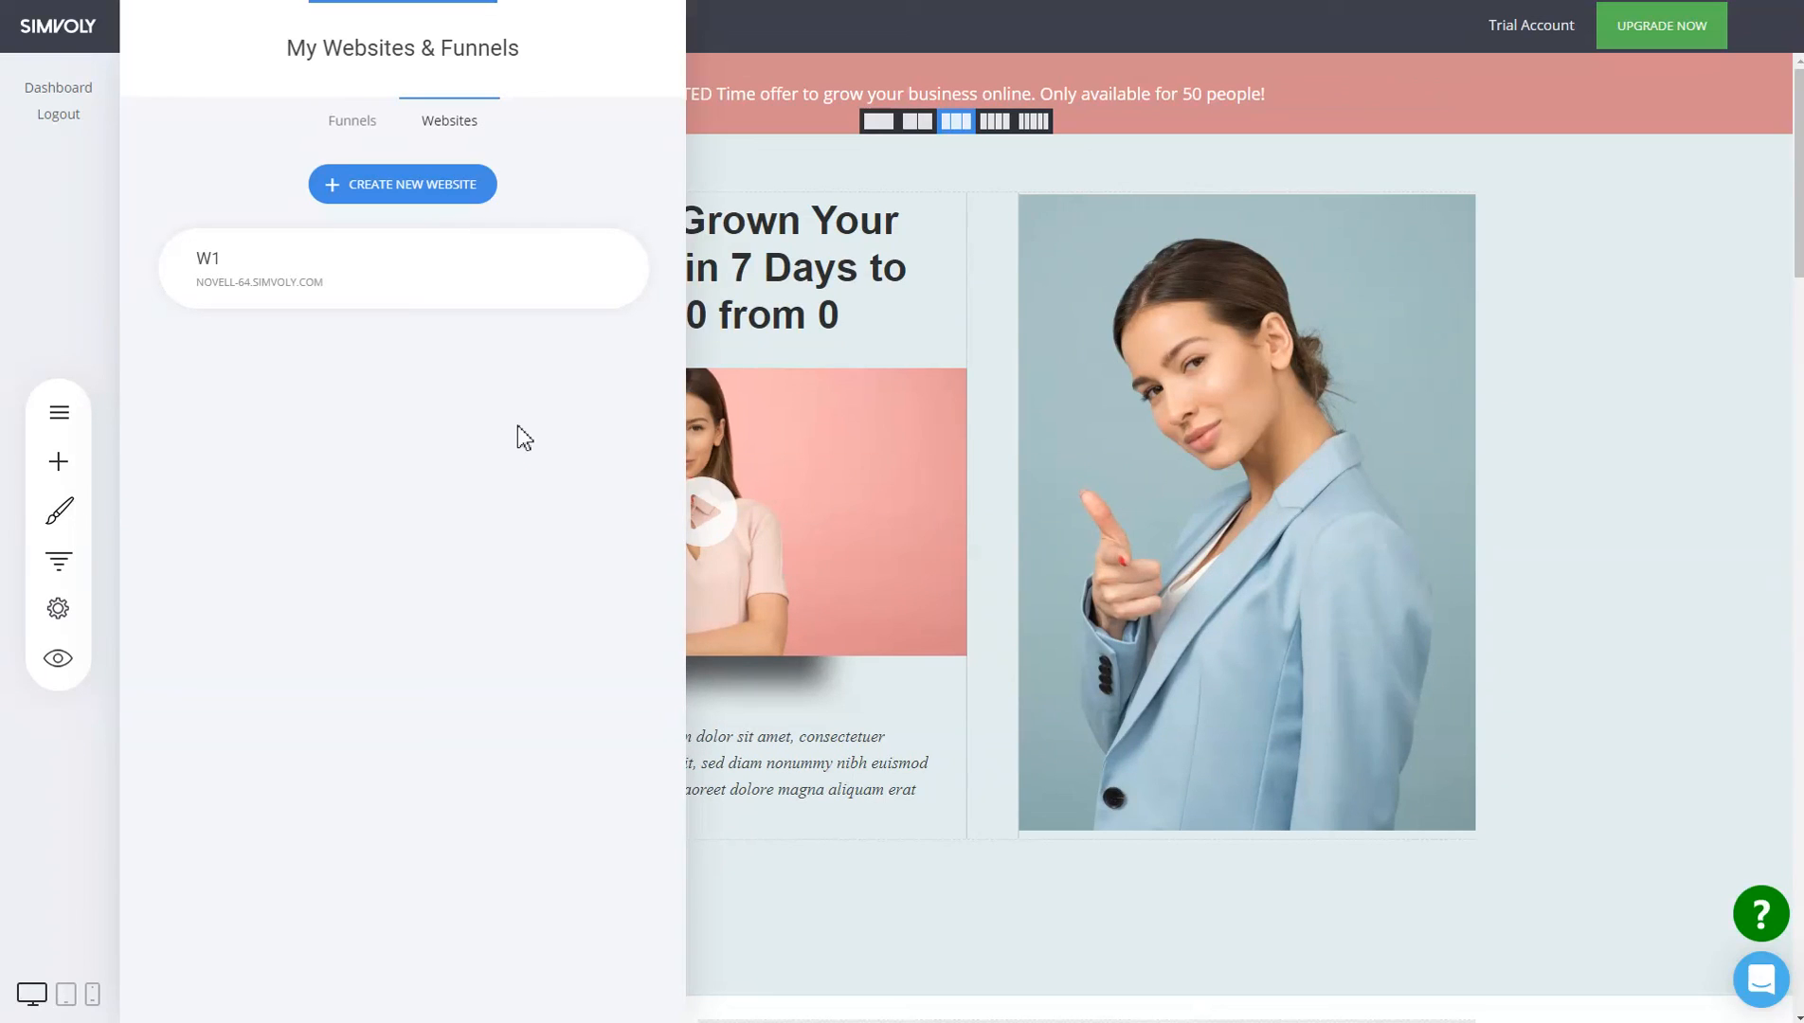
pyautogui.click(615, 275)
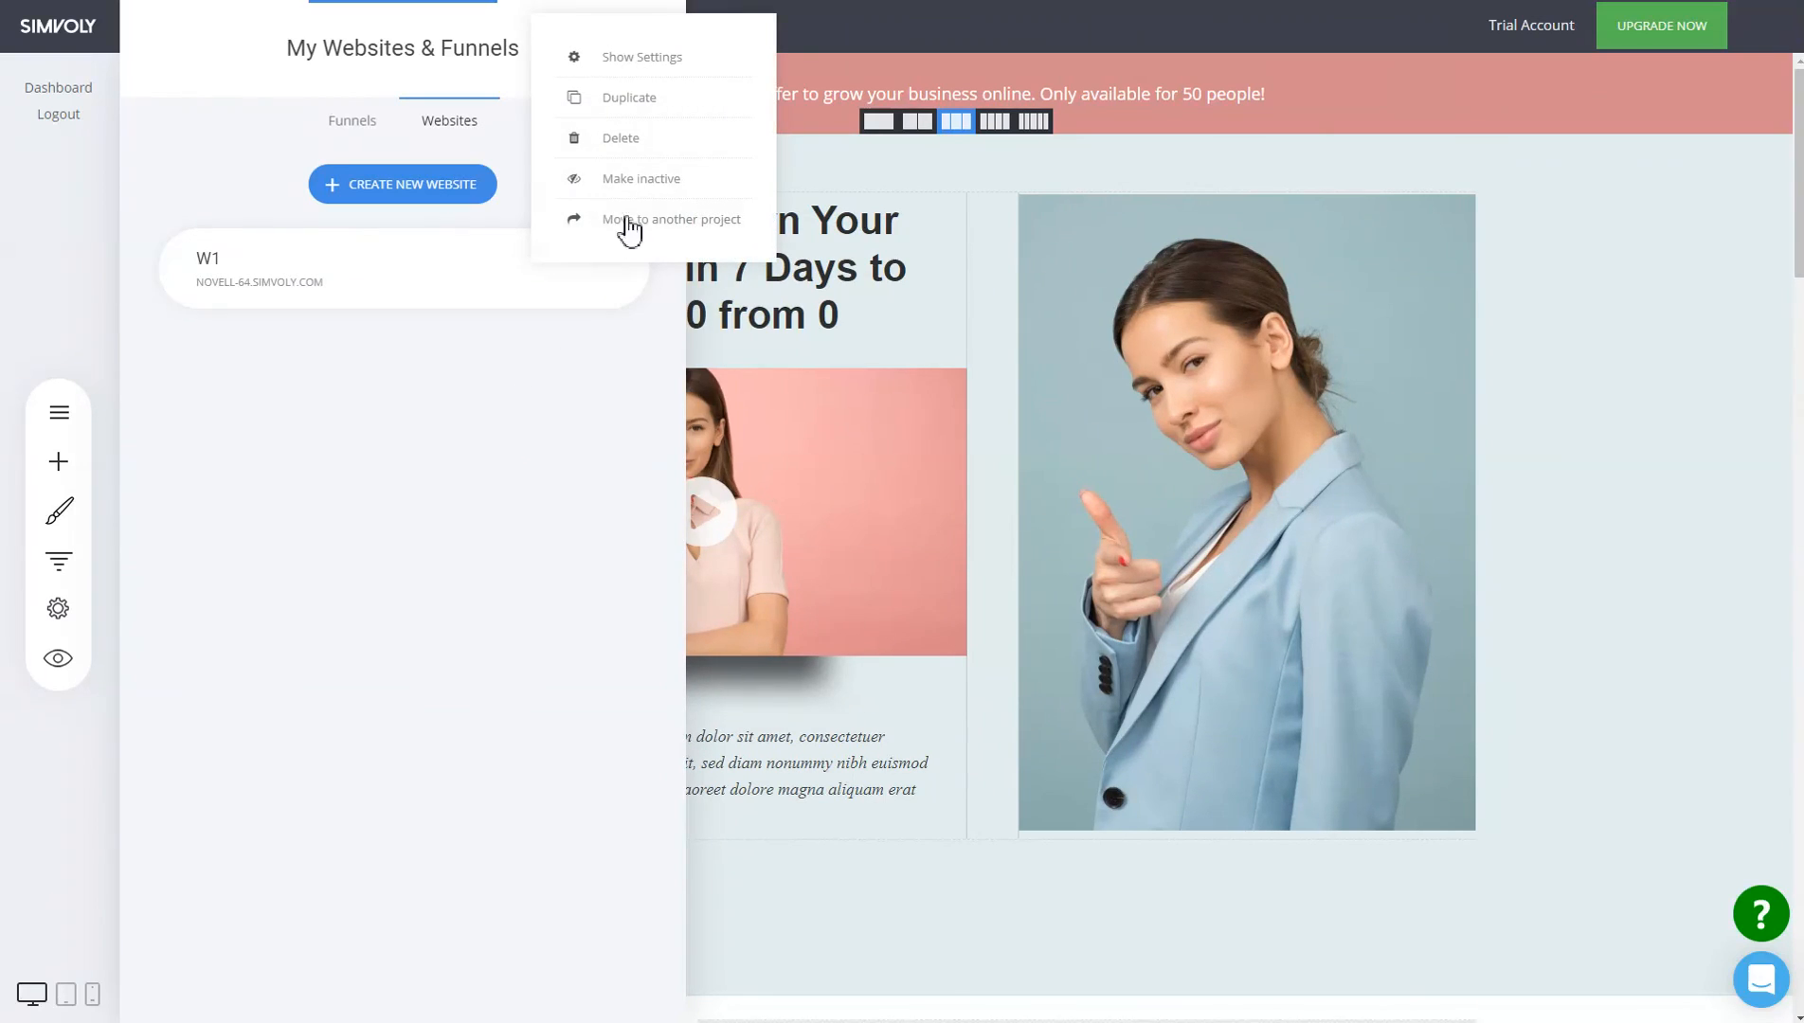
pyautogui.click(637, 189)
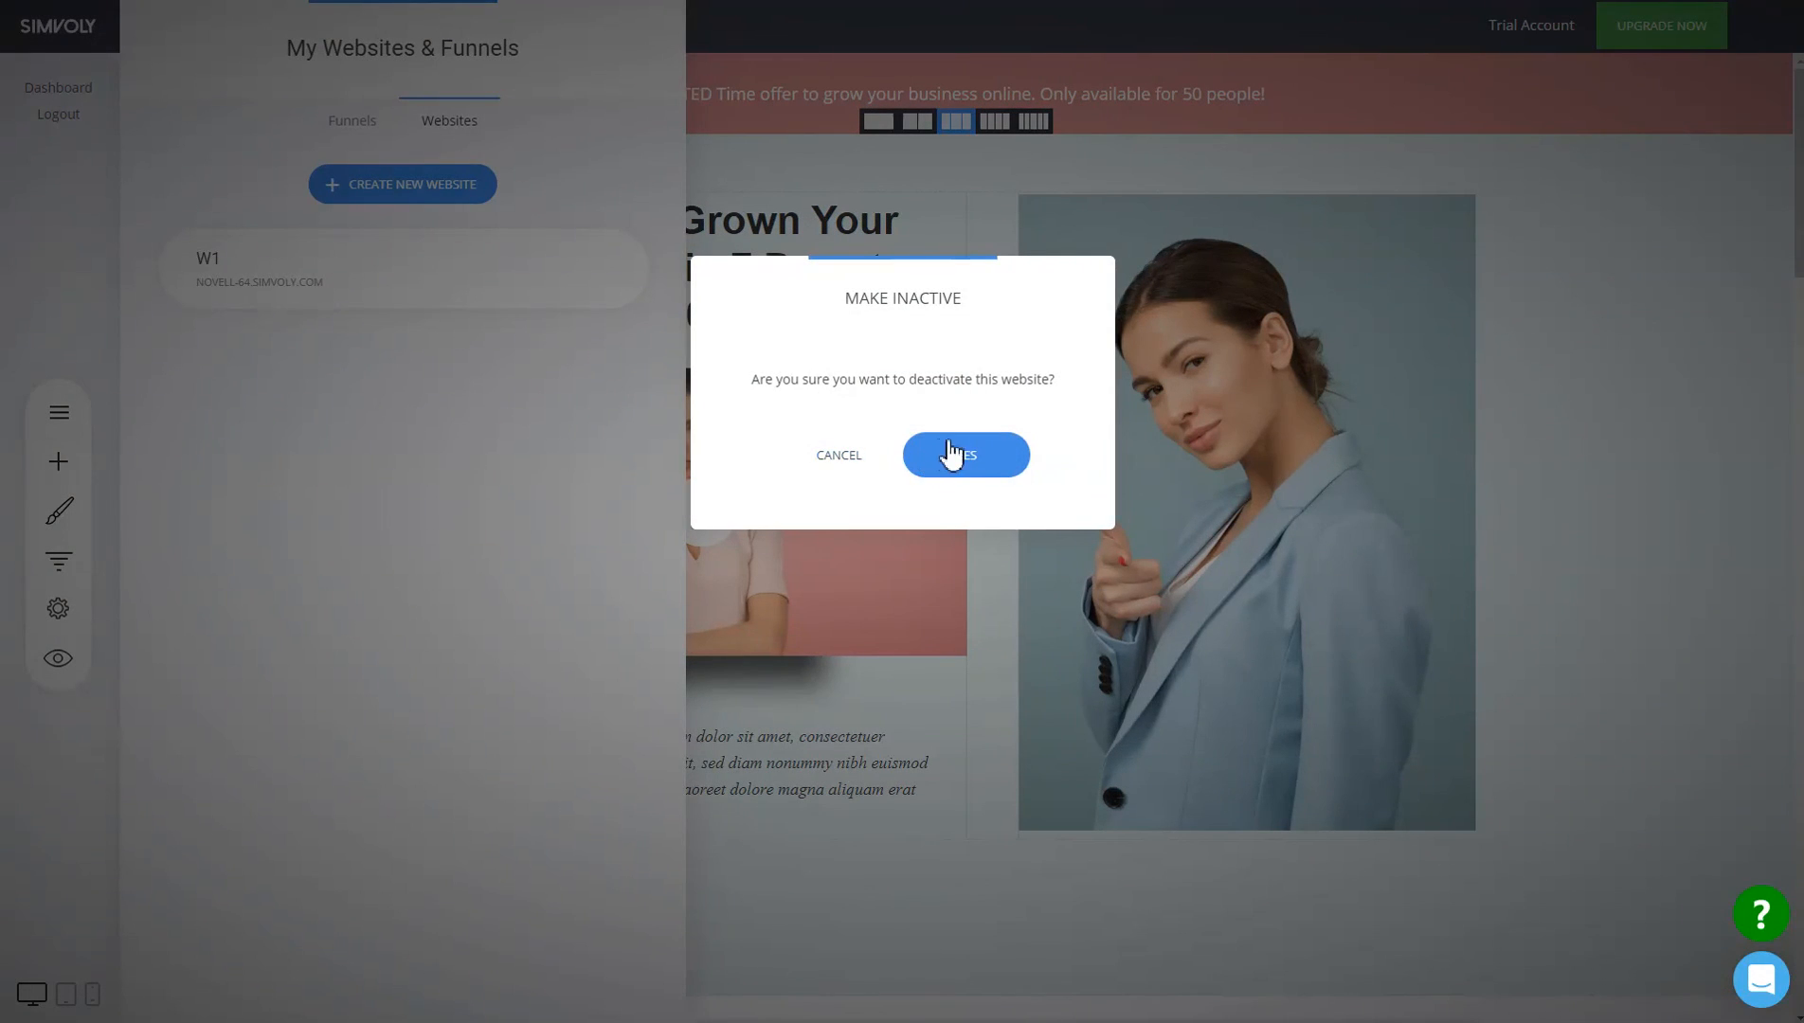
pyautogui.click(967, 455)
# Reopen W1's options to check its inactive status, then dismiss them unchanged.
pyautogui.moveTo(612, 290)
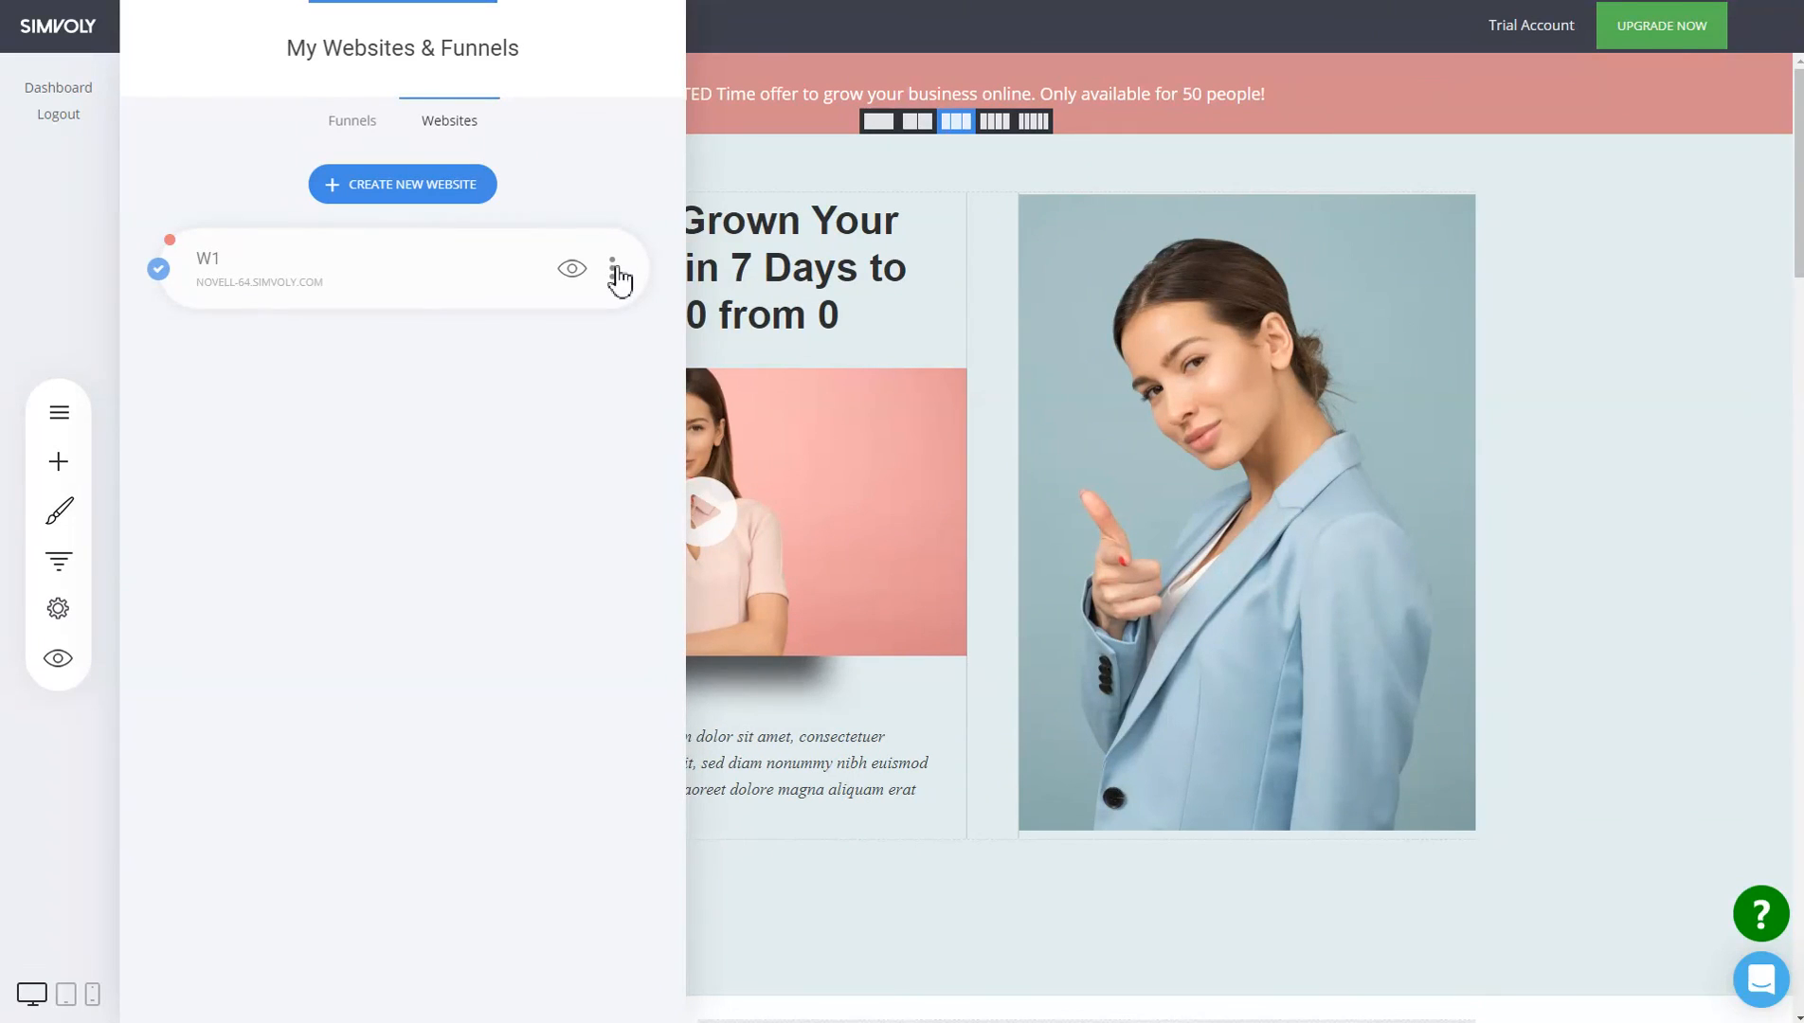
pyautogui.click(612, 273)
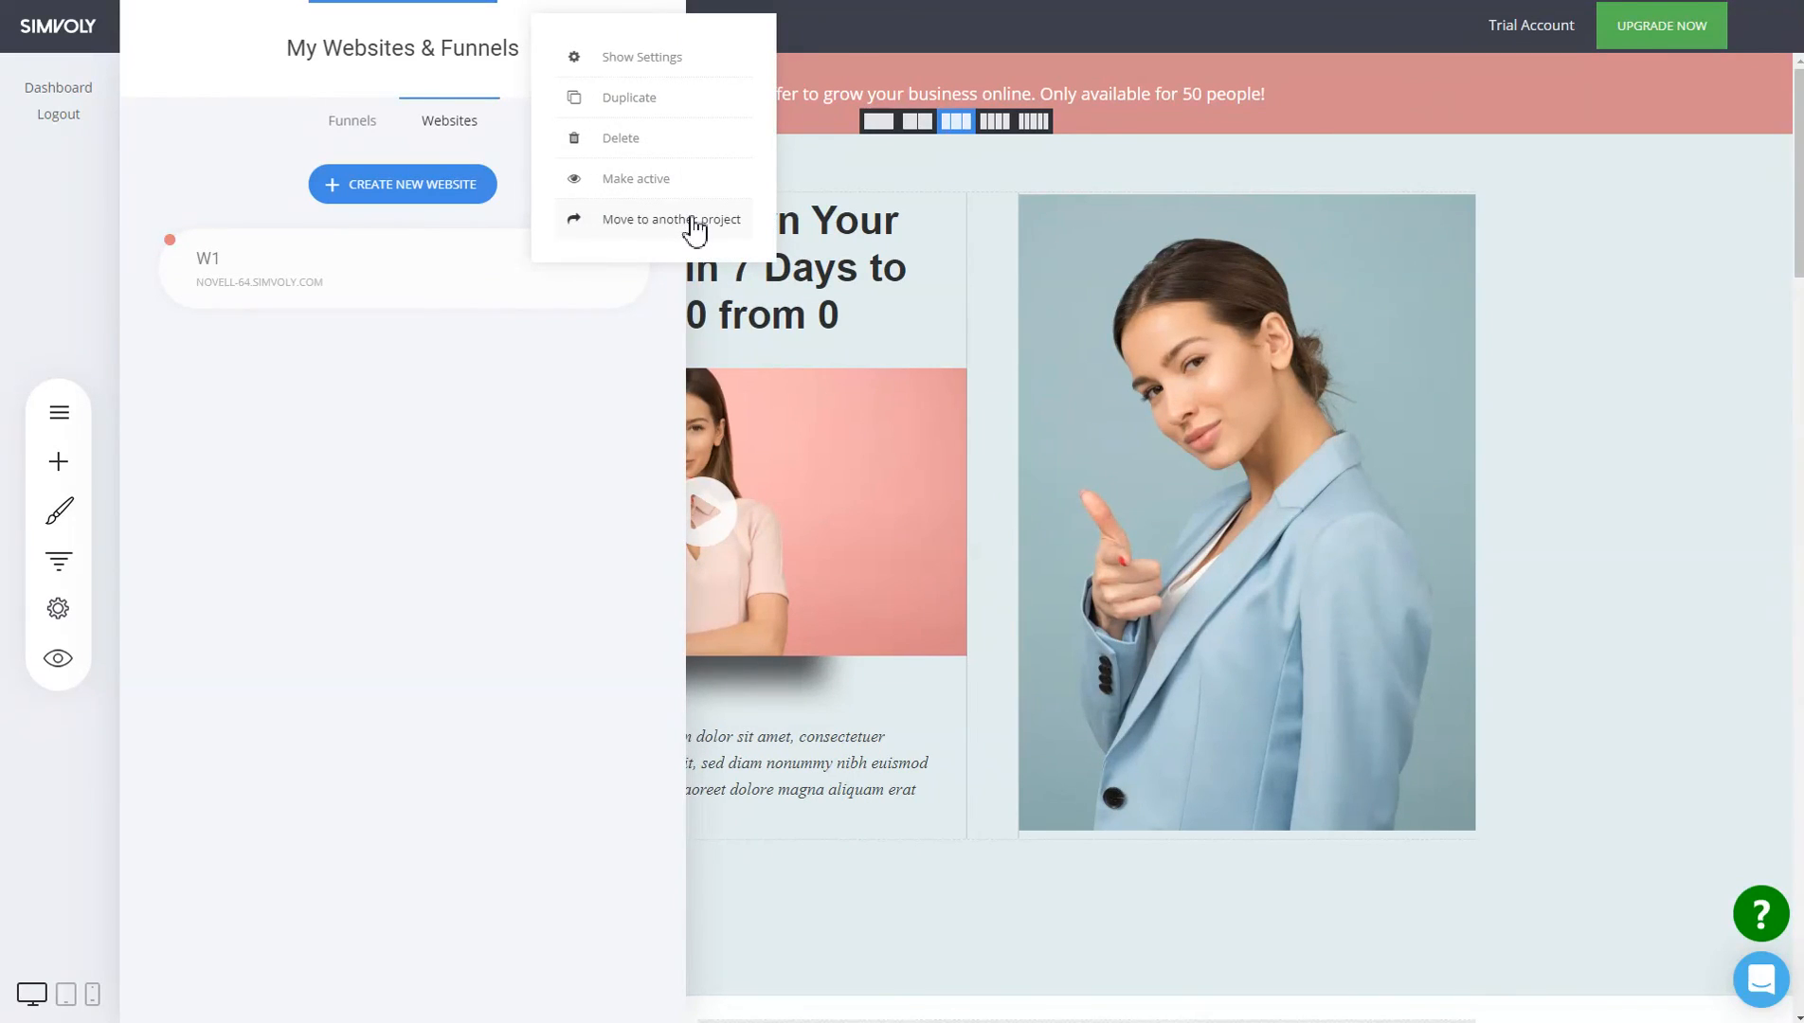
pyautogui.click(547, 414)
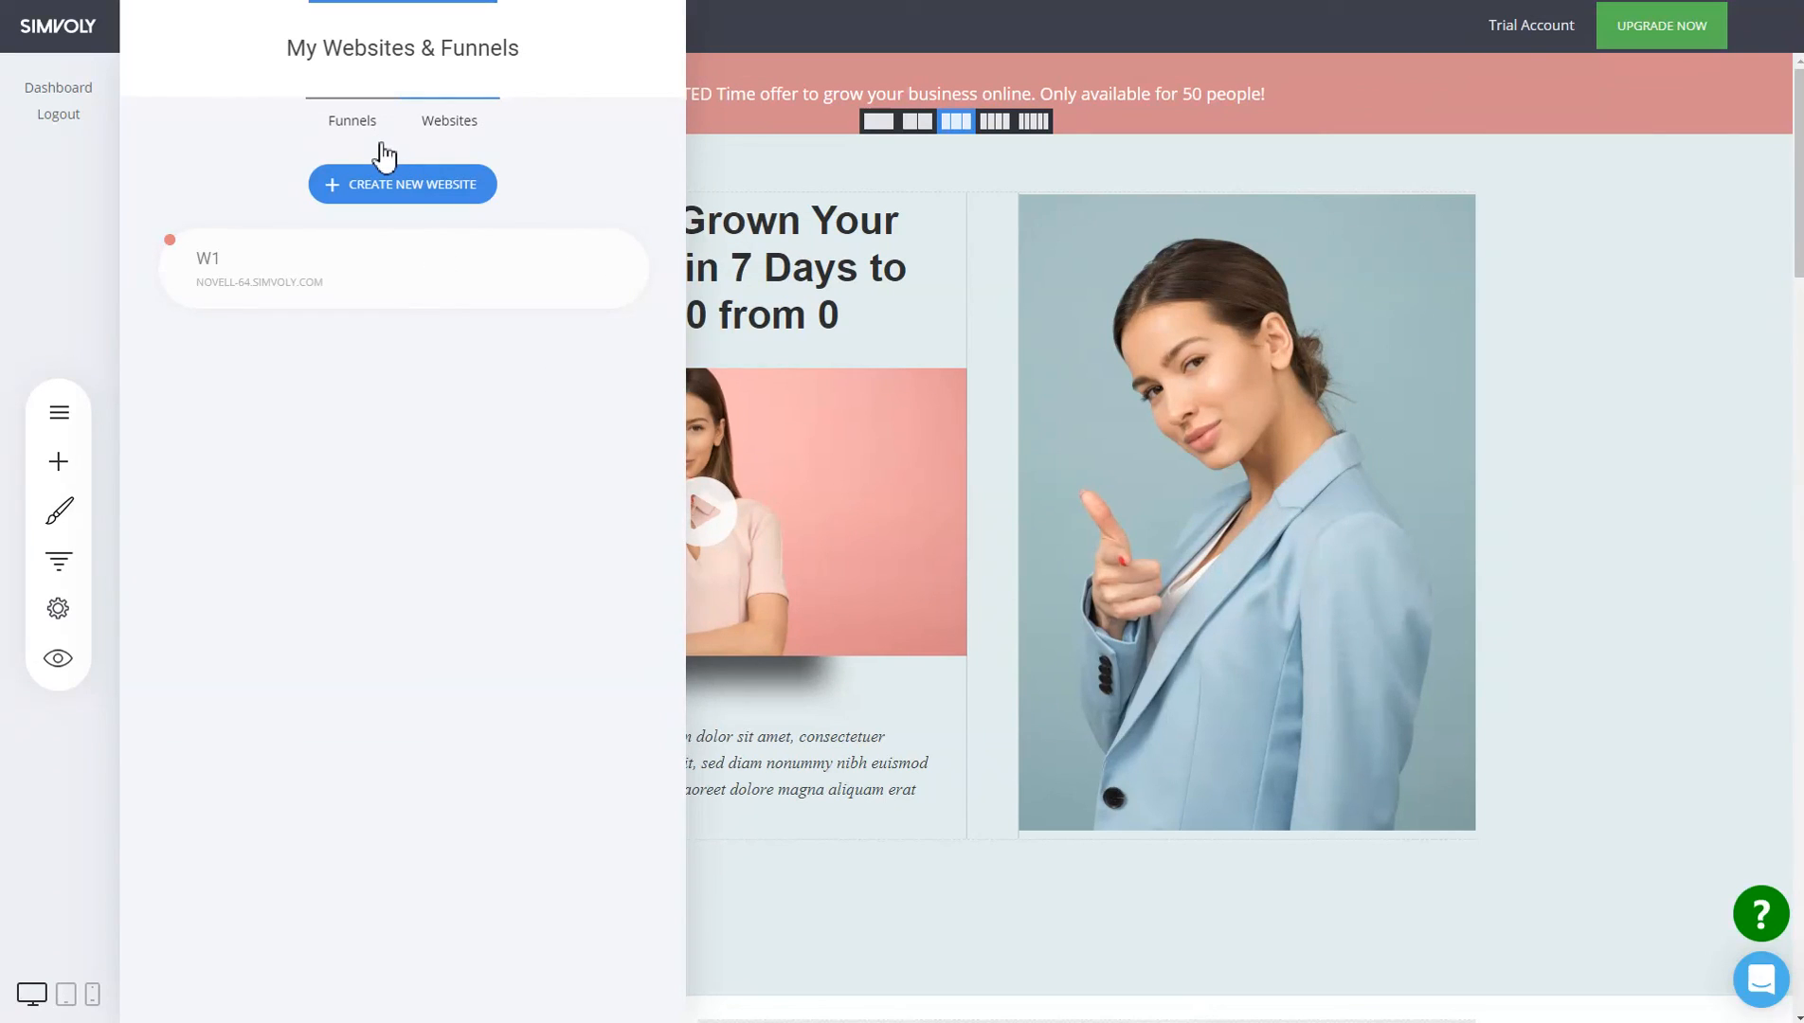
# Close the websites panel, then look over the Pages list and General funnel settings.
pyautogui.click(34, 273)
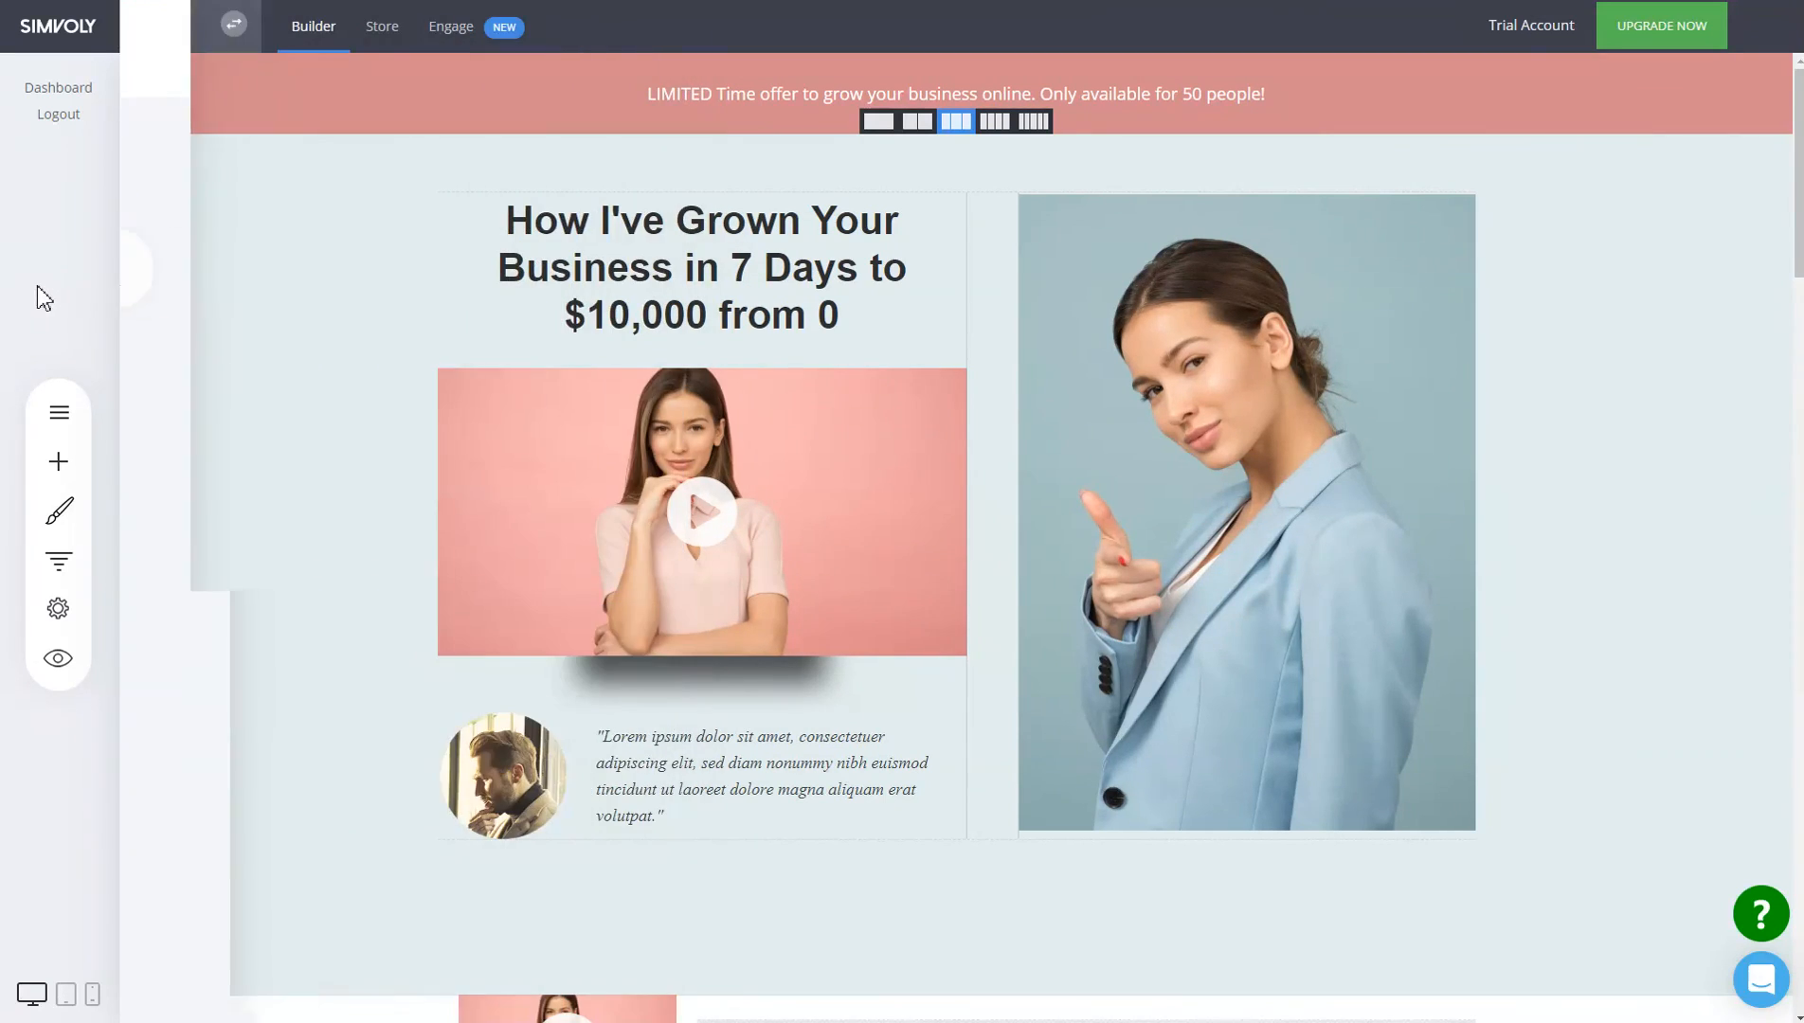
pyautogui.click(58, 412)
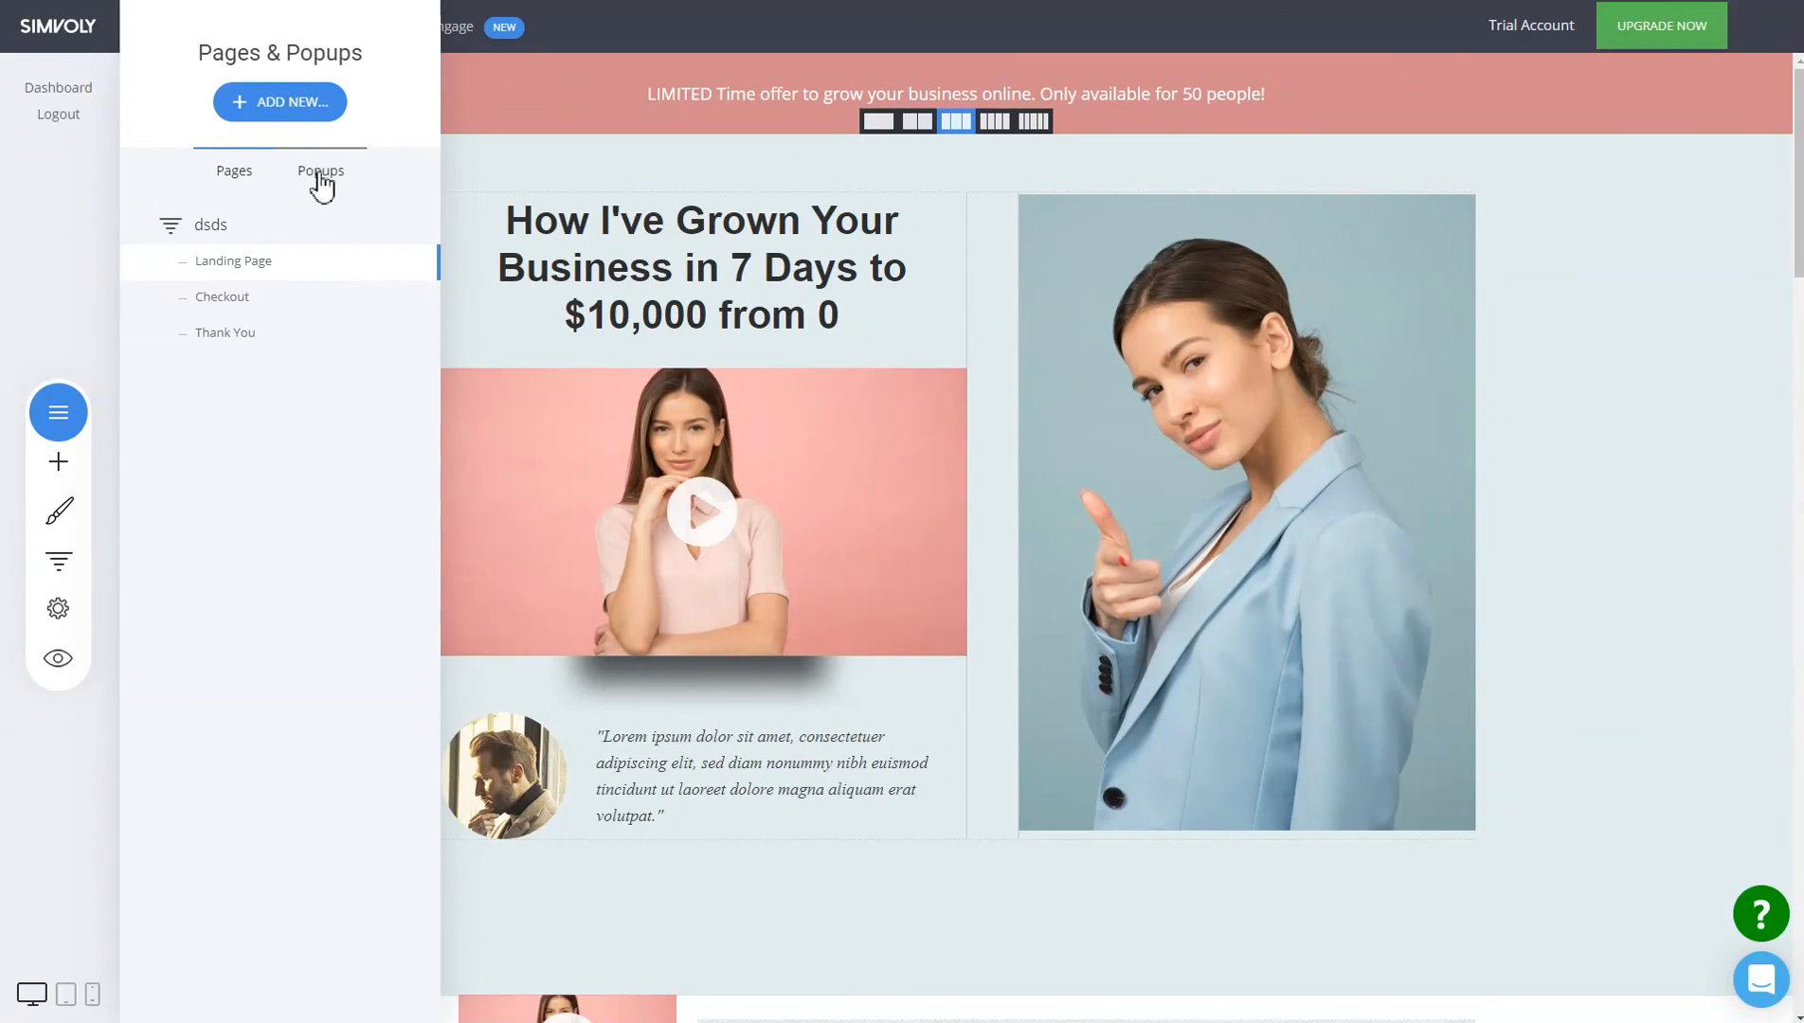
pyautogui.click(63, 731)
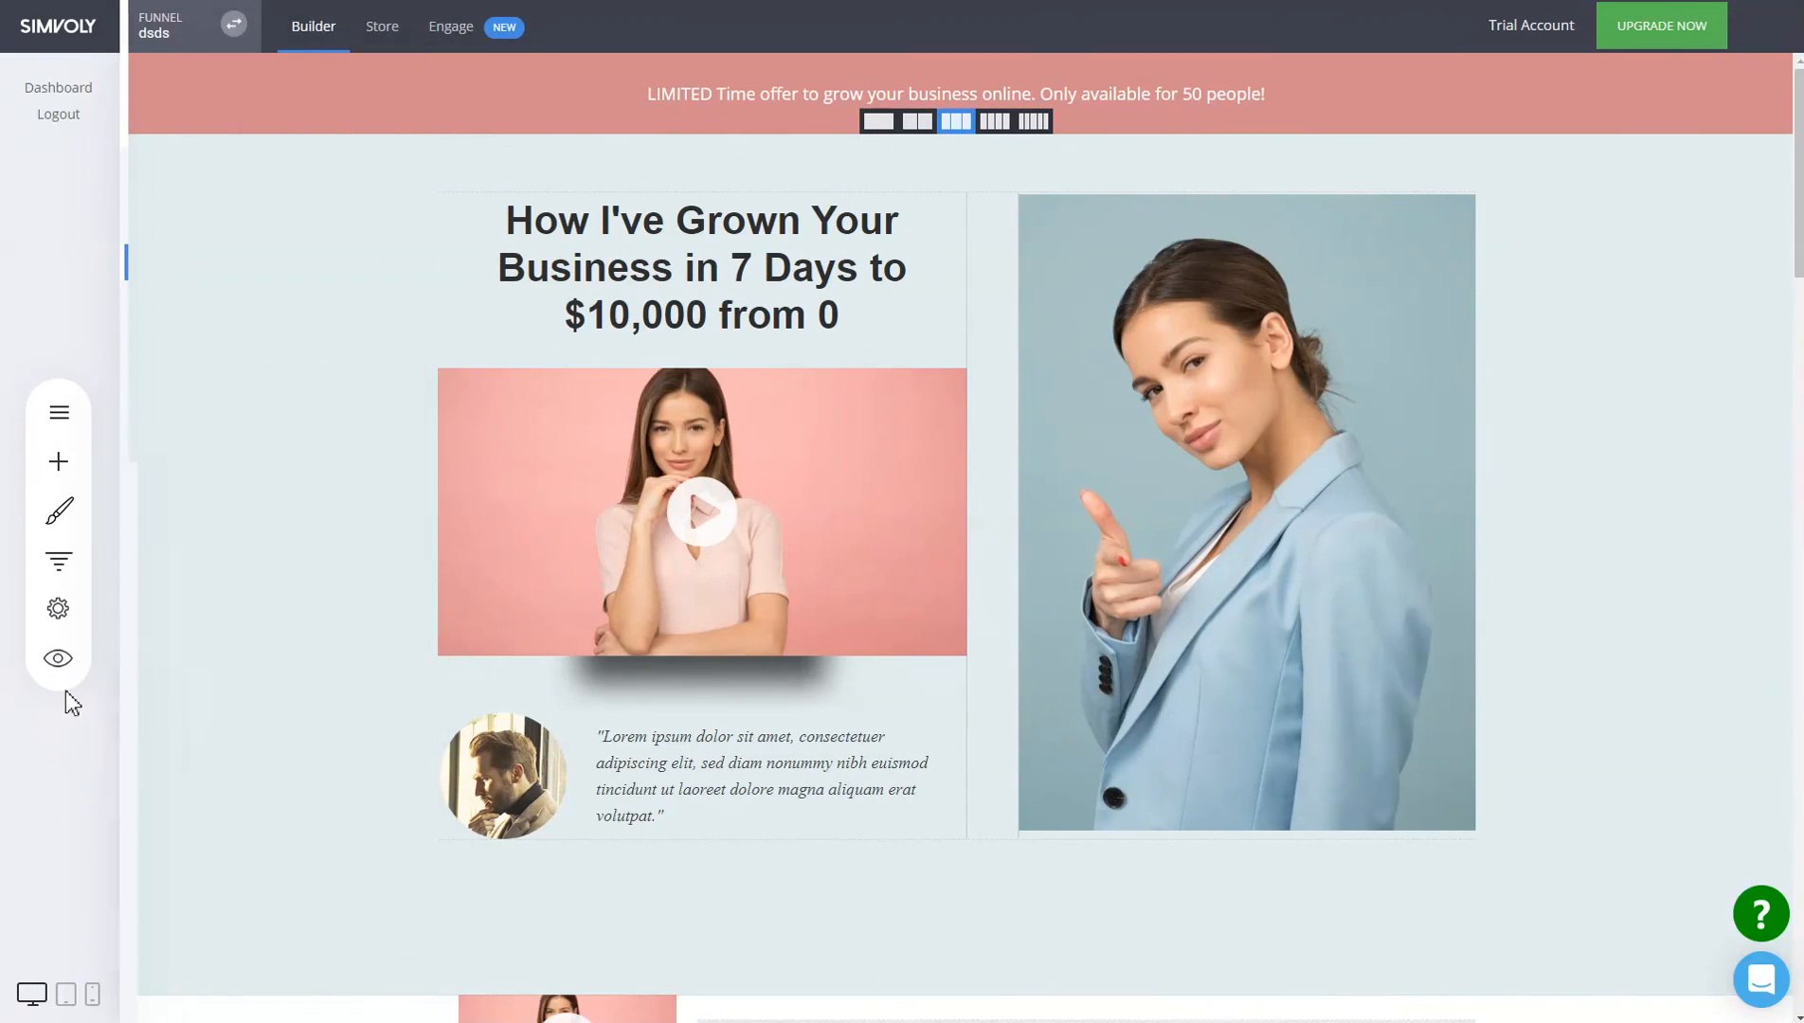
pyautogui.click(59, 609)
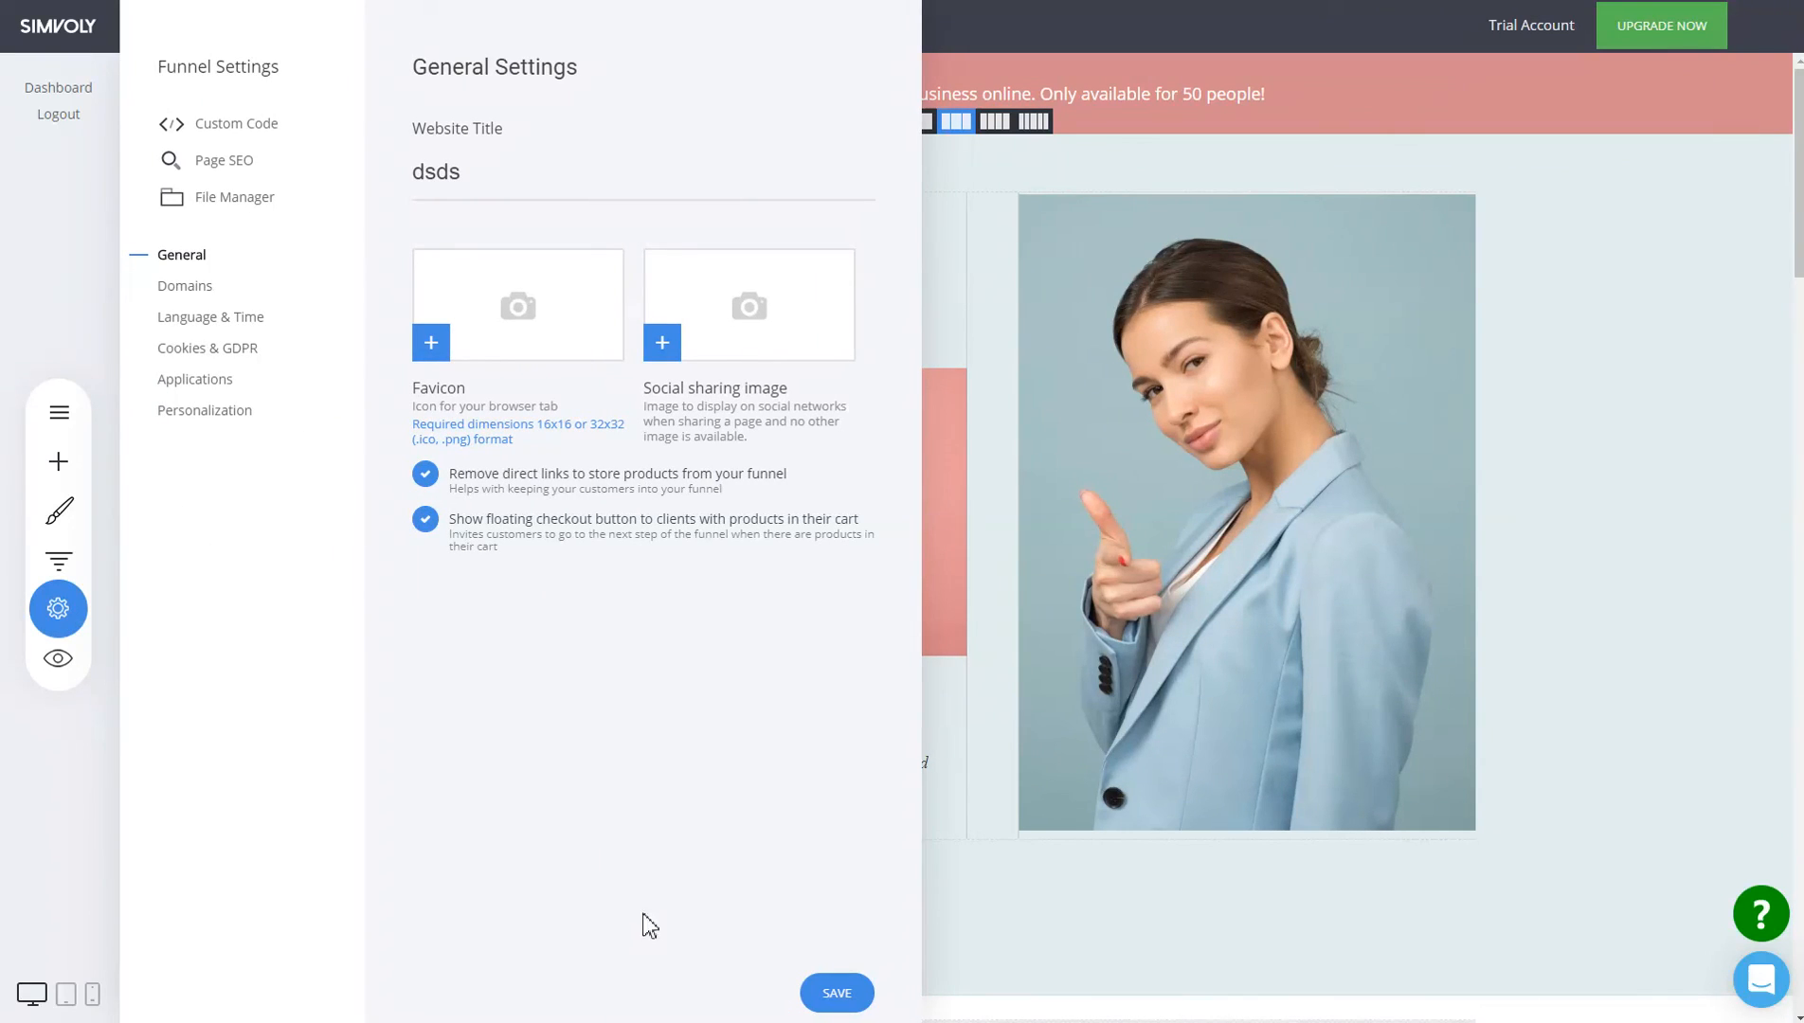
pyautogui.click(1372, 698)
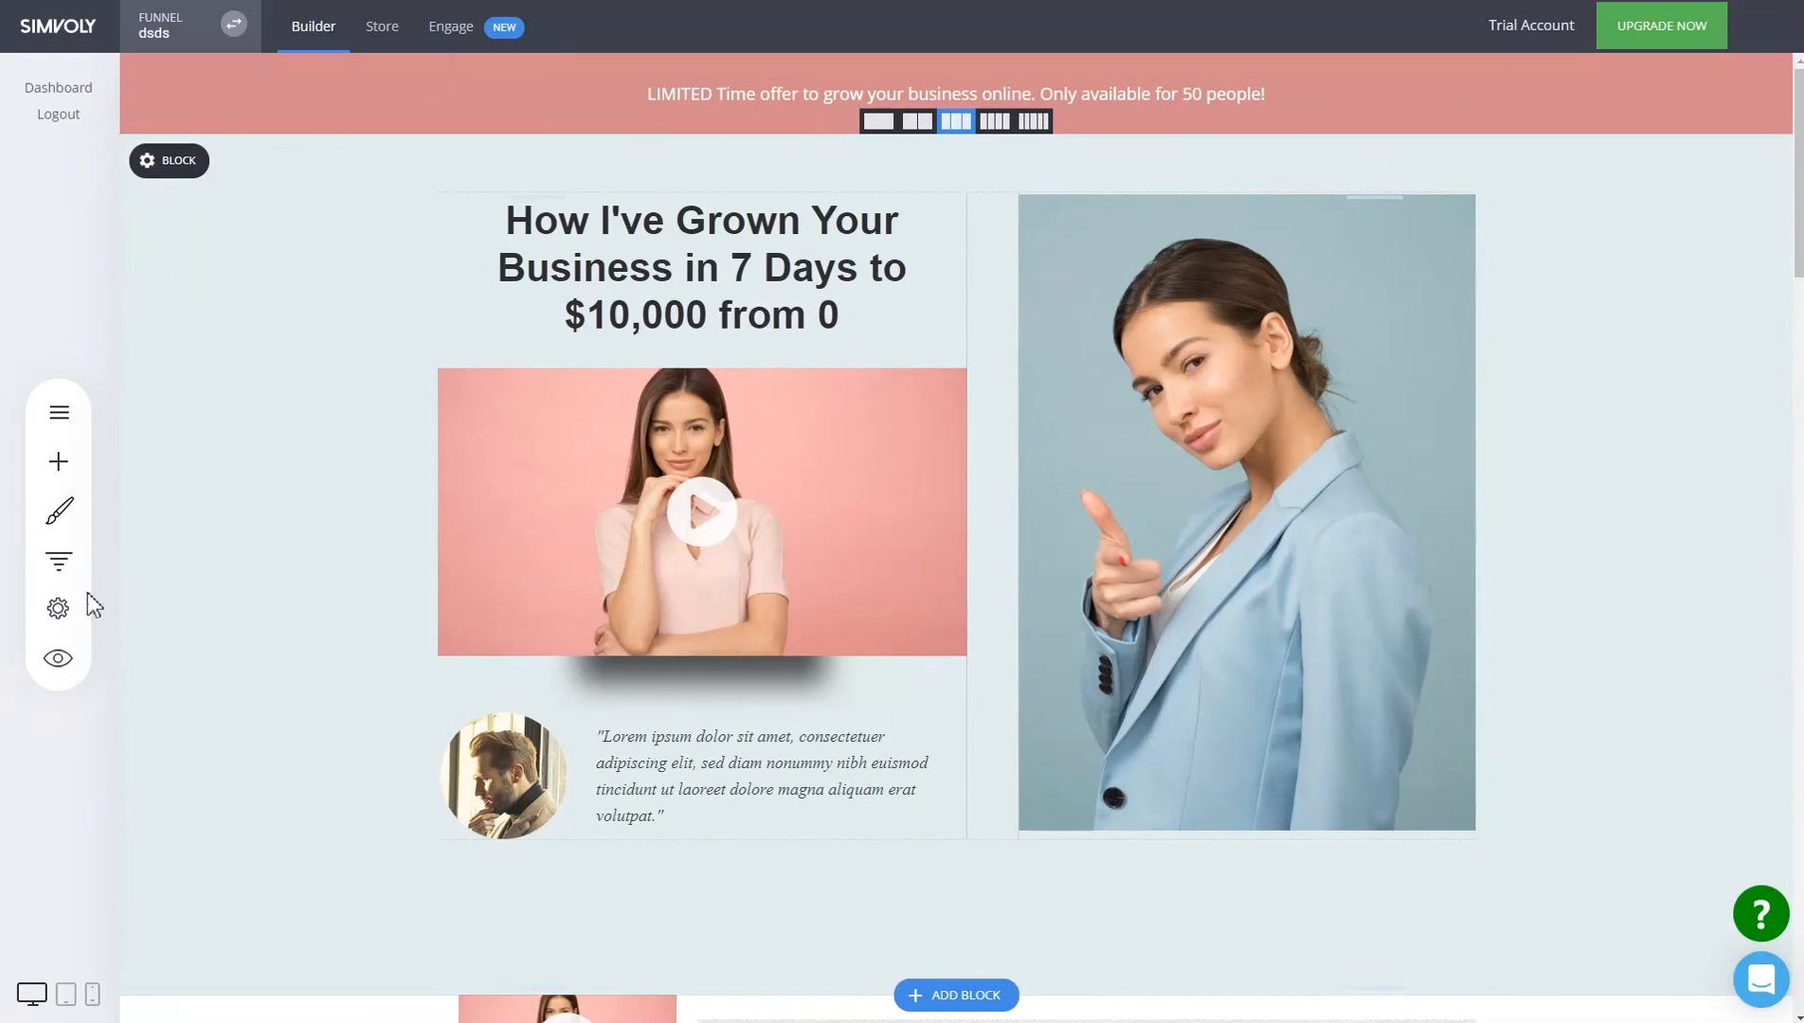
# Review the funnel's Personalization settings and the dsds funnel steps overview, closing both.
pyautogui.click(58, 608)
pyautogui.click(245, 420)
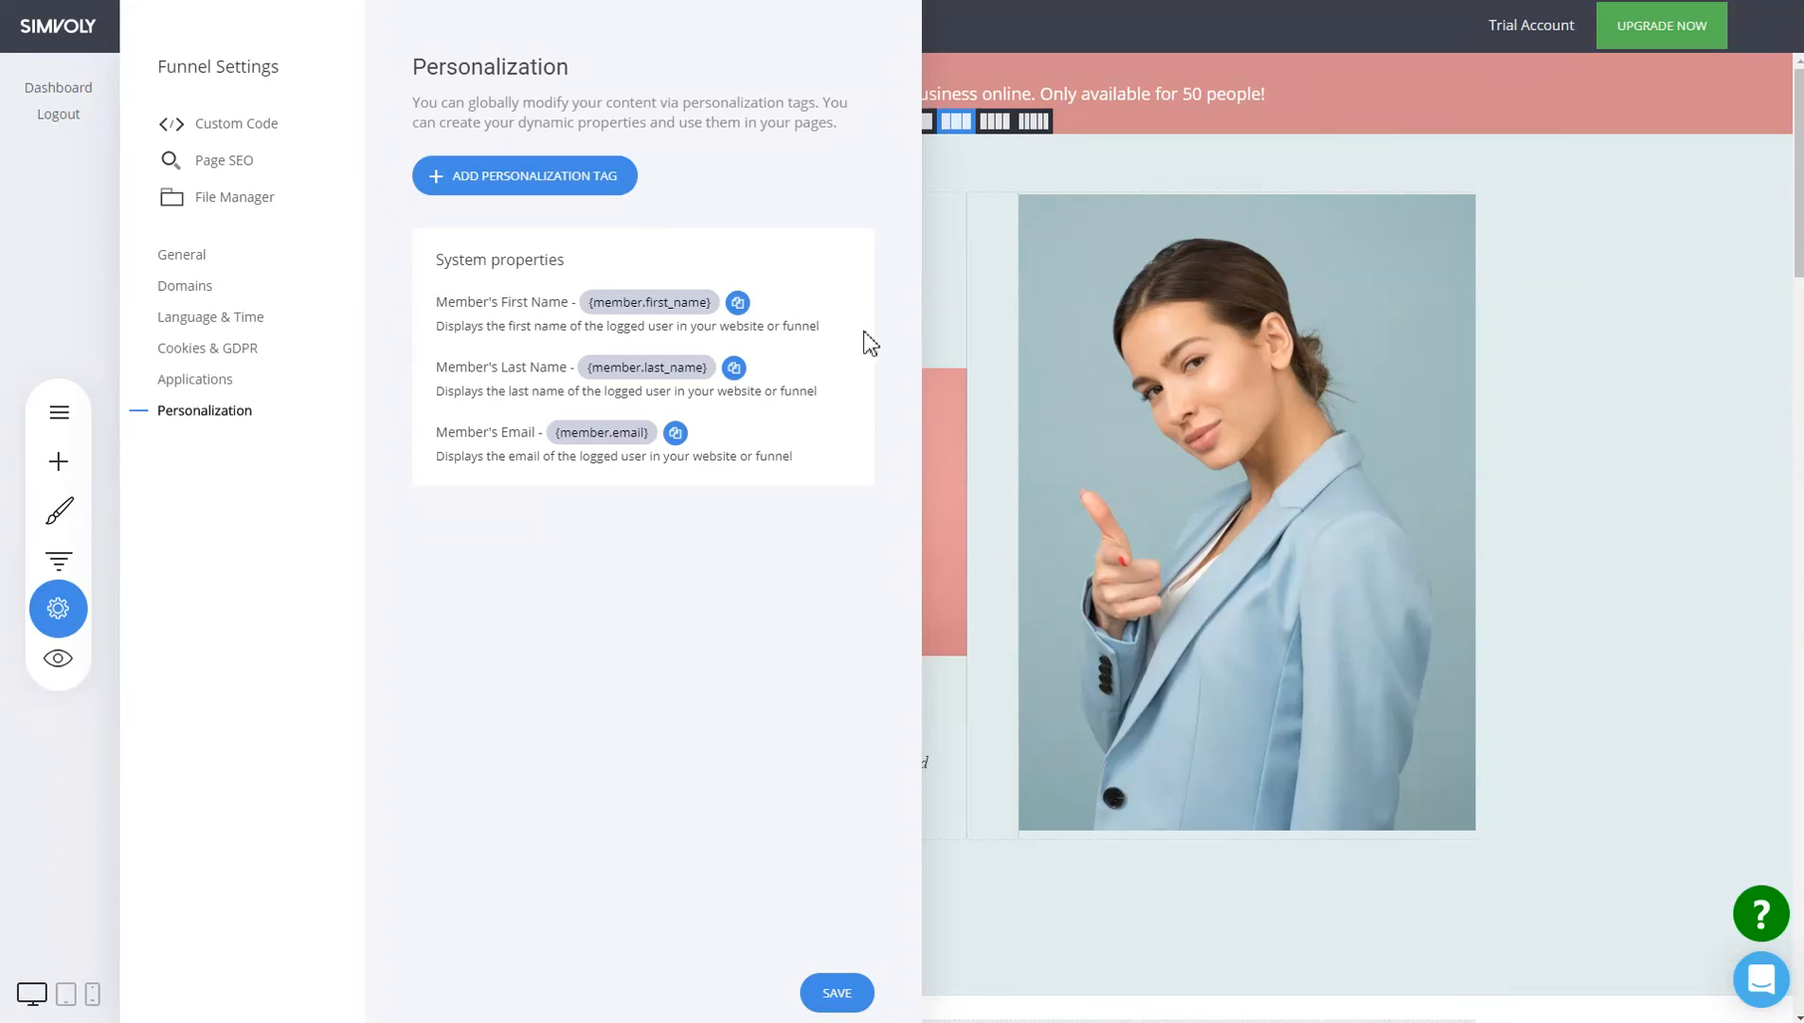
pyautogui.click(1003, 342)
pyautogui.click(58, 561)
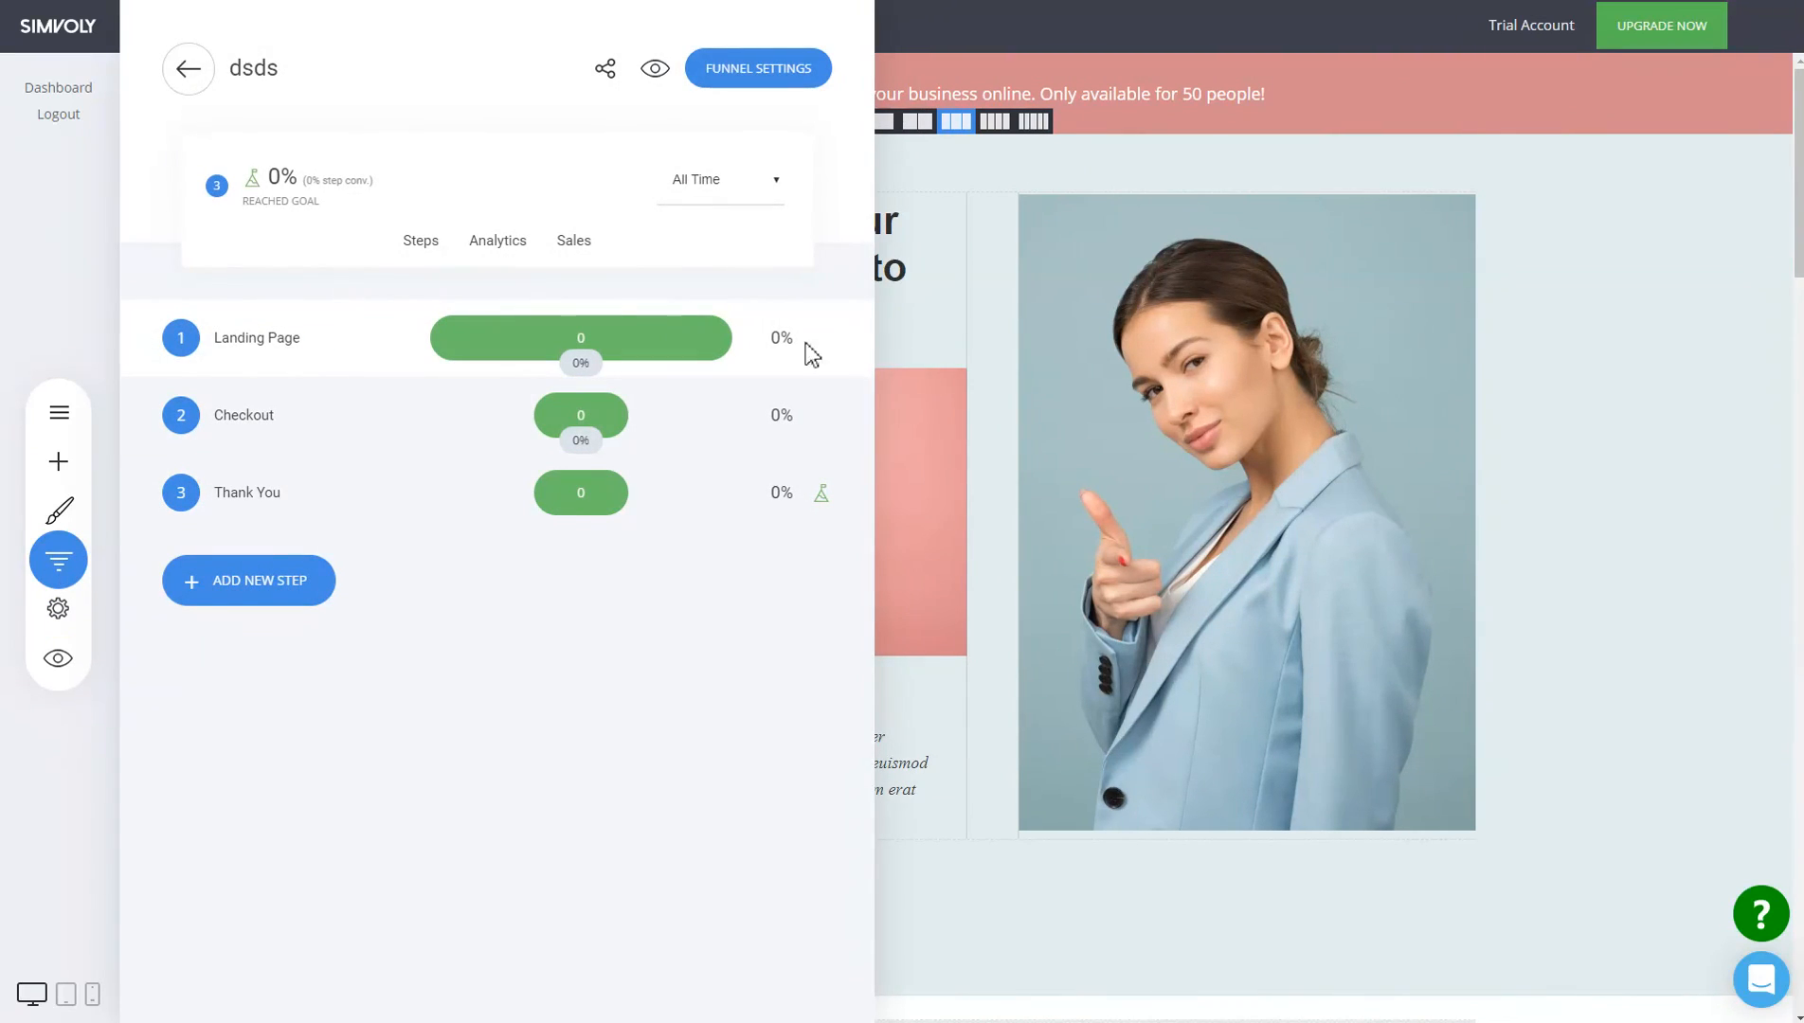
pyautogui.click(1058, 369)
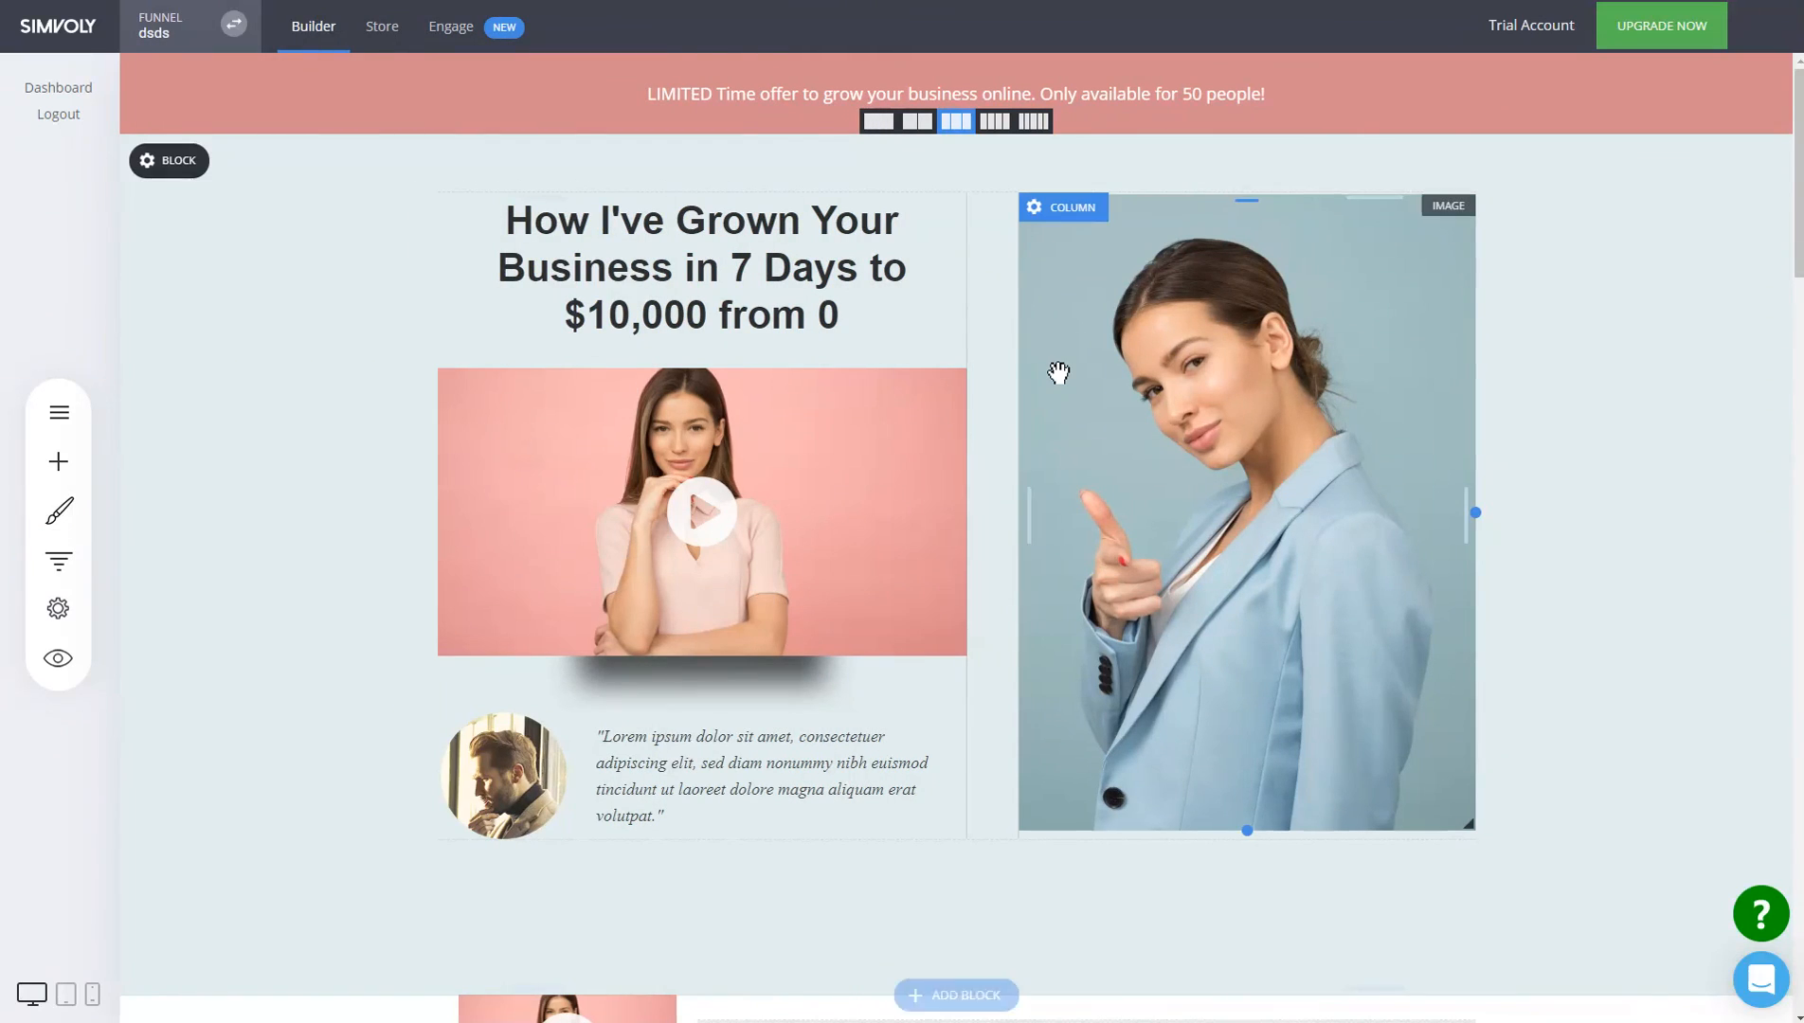